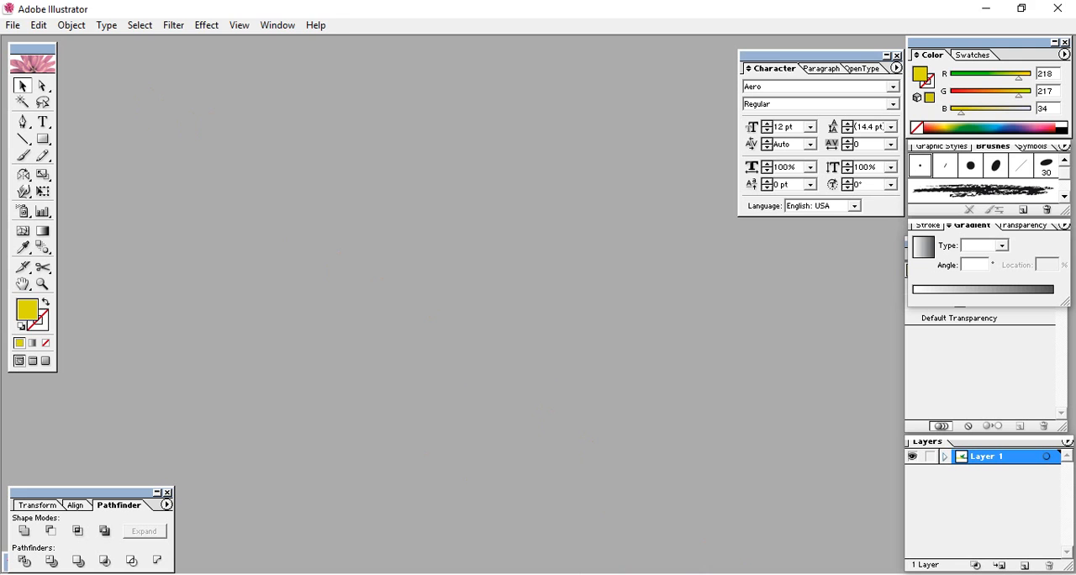
Create a new CMYK document in inches with an artboard 3.75 in wide and 2.25 in high
{"action": "key", "text": "ctrl+n"}
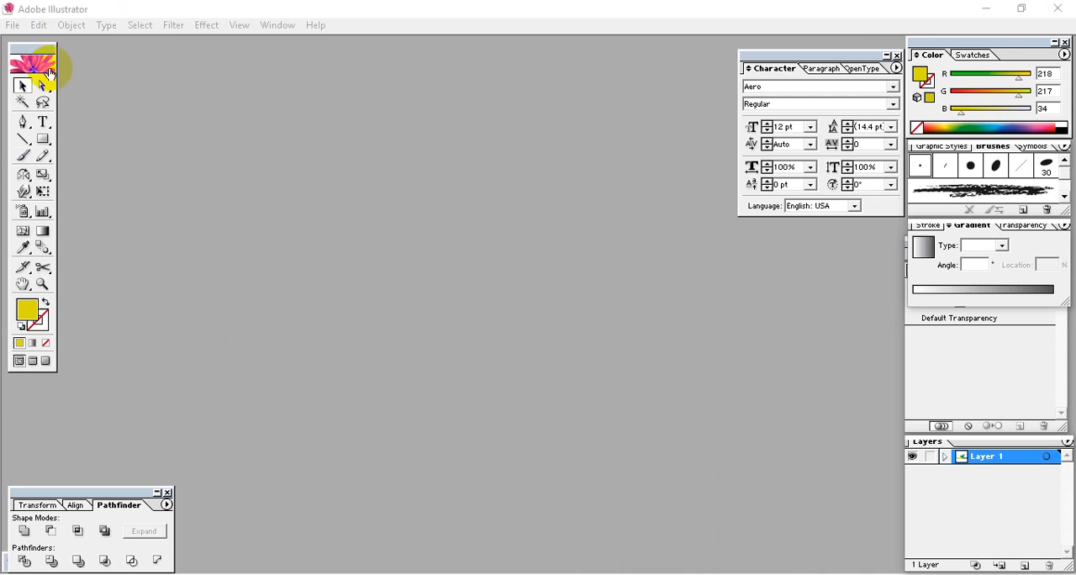
{"action": "left_click", "coordinate": [13, 26]}
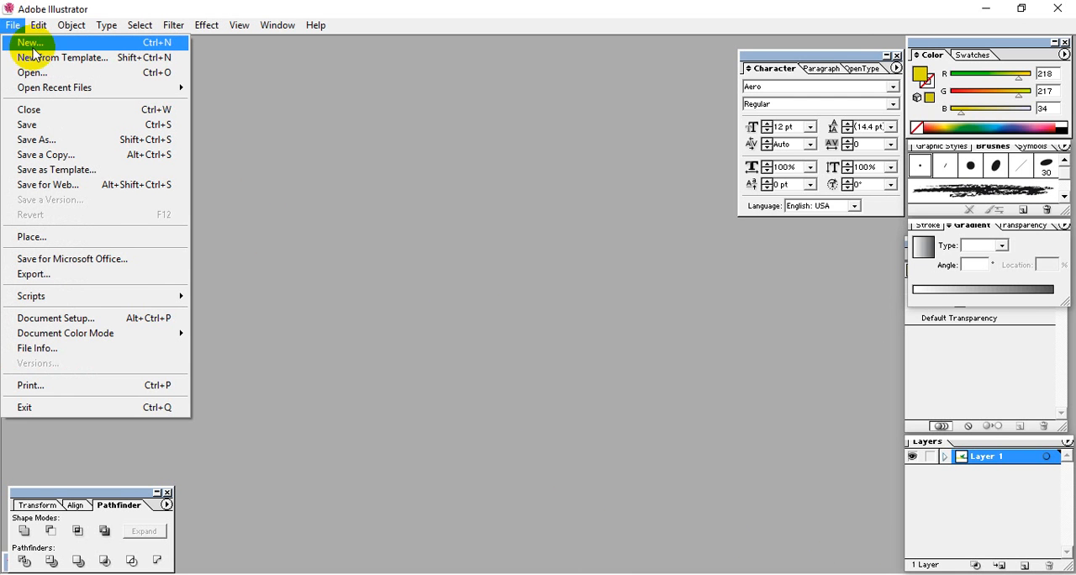
{"action": "left_click", "coordinate": [41, 52]}
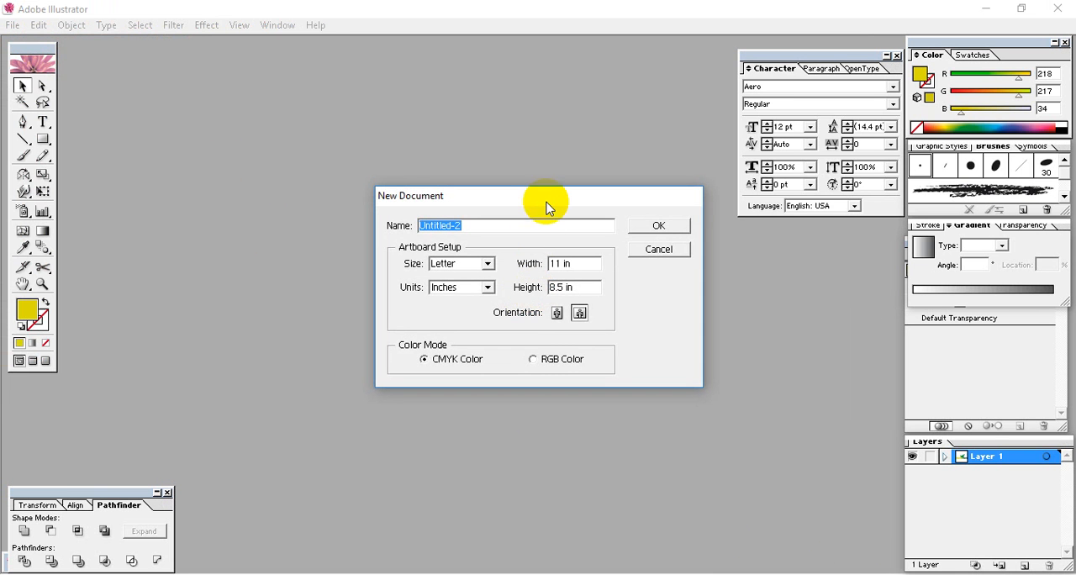
{"action": "left_click_drag", "start_coordinate": [548, 202], "coordinate": [538, 154]}
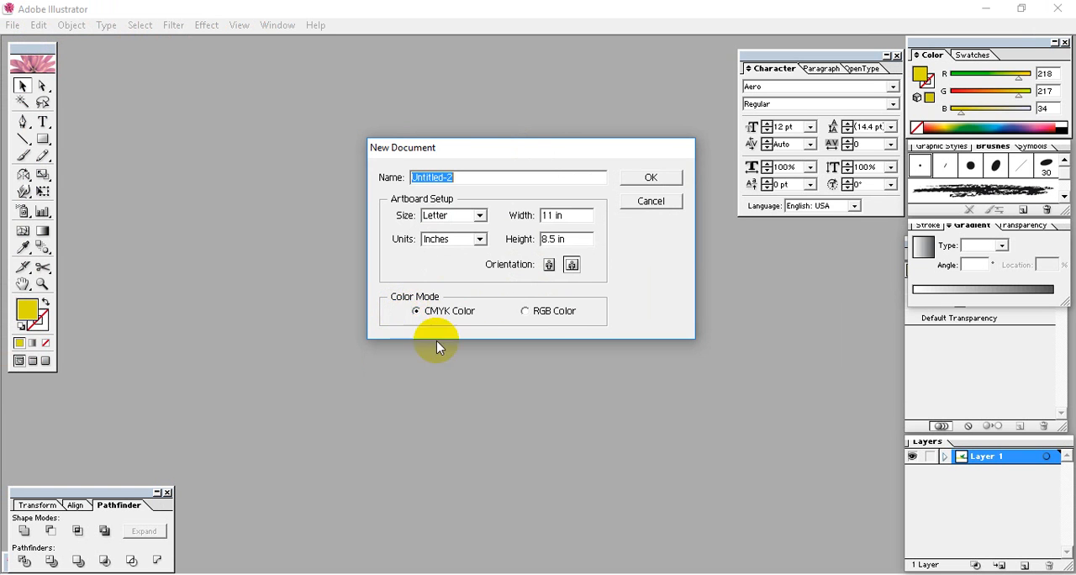
{"action": "left_click", "coordinate": [444, 313]}
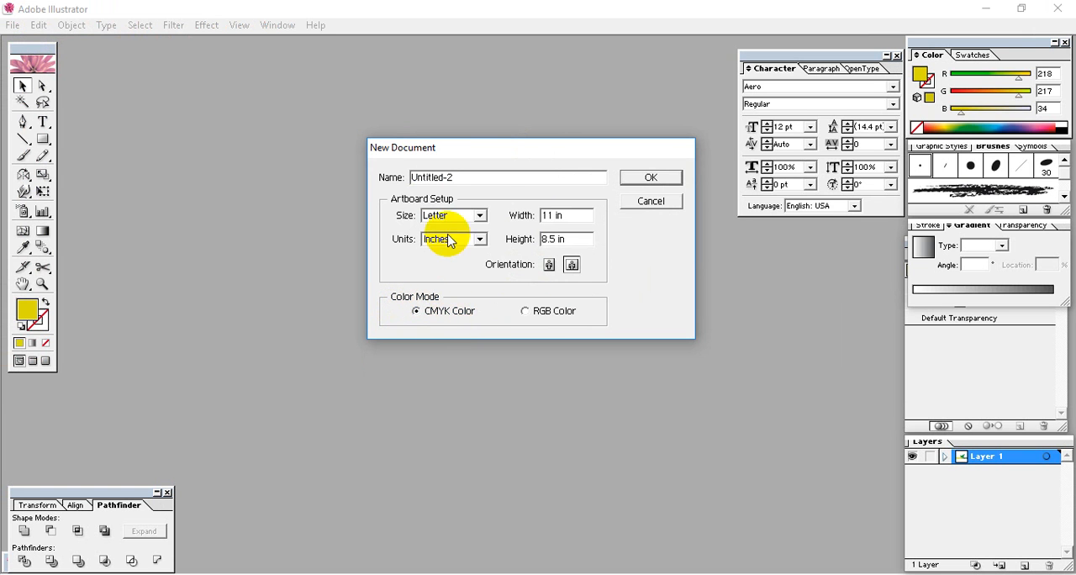
{"action": "left_click_drag", "start_coordinate": [574, 216], "coordinate": [485, 216]}
{"action": "left_click", "coordinate": [586, 215]}
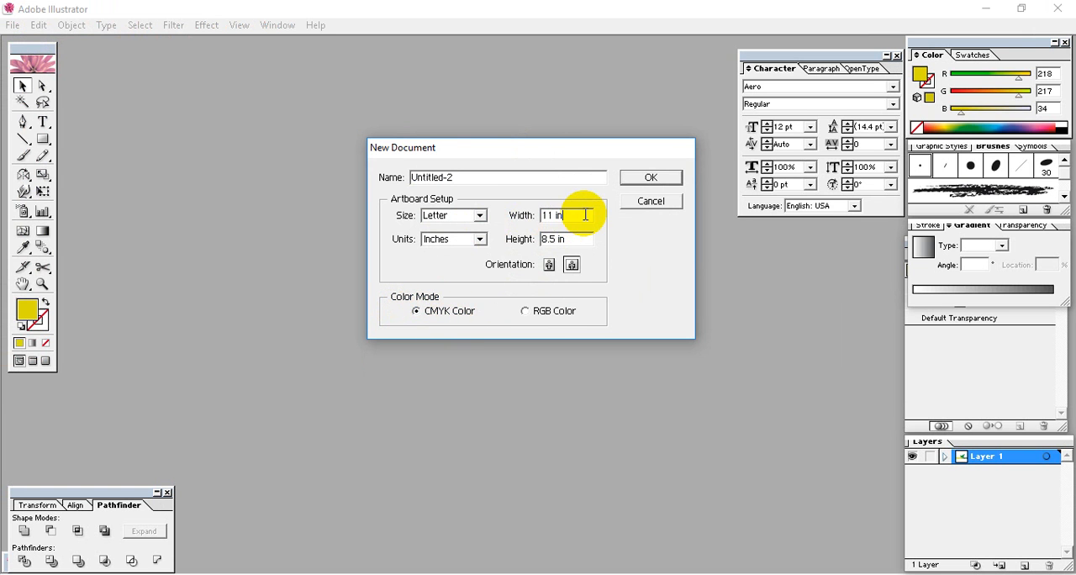
{"action": "left_click_drag", "start_coordinate": [586, 216], "coordinate": [489, 220]}
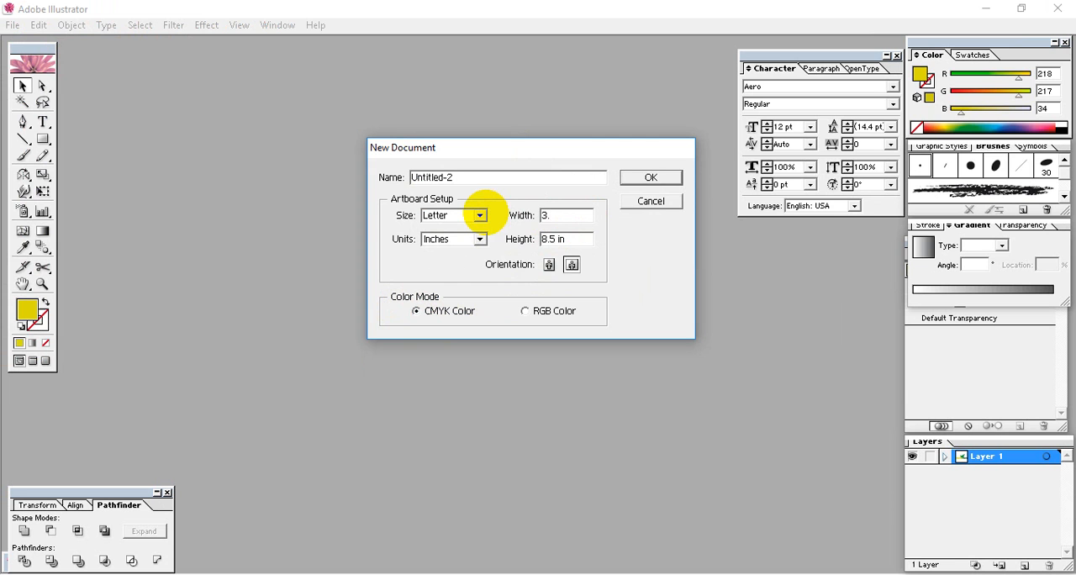
{"action": "left_click_drag", "start_coordinate": [577, 238], "coordinate": [491, 241]}
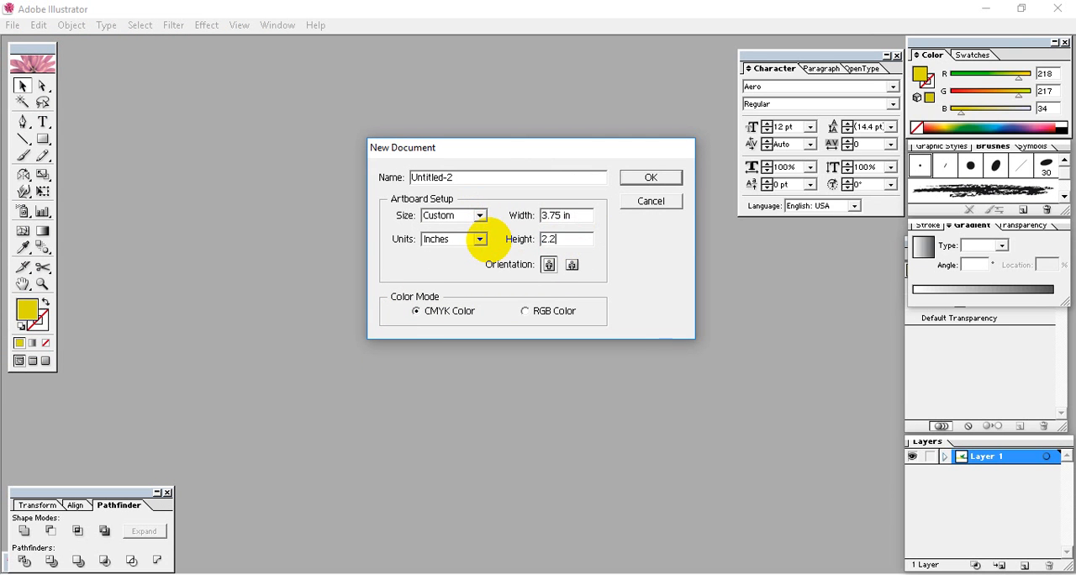
{"action": "left_click", "coordinate": [648, 180]}
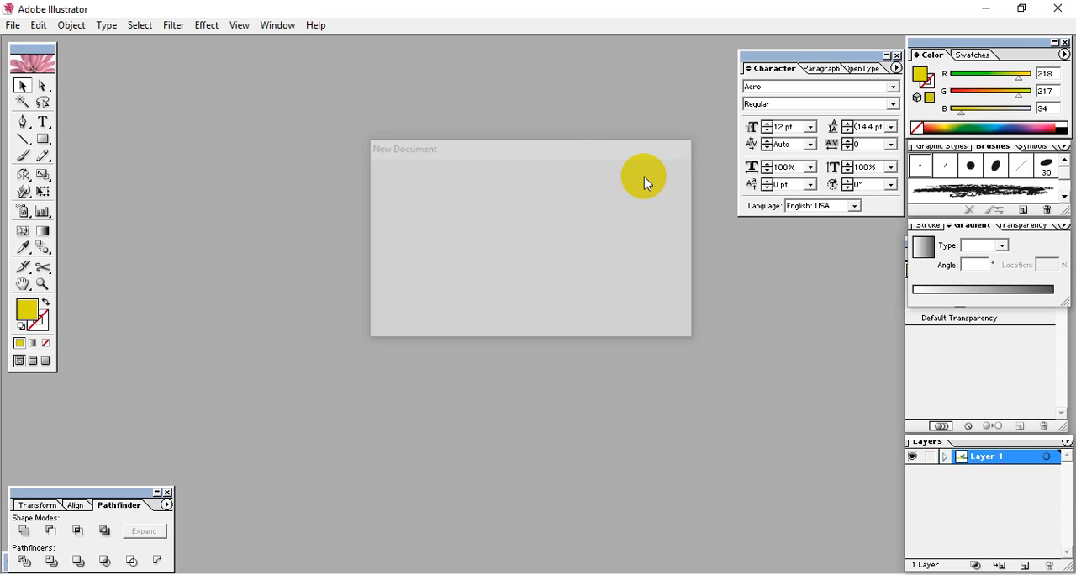
Maximize the document window and move the Character palette clear of the artboard, with the whole artboard in view at 200%
{"action": "left_click_drag", "start_coordinate": [646, 60], "coordinate": [648, 64]}
{"action": "double_click", "coordinate": [647, 61]}
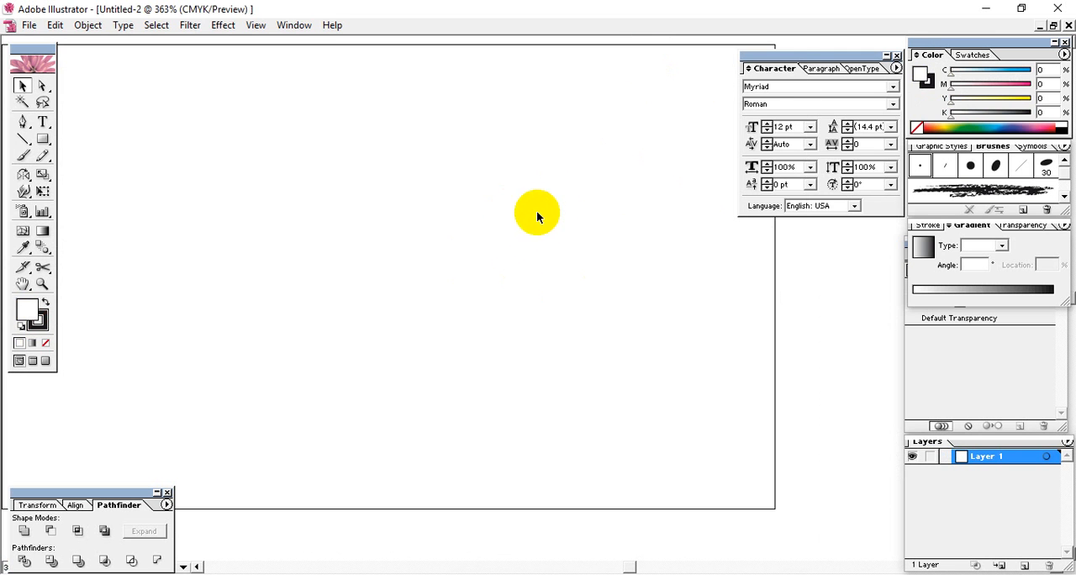
{"action": "key", "text": "ctrl+minus"}
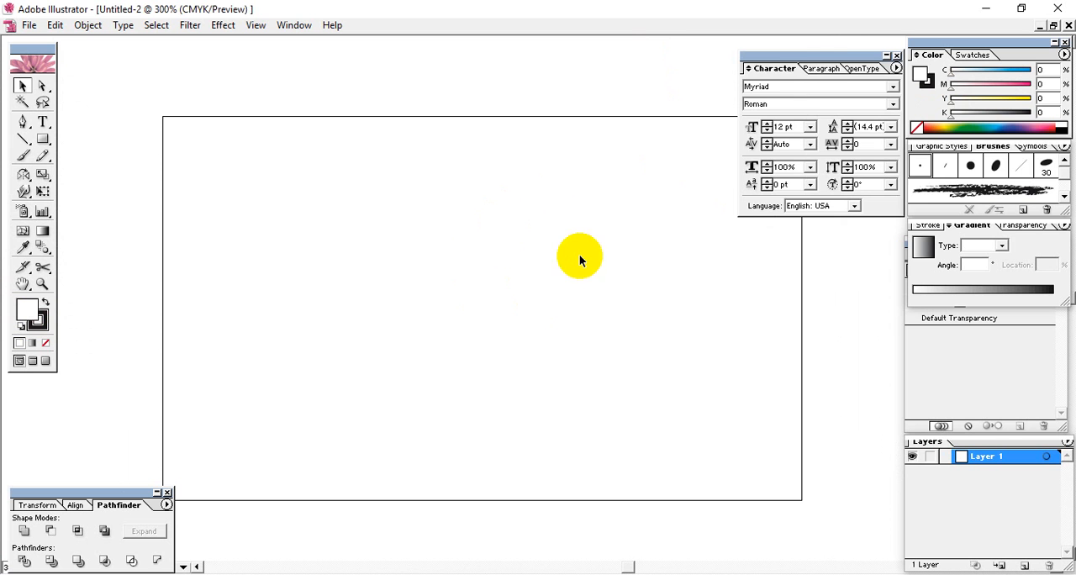
{"action": "left_click_drag", "start_coordinate": [838, 65], "coordinate": [900, 52]}
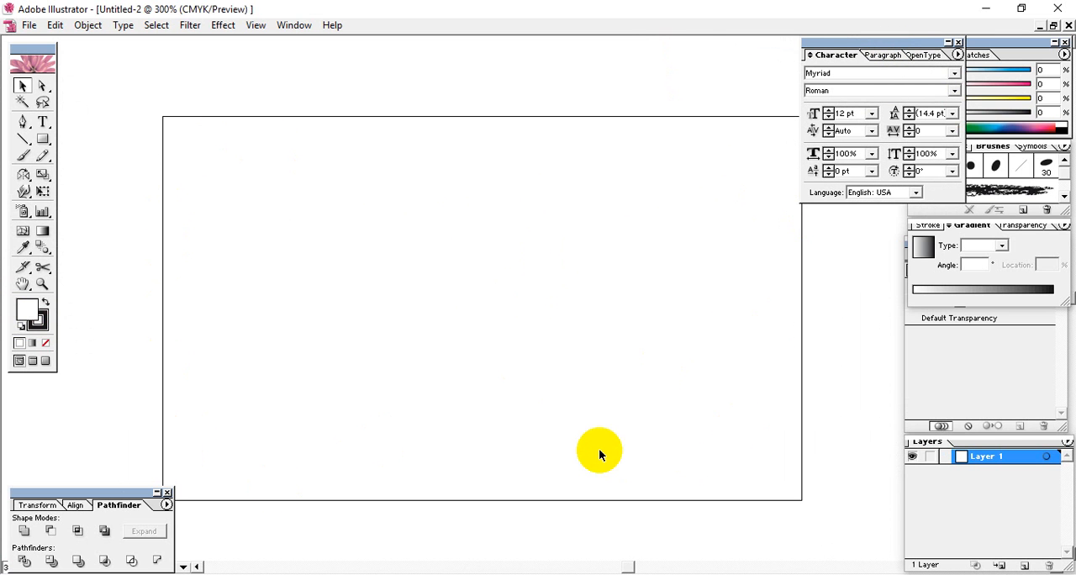
{"action": "key", "text": "ctrl+minus"}
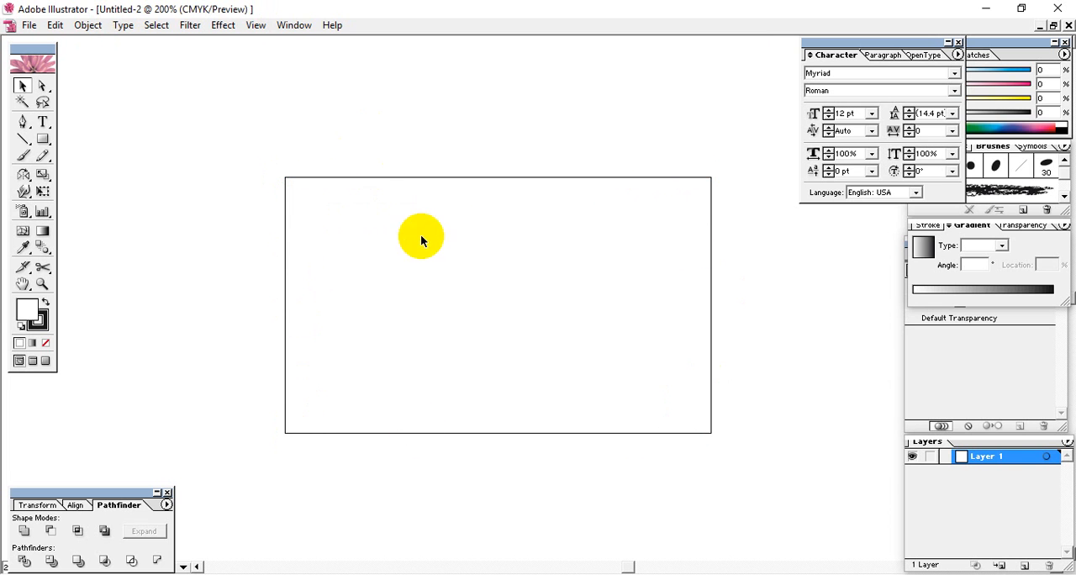
{"action": "left_click", "coordinate": [42, 139]}
{"action": "left_click", "coordinate": [261, 151]}
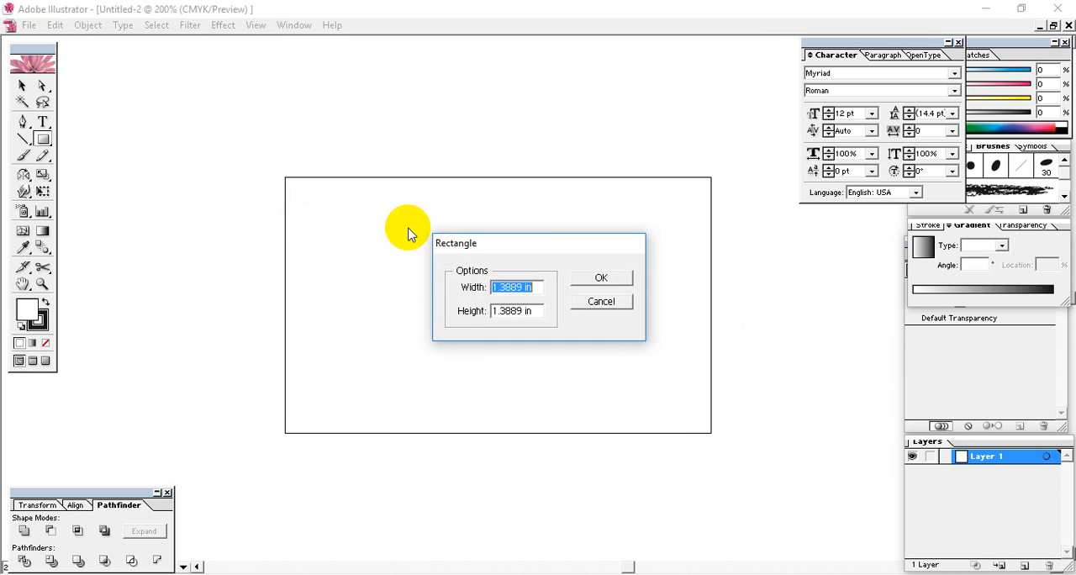
{"action": "left_click_drag", "start_coordinate": [533, 247], "coordinate": [497, 178]}
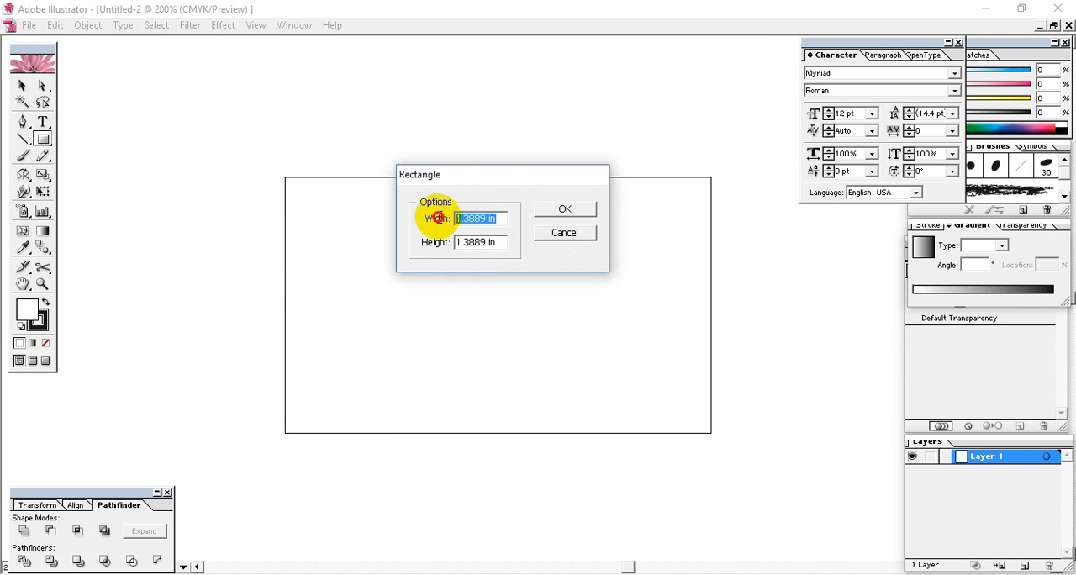
{"action": "left_click", "coordinate": [575, 235]}
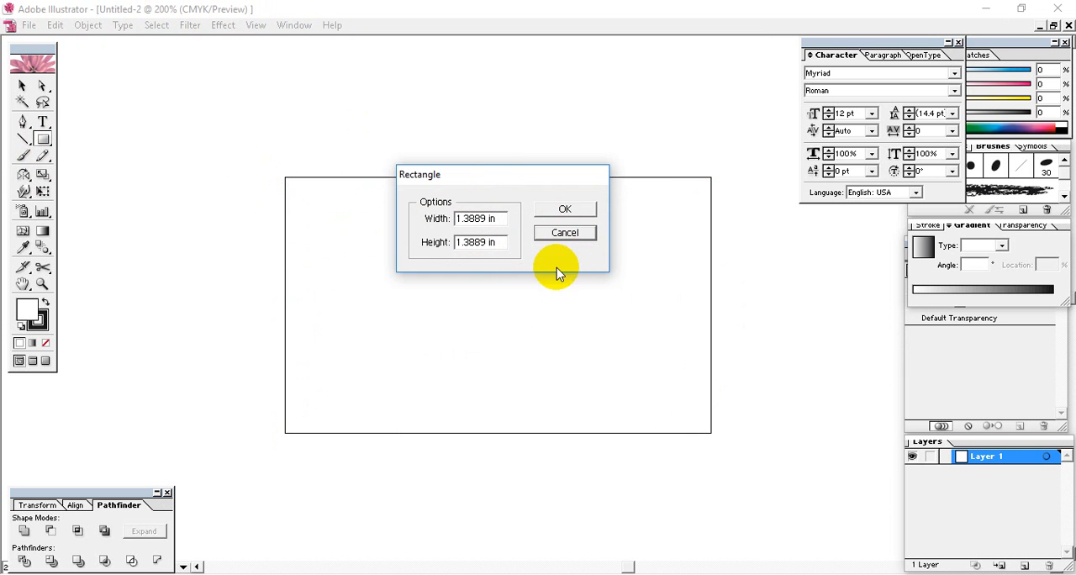
{"action": "left_click", "coordinate": [567, 233]}
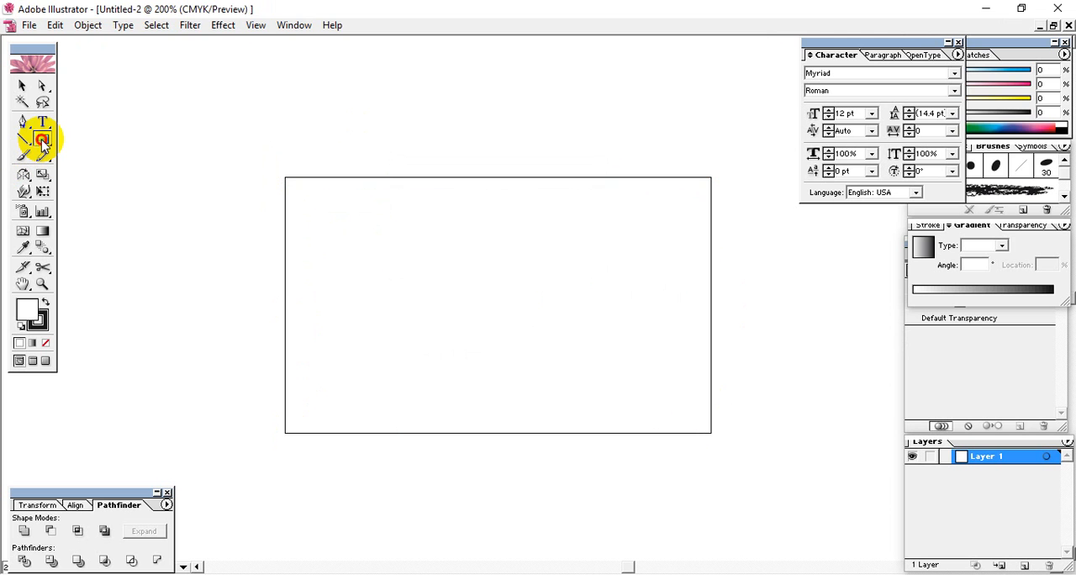
Create a rectangle 3.5 in wide and 2 in high near the artboard's upper edge
{"action": "left_click", "coordinate": [351, 152]}
{"action": "left_click_drag", "start_coordinate": [521, 247], "coordinate": [493, 196]}
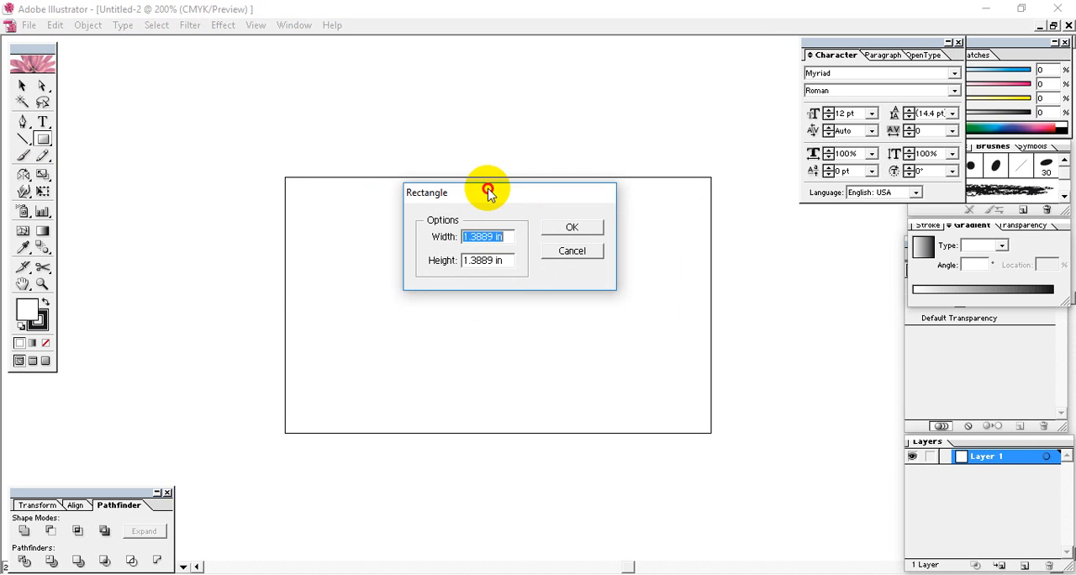
{"action": "left_click", "coordinate": [457, 240]}
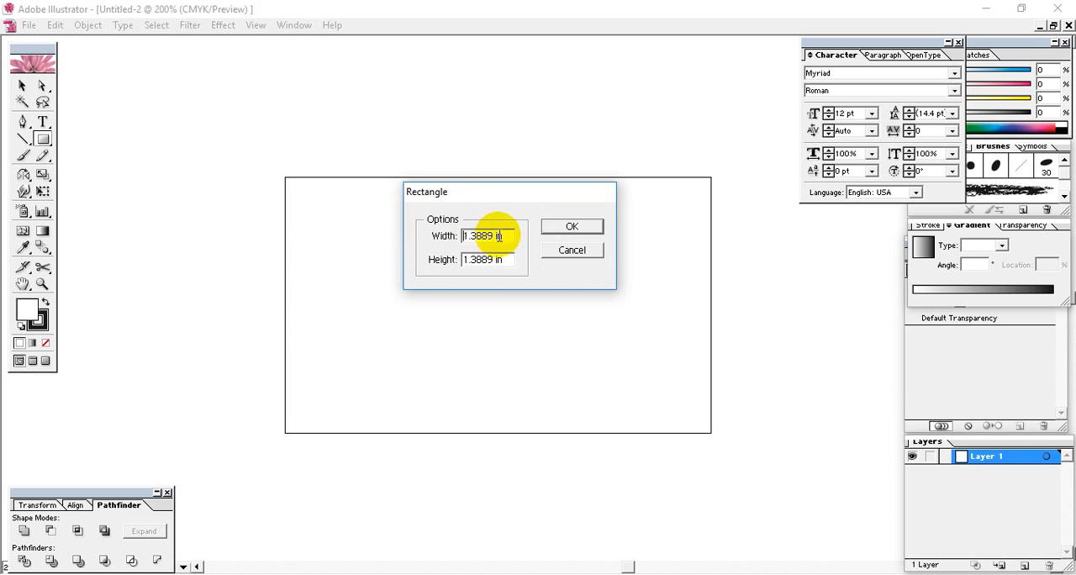
{"action": "left_click_drag", "start_coordinate": [505, 234], "coordinate": [406, 233]}
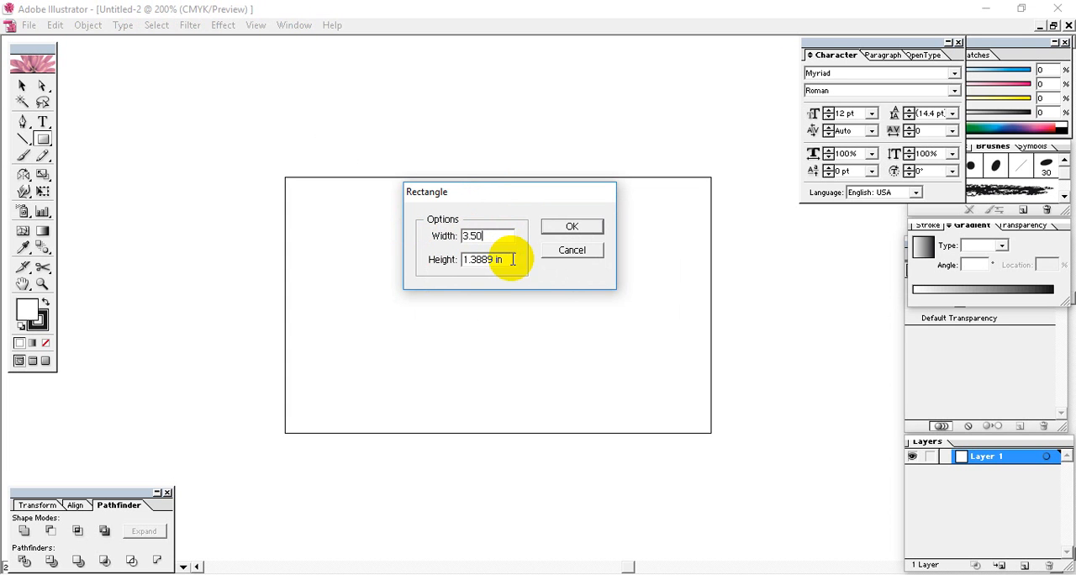
{"action": "left_click_drag", "start_coordinate": [507, 259], "coordinate": [397, 264]}
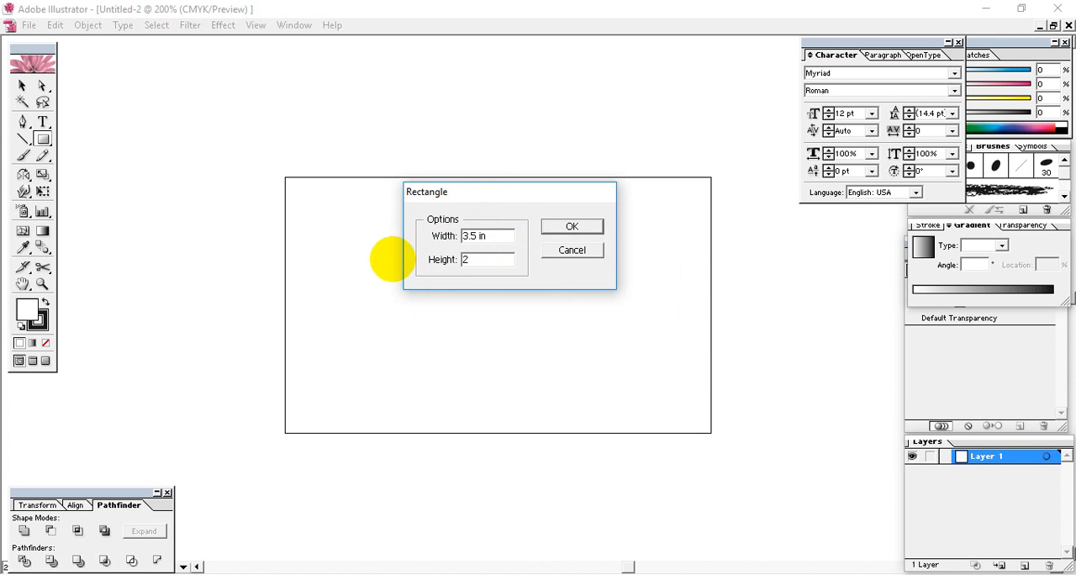
{"action": "left_click", "coordinate": [574, 228]}
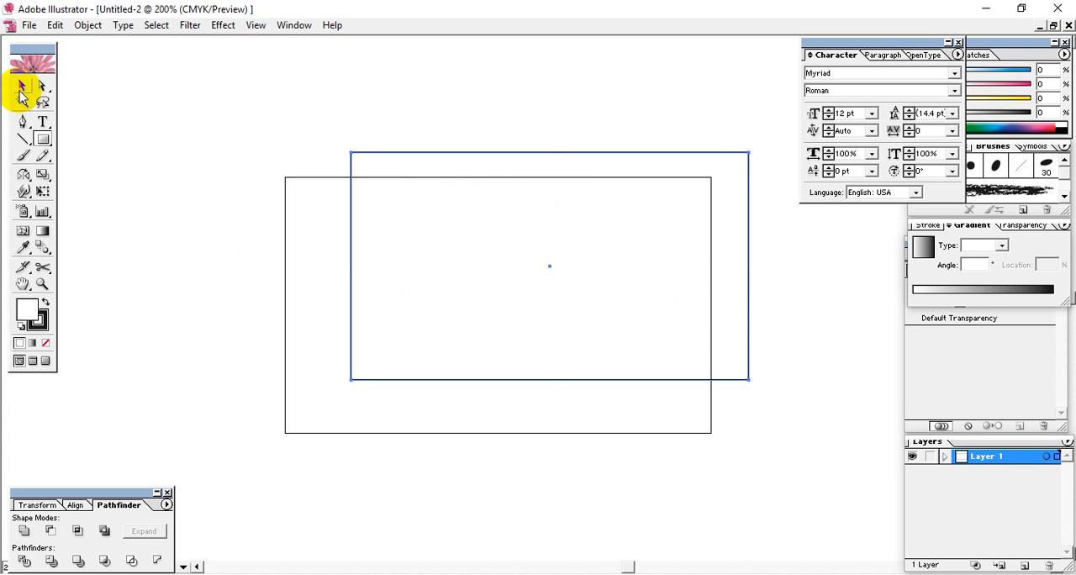
Move the 3.5 x 2 in rectangle inside the artboard, leaving a roughly even margin on all sides, and deselect it
{"action": "left_click", "coordinate": [21, 93]}
{"action": "left_click", "coordinate": [363, 114]}
{"action": "left_click", "coordinate": [456, 176]}
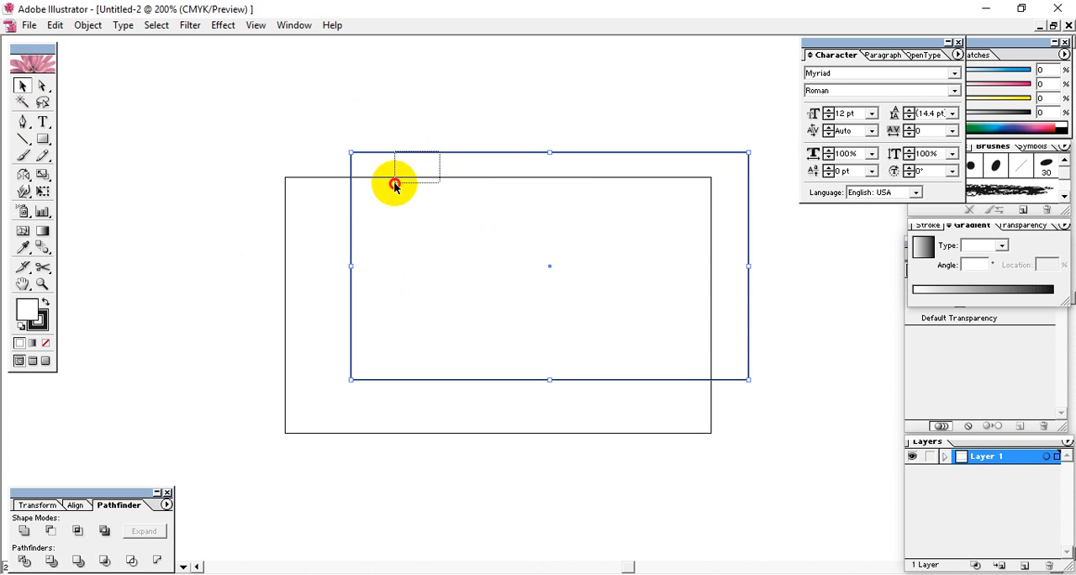
{"action": "left_click_drag", "start_coordinate": [388, 155], "coordinate": [336, 193]}
{"action": "left_click", "coordinate": [528, 122]}
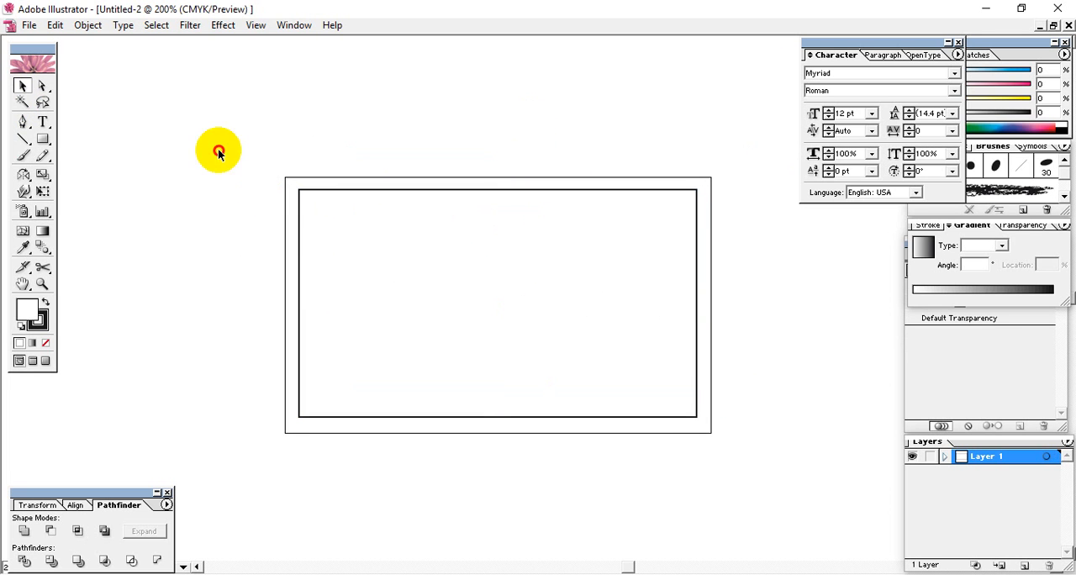
Select the inner rectangle, show the Align palette and place it higher up beside the artboard
{"action": "left_click_drag", "start_coordinate": [218, 150], "coordinate": [748, 487]}
{"action": "left_click", "coordinate": [72, 507]}
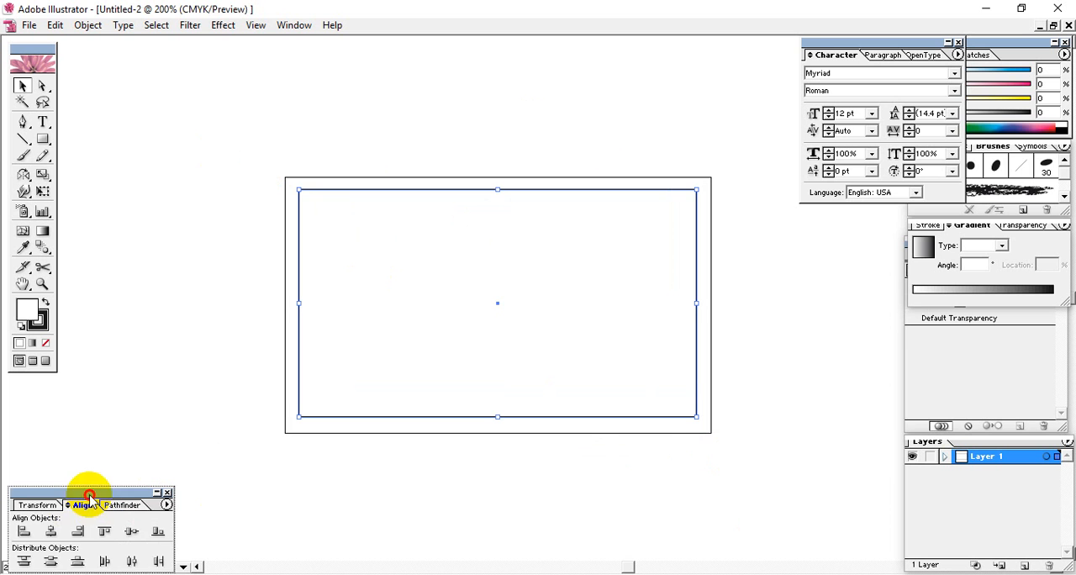
{"action": "left_click_drag", "start_coordinate": [71, 504], "coordinate": [118, 370]}
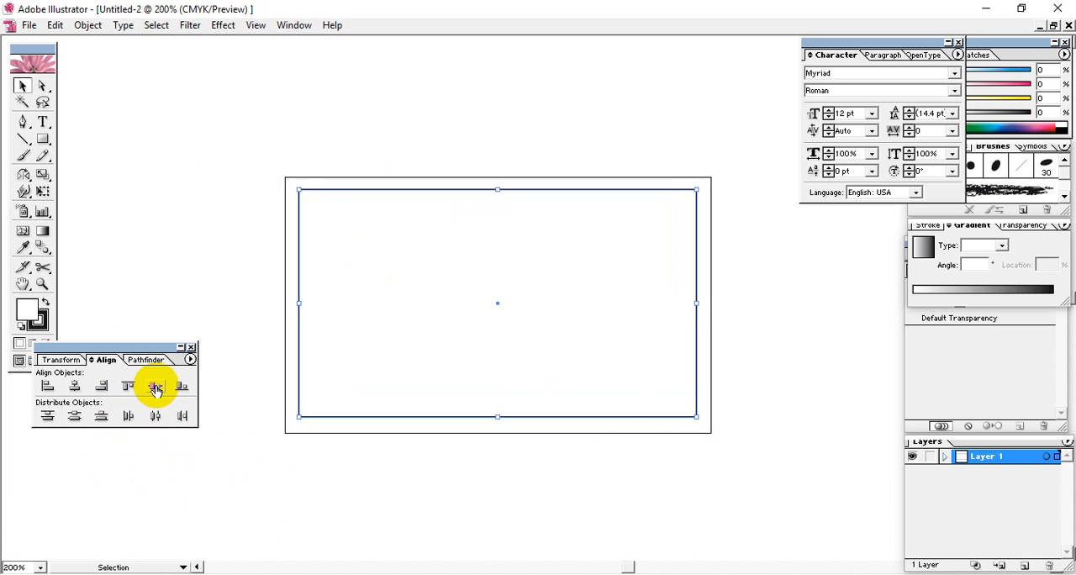
Draw a second rectangle covering the whole artboard from corner to corner
{"action": "left_click", "coordinate": [457, 165]}
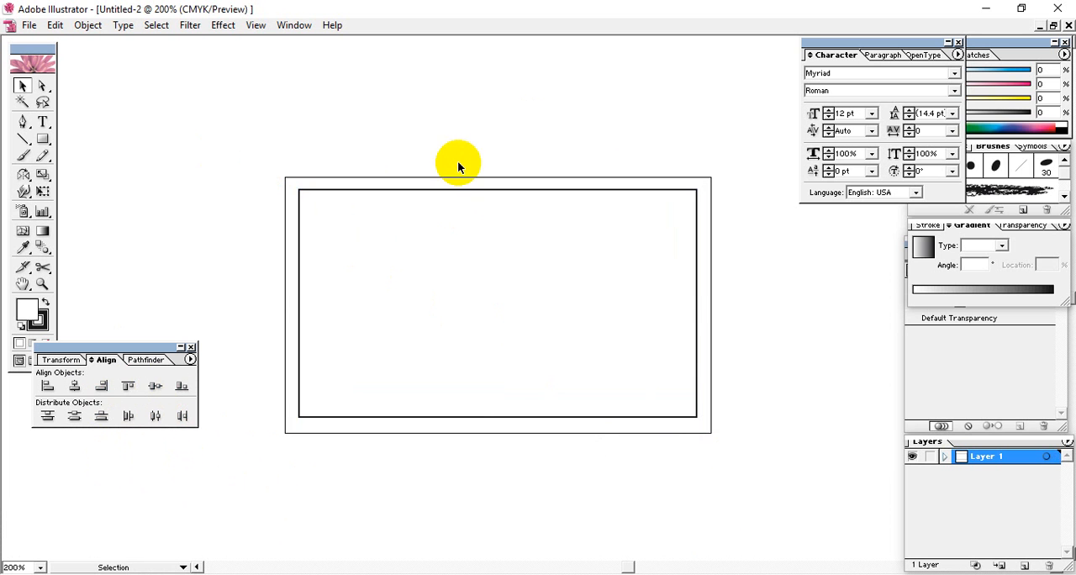
{"action": "left_click", "coordinate": [42, 139]}
{"action": "mouse_move", "coordinate": [285, 177]}
{"action": "left_mouse_down"}
{"action": "mouse_move", "coordinate": [405, 295]}
{"action": "mouse_move", "coordinate": [710, 432]}
{"action": "left_mouse_up"}
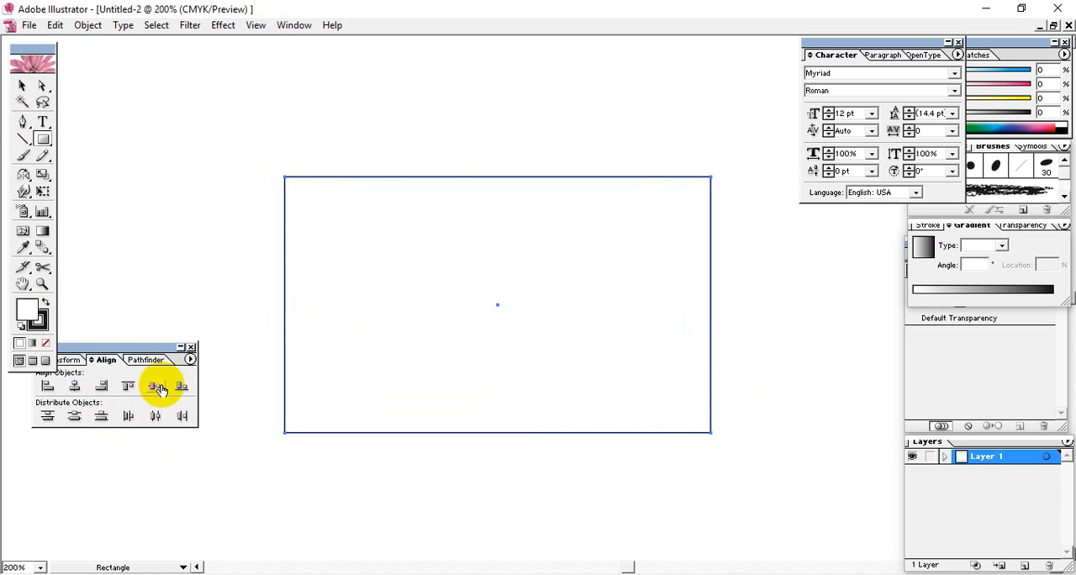
Expand the Align palette to show its distribute spacing options and move it clear of the toolbox
{"action": "double_click", "coordinate": [121, 357]}
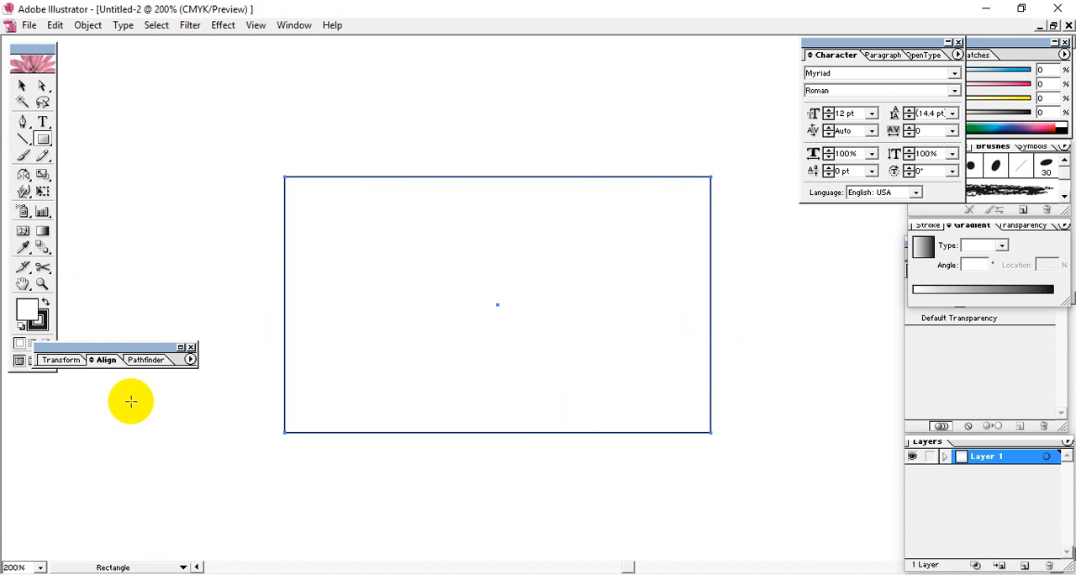
{"action": "left_click", "coordinate": [105, 360]}
{"action": "left_click_drag", "start_coordinate": [114, 346], "coordinate": [124, 395]}
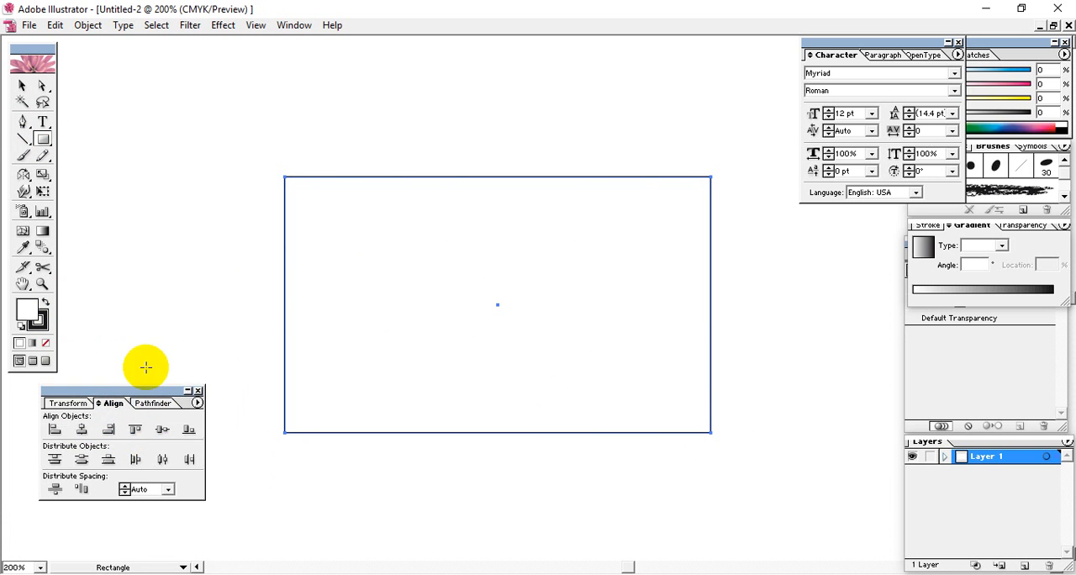
Move the artboard-sized rectangle up and to the left so that the smaller rectangle is partly uncovered
{"action": "left_click", "coordinate": [25, 89]}
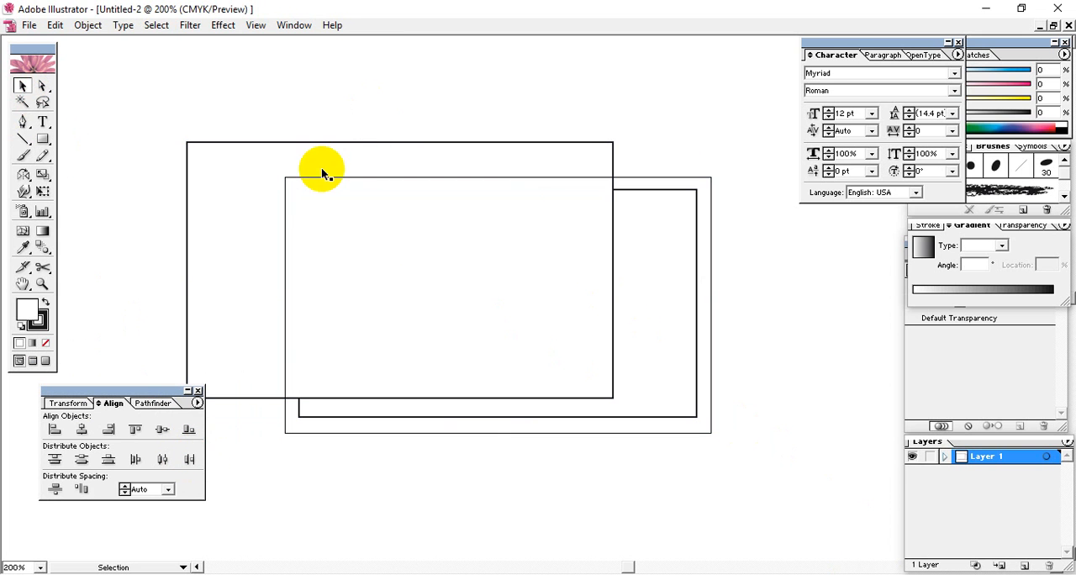
{"action": "left_click_drag", "start_coordinate": [353, 159], "coordinate": [393, 129]}
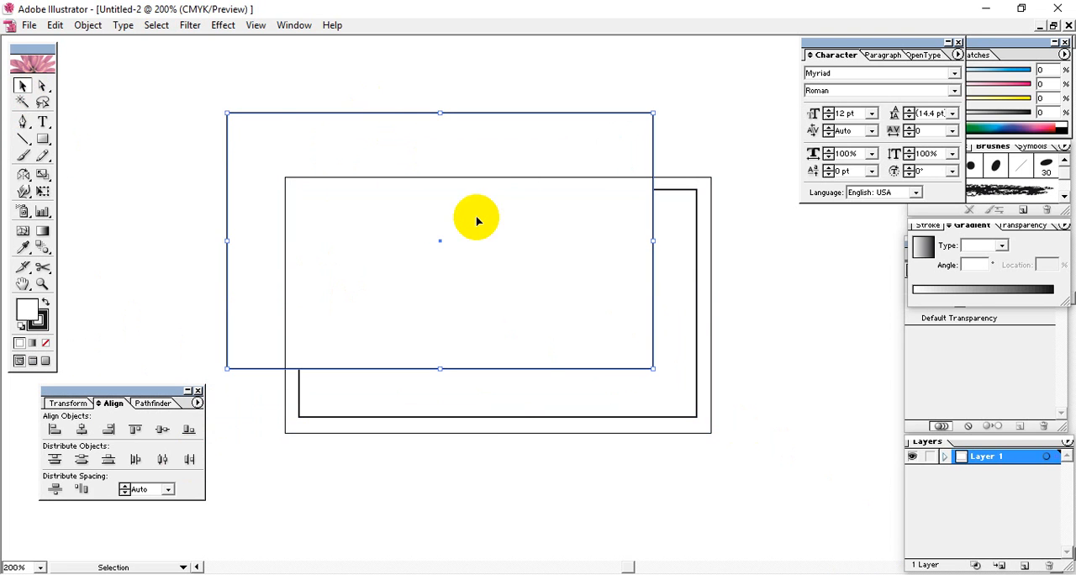
{"action": "left_click", "coordinate": [532, 93]}
{"action": "left_click", "coordinate": [394, 153]}
{"action": "left_click_drag", "start_coordinate": [462, 159], "coordinate": [384, 132]}
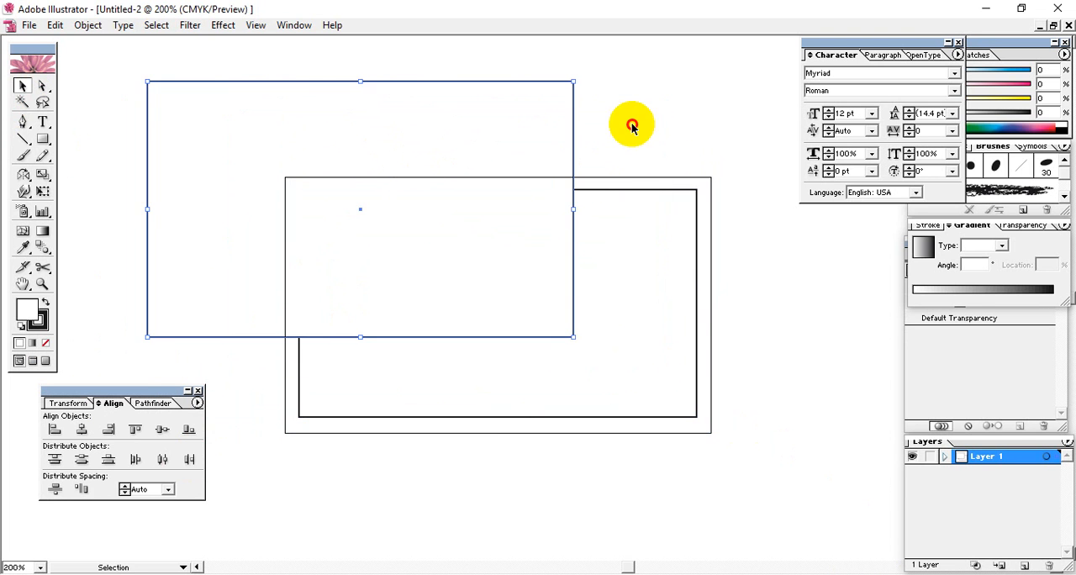
Practise selecting the rectangles singly and together, ending with both the artboard-sized and the smaller rectangle selected
{"action": "left_click", "coordinate": [404, 264], "text": "shift"}
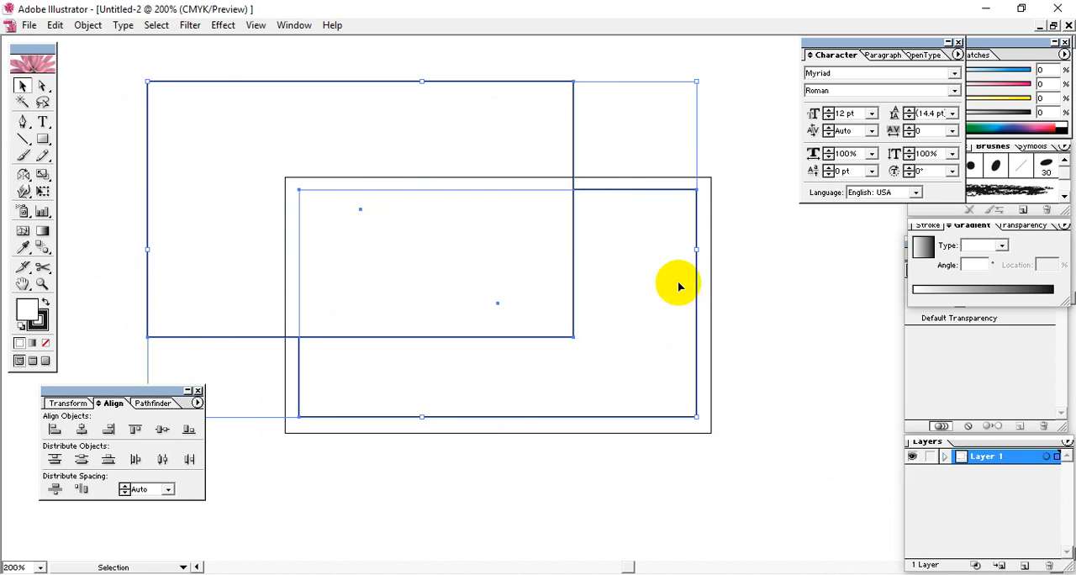
{"action": "left_click", "coordinate": [746, 303]}
{"action": "left_click", "coordinate": [634, 305]}
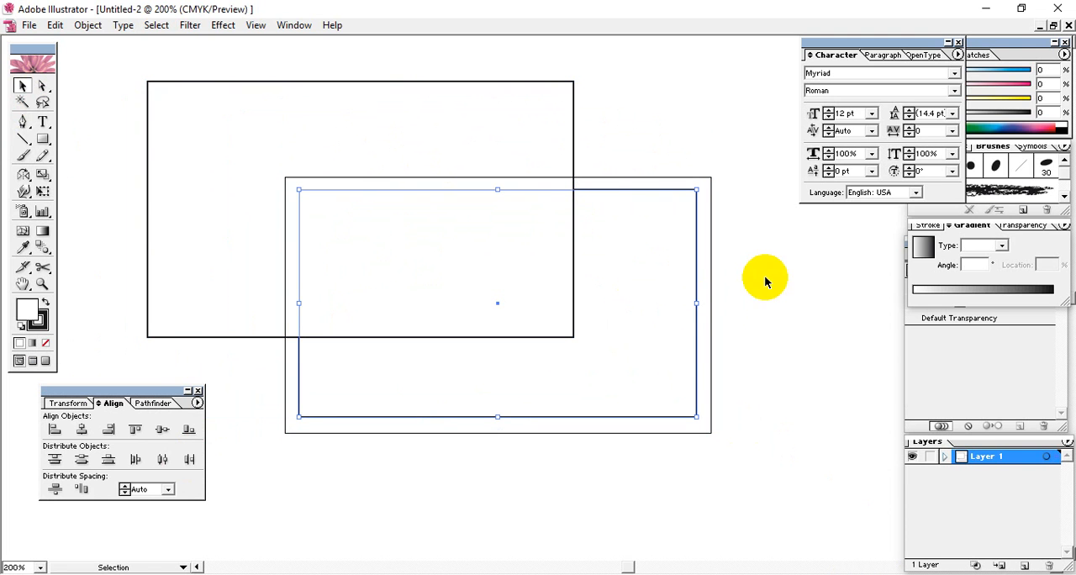
{"action": "left_click", "coordinate": [372, 135]}
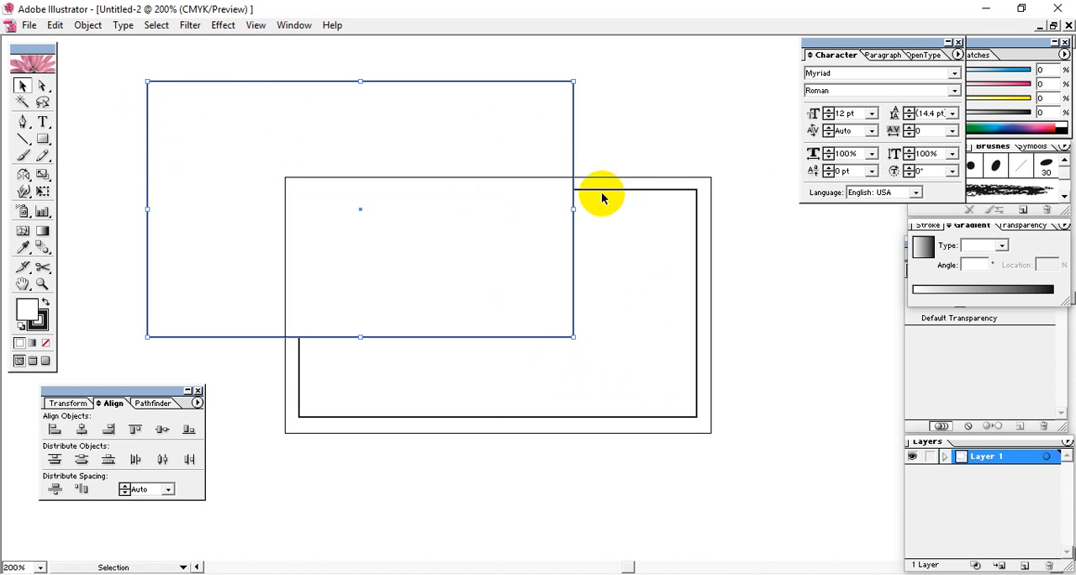
{"action": "left_click_drag", "start_coordinate": [642, 132], "coordinate": [355, 397]}
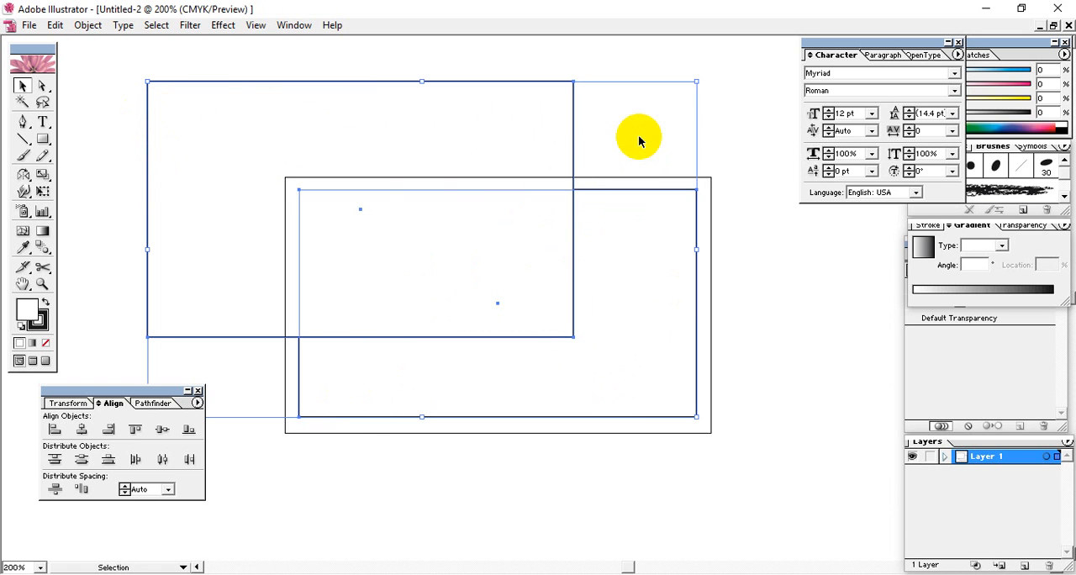
{"action": "left_click_drag", "start_coordinate": [724, 59], "coordinate": [257, 458]}
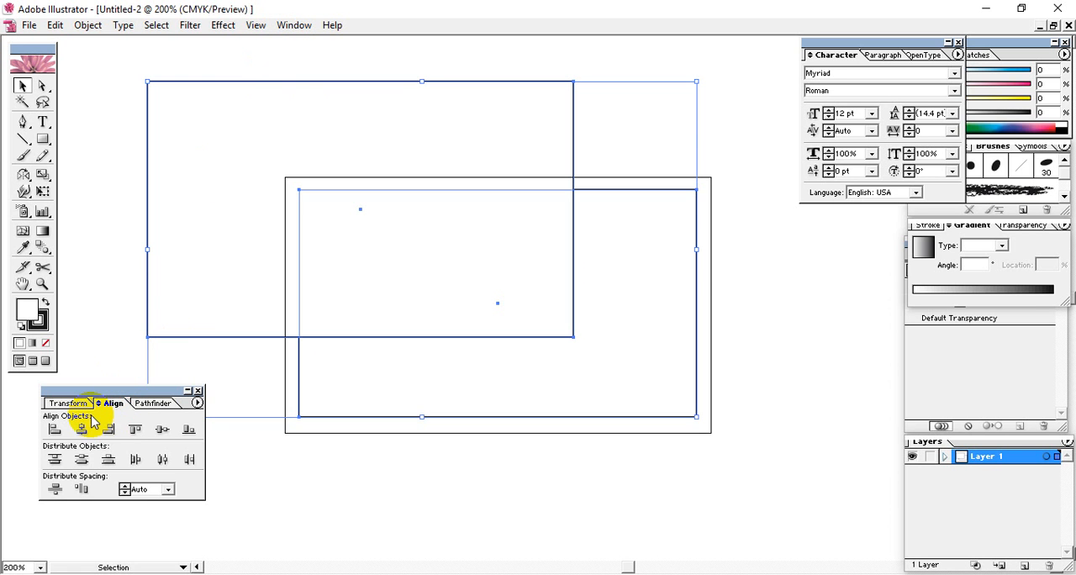
Close the Align palette and show it again
{"action": "left_click", "coordinate": [198, 391]}
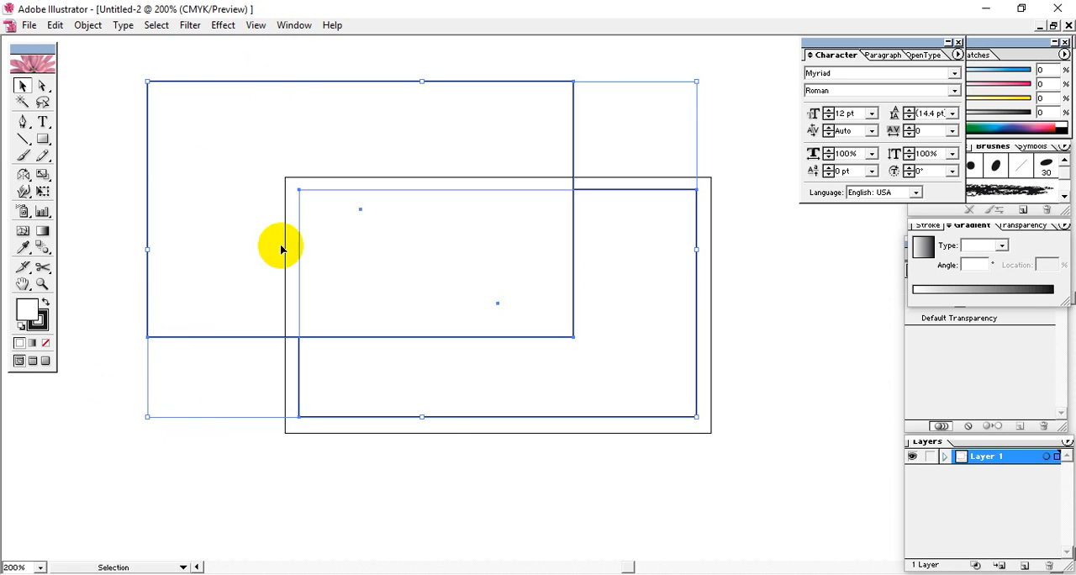
{"action": "left_click", "coordinate": [294, 24]}
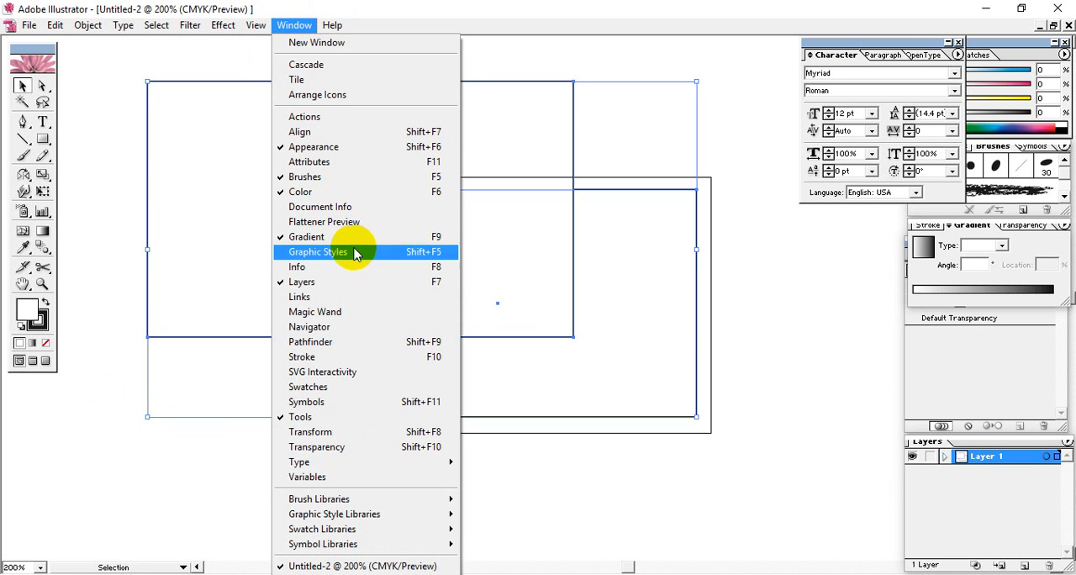
{"action": "left_click", "coordinate": [375, 131]}
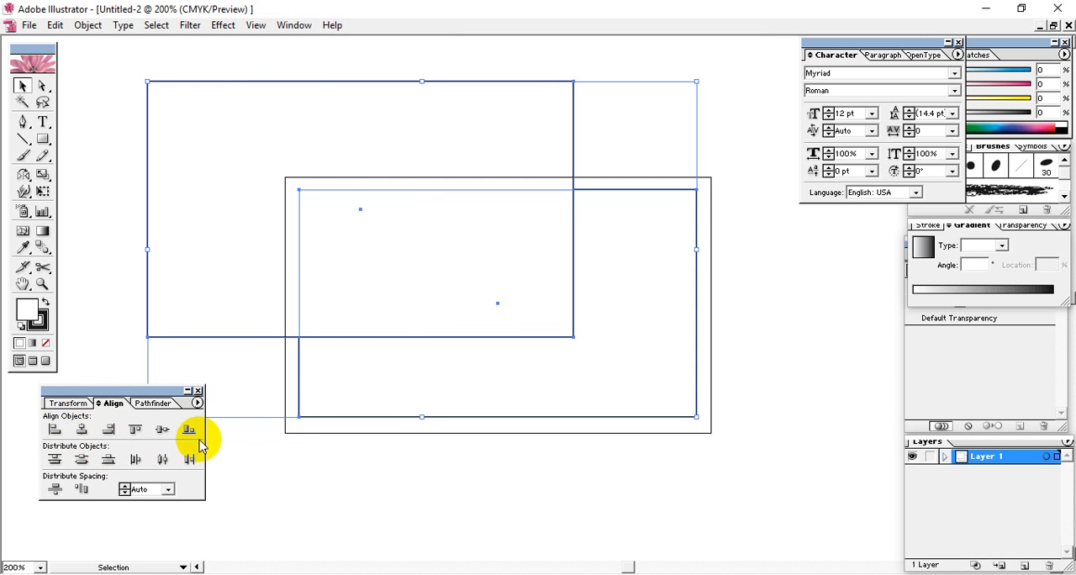
Switch to Microsoft Office Word 2007, close its document recovery list and discard the recovered files
{"action": "key", "text": "super"}
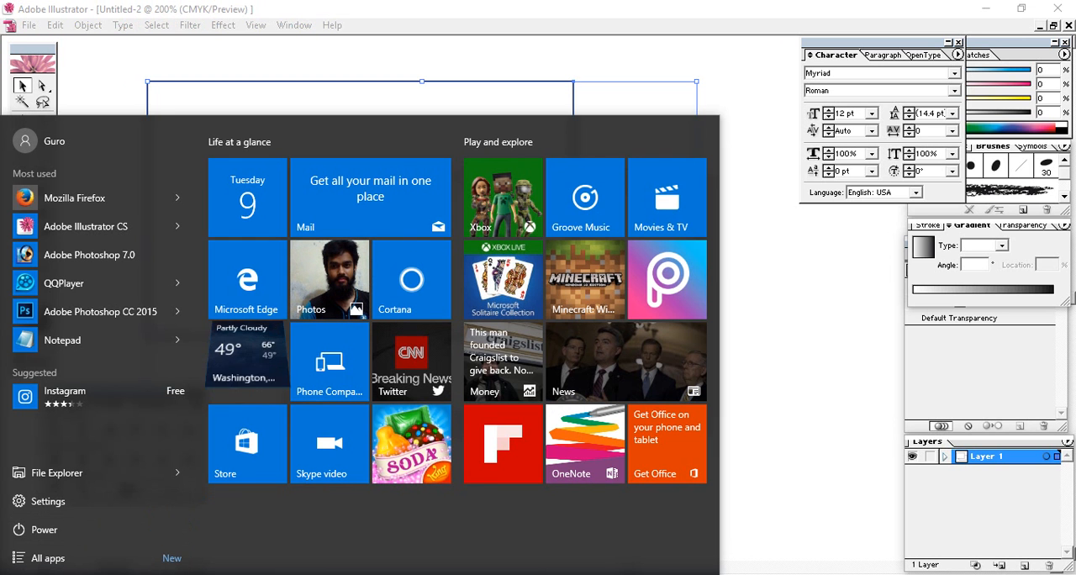
{"action": "type", "text": "word"}
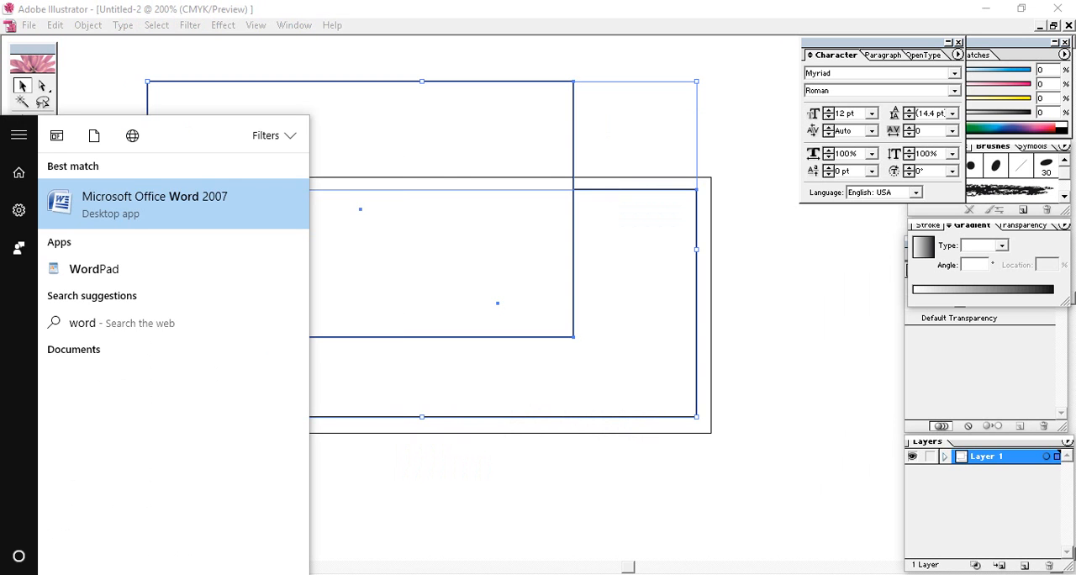
{"action": "left_click", "coordinate": [124, 217]}
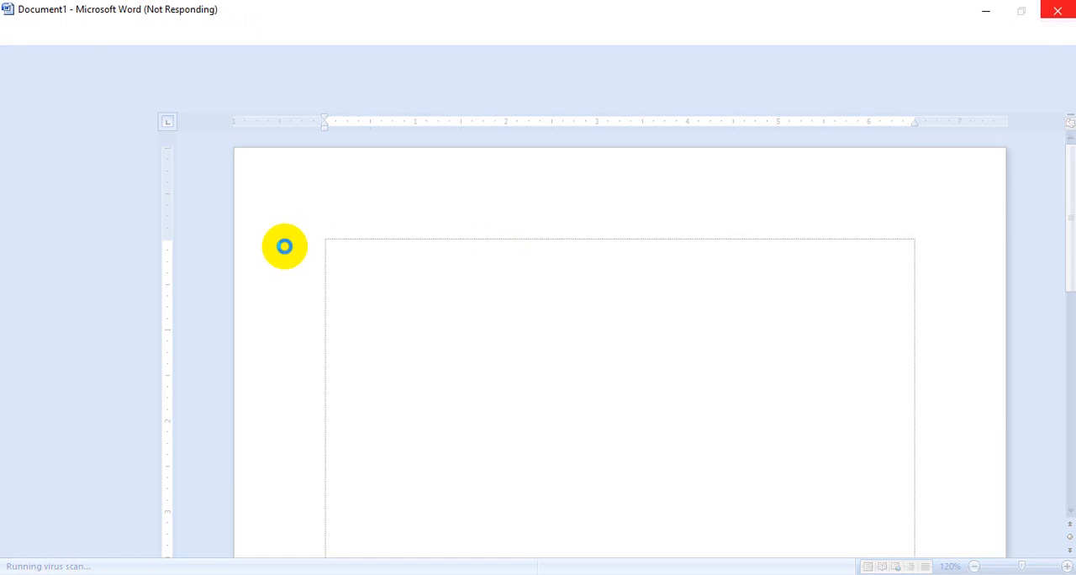
{"action": "left_click", "coordinate": [132, 541]}
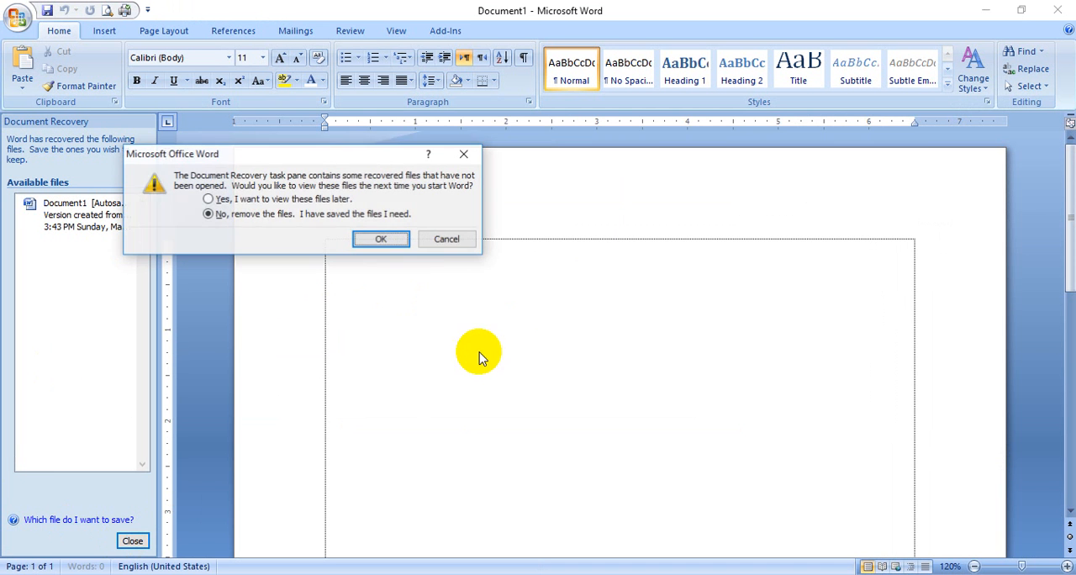
{"action": "left_click", "coordinate": [383, 242]}
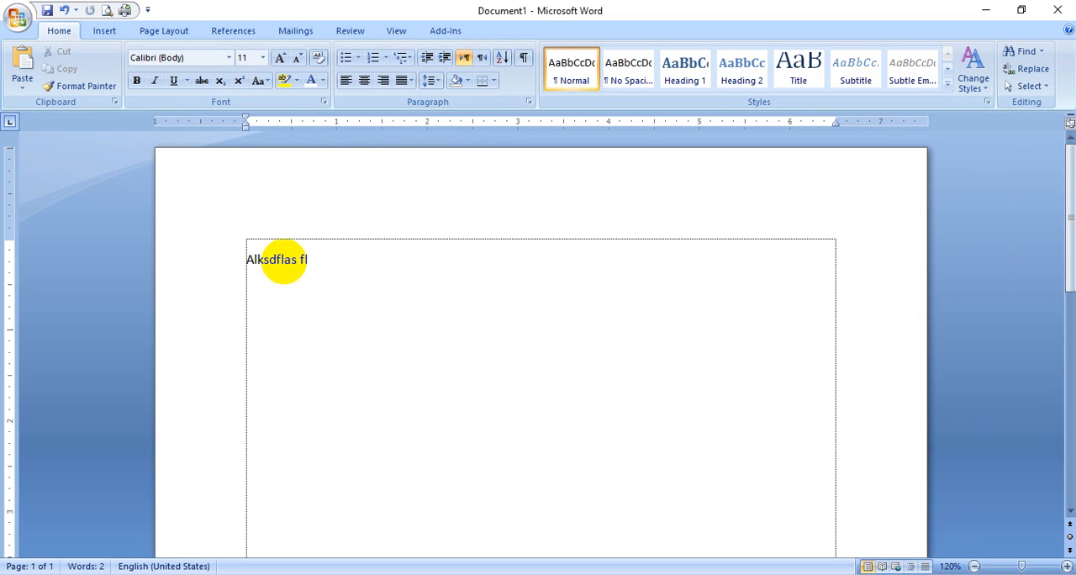
Align the sample text "Alksdflas fl" centre, left and right in turn, select it and return to Adobe Illustrator
{"action": "left_click", "coordinate": [366, 85]}
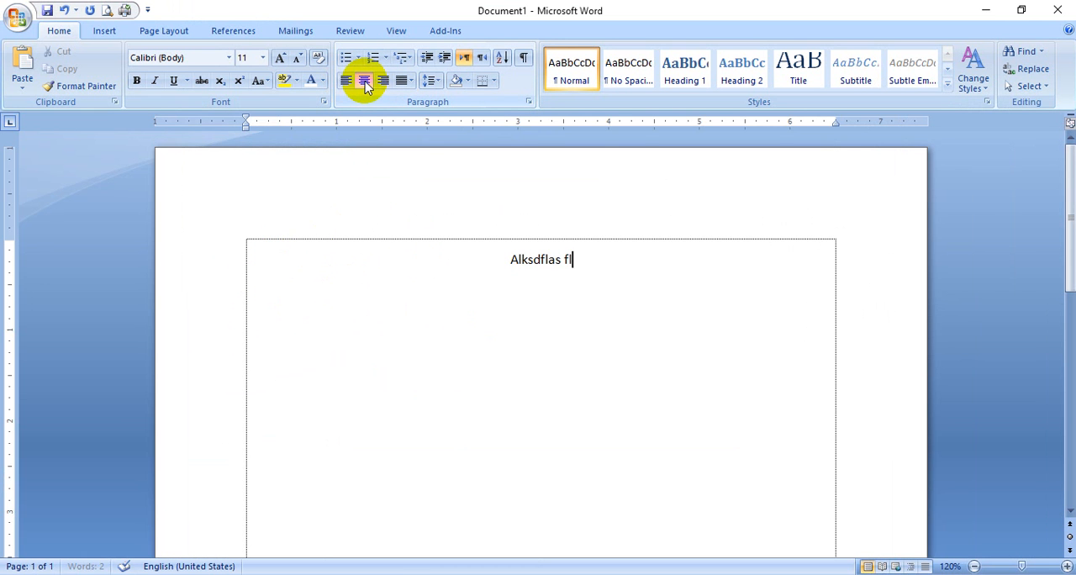
{"action": "left_click", "coordinate": [347, 83]}
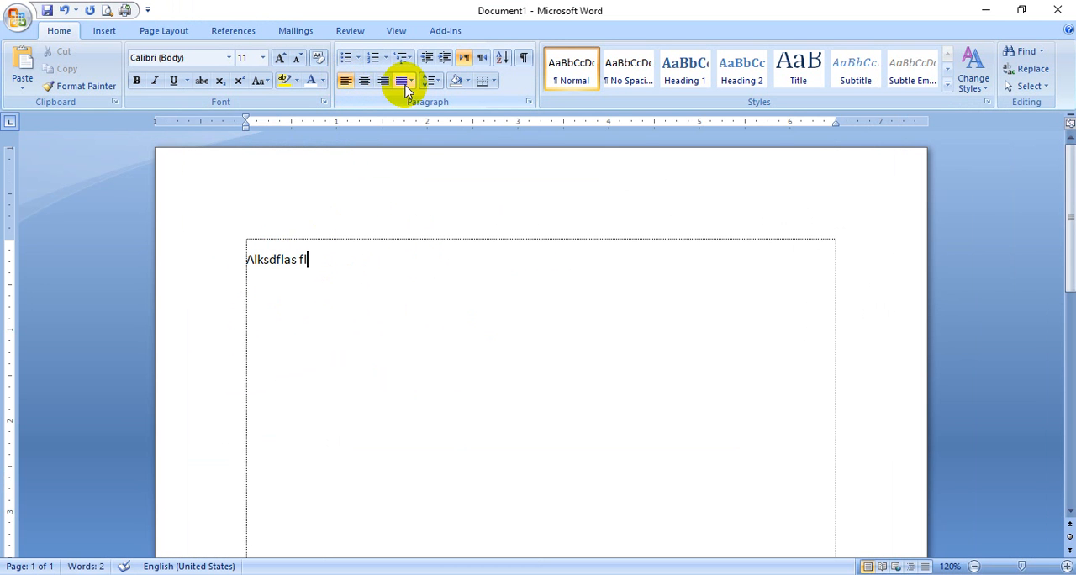
{"action": "left_click", "coordinate": [383, 81]}
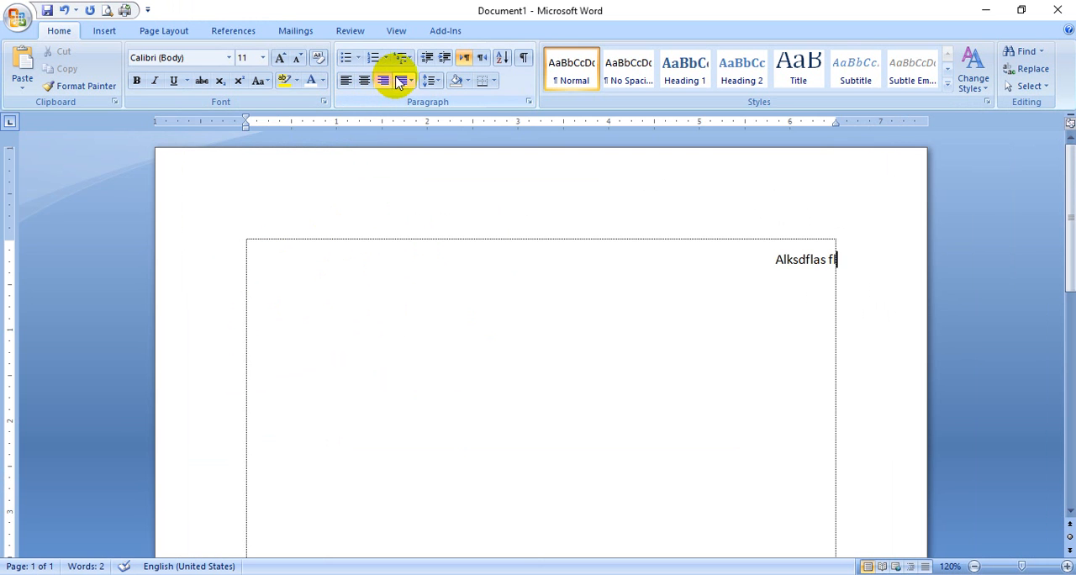
{"action": "left_click_drag", "start_coordinate": [768, 273], "coordinate": [913, 258]}
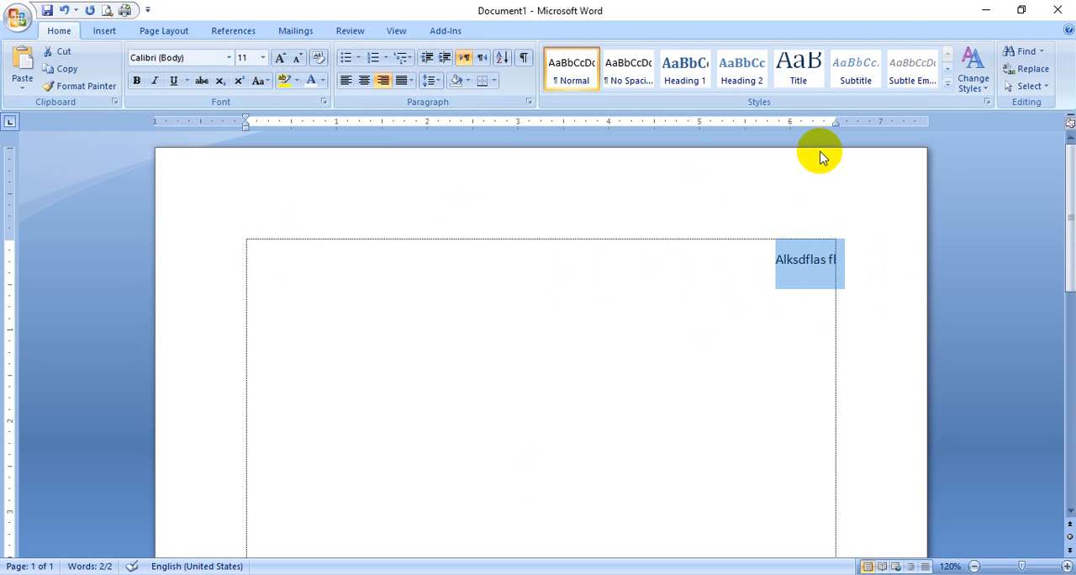
{"action": "left_click", "coordinate": [988, 10]}
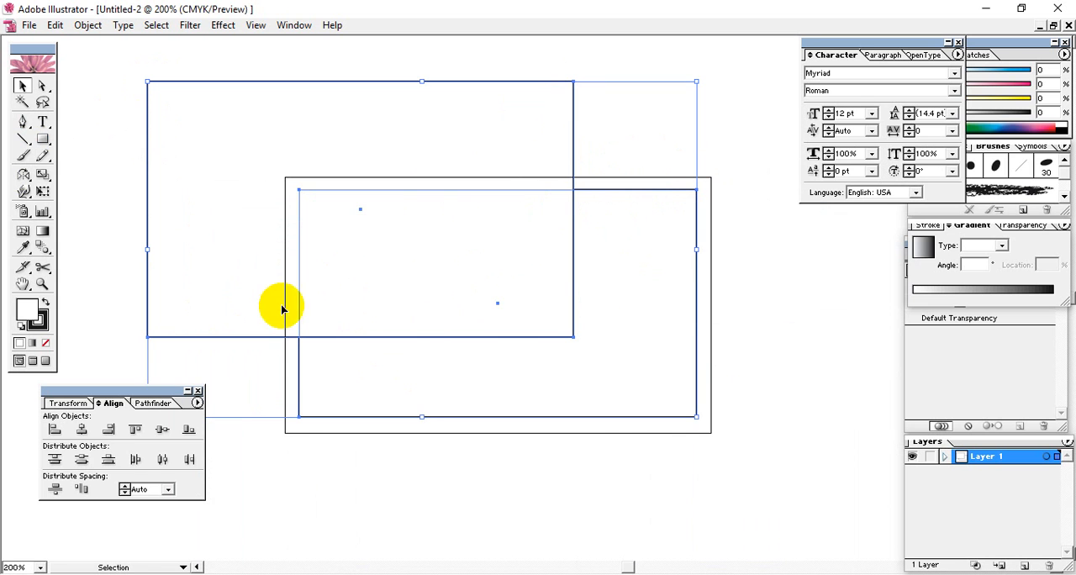
Centre the two selected rectangles on each other horizontally and vertically, undoing and repeating the vertical alignment
{"action": "left_click", "coordinate": [79, 431]}
{"action": "left_click", "coordinate": [161, 432]}
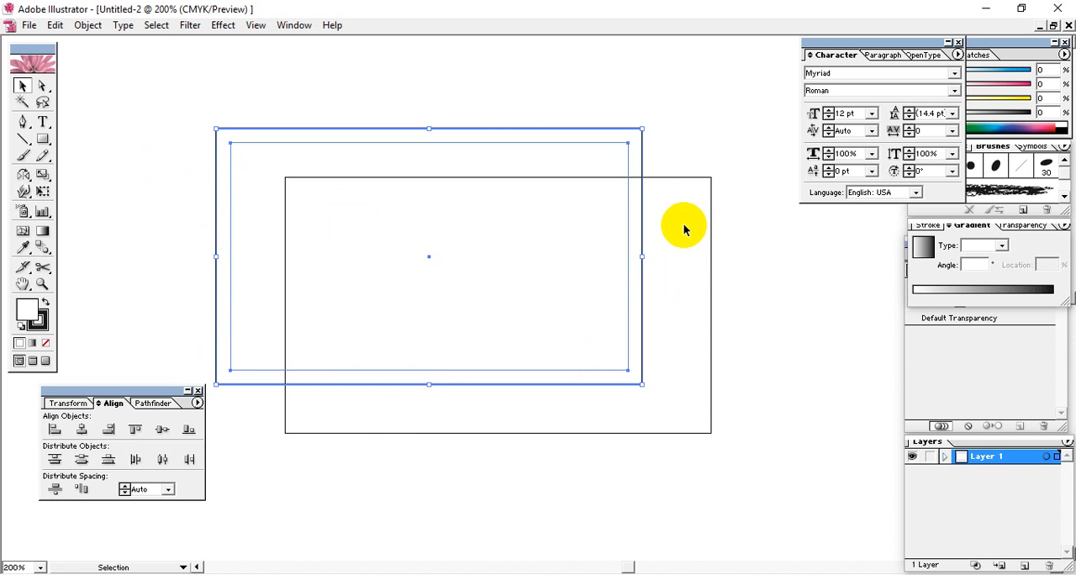
{"action": "key", "text": "ctrl+z"}
{"action": "left_click", "coordinate": [721, 262]}
{"action": "left_click_drag", "start_coordinate": [704, 156], "coordinate": [331, 467]}
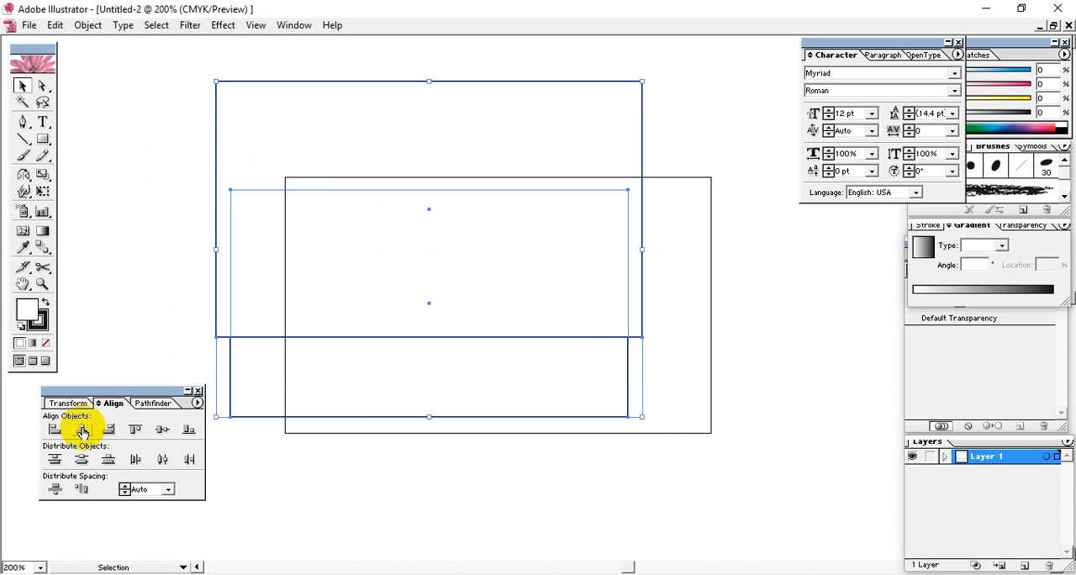
{"action": "left_click", "coordinate": [162, 431]}
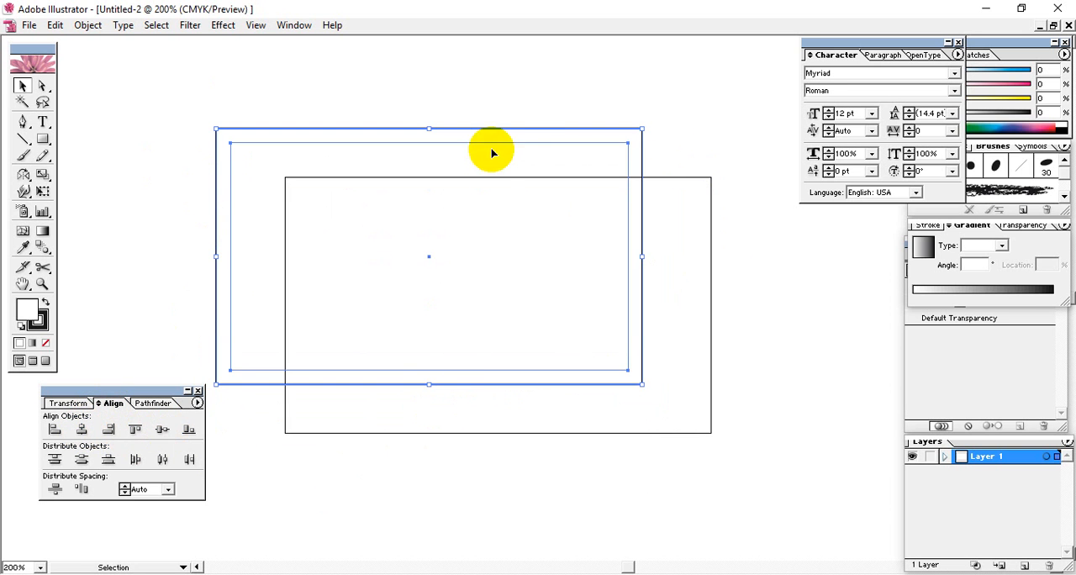
Move the aligned pair onto the artboard so the outer rectangle matches its edges, and delete the outer rectangle
{"action": "left_click_drag", "start_coordinate": [482, 126], "coordinate": [551, 177]}
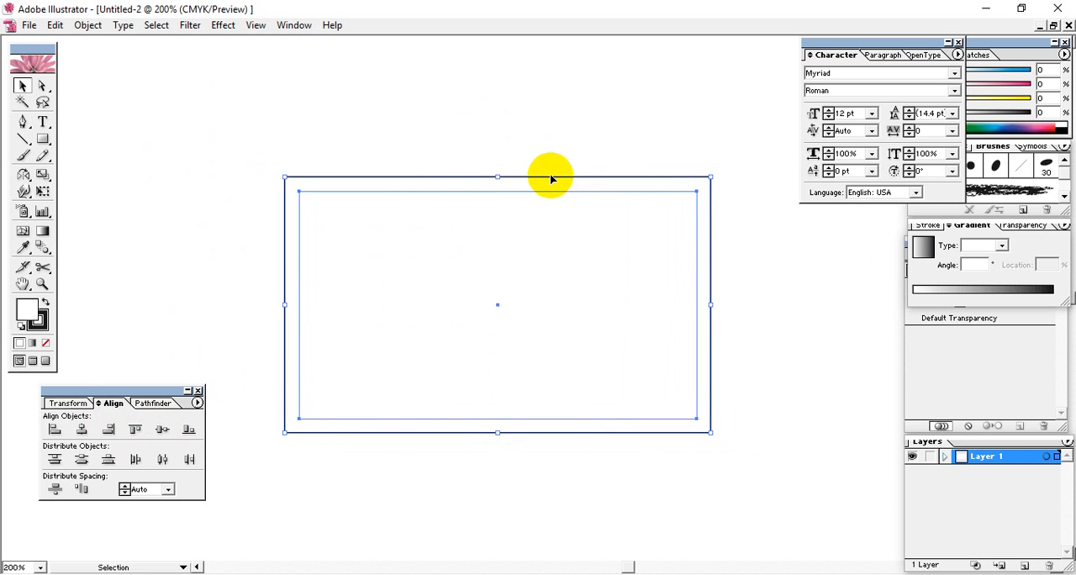
{"action": "left_click", "coordinate": [778, 324]}
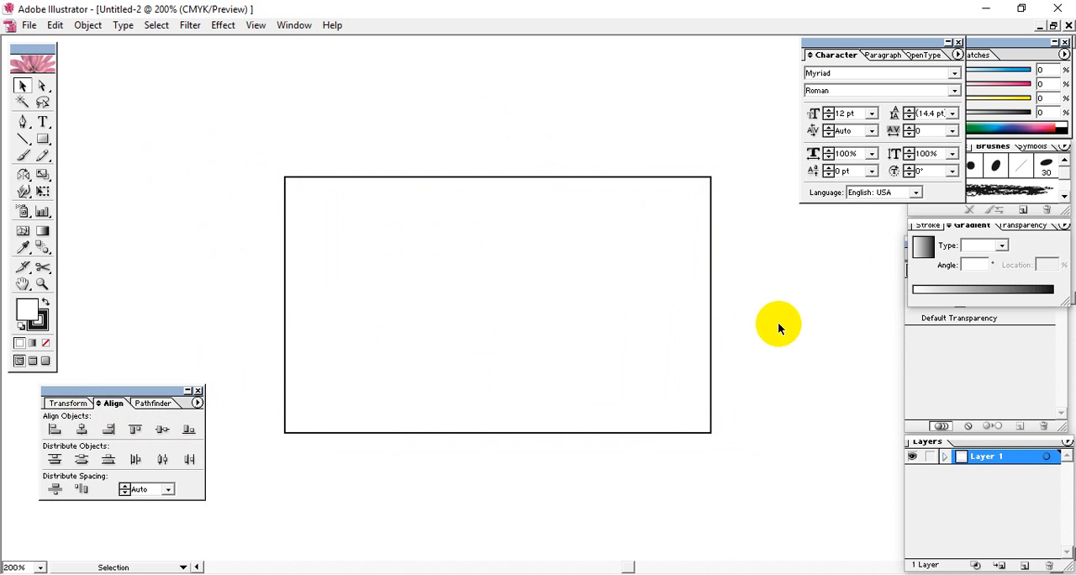
{"action": "left_click", "coordinate": [539, 299]}
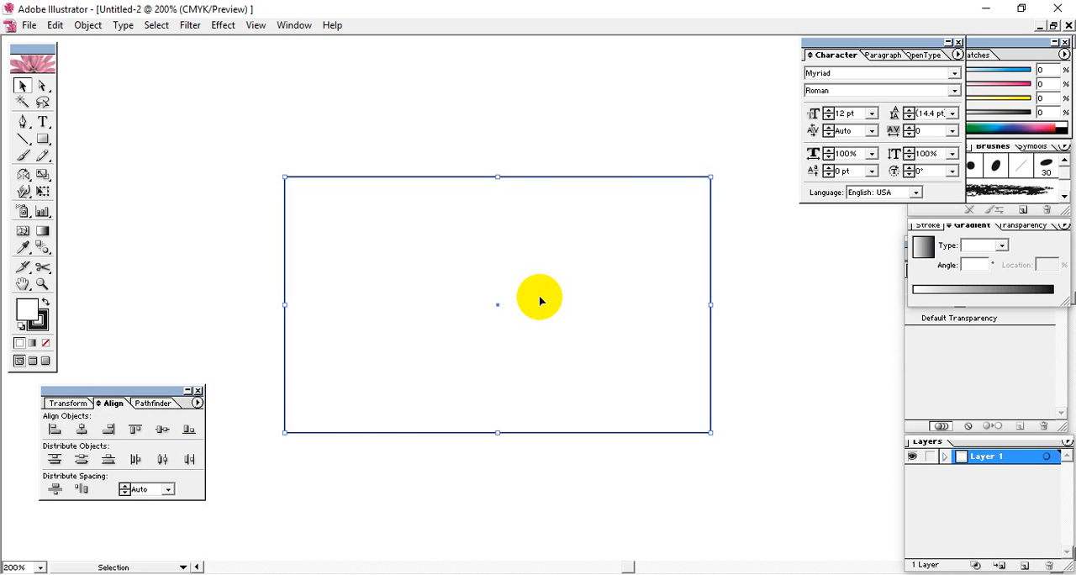
{"action": "key", "text": "Delete"}
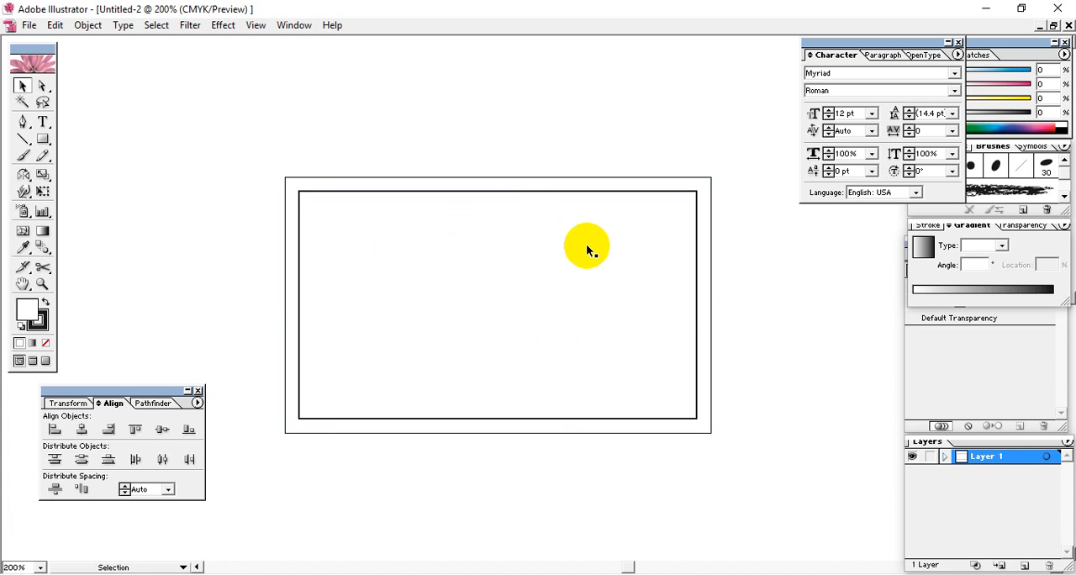
Select the remaining inner rectangle and try to lock it
{"action": "left_click", "coordinate": [366, 383]}
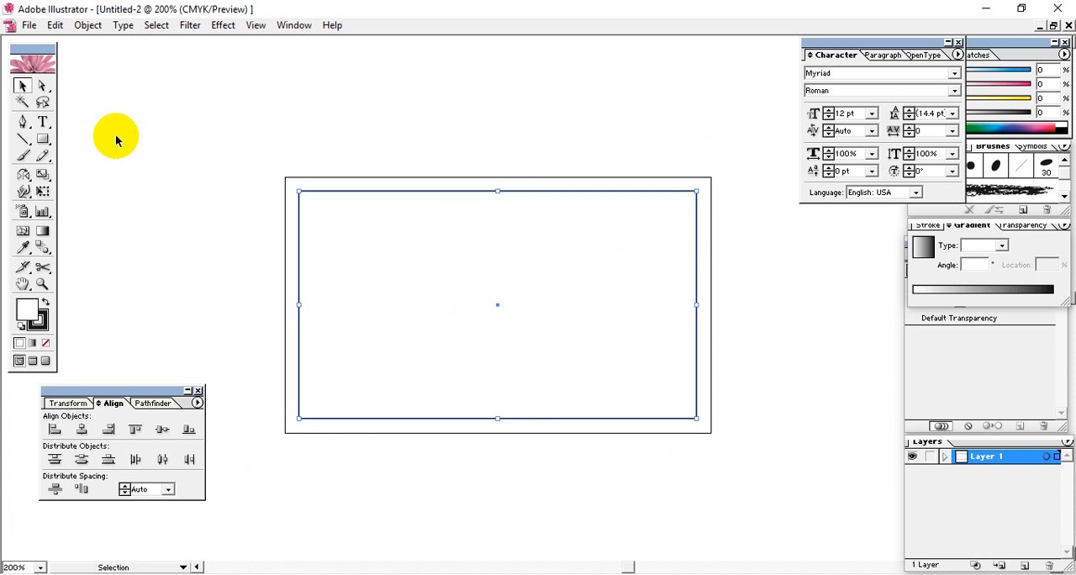
{"action": "left_click", "coordinate": [87, 28]}
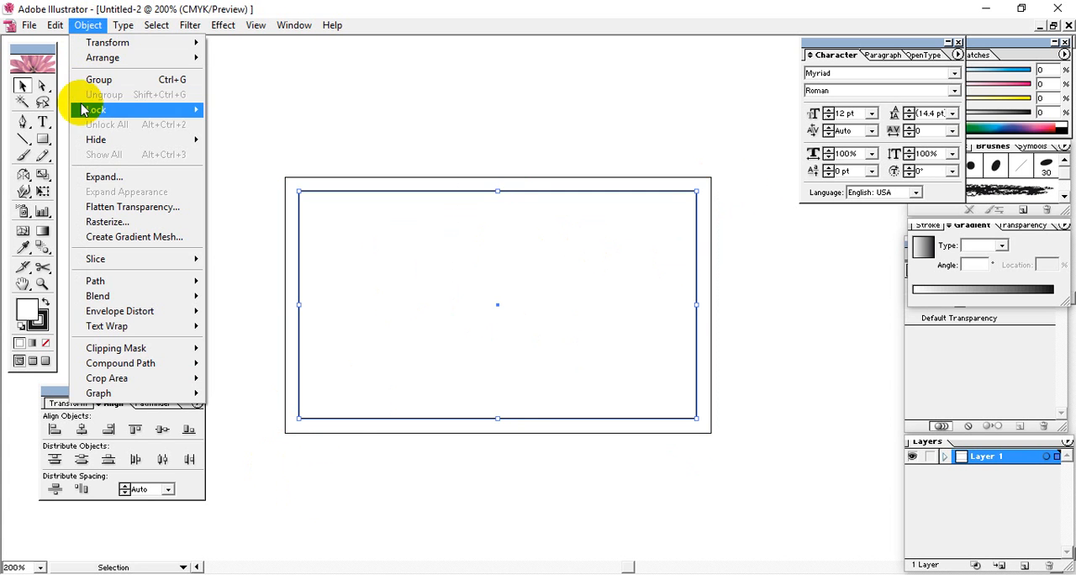
{"action": "mouse_move", "coordinate": [89, 109]}
{"action": "left_click", "coordinate": [278, 110]}
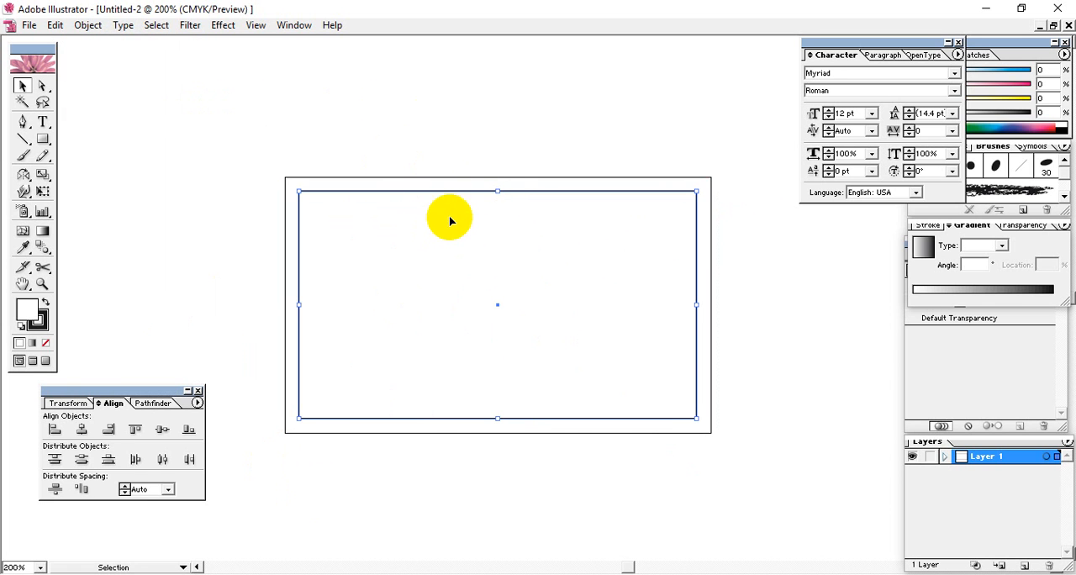
Move the inner rectangle a little within the artboard and undo the moves
{"action": "left_click_drag", "start_coordinate": [476, 238], "coordinate": [480, 168]}
{"action": "mouse_move", "coordinate": [464, 262]}
{"action": "left_mouse_down"}
{"action": "mouse_move", "coordinate": [440, 306]}
{"action": "mouse_move", "coordinate": [450, 247]}
{"action": "left_mouse_up"}
{"action": "key", "text": "ctrl+z"}
{"action": "key", "text": "ctrl+z"}
{"action": "key", "text": "ctrl+z"}
Lock the selected inner rectangle and test the lock by trying to move it
{"action": "left_click", "coordinate": [87, 24]}
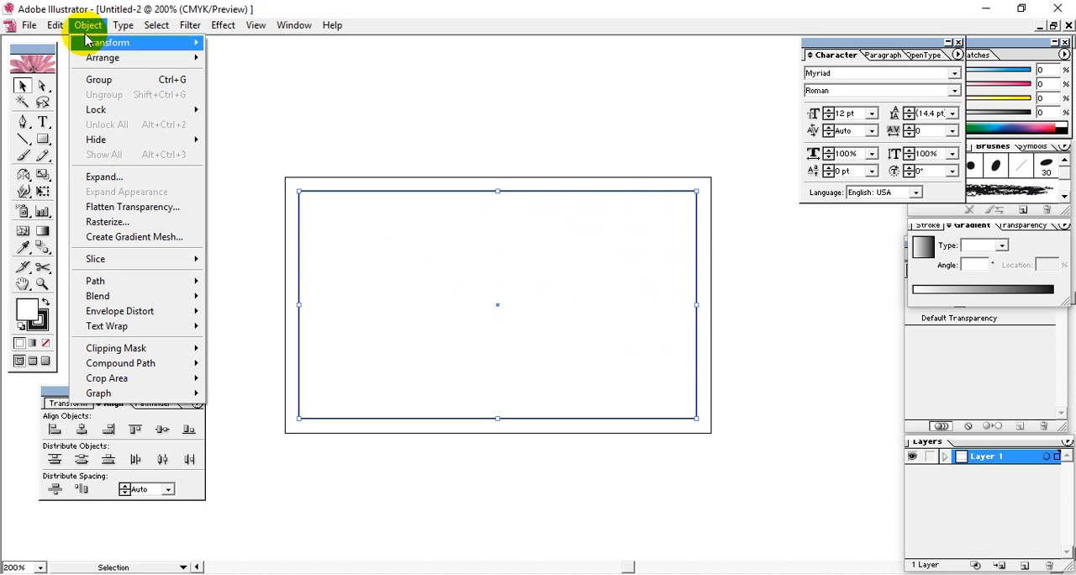
{"action": "mouse_move", "coordinate": [95, 117]}
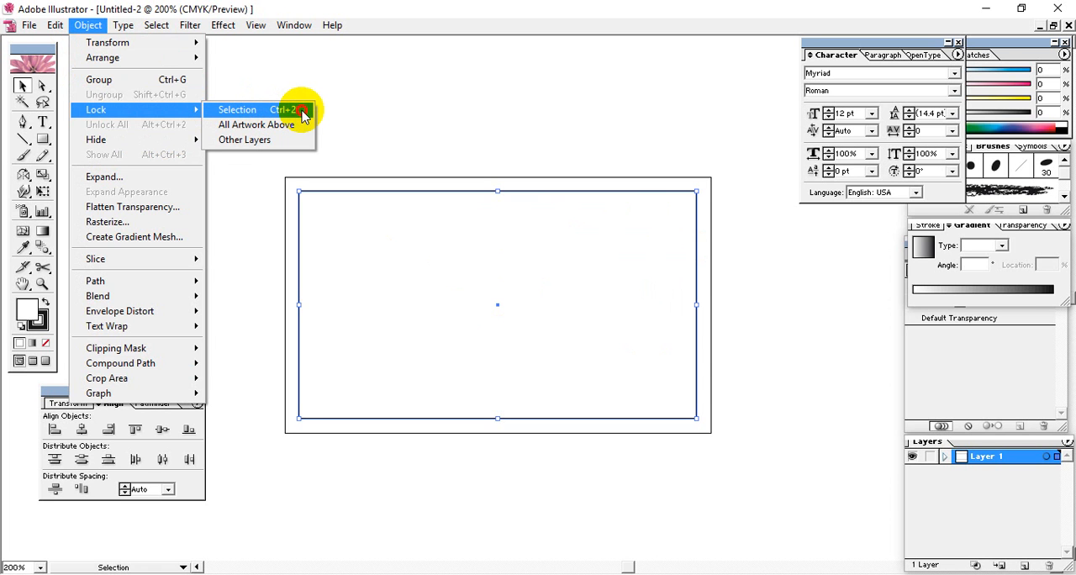
{"action": "left_click", "coordinate": [303, 116]}
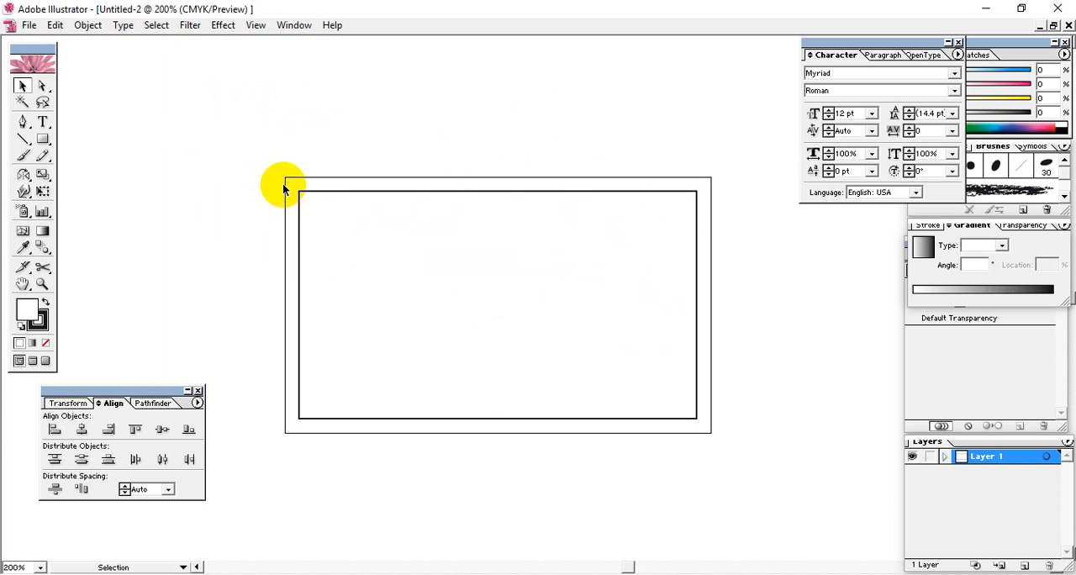
{"action": "left_click_drag", "start_coordinate": [301, 196], "coordinate": [676, 254]}
Draw a small rectangle at the upper left of the locked rectangle and move it fully inside the border
{"action": "left_click", "coordinate": [43, 139]}
{"action": "left_click_drag", "start_coordinate": [322, 188], "coordinate": [458, 302]}
{"action": "left_click", "coordinate": [22, 84]}
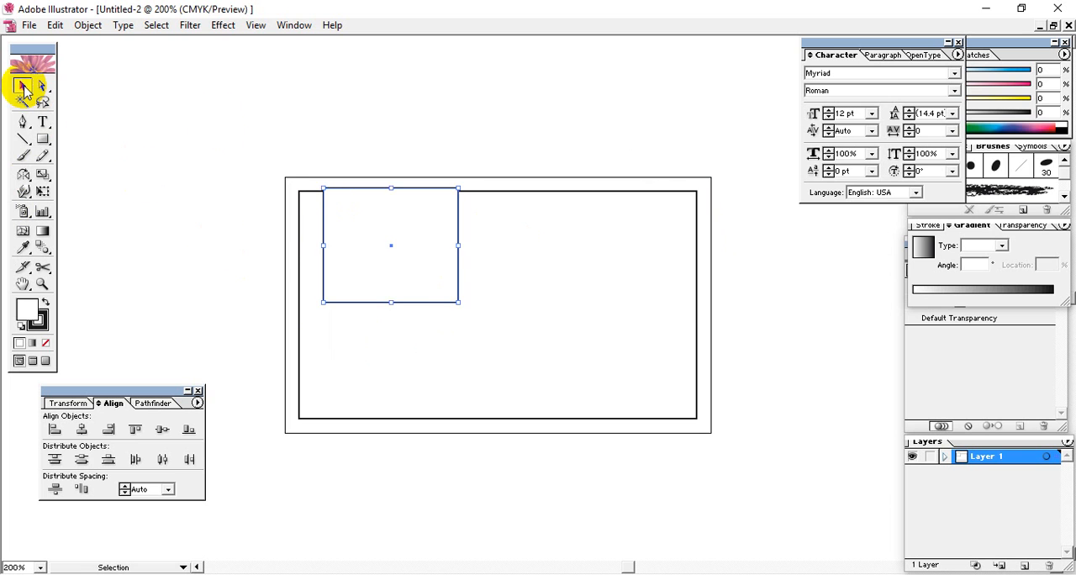
{"action": "left_click", "coordinate": [300, 333]}
{"action": "left_click", "coordinate": [365, 273]}
{"action": "mouse_move", "coordinate": [397, 271]}
{"action": "left_mouse_down"}
{"action": "mouse_move", "coordinate": [403, 299]}
{"action": "mouse_move", "coordinate": [391, 277]}
{"action": "left_mouse_up"}
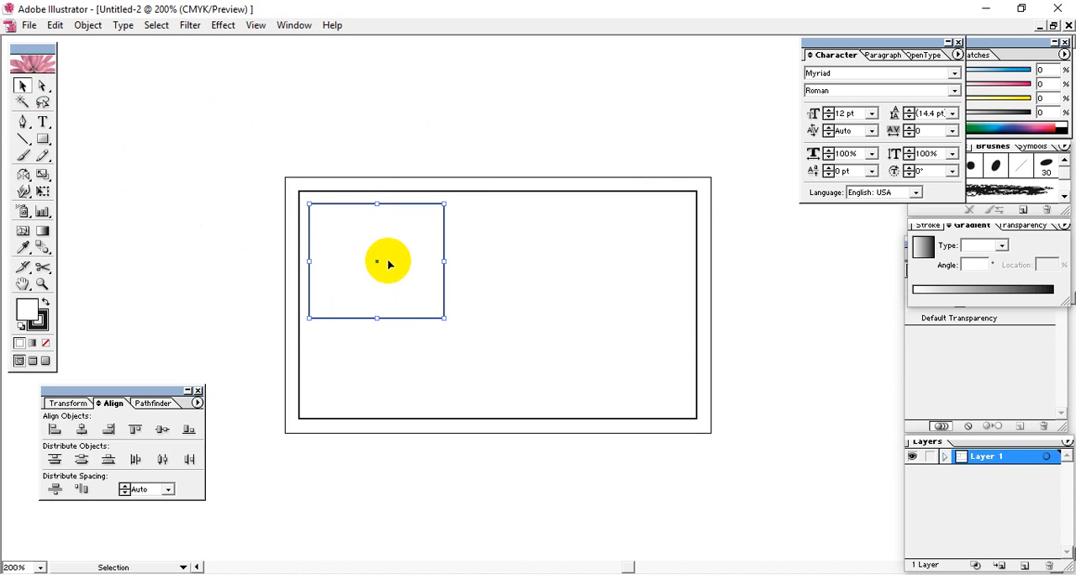
Lock the small rectangle and test the lock by trying to move it
{"action": "key", "text": "ctrl+2"}
{"action": "left_click_drag", "start_coordinate": [380, 234], "coordinate": [308, 364]}
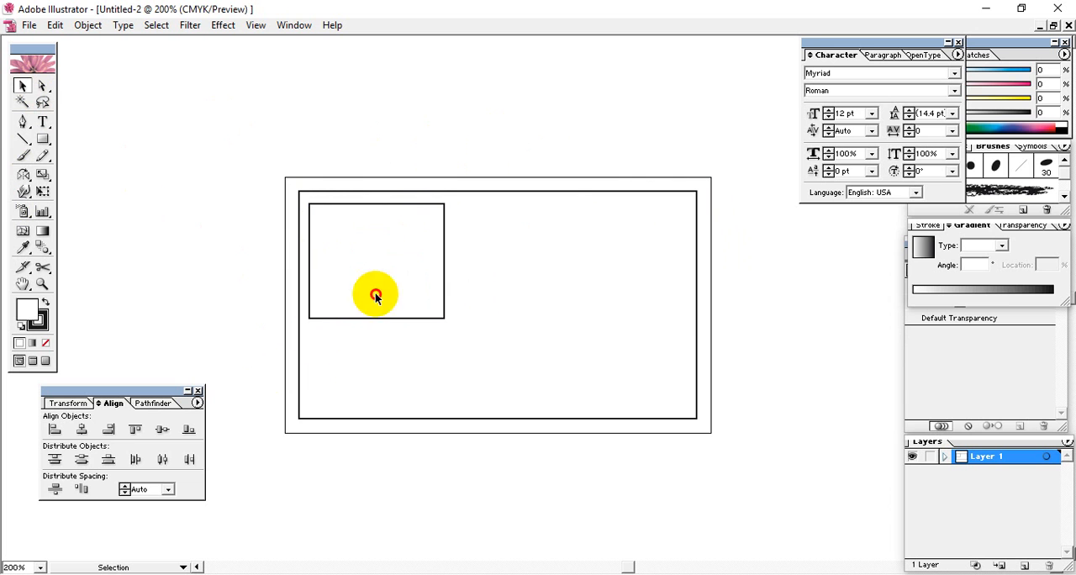
Unlock all objects and delete the small rectangle inside the inner rectangle
{"action": "left_click_drag", "start_coordinate": [360, 266], "coordinate": [336, 299]}
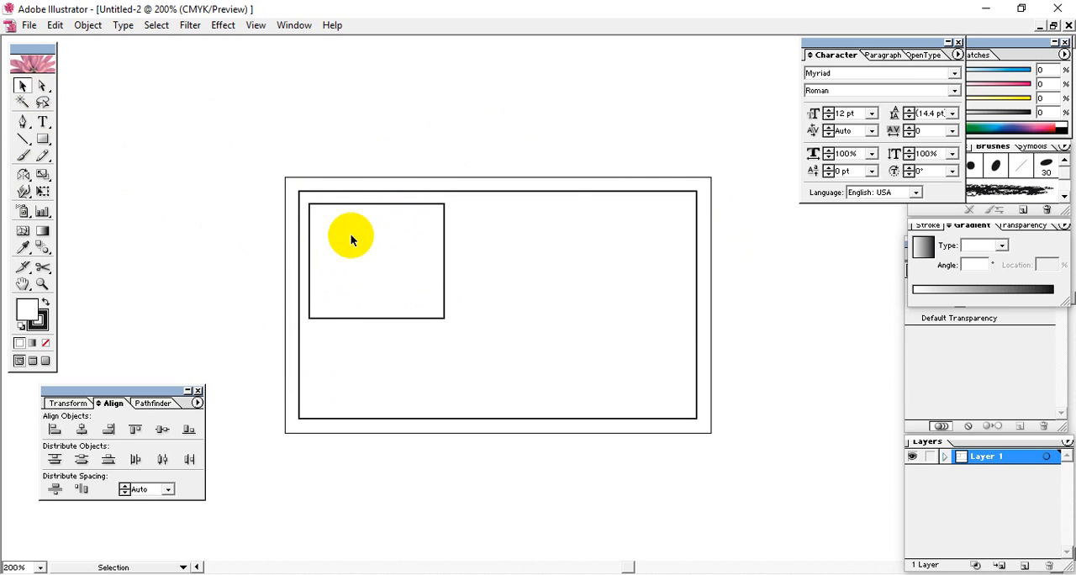
{"action": "key", "text": "ctrl+alt+2"}
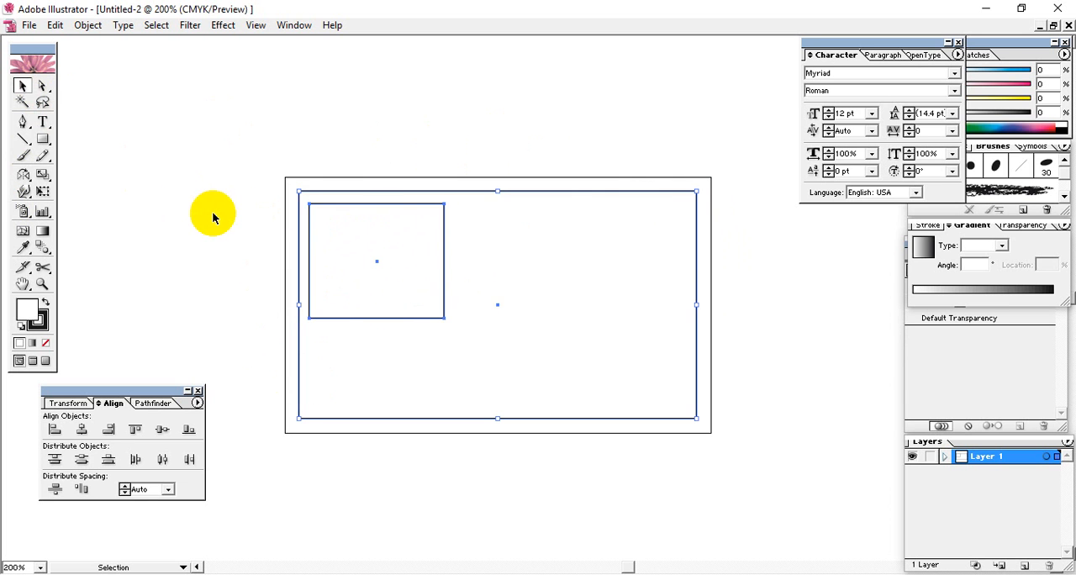
{"action": "left_click", "coordinate": [418, 168]}
{"action": "left_click", "coordinate": [385, 232]}
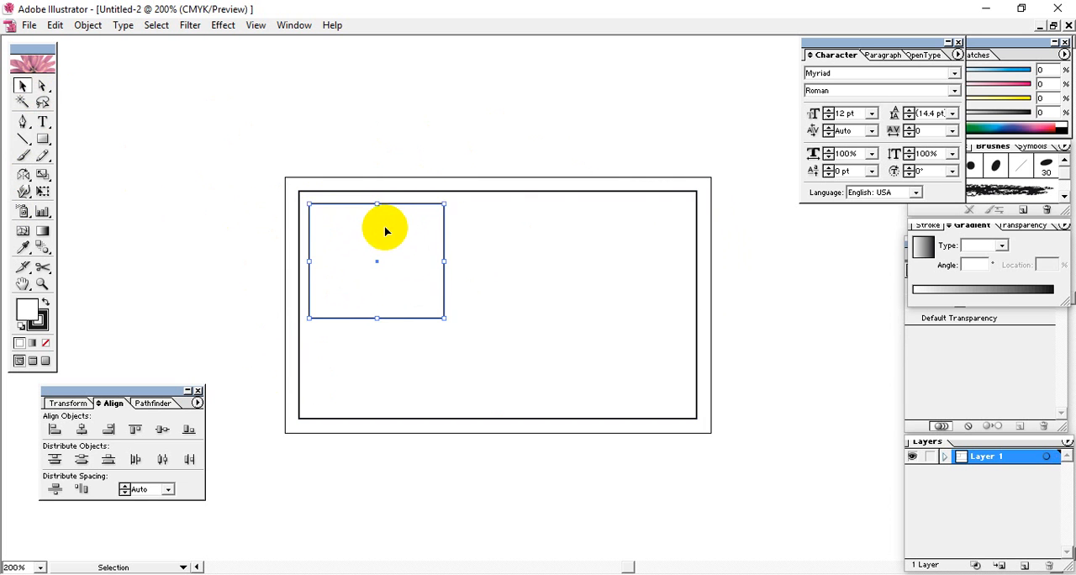
{"action": "left_click", "coordinate": [353, 282]}
Lock the remaining inner rectangle again and test the lock by trying to select and move it
{"action": "left_click_drag", "start_coordinate": [258, 158], "coordinate": [793, 490]}
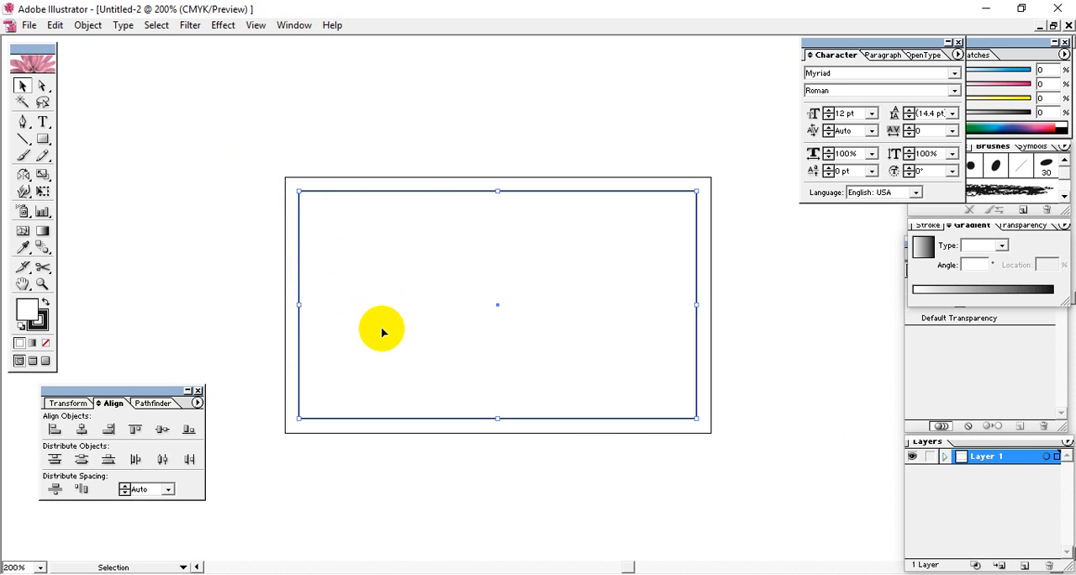
{"action": "left_click", "coordinate": [87, 24]}
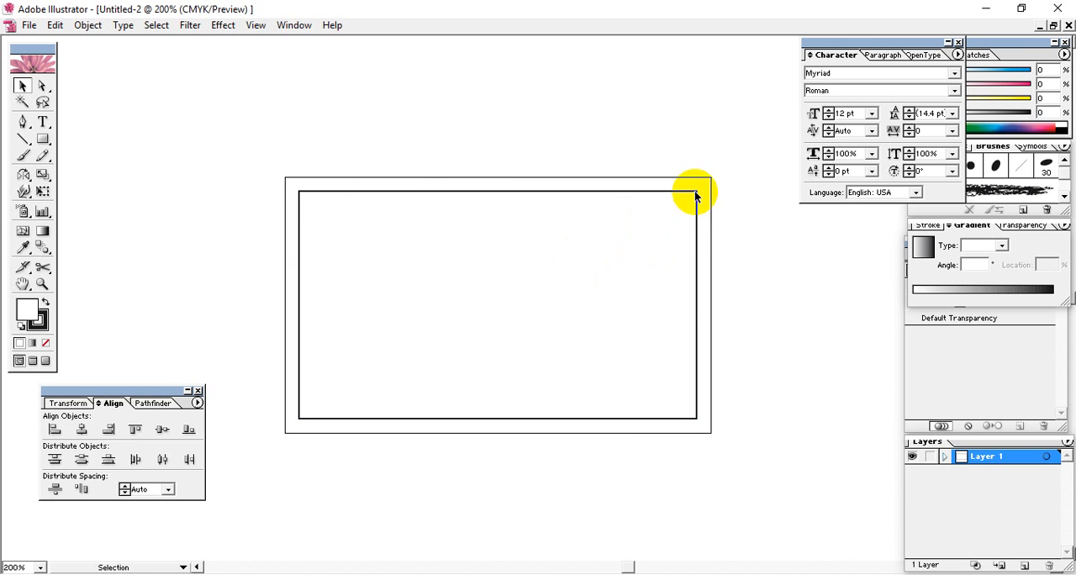
{"action": "left_click_drag", "start_coordinate": [695, 195], "coordinate": [298, 418]}
{"action": "left_click_drag", "start_coordinate": [287, 178], "coordinate": [577, 432]}
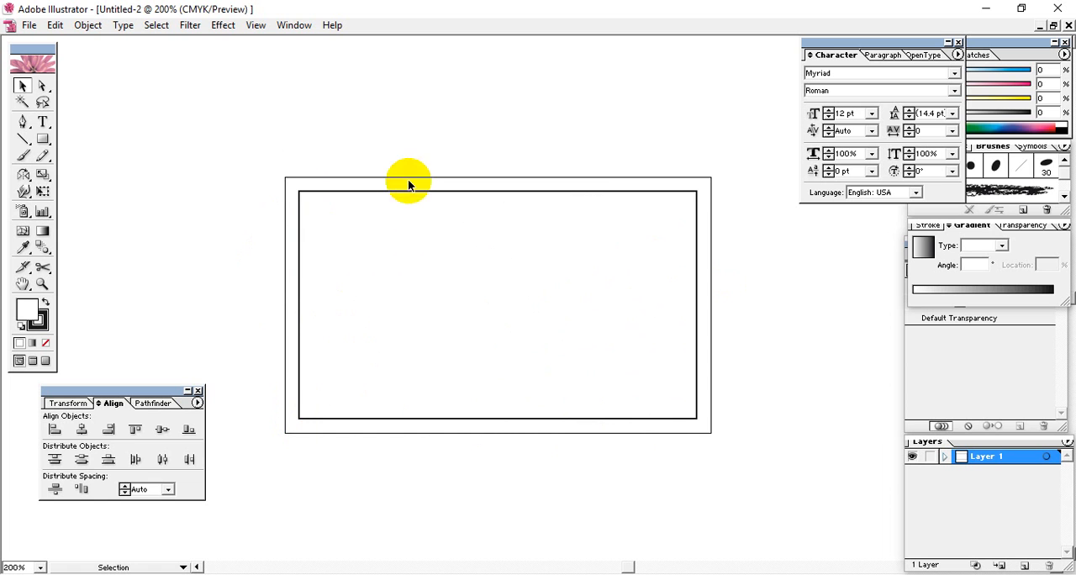
{"action": "left_click_drag", "start_coordinate": [691, 195], "coordinate": [661, 208]}
Start a text line above the artboard in Montserrat Regular, enter "asds" and clear it
{"action": "left_click", "coordinate": [43, 121]}
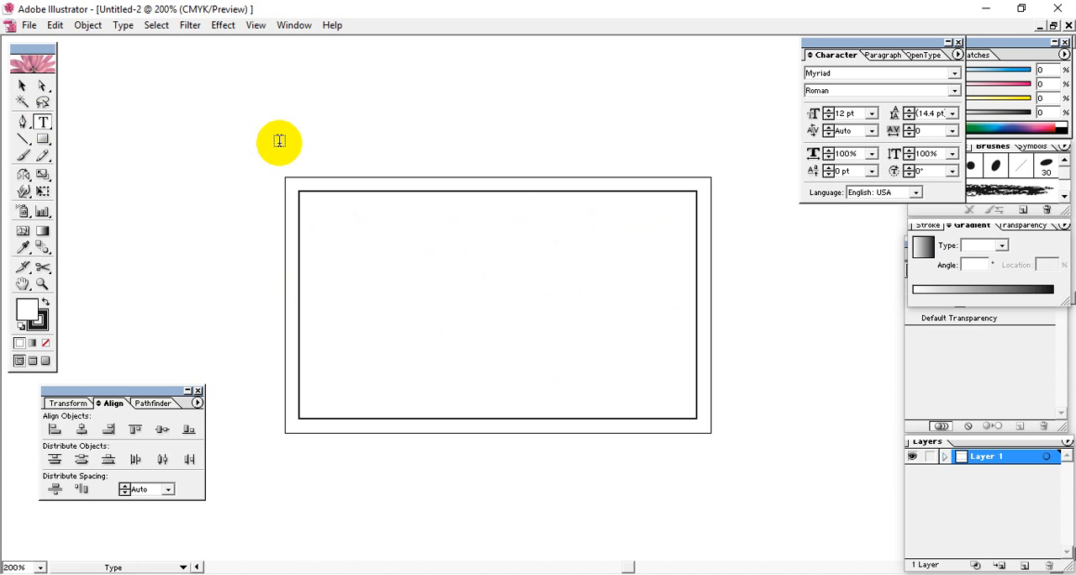
{"action": "left_click", "coordinate": [329, 127]}
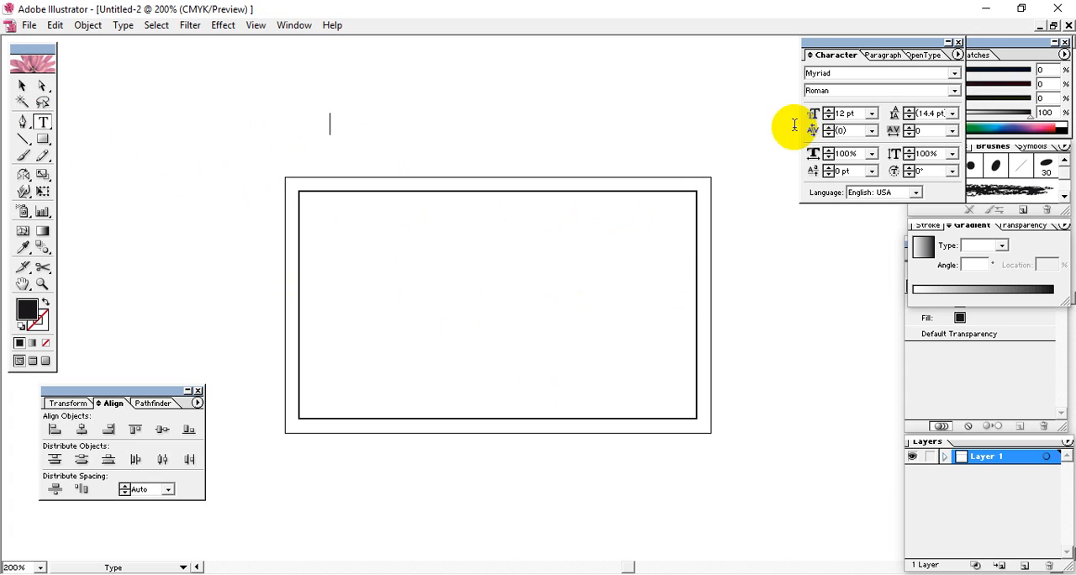
{"action": "left_click", "coordinate": [851, 72]}
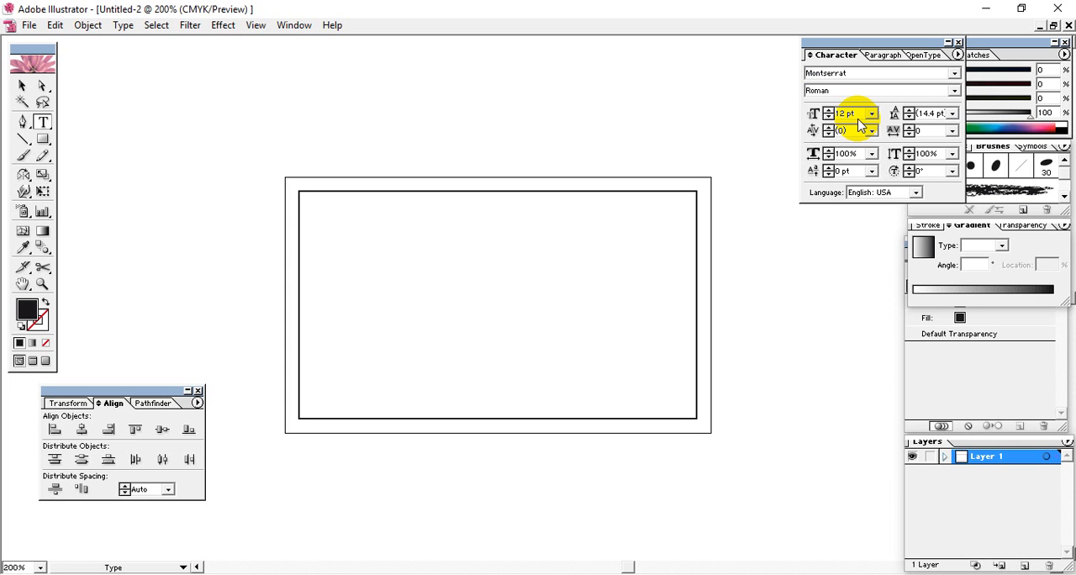
{"action": "key", "text": "Return"}
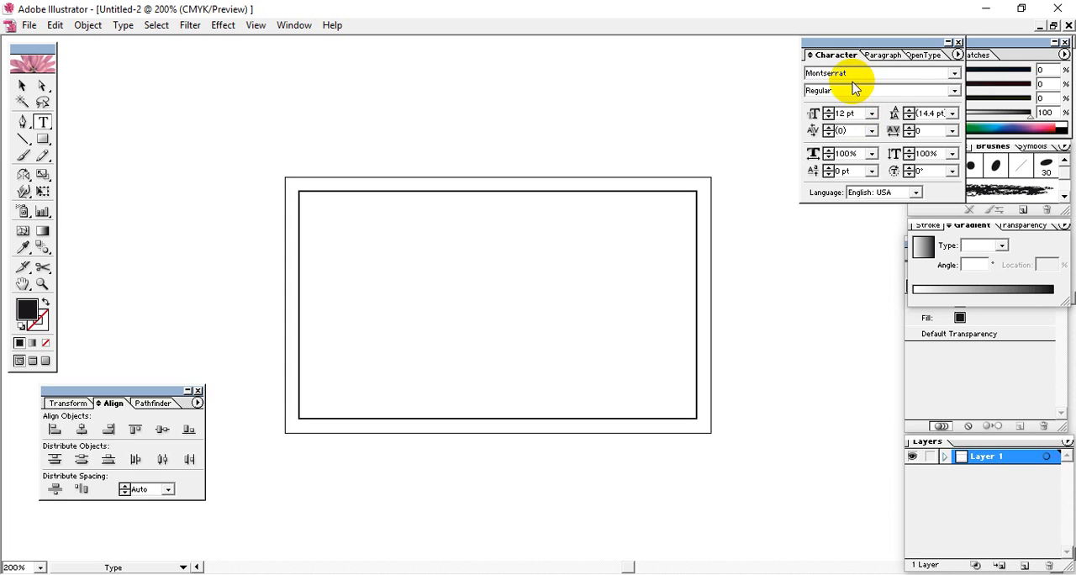
{"action": "left_click", "coordinate": [330, 126]}
{"action": "type", "text": "asds"}
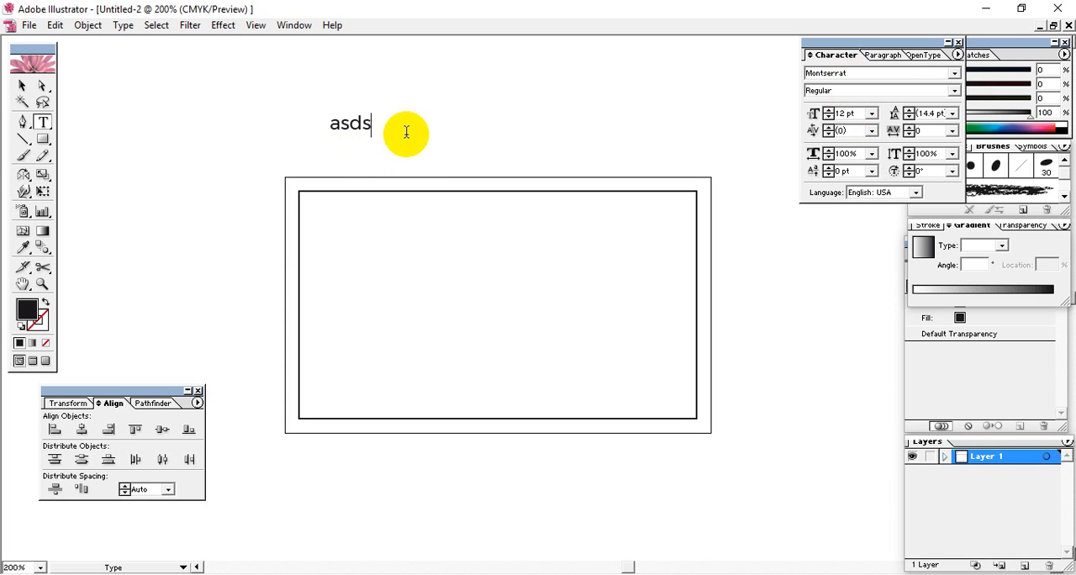
{"action": "left_click_drag", "start_coordinate": [403, 127], "coordinate": [194, 130]}
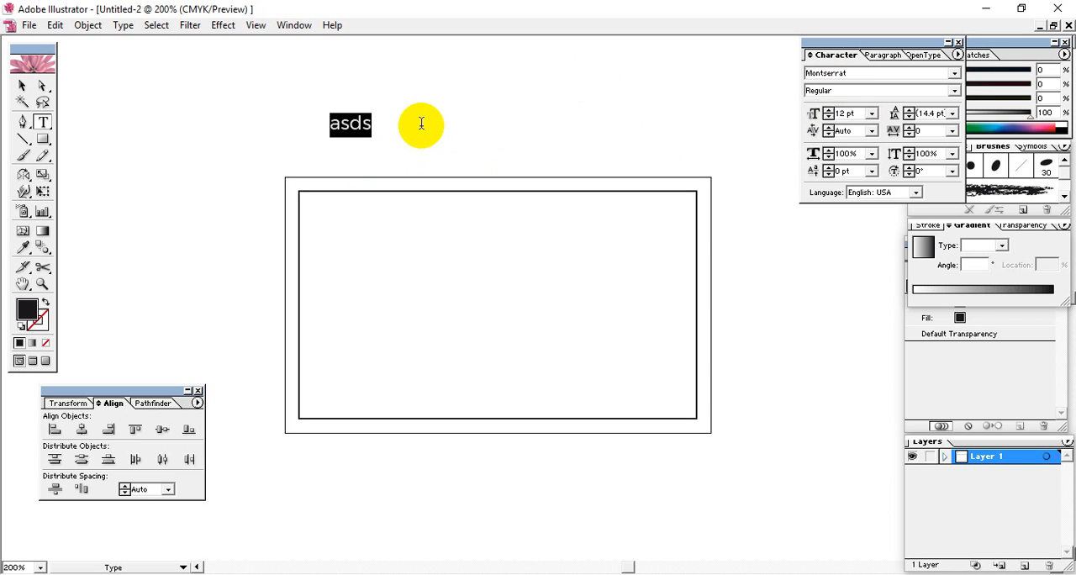
{"action": "key", "text": "BackSpace"}
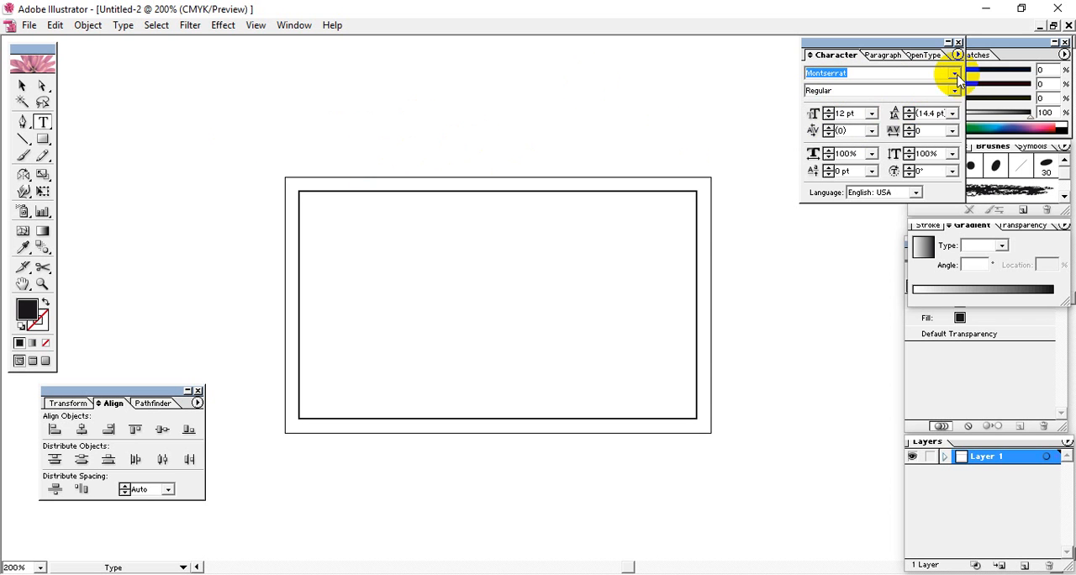
Set the font to Arial Regular and enter the cardholder's full name above the artboard
{"action": "left_click", "coordinate": [955, 73]}
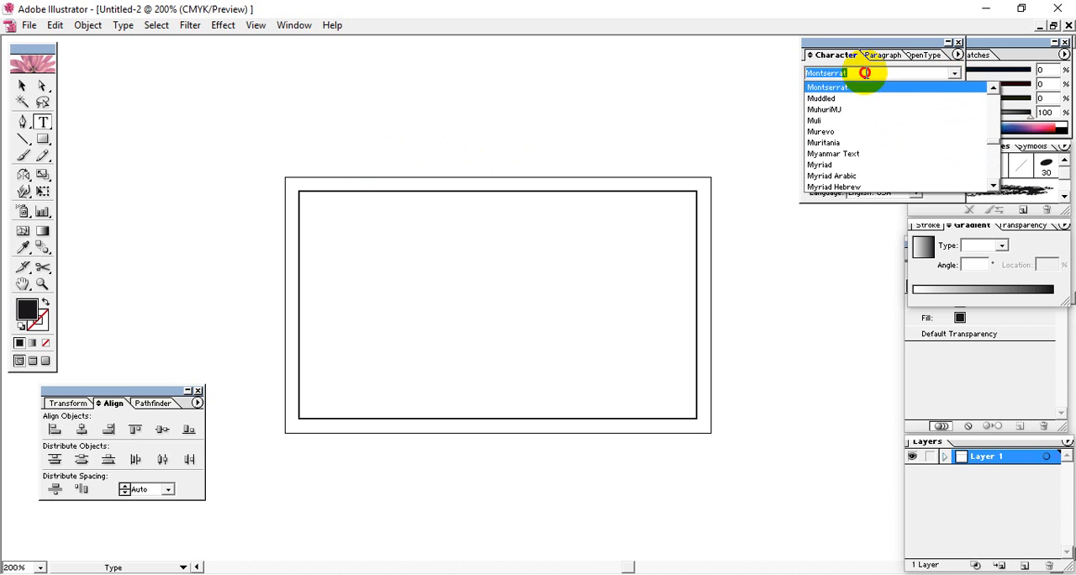
{"action": "left_click", "coordinate": [868, 72]}
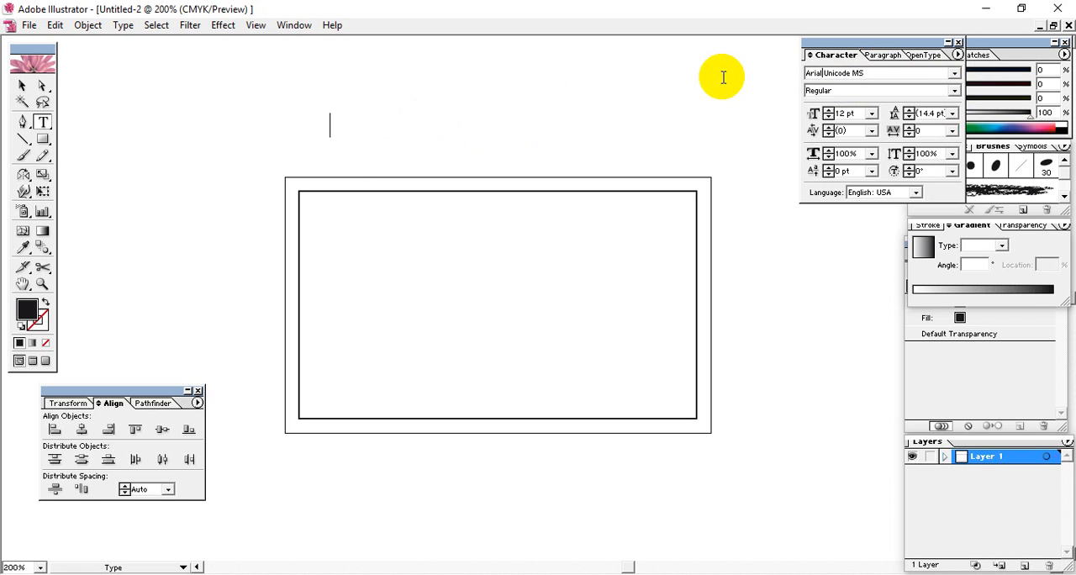
{"action": "left_click", "coordinate": [954, 73]}
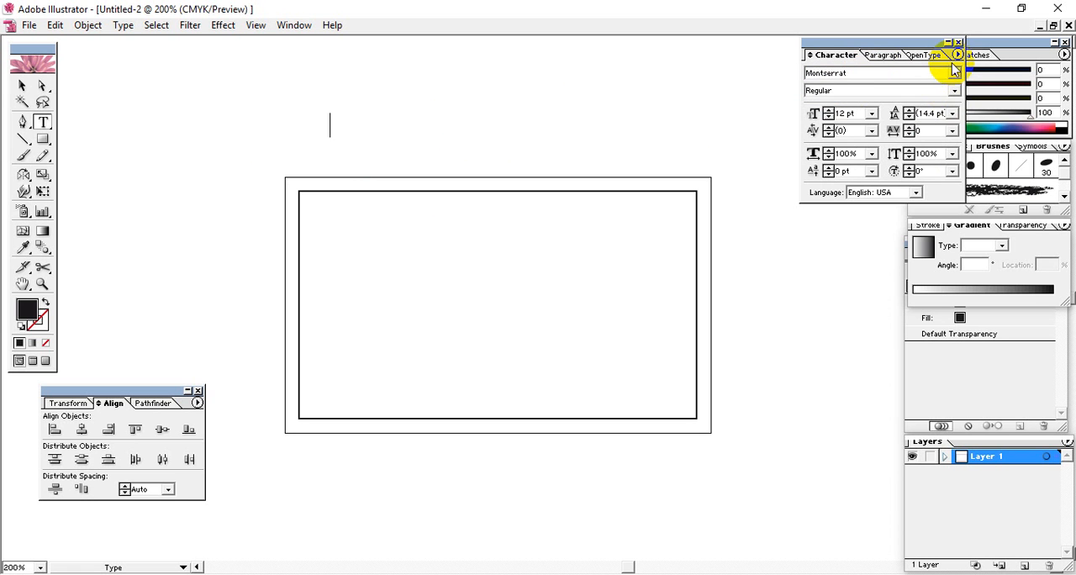
{"action": "left_click", "coordinate": [954, 73]}
{"action": "left_click_drag", "start_coordinate": [984, 137], "coordinate": [942, 82]}
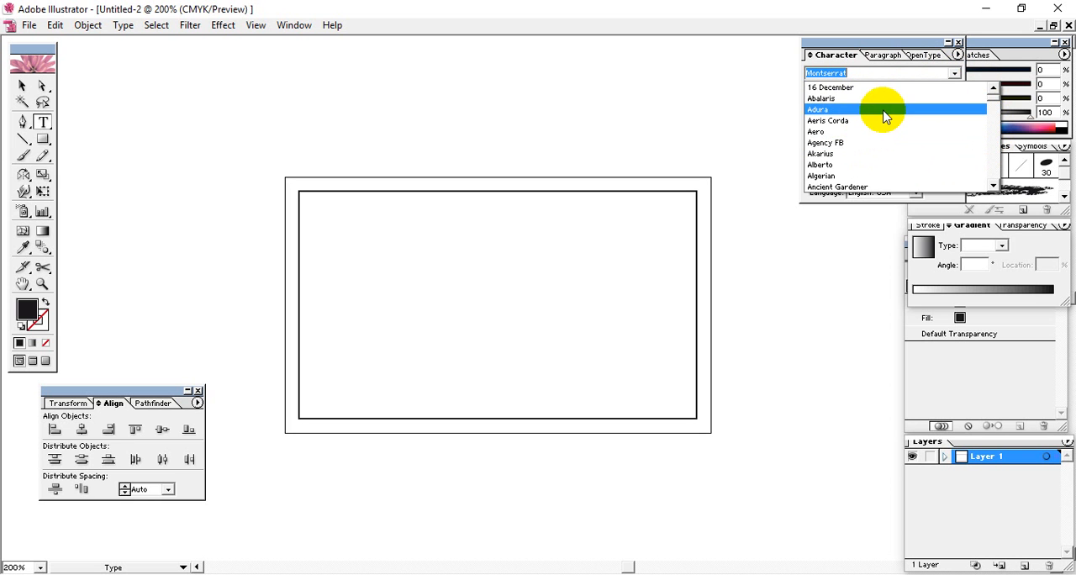
{"action": "scroll", "coordinate": [883, 160], "scroll_direction": "down", "scroll_amount": 6}
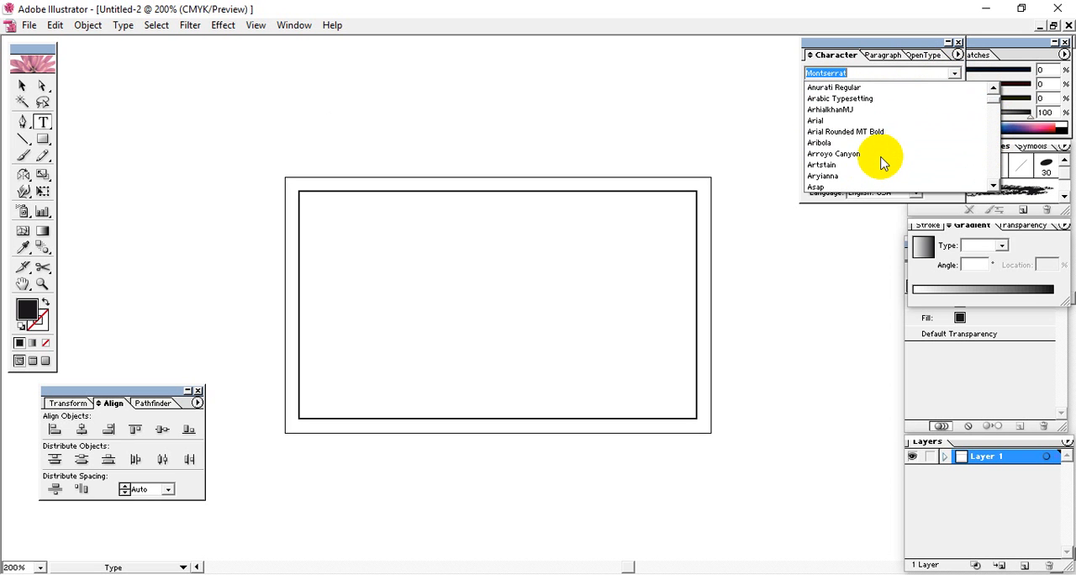
{"action": "left_click", "coordinate": [853, 120]}
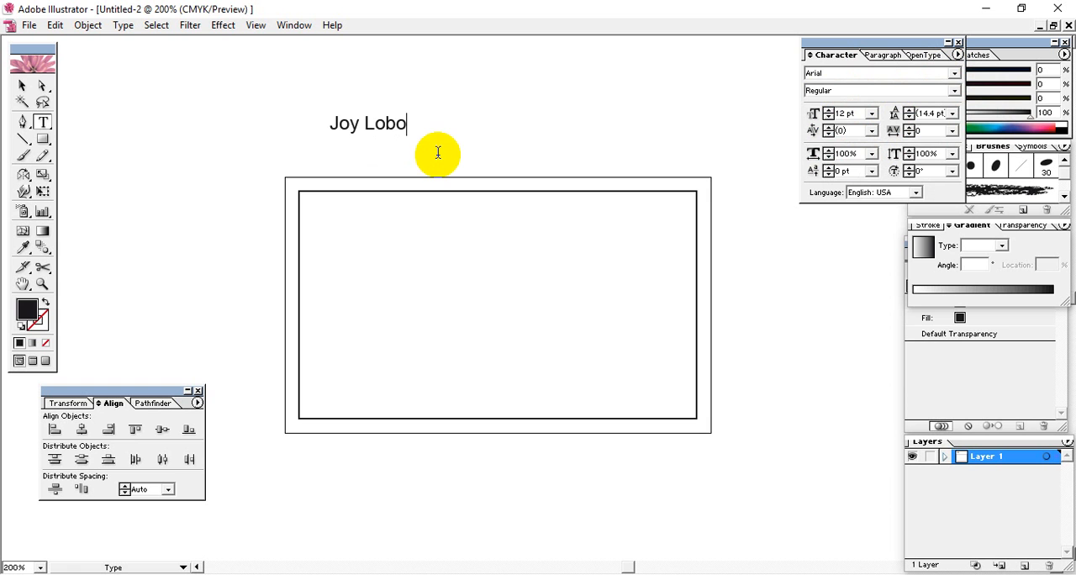
Try enlarging the name text above the artboard, and delete it
{"action": "left_click", "coordinate": [24, 87]}
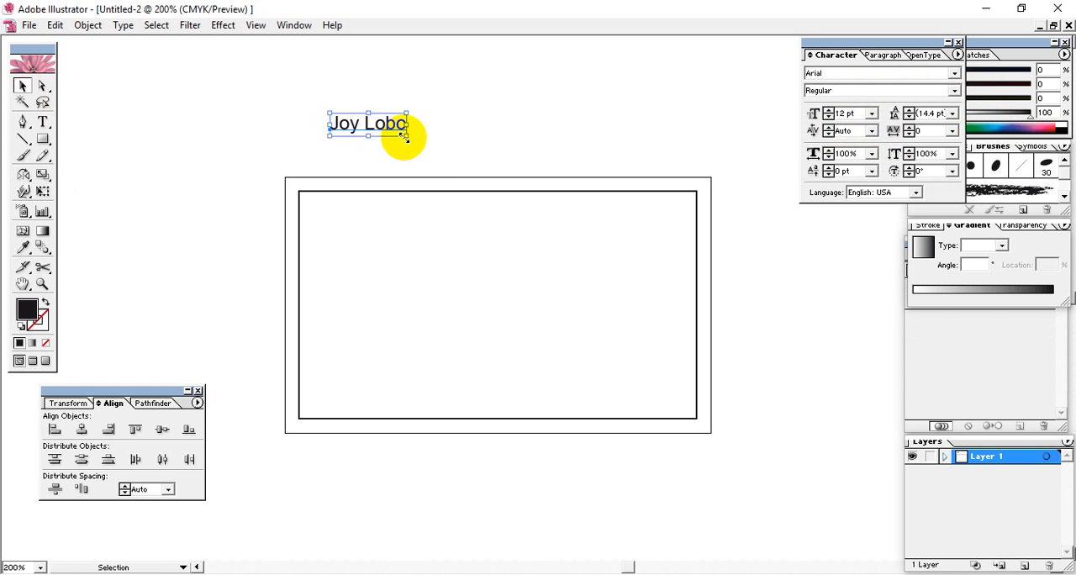
{"action": "left_click_drag", "start_coordinate": [405, 136], "coordinate": [457, 163]}
{"action": "left_click", "coordinate": [399, 111]}
{"action": "left_click", "coordinate": [23, 86]}
{"action": "left_click_drag", "start_coordinate": [514, 123], "coordinate": [384, 148]}
{"action": "key", "text": "Delete"}
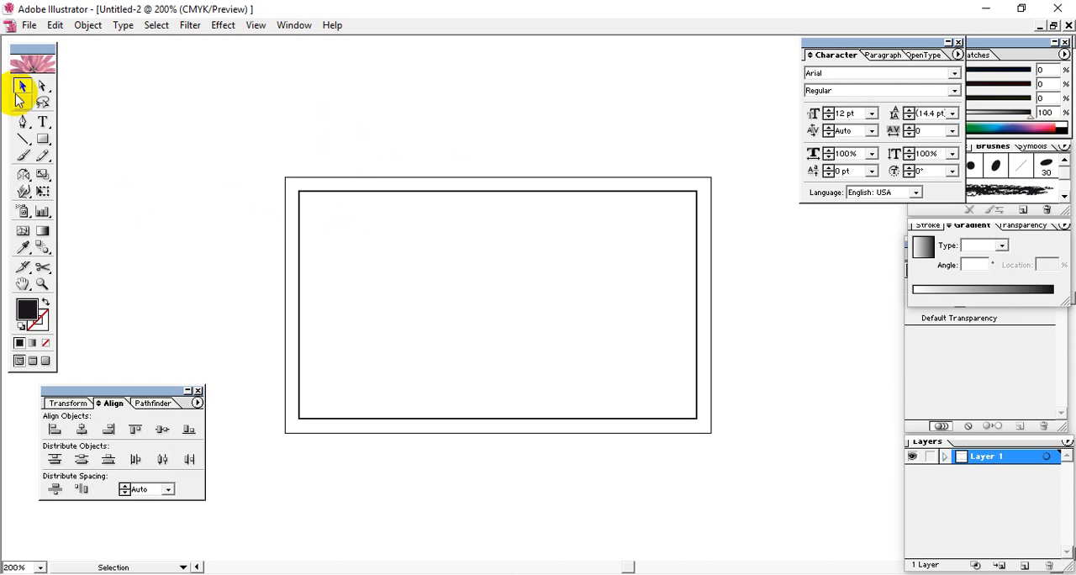
Enter the sample text "LLLLLLL" above the artboard and remove it
{"action": "left_click", "coordinate": [42, 124]}
{"action": "left_click", "coordinate": [292, 107]}
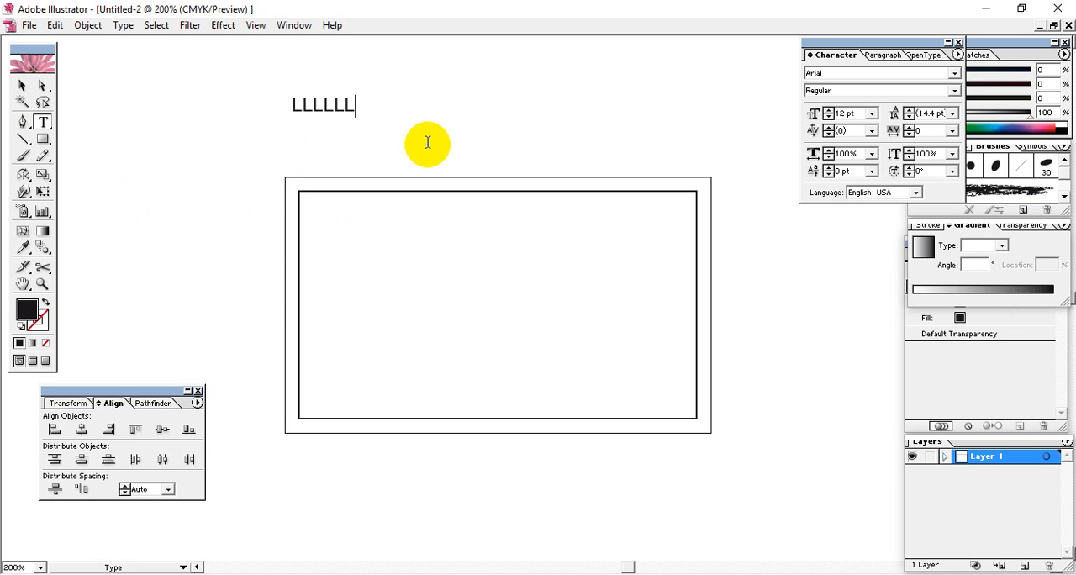
{"action": "type", "text": "LLLLLLL"}
{"action": "left_click_drag", "start_coordinate": [367, 108], "coordinate": [173, 137]}
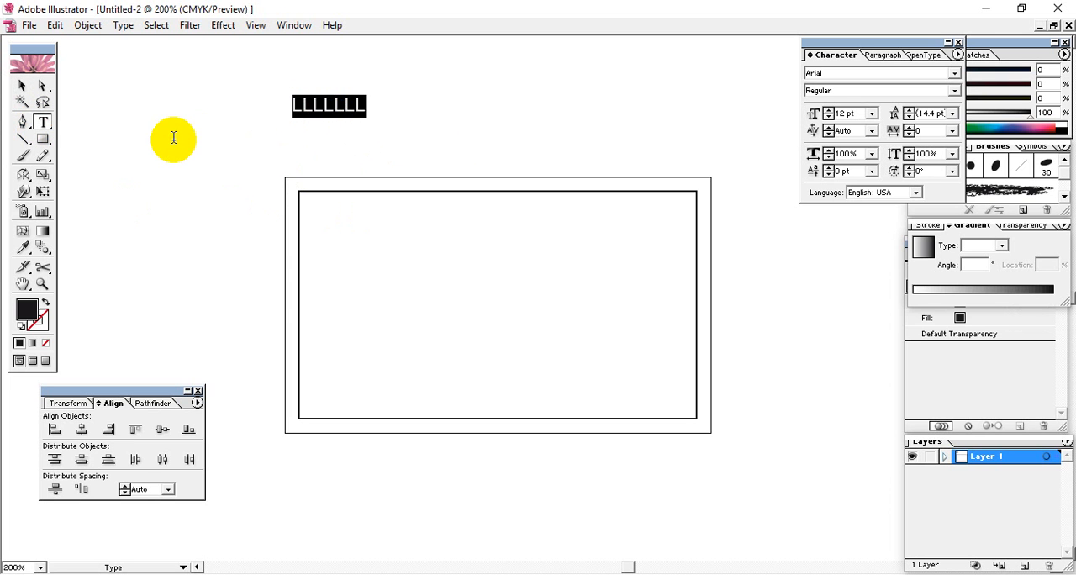
{"action": "key", "text": "BackSpace"}
{"action": "left_click", "coordinate": [22, 85]}
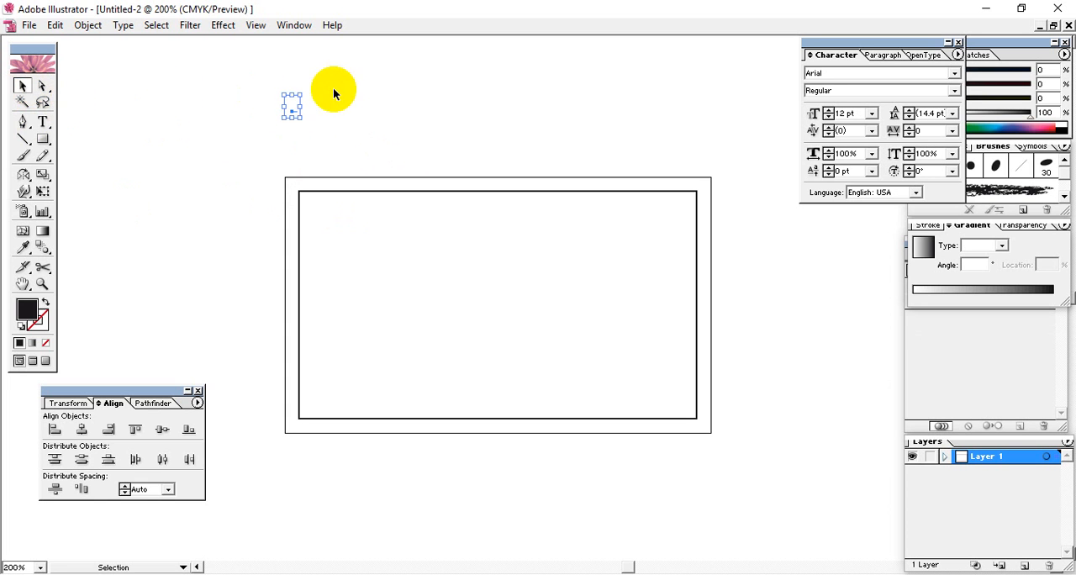
{"action": "left_click", "coordinate": [303, 144]}
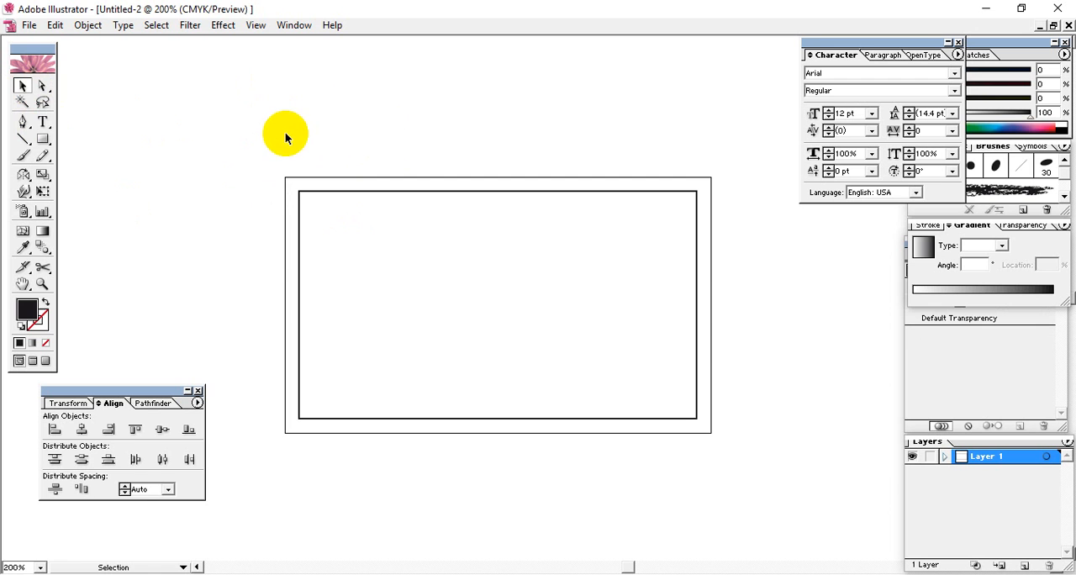
Add a new Arial 12 pt text line with the cardholder's full name above the artboard and select it
{"action": "left_click", "coordinate": [43, 121]}
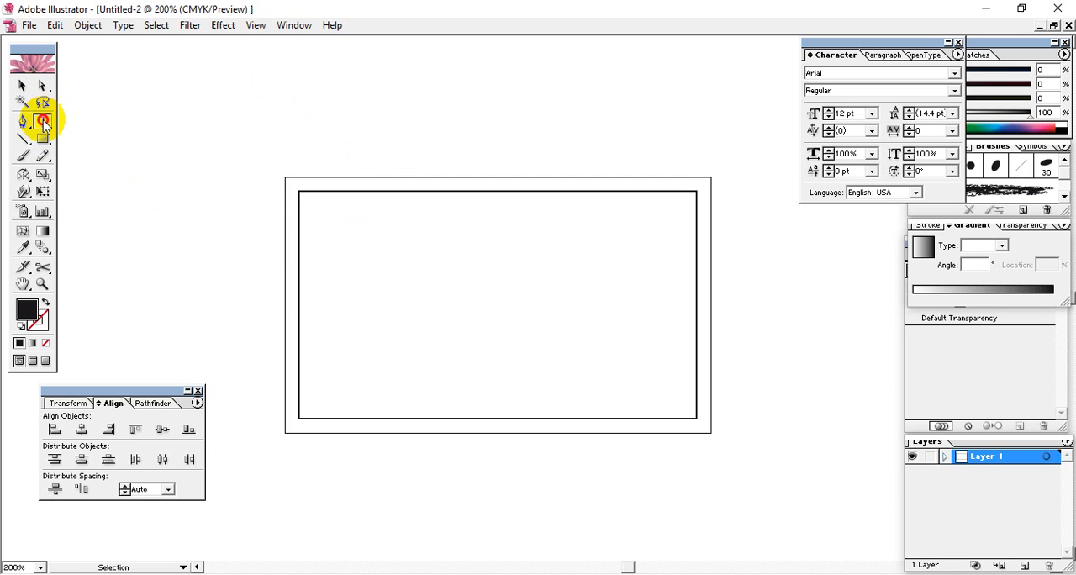
{"action": "left_click", "coordinate": [256, 111]}
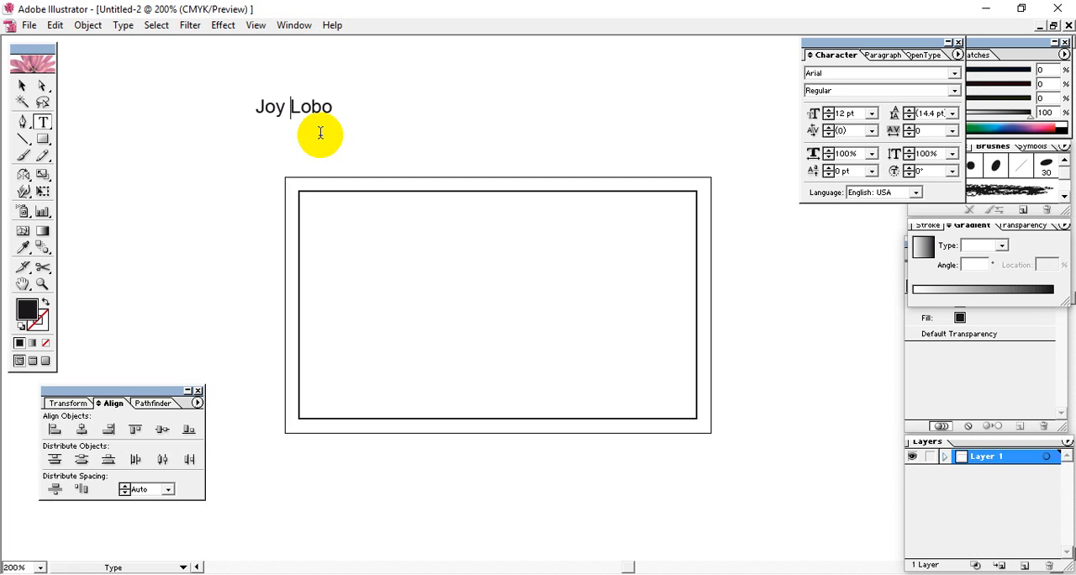
{"action": "left_click", "coordinate": [22, 85]}
{"action": "left_click", "coordinate": [268, 109]}
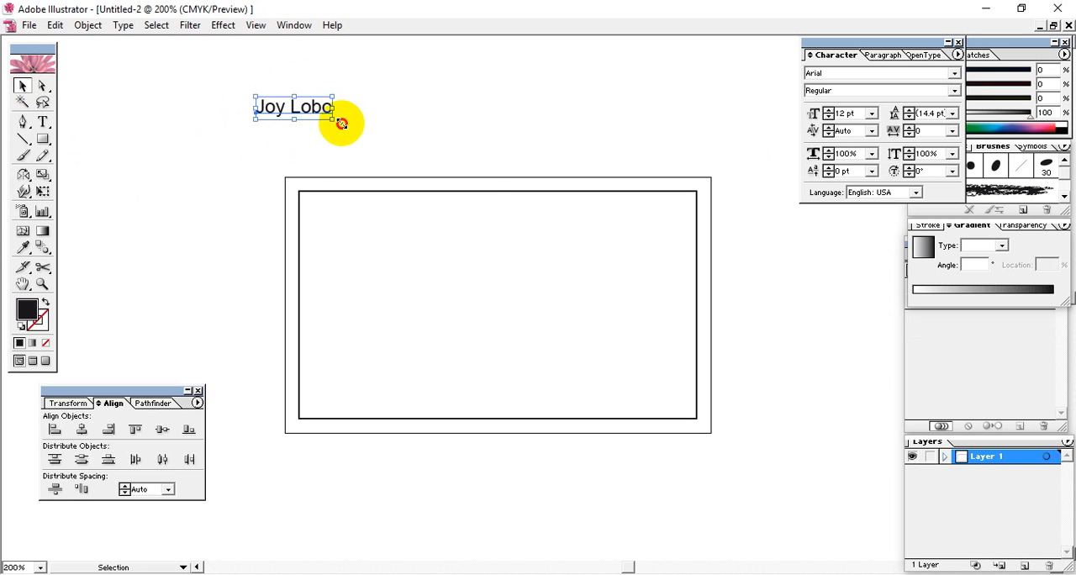
Try scaling the name text freely and stretching it horizontally, undoing each change
{"action": "left_click_drag", "start_coordinate": [337, 120], "coordinate": [476, 197]}
{"action": "key", "text": "ctrl+z"}
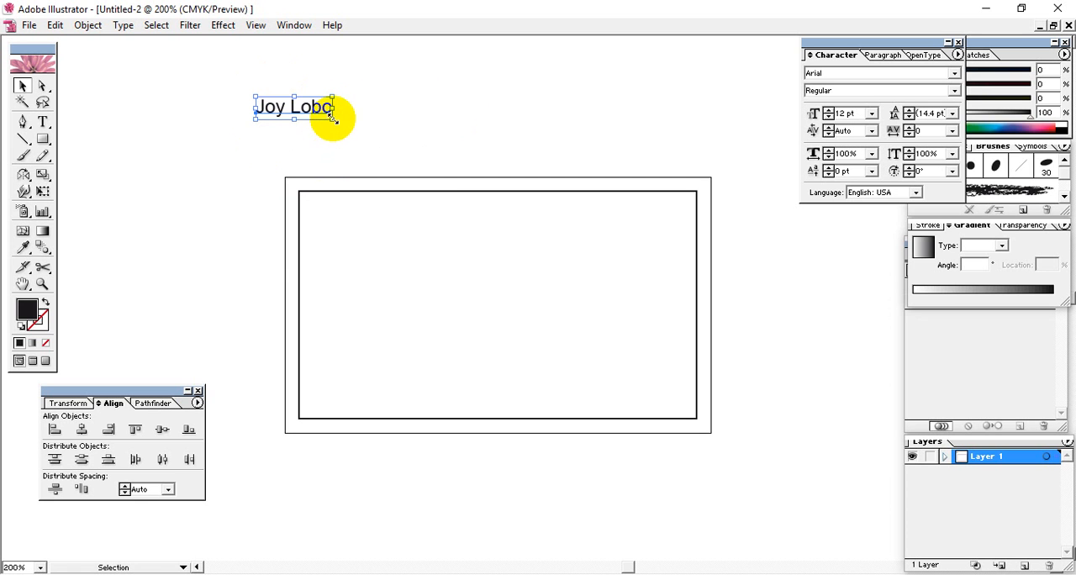
{"action": "left_click_drag", "start_coordinate": [334, 118], "coordinate": [558, 173]}
{"action": "key", "text": "ctrl+z"}
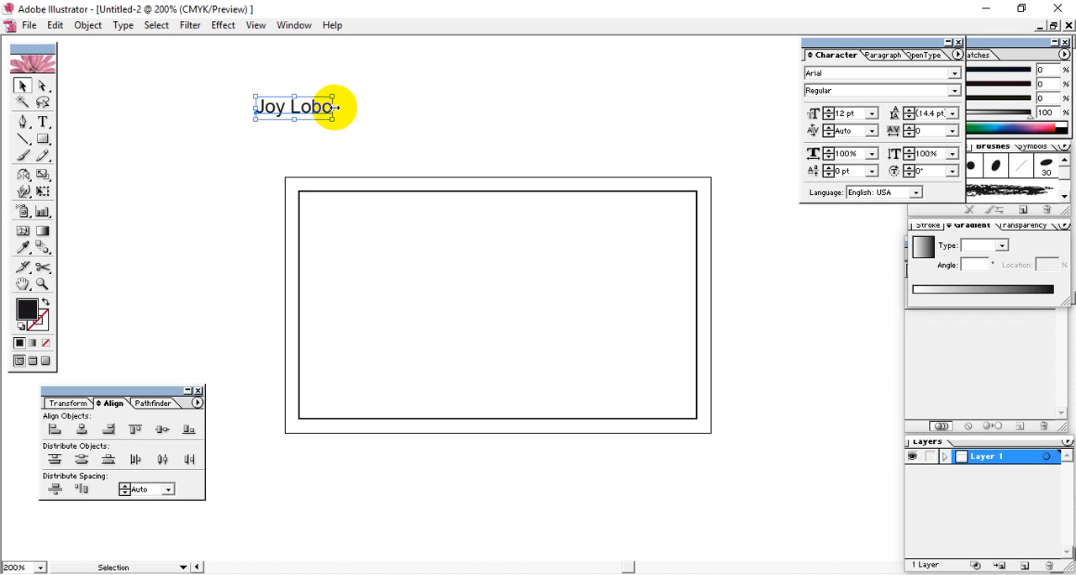
{"action": "left_click_drag", "start_coordinate": [334, 107], "coordinate": [711, 115]}
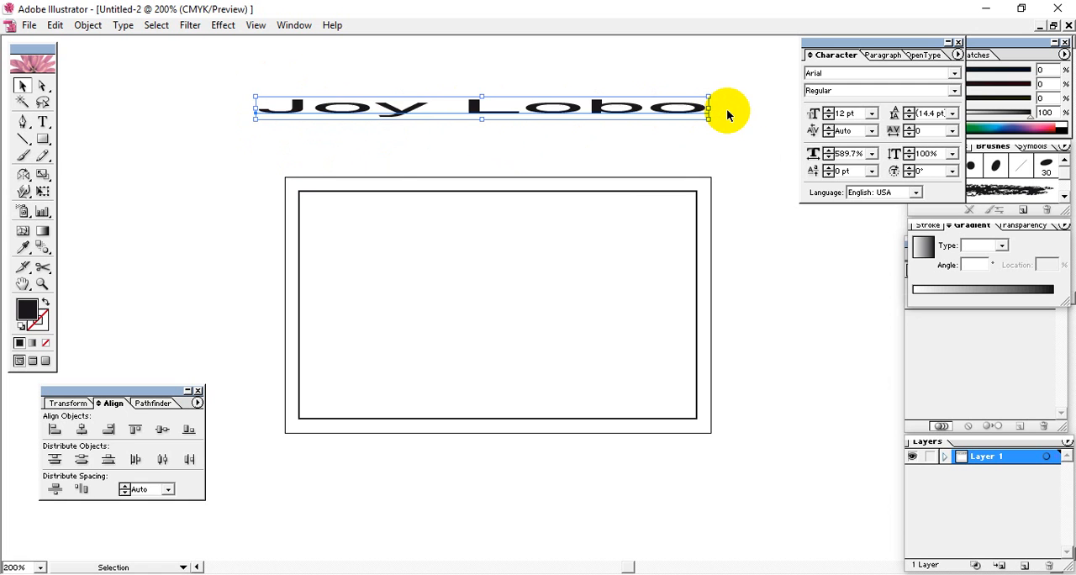
{"action": "key", "text": "ctrl+z"}
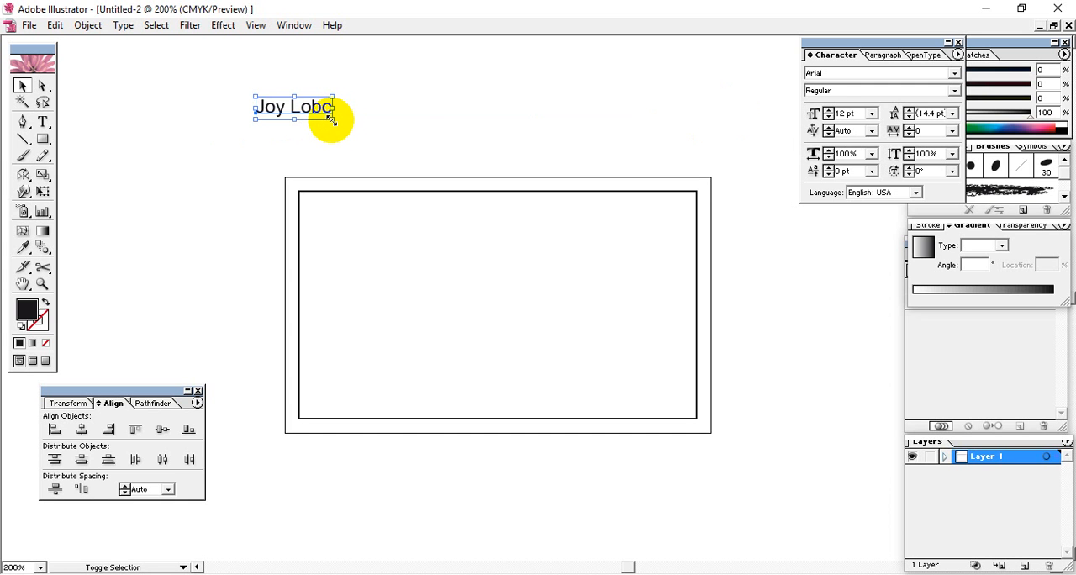
Scale the name text proportionally to about 13.4 pt and place it in the upper right of the inner rectangle
{"action": "left_click_drag", "start_coordinate": [329, 115], "coordinate": [571, 240]}
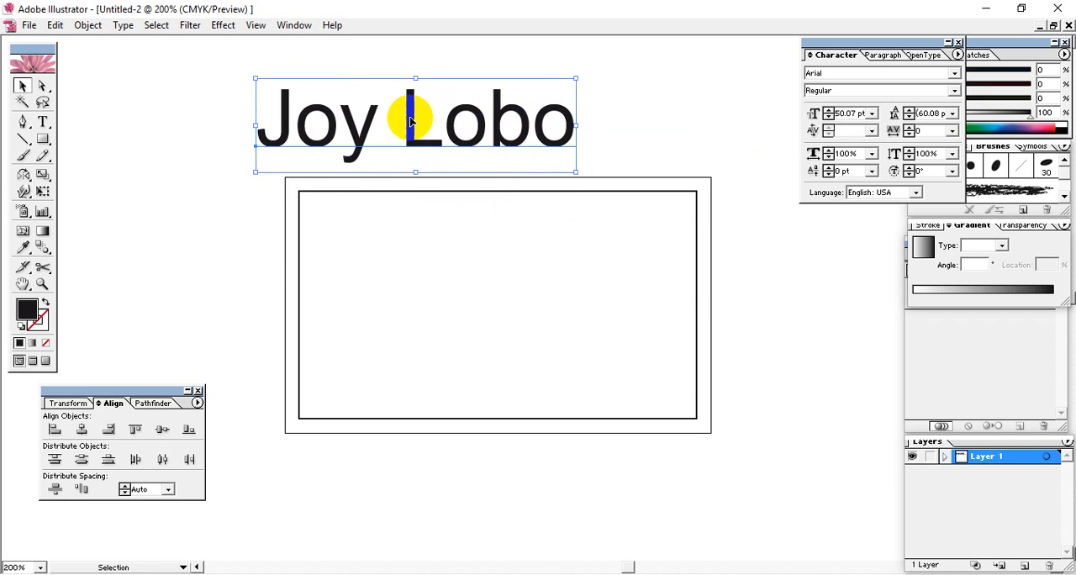
{"action": "left_click_drag", "start_coordinate": [576, 186], "coordinate": [425, 128]}
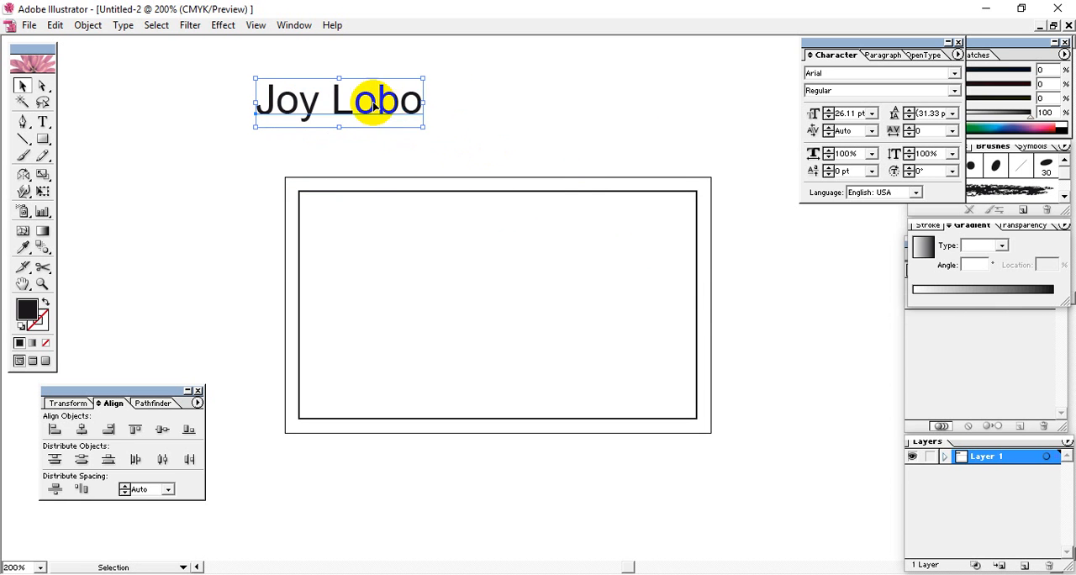
{"action": "left_click_drag", "start_coordinate": [372, 105], "coordinate": [451, 236]}
Select the whole name text in the inner rectangle and change its case to UPPERCASE
{"action": "key", "text": "t"}
{"action": "left_click", "coordinate": [572, 222]}
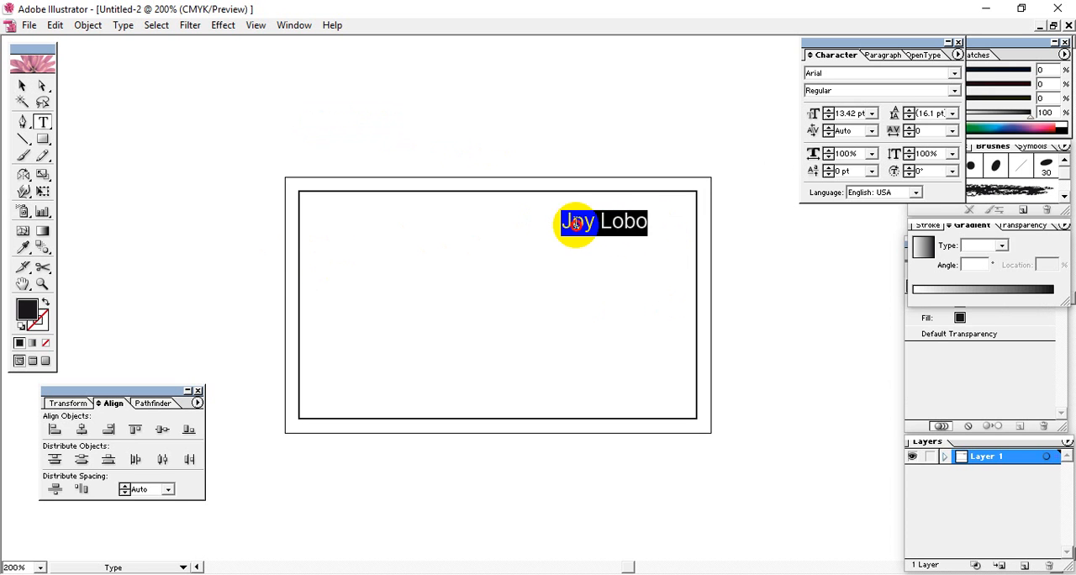
{"action": "left_click_drag", "start_coordinate": [565, 221], "coordinate": [681, 226]}
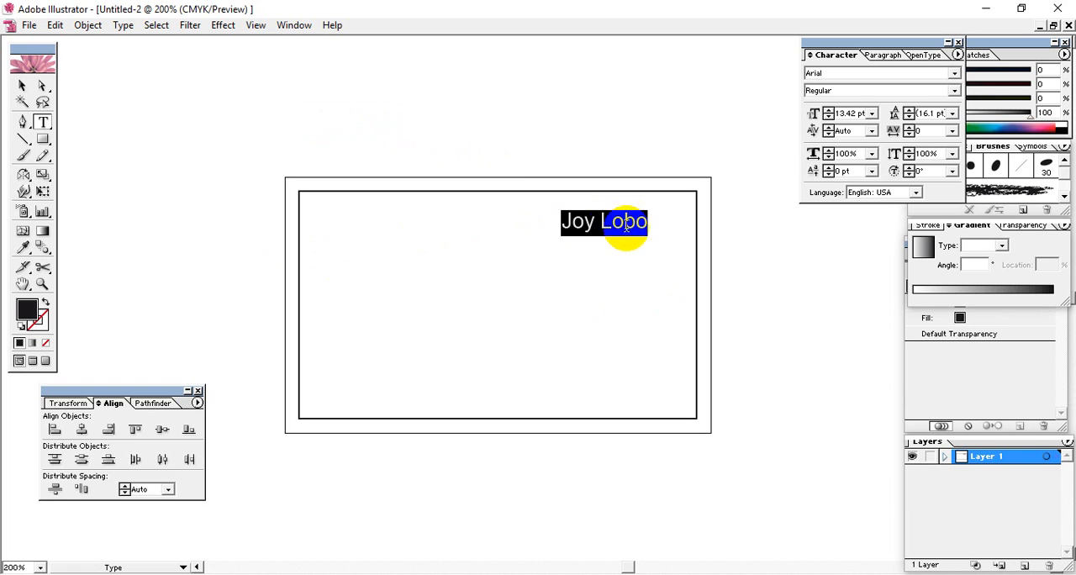
{"action": "left_click", "coordinate": [578, 227]}
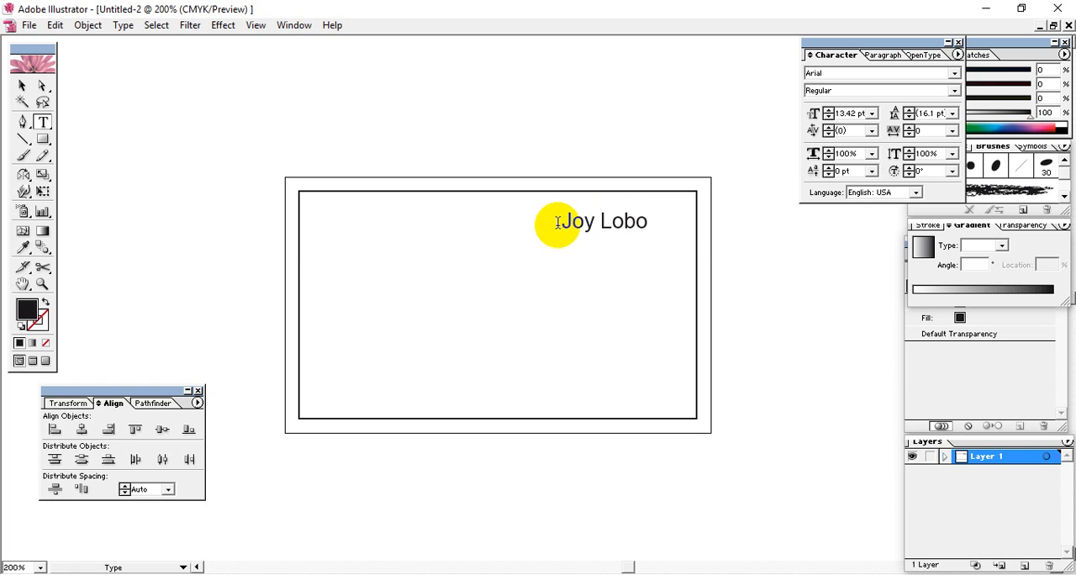
{"action": "left_click_drag", "start_coordinate": [555, 226], "coordinate": [684, 223]}
{"action": "left_click", "coordinate": [577, 221]}
{"action": "left_click_drag", "start_coordinate": [560, 222], "coordinate": [678, 214]}
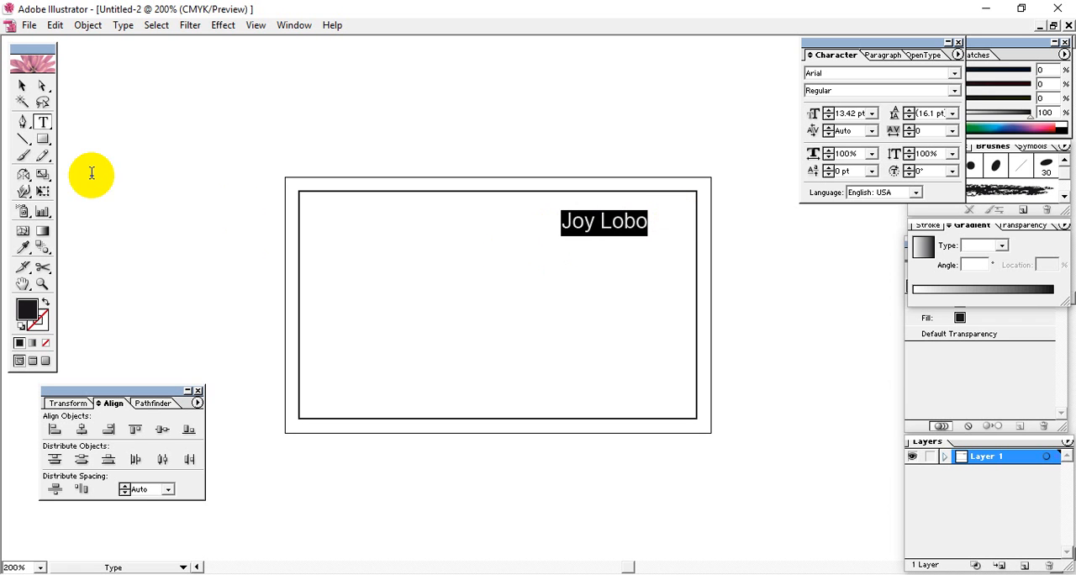
{"action": "left_click", "coordinate": [123, 27]}
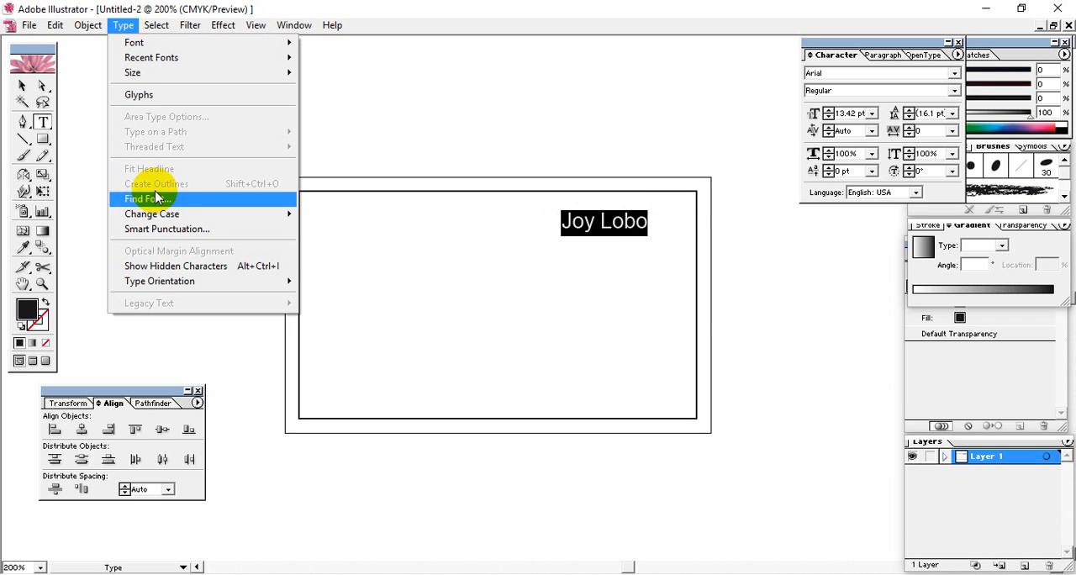
{"action": "mouse_move", "coordinate": [169, 214]}
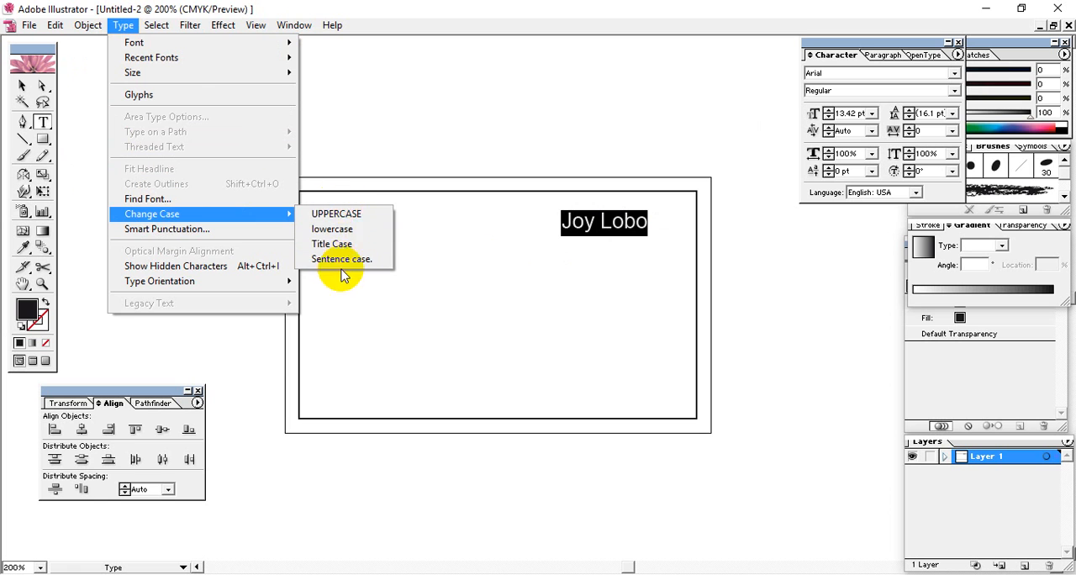
{"action": "left_click", "coordinate": [353, 220]}
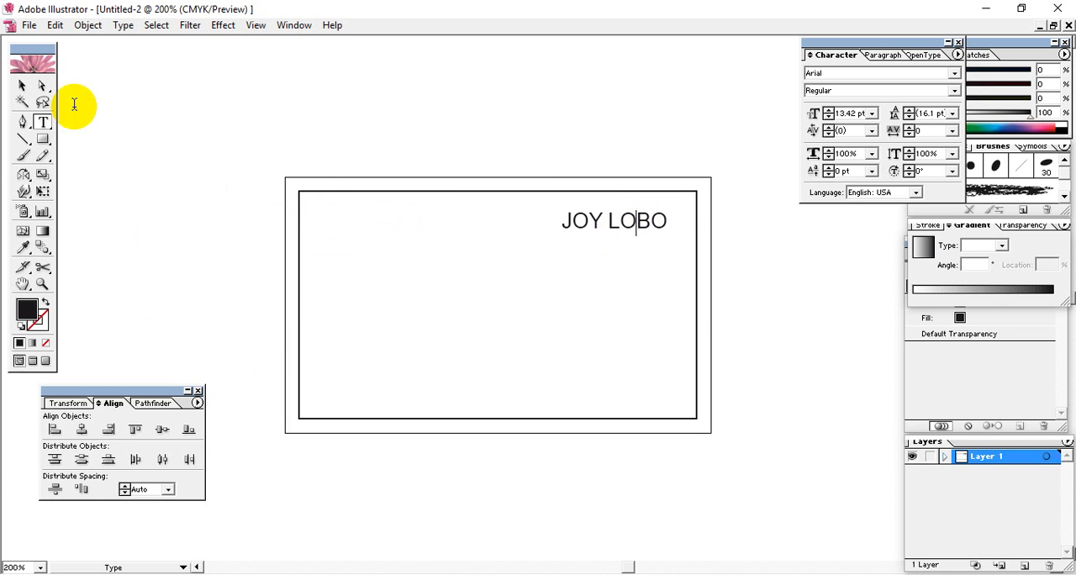
Nudge the uppercase name text sideways until it sits closer to the inner rectangle's right edge, keeping it selected
{"action": "left_click", "coordinate": [23, 88]}
{"action": "key", "text": "Left"}
{"action": "key", "text": "Left"}
{"action": "key", "text": "Left"}
{"action": "key", "text": "Left"}
{"action": "key", "text": "Left"}
{"action": "key", "text": "Left"}
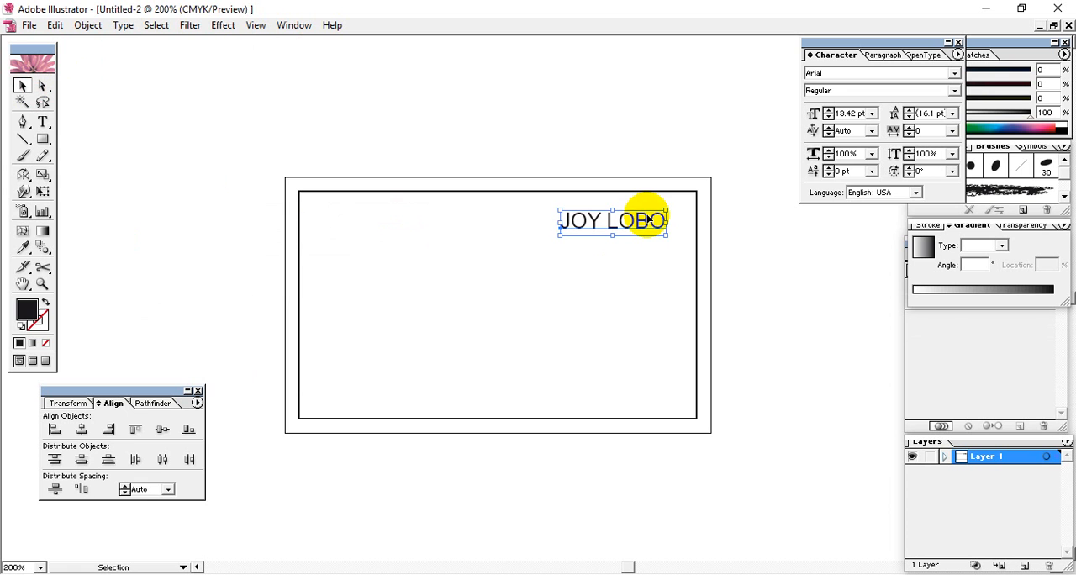
{"action": "key", "text": "Right"}
{"action": "key", "text": "Right"}
{"action": "key", "text": "Right"}
{"action": "key", "text": "Right"}
{"action": "key", "text": "Right"}
{"action": "key", "text": "Right"}
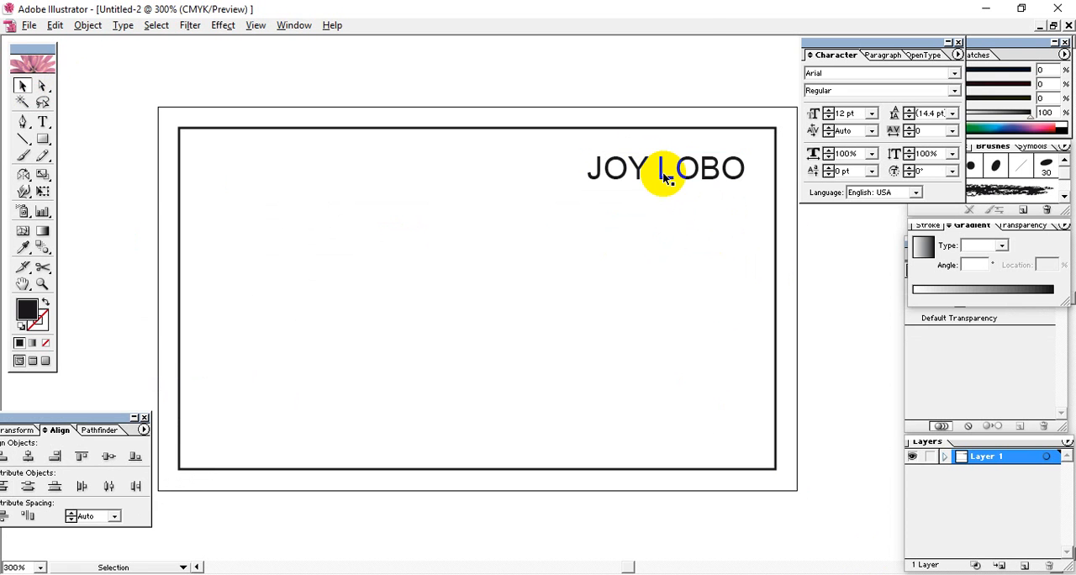
{"action": "left_click", "coordinate": [665, 178]}
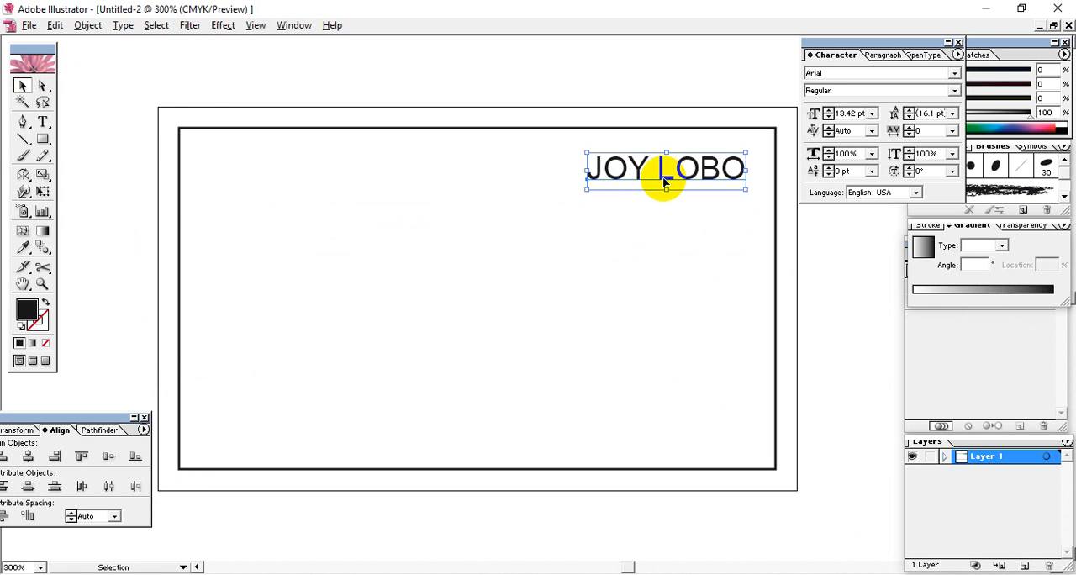
{"action": "left_click", "coordinate": [43, 122]}
{"action": "left_click", "coordinate": [197, 93]}
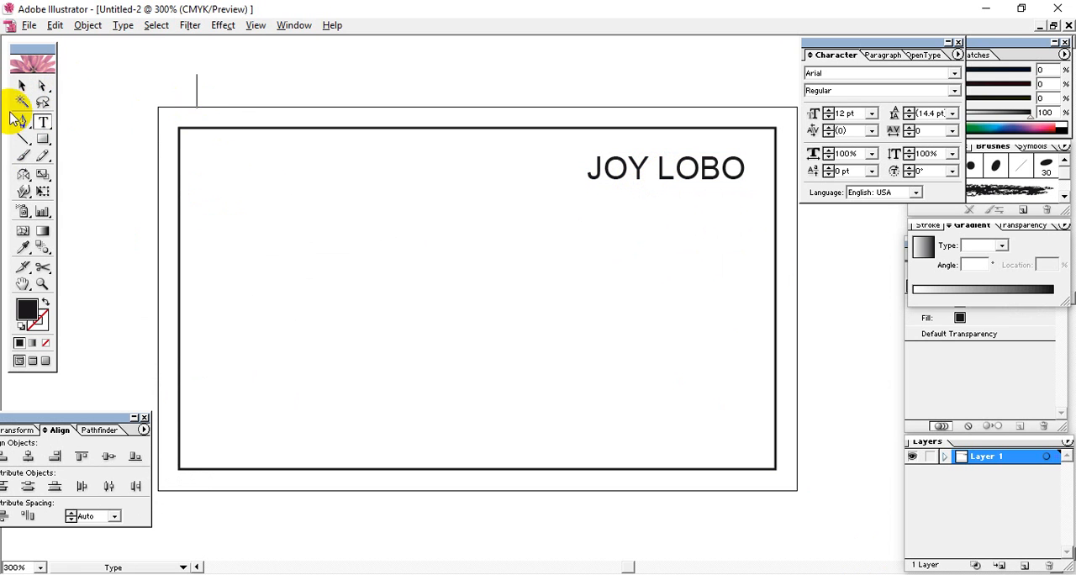
{"action": "left_click", "coordinate": [22, 85]}
{"action": "left_click", "coordinate": [281, 194]}
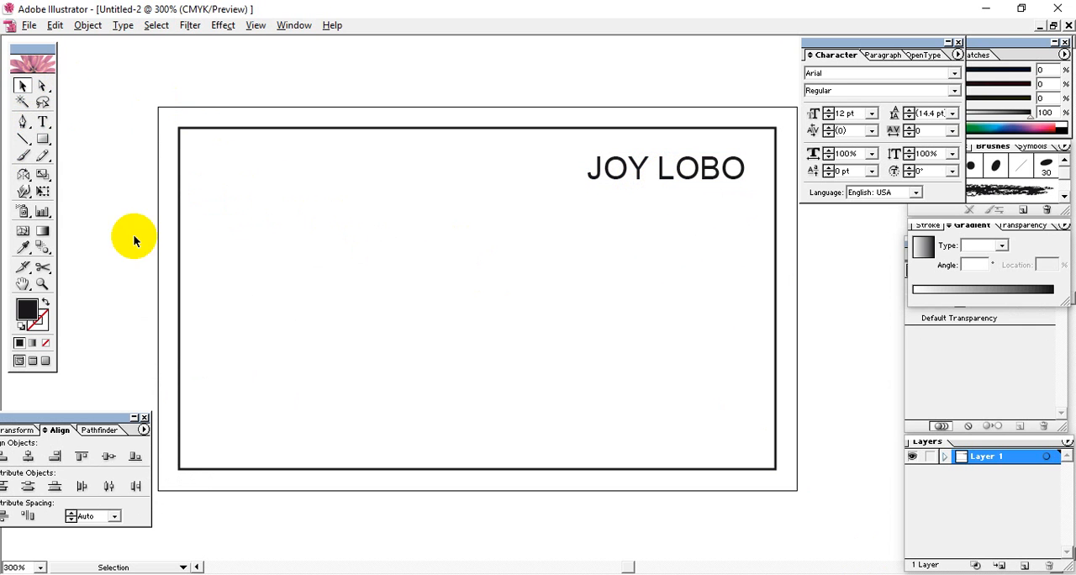
{"action": "left_click", "coordinate": [43, 122]}
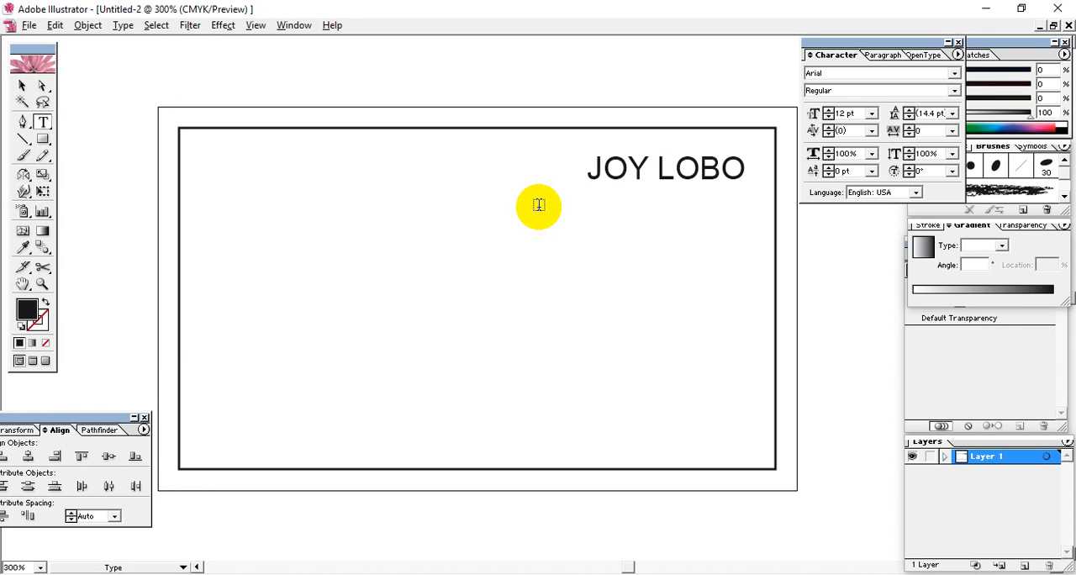
{"action": "left_click", "coordinate": [21, 86]}
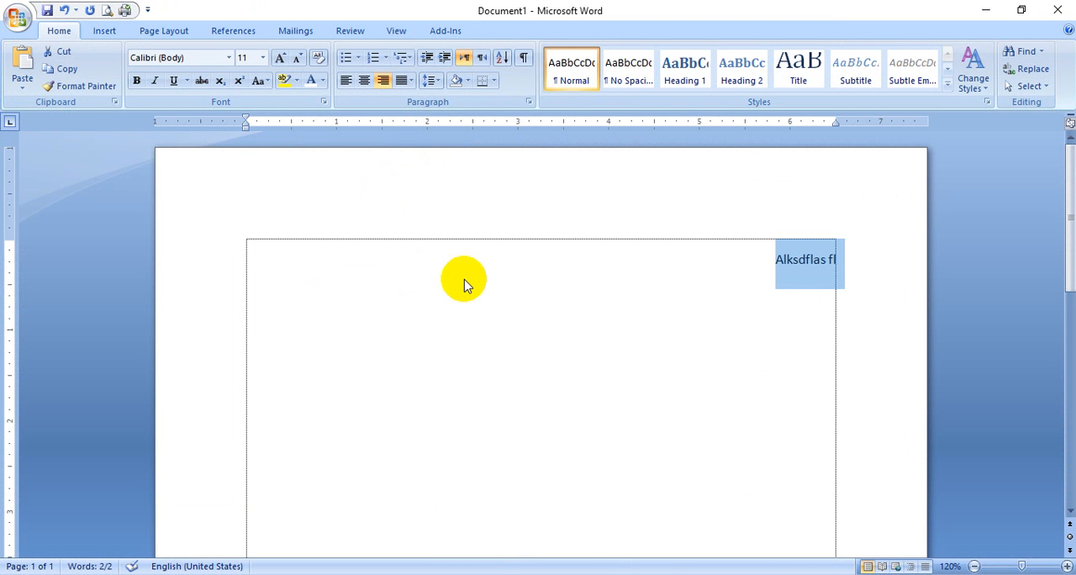
Switch to Microsoft Word and replace the selected text with left-aligned sample paragraphs generated by the =rand function
{"action": "key", "text": "ctrl+l"}
{"action": "type", "text": "=rand("}
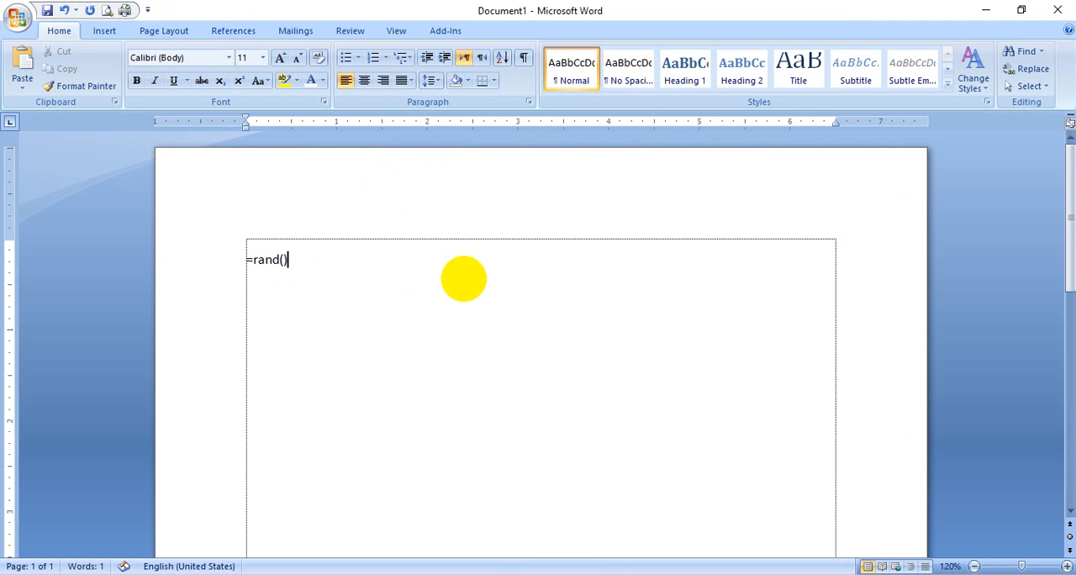
{"action": "key", "text": "Return"}
{"action": "scroll", "coordinate": [464, 278], "scroll_direction": "down", "scroll_amount": 2}
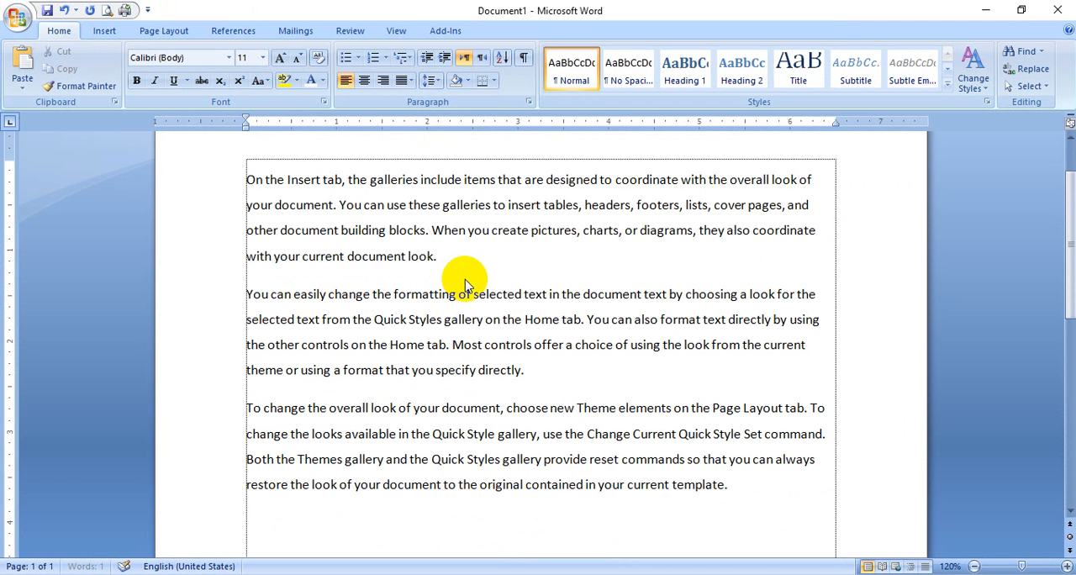
Highlight each of the three sample paragraphs in turn to examine the text blocks, ending on the first paragraph
{"action": "left_click_drag", "start_coordinate": [255, 183], "coordinate": [428, 255]}
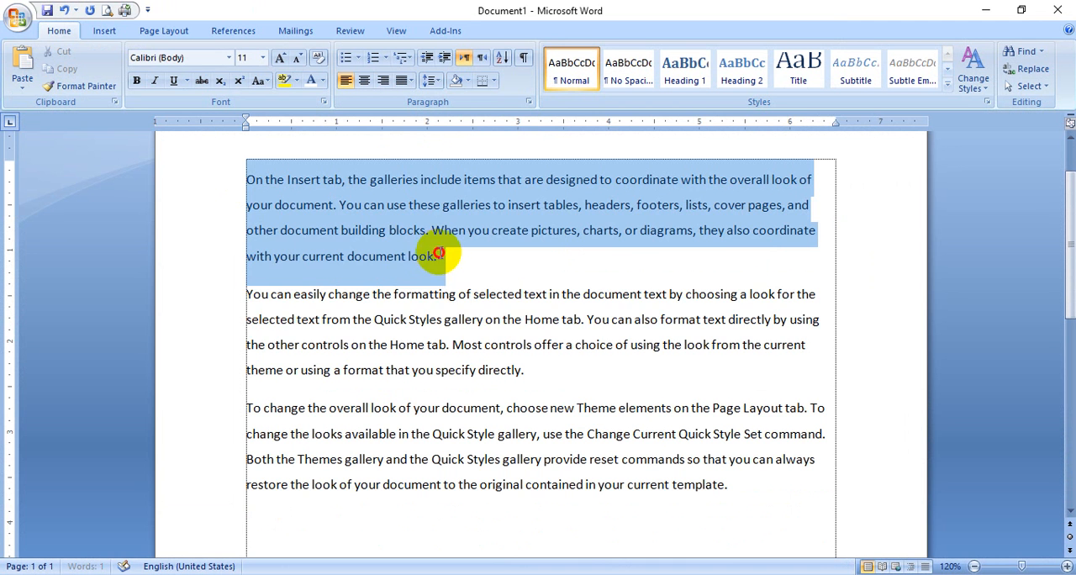
{"action": "left_click_drag", "start_coordinate": [248, 294], "coordinate": [440, 384]}
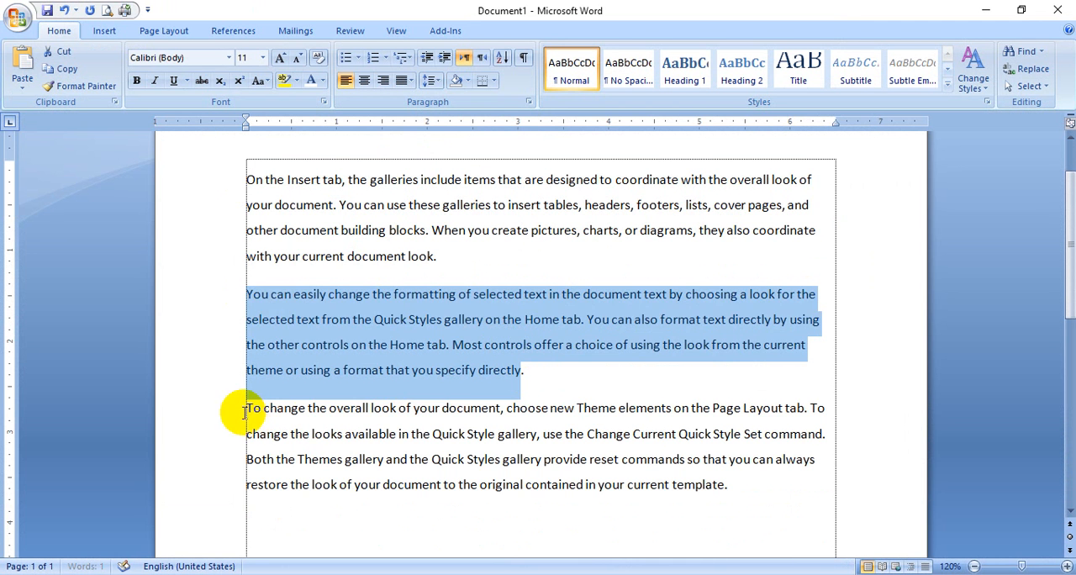
{"action": "left_click_drag", "start_coordinate": [244, 411], "coordinate": [764, 507]}
{"action": "left_click", "coordinate": [579, 365]}
{"action": "scroll", "coordinate": [395, 336], "scroll_direction": "up", "scroll_amount": 1}
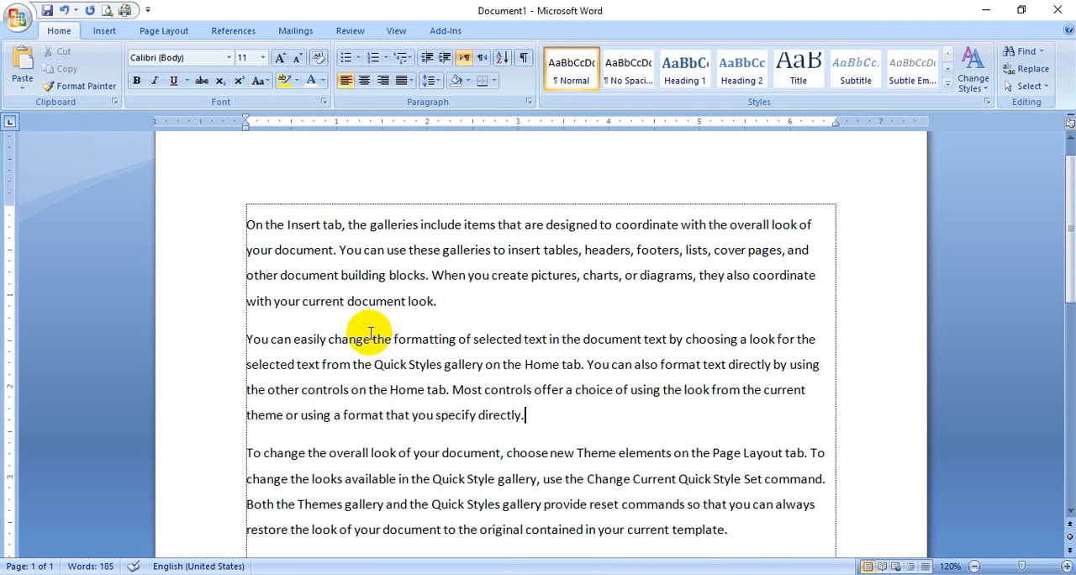
{"action": "left_click", "coordinate": [243, 223]}
{"action": "left_click_drag", "start_coordinate": [244, 224], "coordinate": [447, 300]}
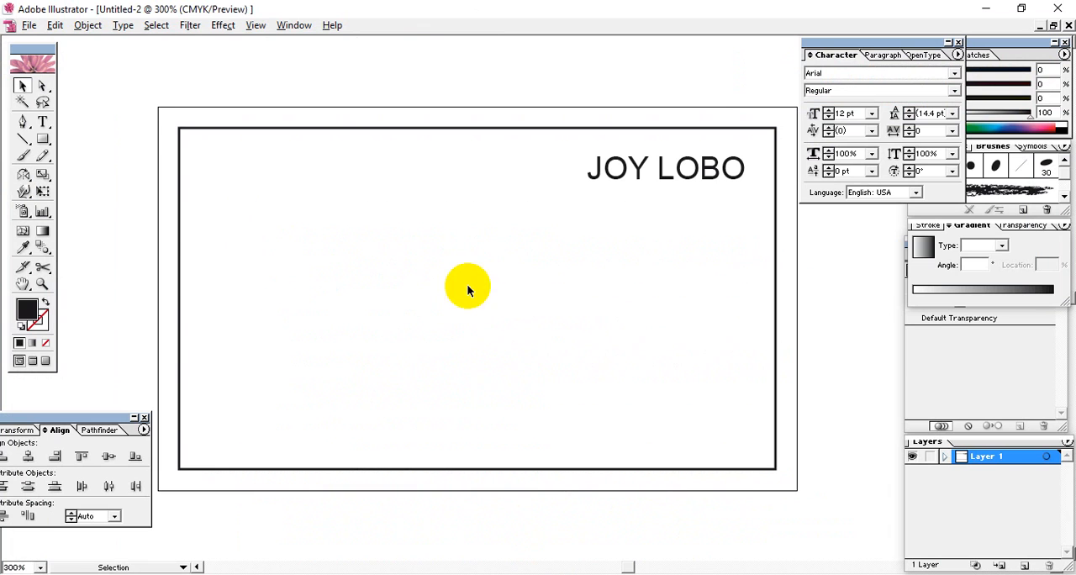
In Illustrator, draw a large area text box inside the inner rectangle, fill it with several lines of placeholder text and delete it
{"action": "left_click", "coordinate": [43, 121]}
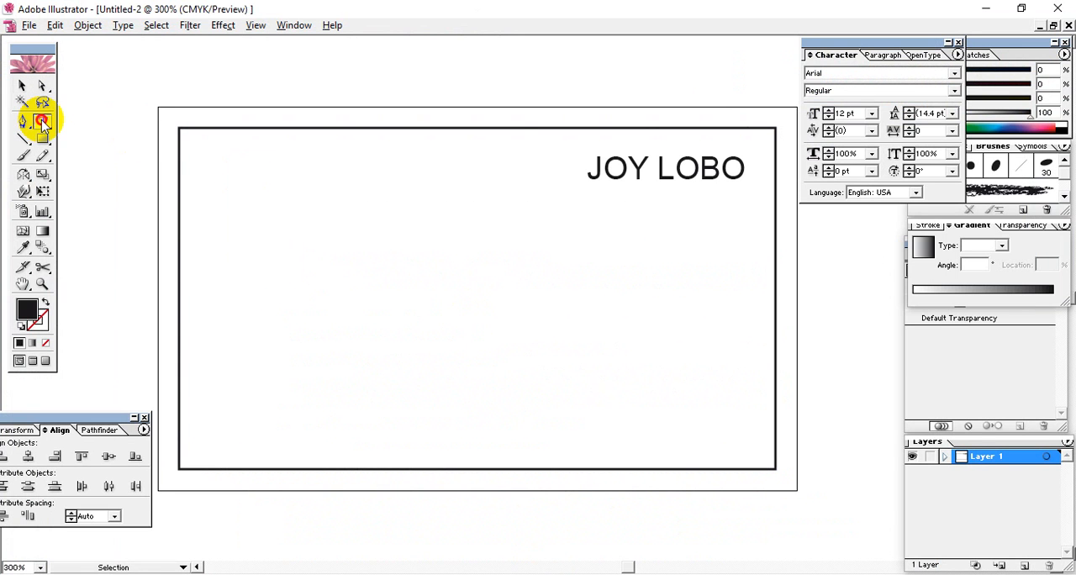
{"action": "left_click_drag", "start_coordinate": [224, 186], "coordinate": [581, 379]}
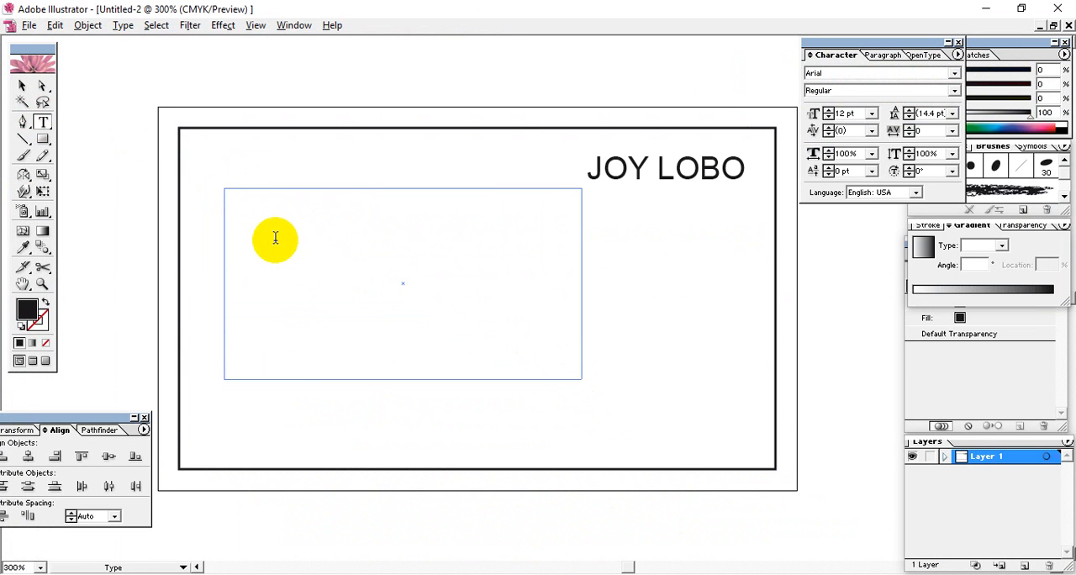
{"action": "type", "text": "Lllks"}
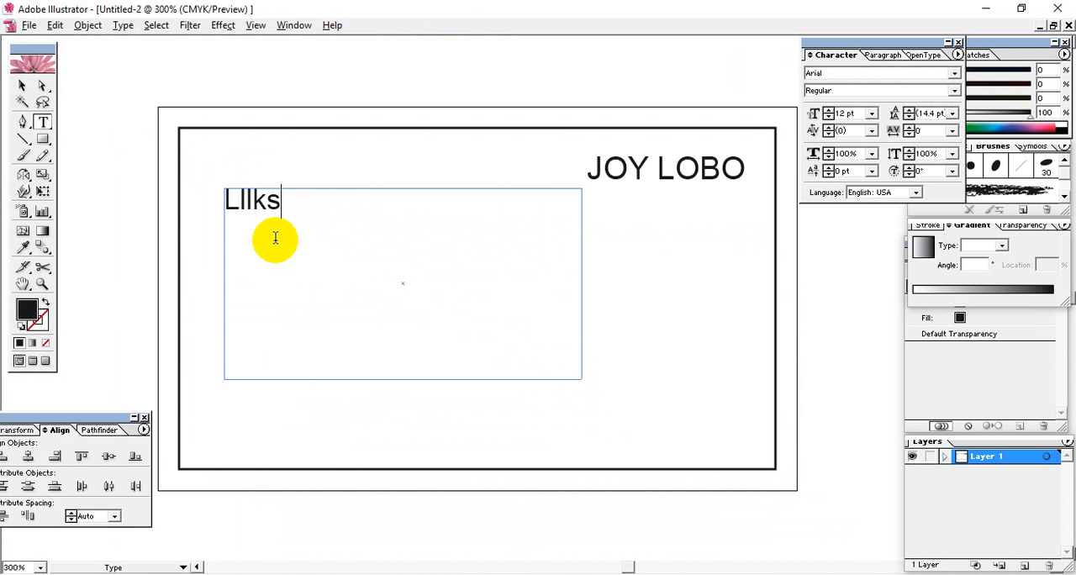
{"action": "type", "text": "dflsd fas"}
{"action": "key", "text": "BackSpace"}
{"action": "key", "text": "BackSpace"}
{"action": "key", "text": "BackSpace"}
{"action": "key", "text": "BackSpace"}
{"action": "key", "text": "BackSpace"}
{"action": "key", "text": "BackSpace"}
{"action": "key", "text": "BackSpace"}
{"action": "key", "text": "BackSpace"}
{"action": "type", "text": "kas"}
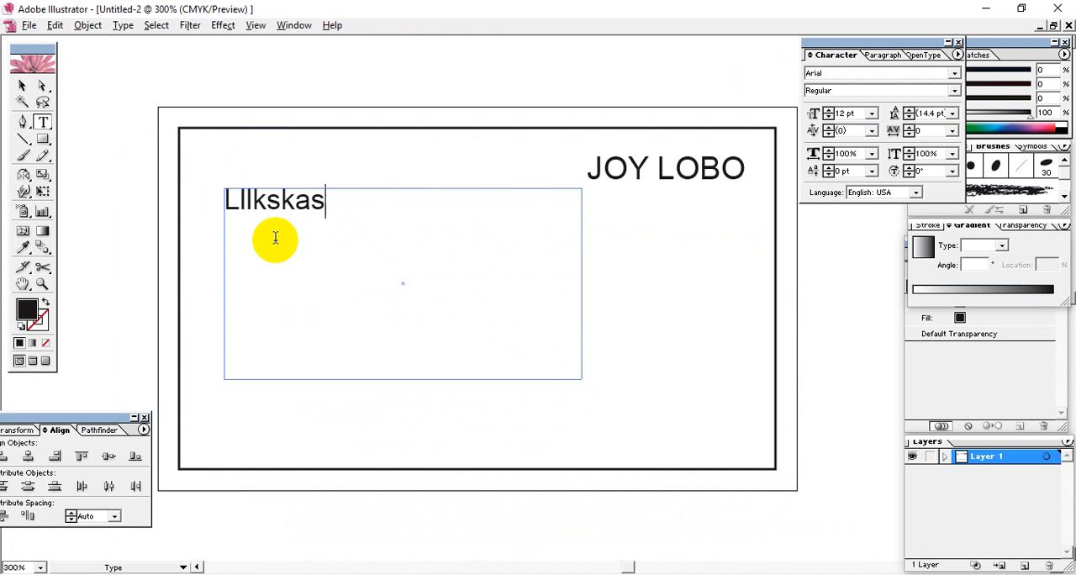
{"action": "type", "text": "dj asdjf sdlfj sdflkj"}
{"action": "type", "text": "sdkfj sdlf"}
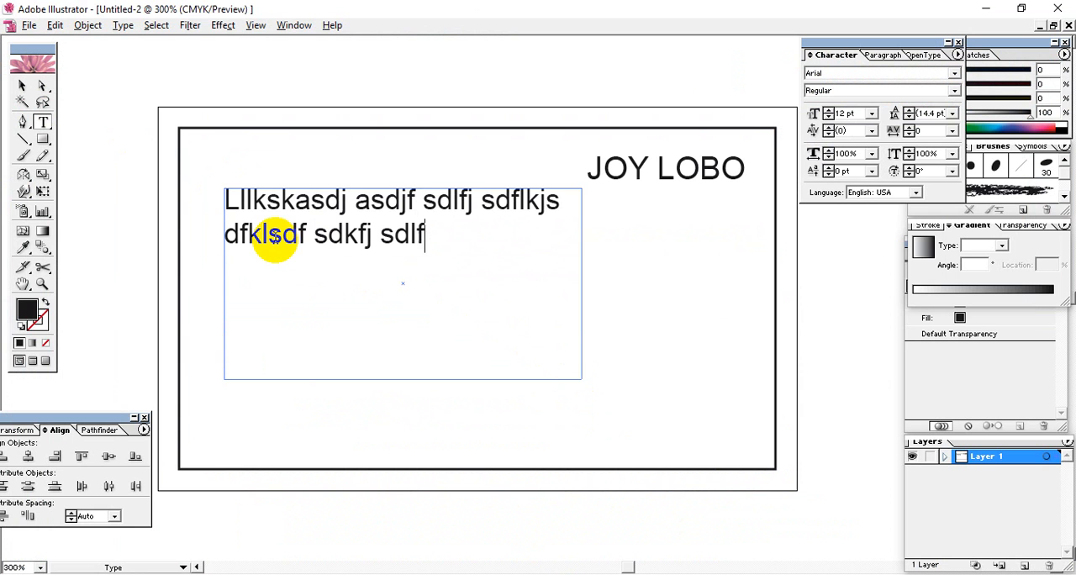
{"action": "type", "text": "js flsd fsdf fk sfsd fsdf "}
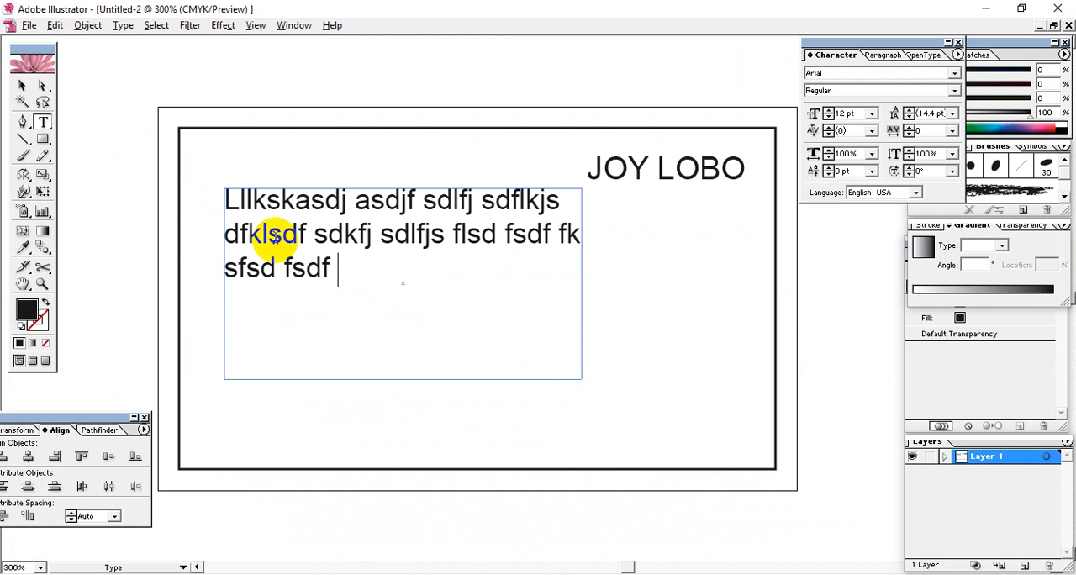
{"action": "type", "text": "sldfk sdf slfj sldff sdf sl"}
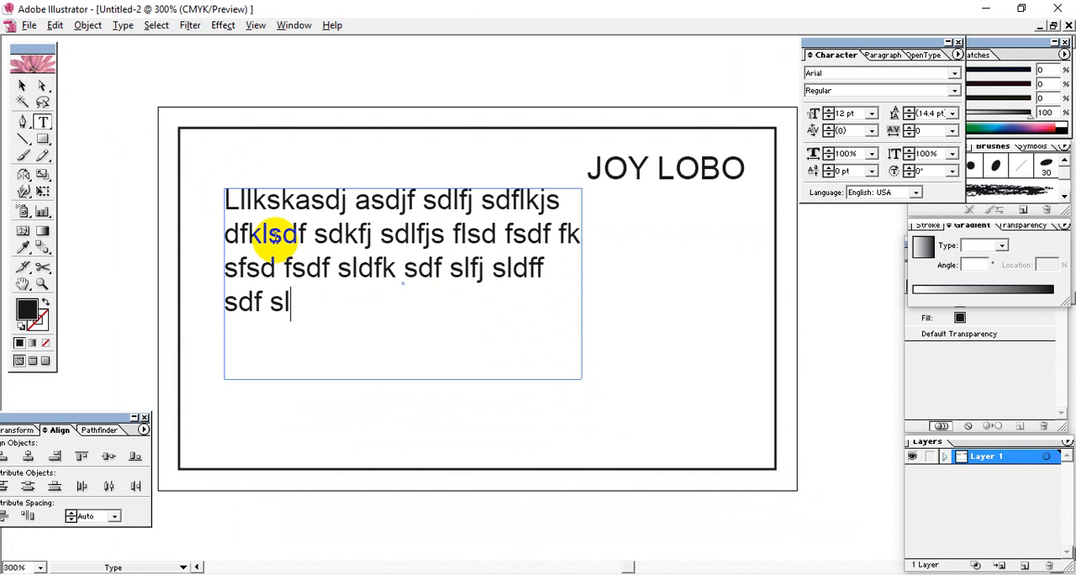
{"action": "left_click", "coordinate": [21, 85]}
{"action": "key", "text": "Delete"}
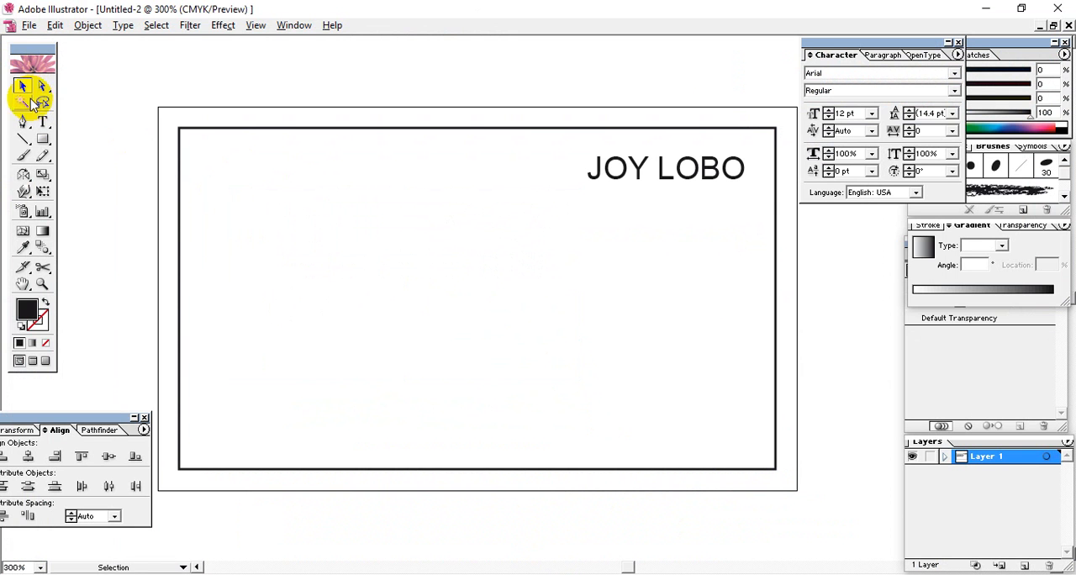
Enter the point text "laskdfj lskdf" in the left part of the inner rectangle and erase it
{"action": "left_click", "coordinate": [43, 122]}
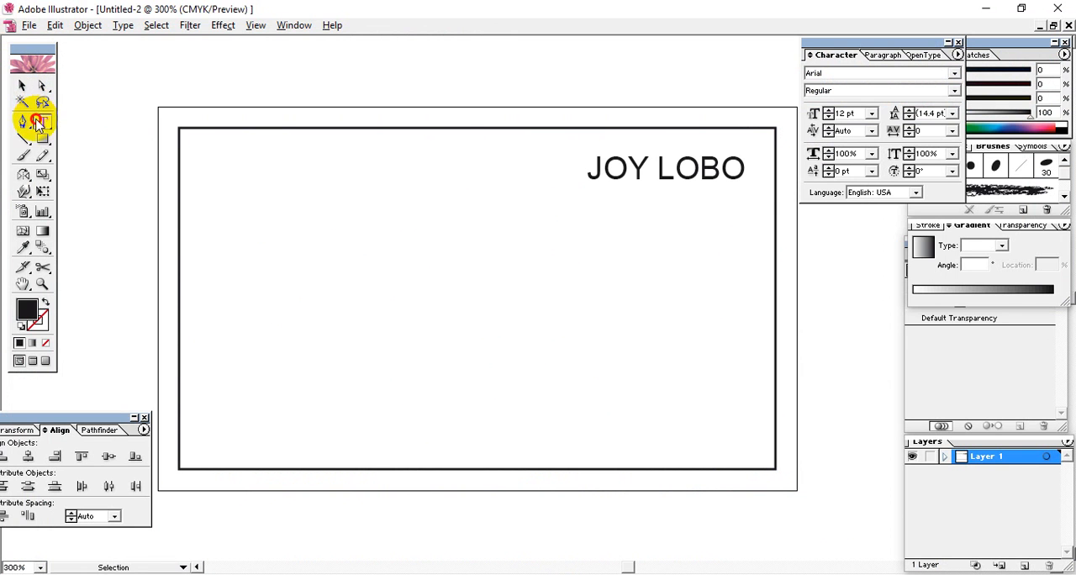
{"action": "left_click", "coordinate": [236, 242]}
{"action": "type", "text": "laskdfj lskdf"}
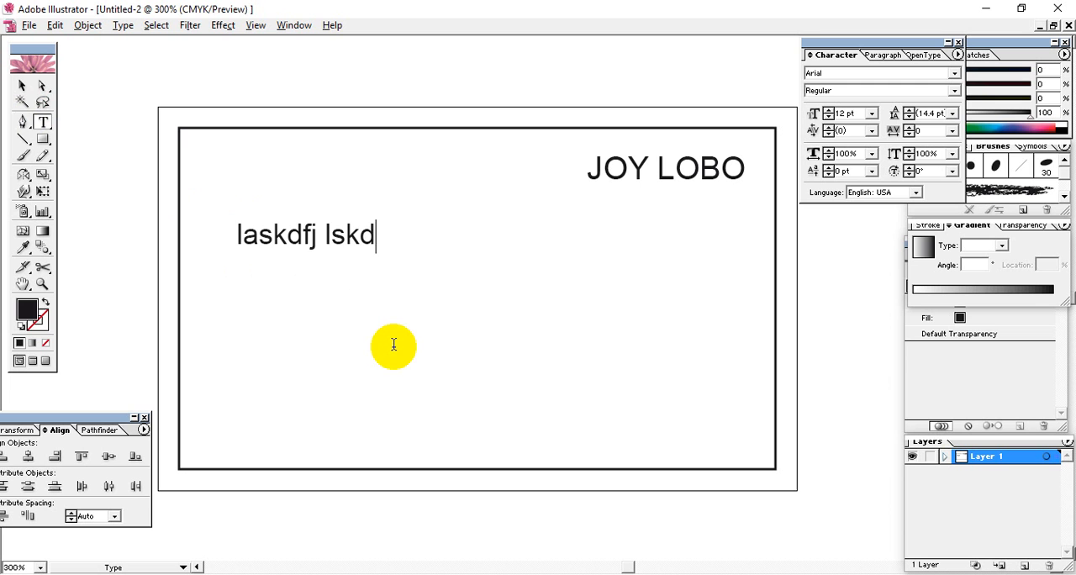
{"action": "key", "text": "BackSpace"}
{"action": "key", "text": "BackSpace"}
{"action": "key", "text": "BackSpace"}
{"action": "key", "text": "BackSpace"}
{"action": "key", "text": "BackSpace"}
{"action": "key", "text": "BackSpace"}
{"action": "key", "text": "BackSpace"}
{"action": "key", "text": "BackSpace"}
{"action": "key", "text": "BackSpace"}
{"action": "key", "text": "BackSpace"}
{"action": "key", "text": "BackSpace"}
{"action": "key", "text": "BackSpace"}
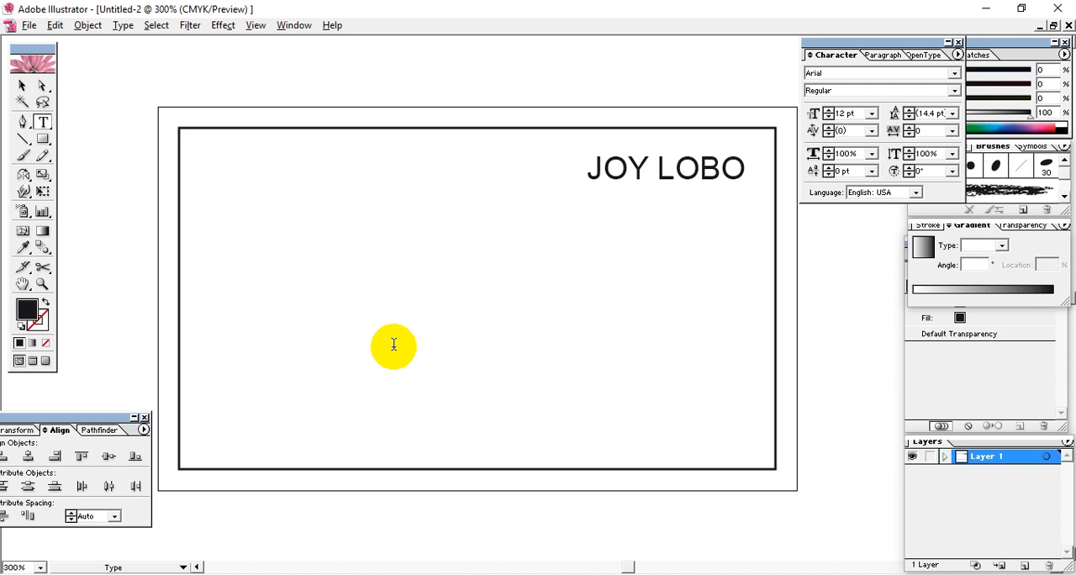
{"action": "left_click", "coordinate": [22, 87]}
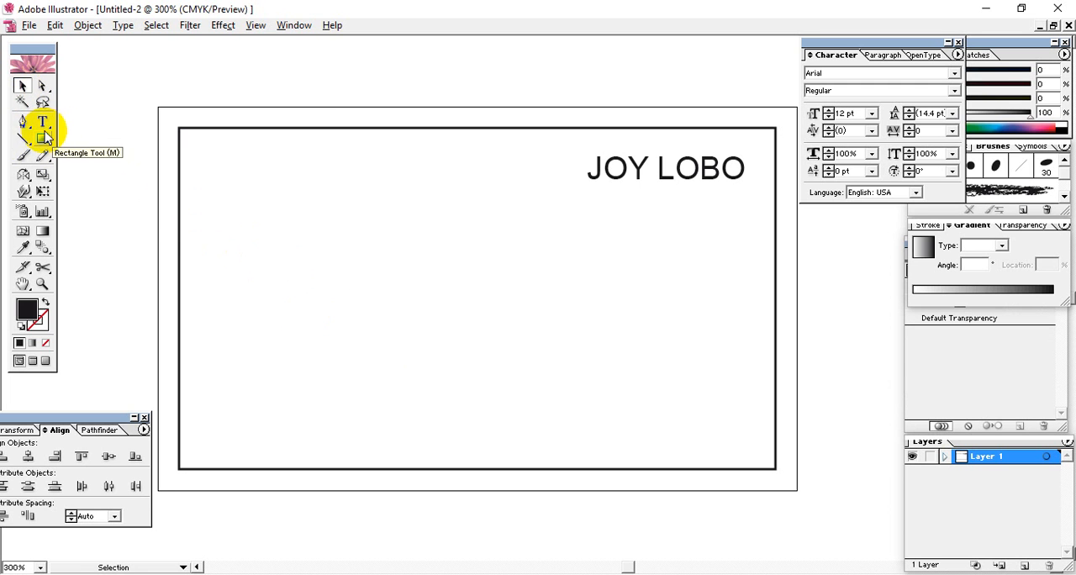
Draw an empty area text box just below the name, with its right edge in line with the name's end, and select it
{"action": "left_click", "coordinate": [43, 122]}
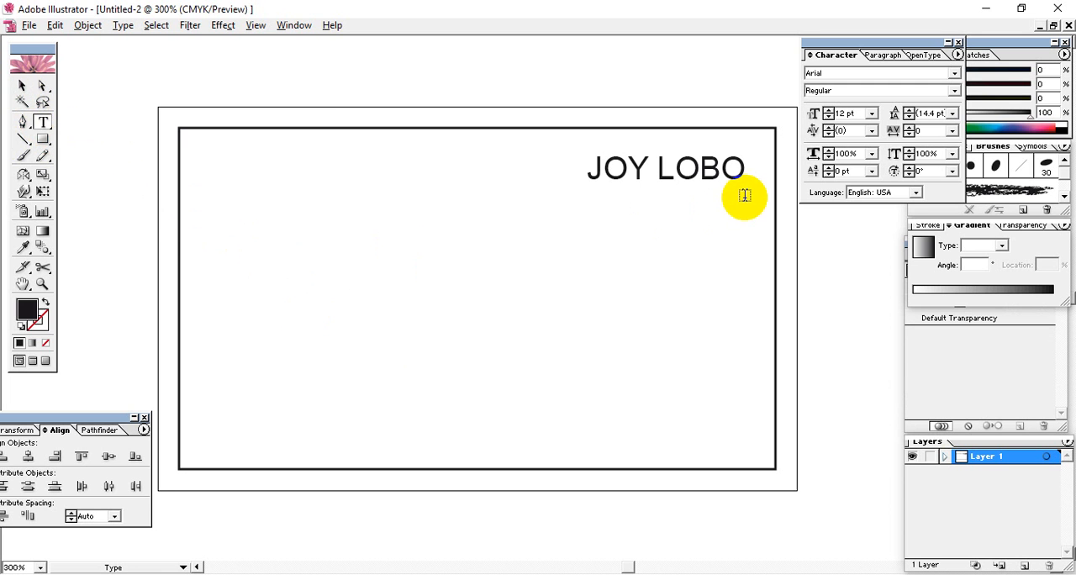
{"action": "left_click_drag", "start_coordinate": [745, 197], "coordinate": [544, 263]}
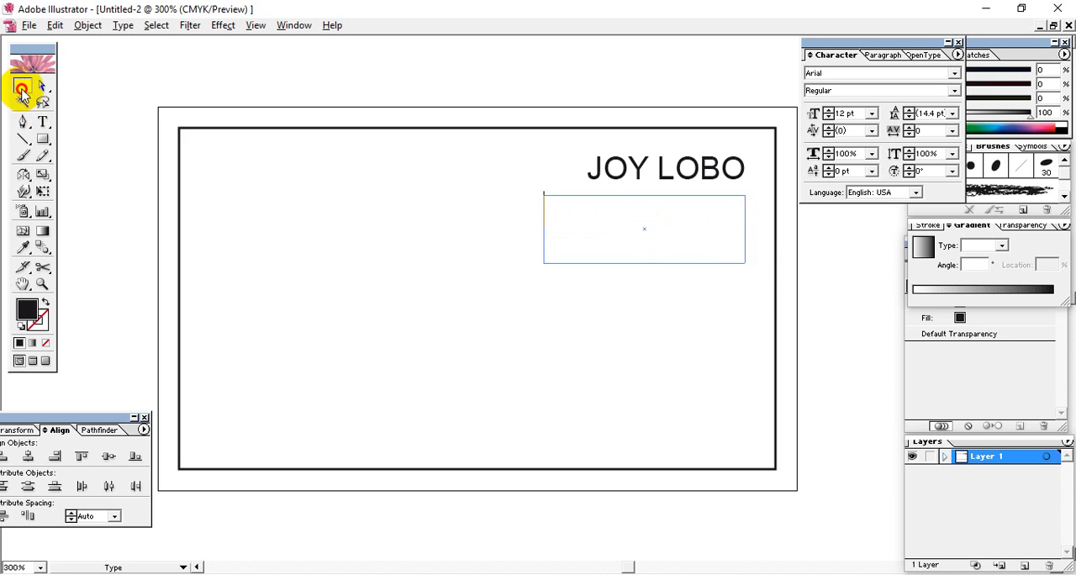
{"action": "left_click", "coordinate": [21, 85]}
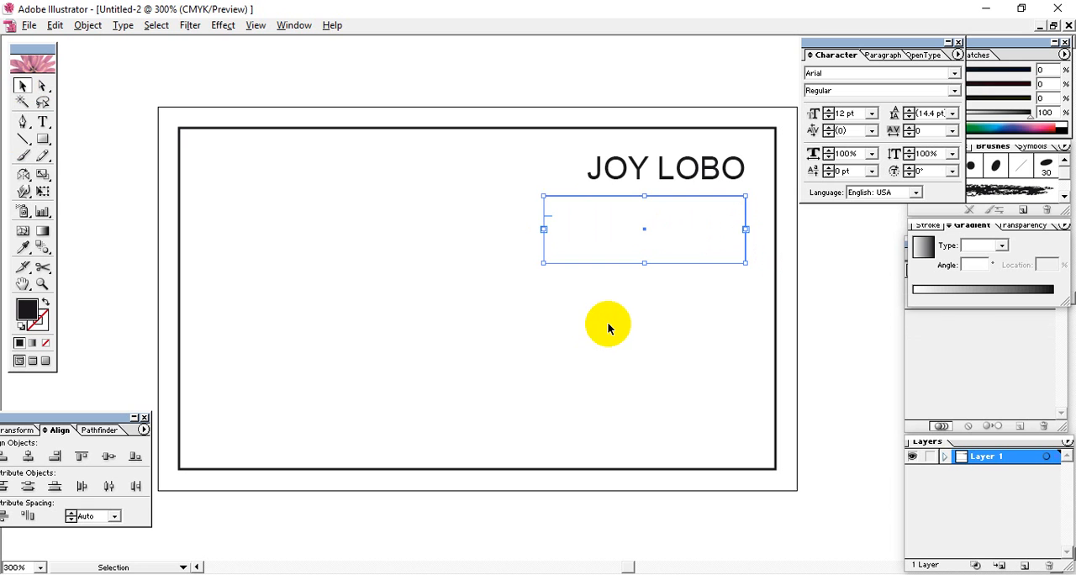
{"action": "left_click", "coordinate": [607, 328]}
{"action": "left_click", "coordinate": [42, 122]}
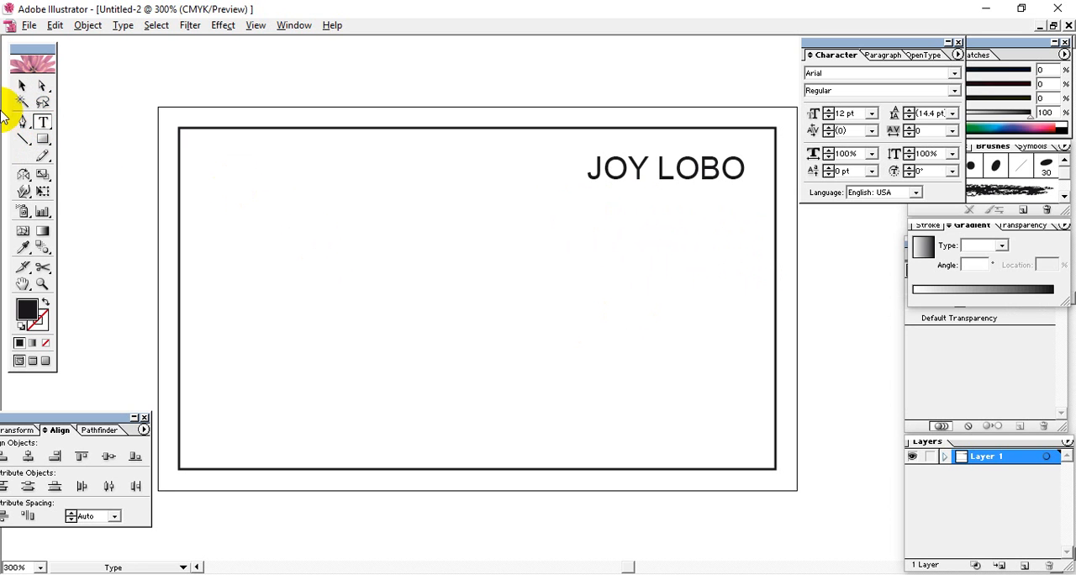
{"action": "left_click", "coordinate": [22, 85]}
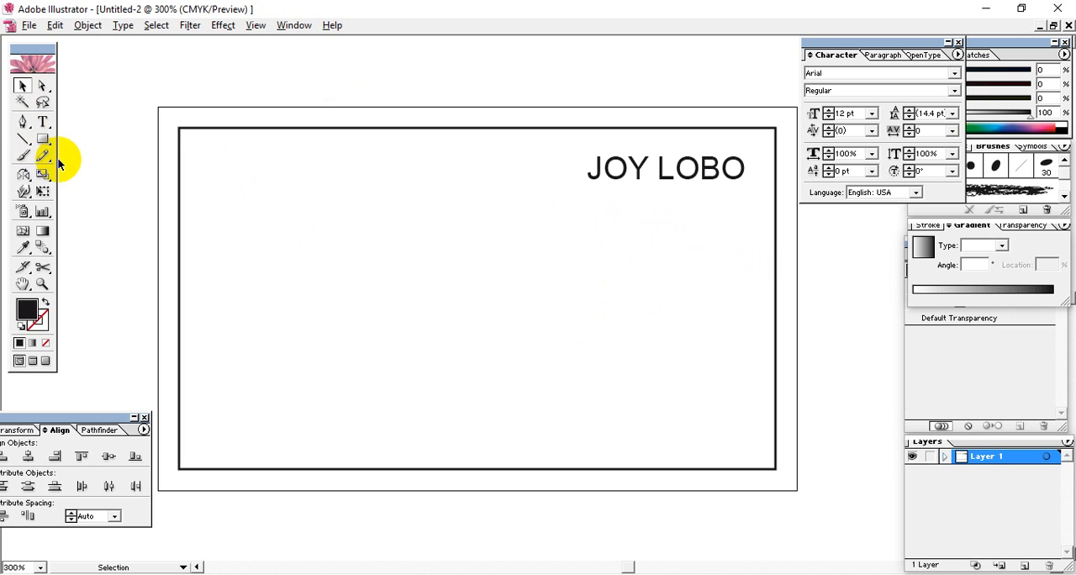
{"action": "left_click", "coordinate": [637, 177]}
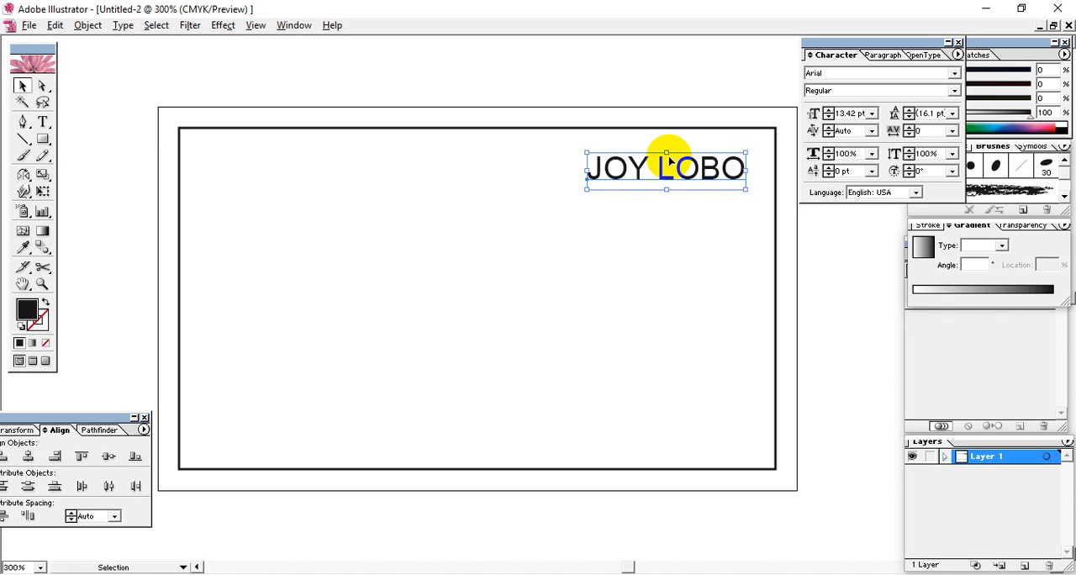
{"action": "left_click", "coordinate": [645, 227]}
{"action": "left_click", "coordinate": [663, 173]}
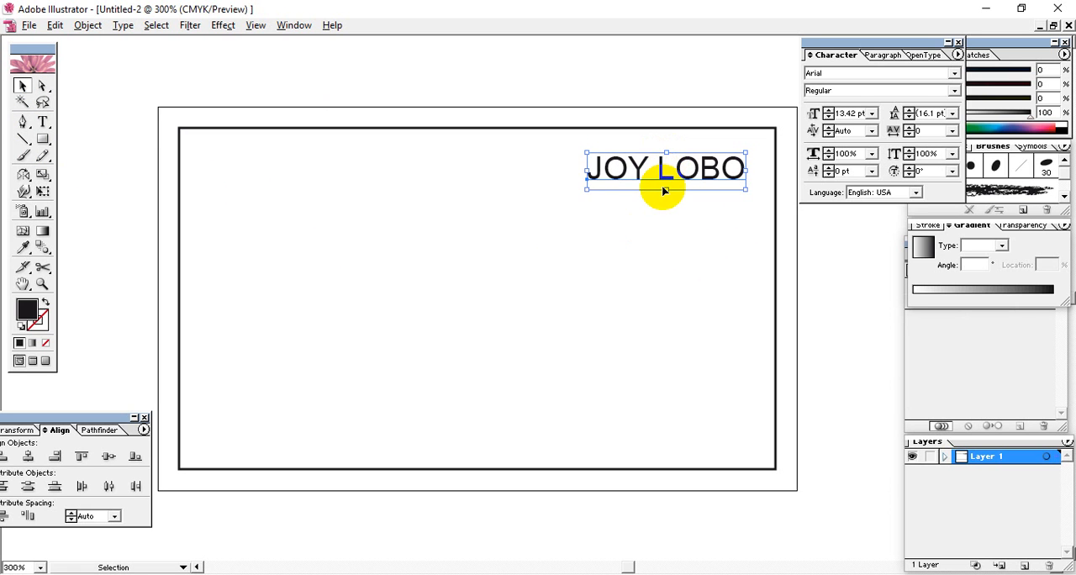
{"action": "left_click", "coordinate": [695, 214]}
{"action": "scroll", "coordinate": [679, 223], "scroll_direction": "right", "scroll_amount": 1}
Duplicate the cardholder's name directly below itself and replace the copy's text with "Manager"
{"action": "left_click", "coordinate": [668, 181]}
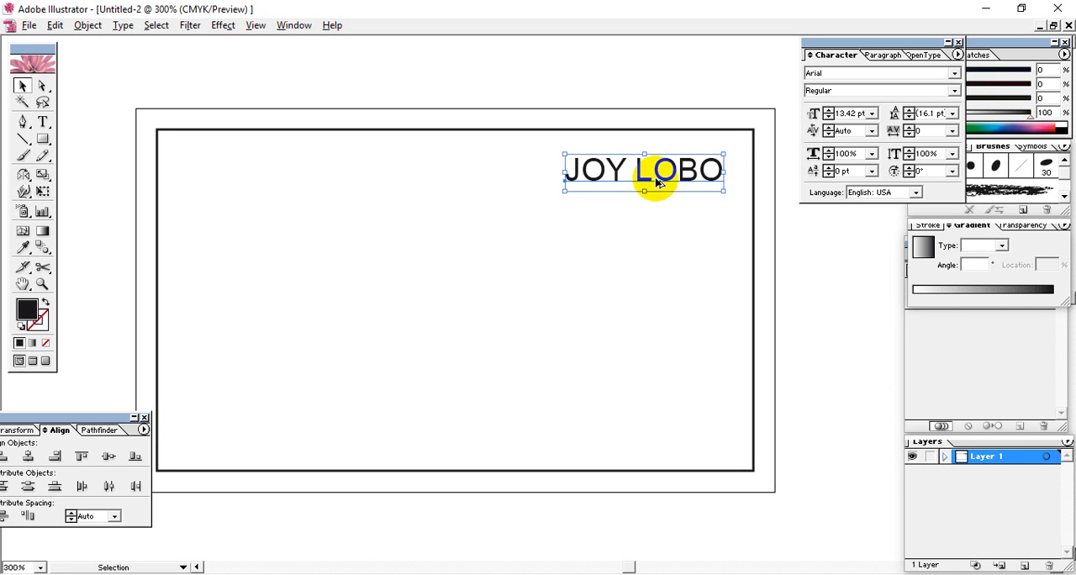
{"action": "left_click_drag", "start_coordinate": [657, 182], "coordinate": [661, 220]}
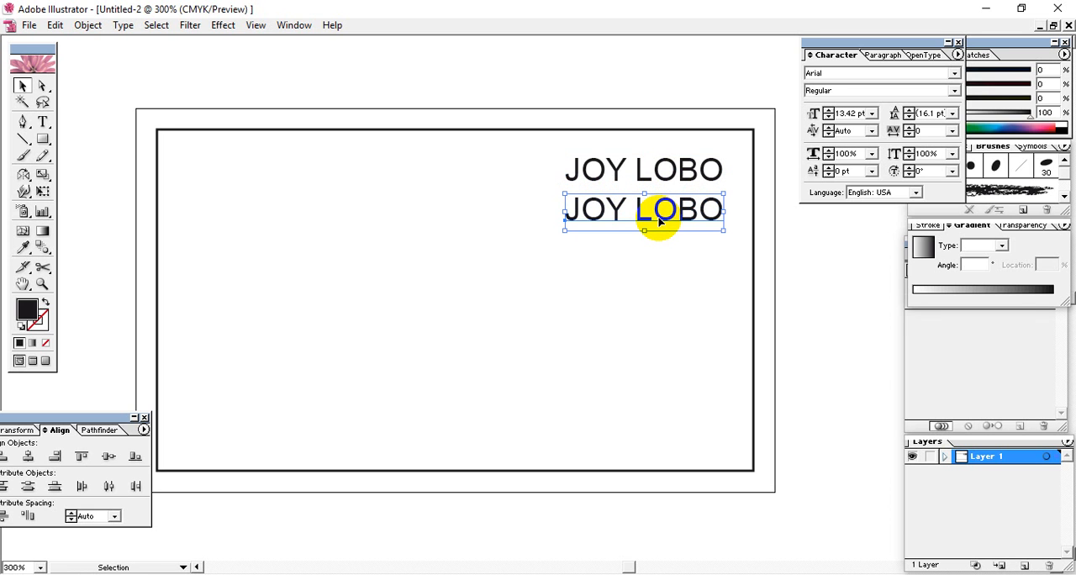
{"action": "double_click", "coordinate": [666, 220]}
{"action": "left_click_drag", "start_coordinate": [565, 211], "coordinate": [721, 207]}
{"action": "type", "text": "M"}
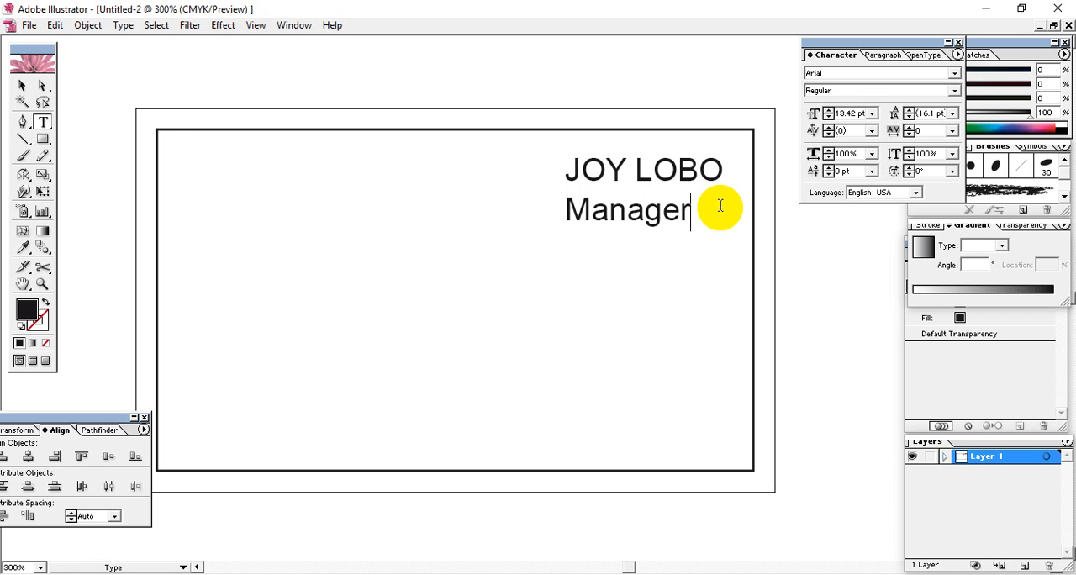
{"action": "type", "text": "anager"}
{"action": "left_click_drag", "start_coordinate": [560, 209], "coordinate": [764, 210]}
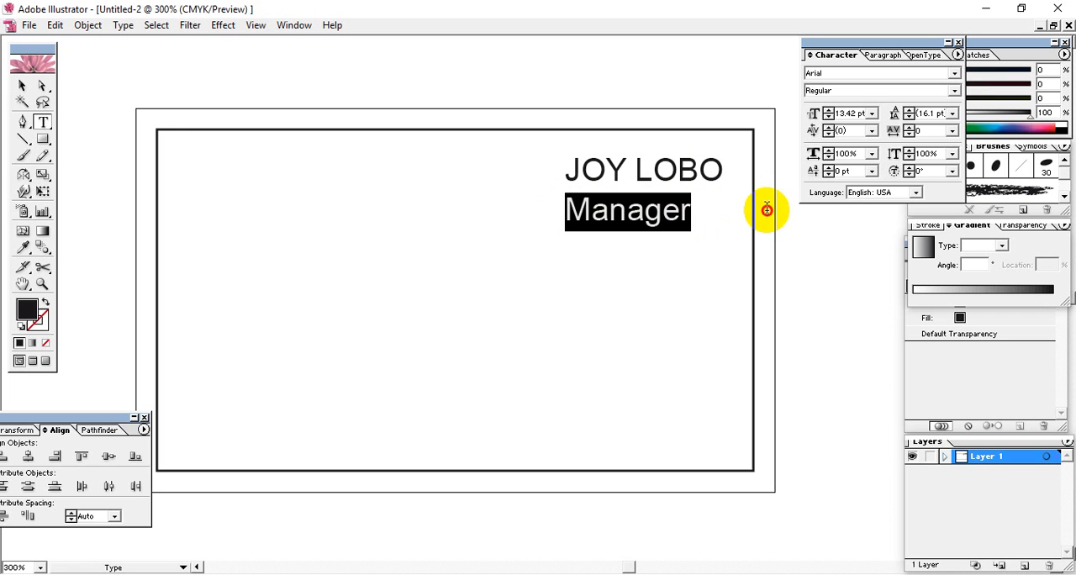
{"action": "left_click", "coordinate": [22, 86]}
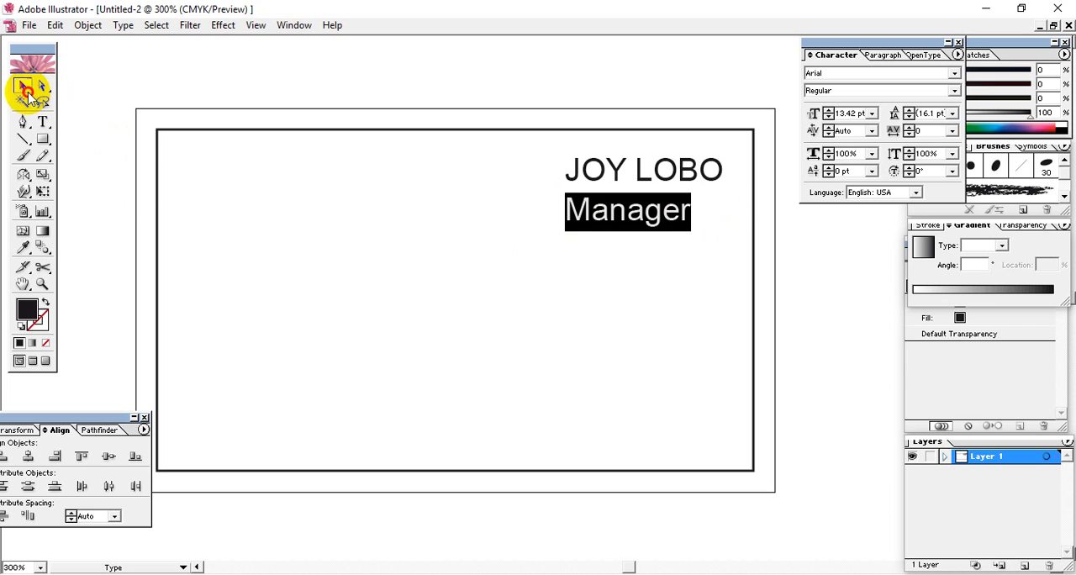
Select the name and the Manager line together and align their right edges
{"action": "left_click", "coordinate": [695, 197]}
{"action": "left_click", "coordinate": [629, 209]}
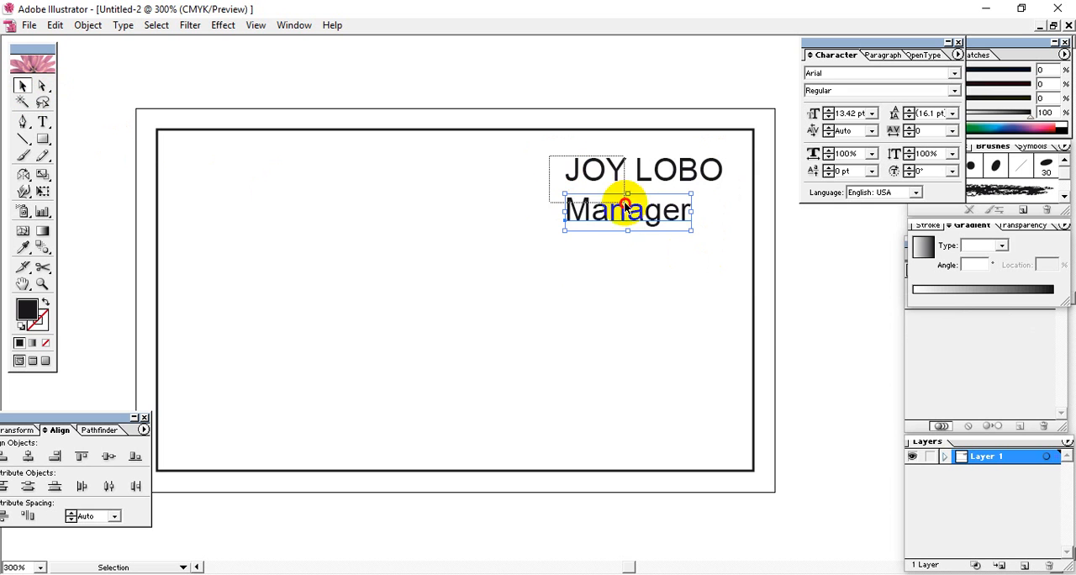
{"action": "left_click", "coordinate": [623, 201], "text": "shift"}
{"action": "left_click", "coordinate": [65, 418]}
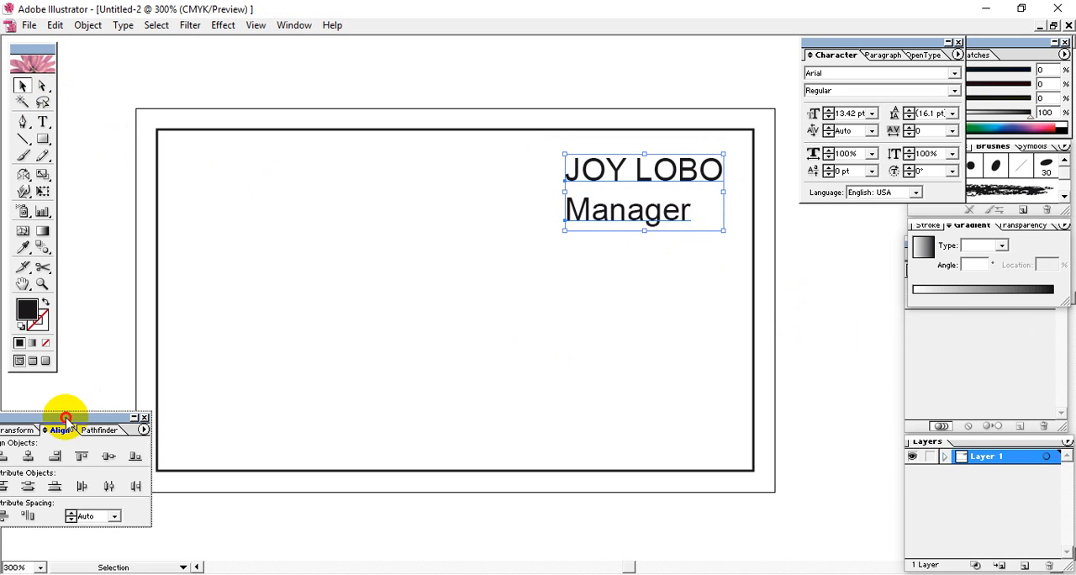
{"action": "left_click_drag", "start_coordinate": [65, 418], "coordinate": [185, 357]}
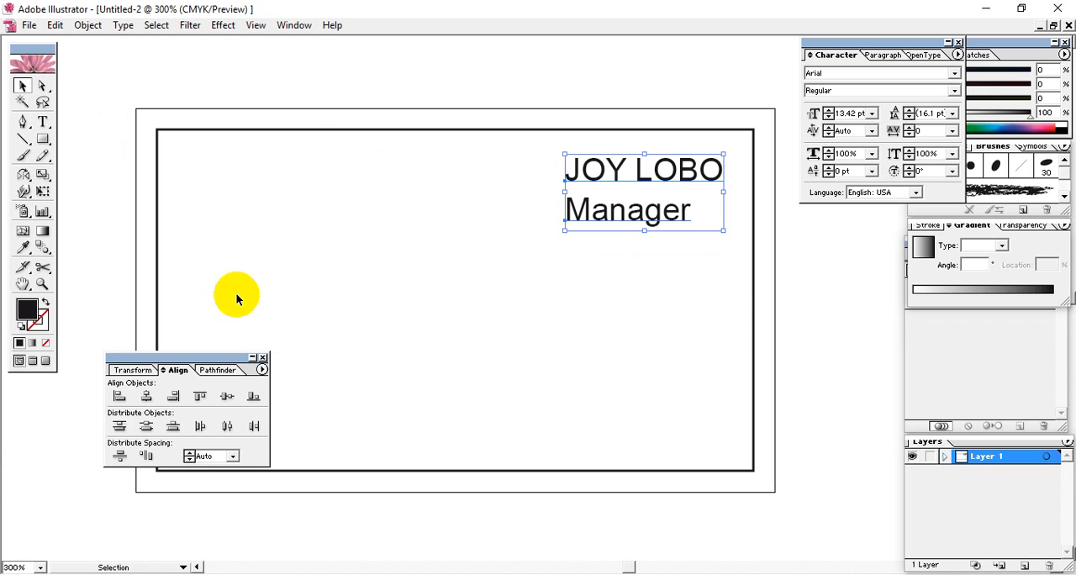
{"action": "left_click", "coordinate": [177, 399]}
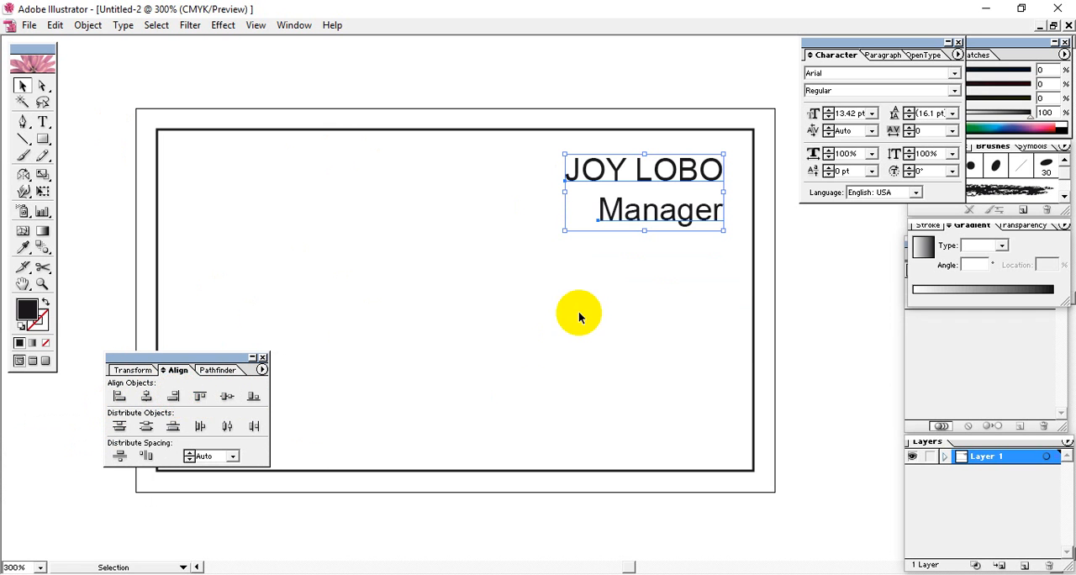
{"action": "left_click", "coordinate": [654, 312]}
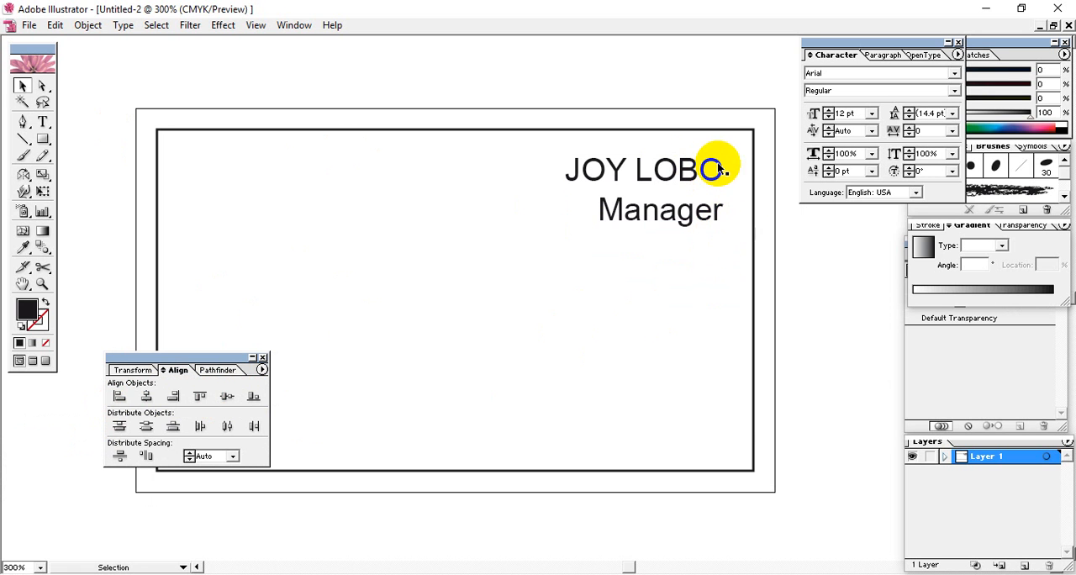
Try horizontal centre alignment and left alignment on the name and the Manager line
{"action": "left_click_drag", "start_coordinate": [663, 257], "coordinate": [613, 158]}
{"action": "left_click", "coordinate": [148, 397]}
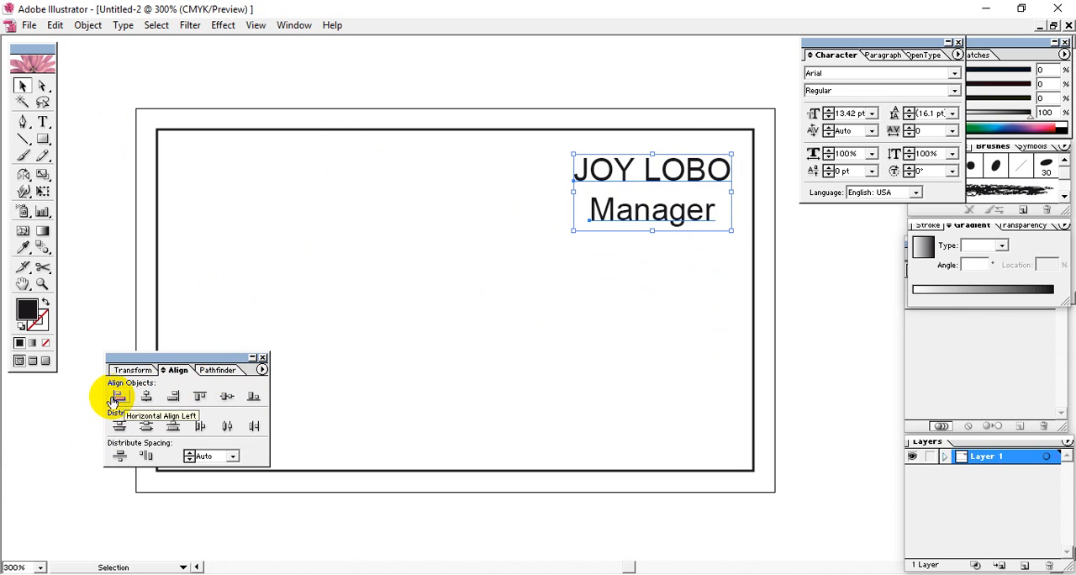
{"action": "left_click", "coordinate": [118, 399]}
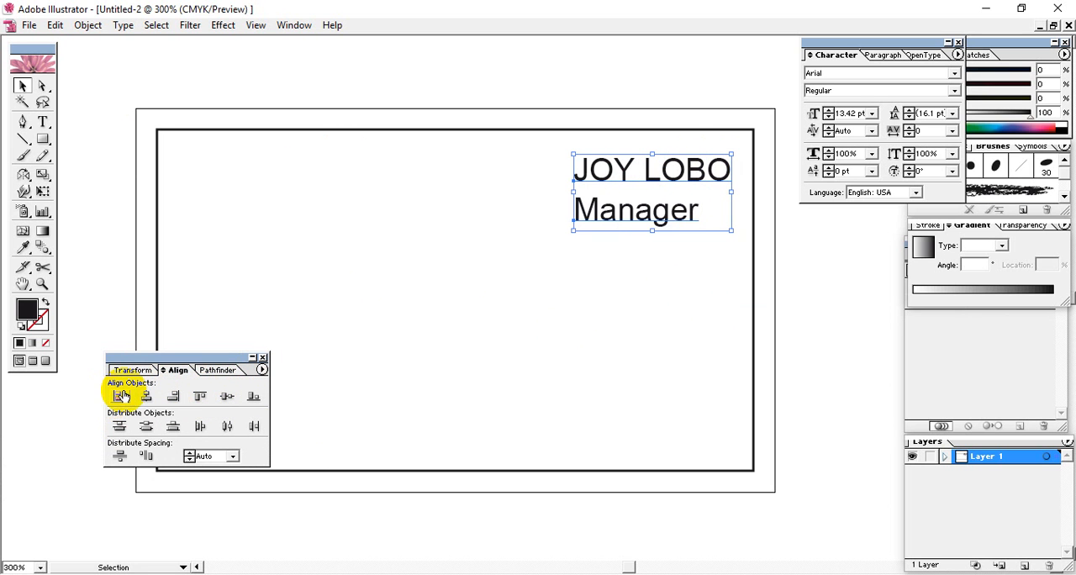
Apply Horizontal Align Right to both text lines again and nudge them slightly left inside the inner rectangle
{"action": "left_click", "coordinate": [173, 397]}
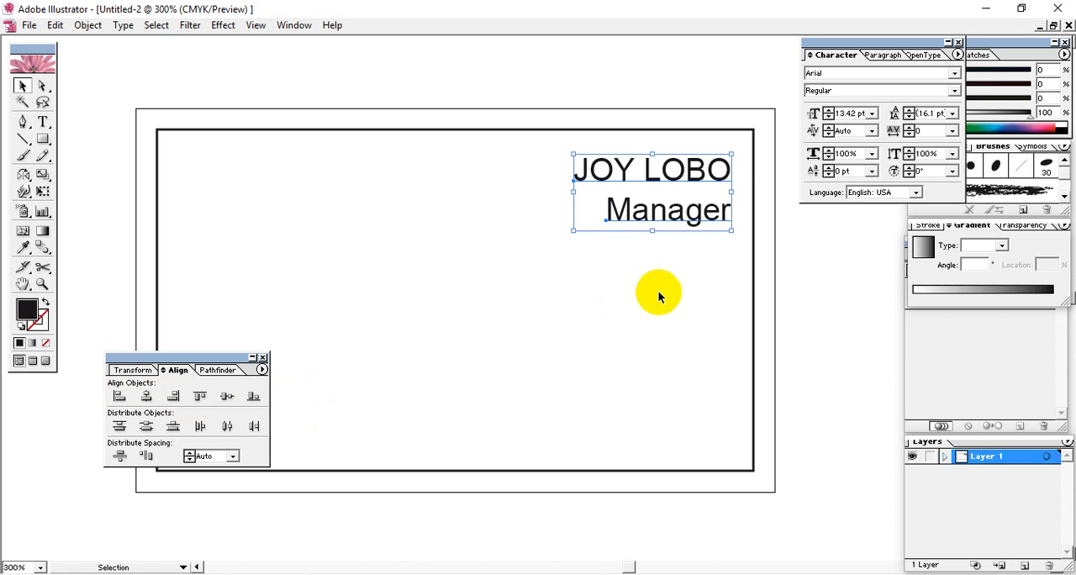
{"action": "left_click_drag", "start_coordinate": [720, 278], "coordinate": [665, 148]}
{"action": "key", "text": "Left"}
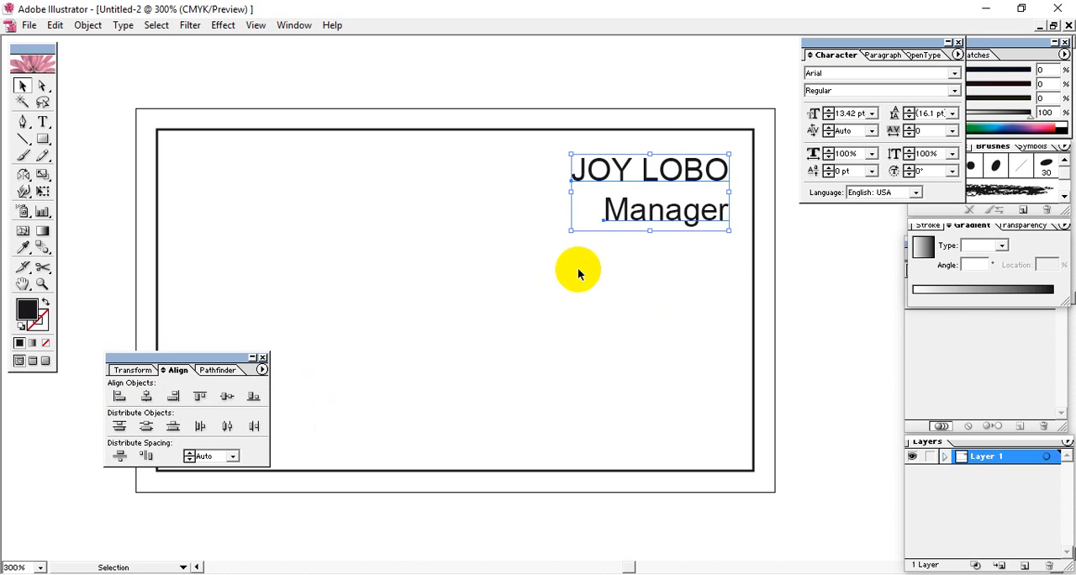
{"action": "left_click", "coordinate": [690, 260]}
With both text lines selected, hide the character settings and display them again to locate the font style and size
{"action": "left_click", "coordinate": [680, 221]}
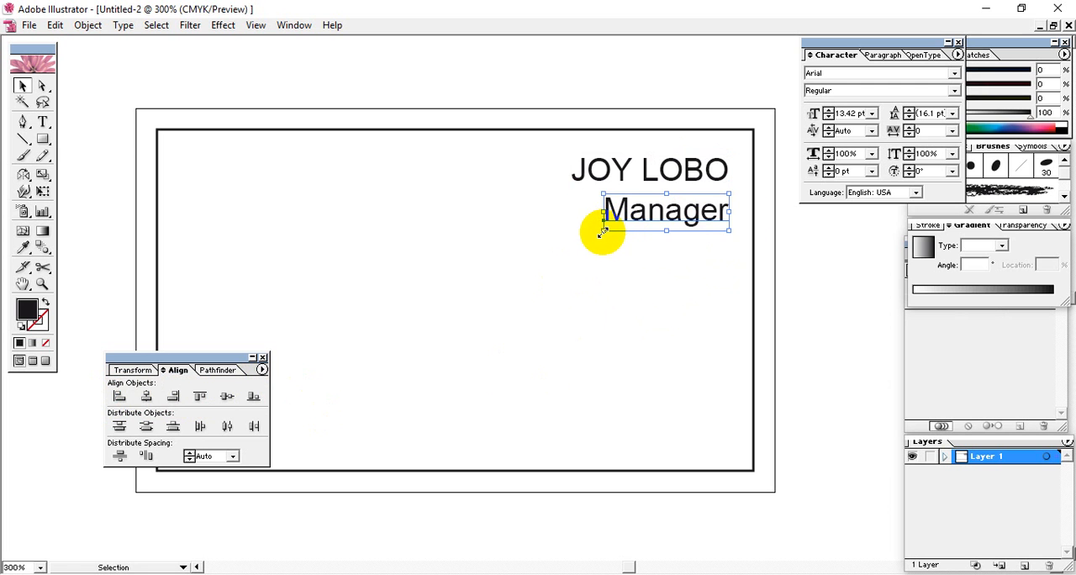
{"action": "left_click", "coordinate": [659, 173]}
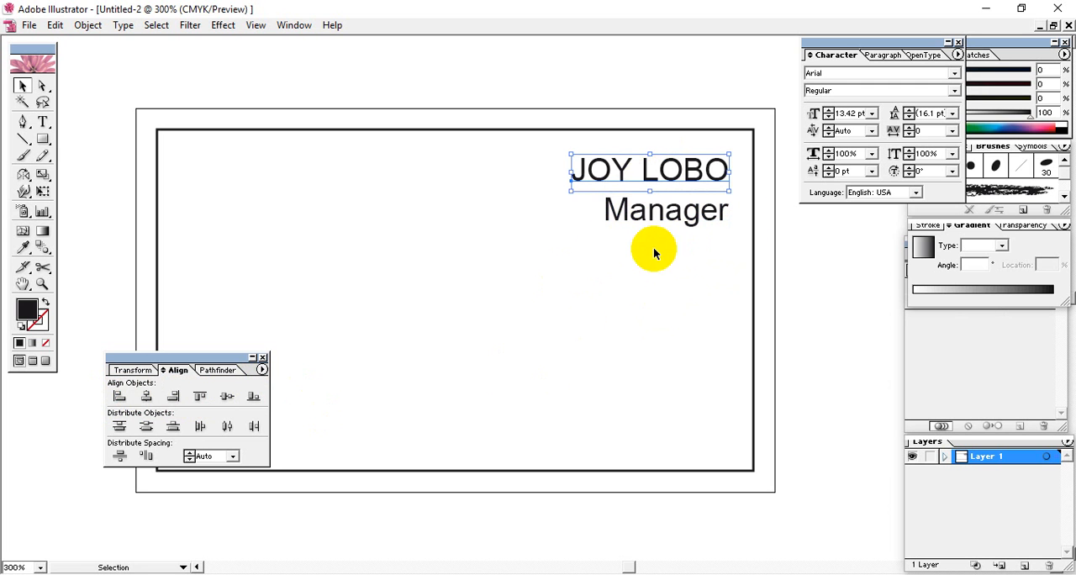
{"action": "left_click_drag", "start_coordinate": [655, 252], "coordinate": [618, 175]}
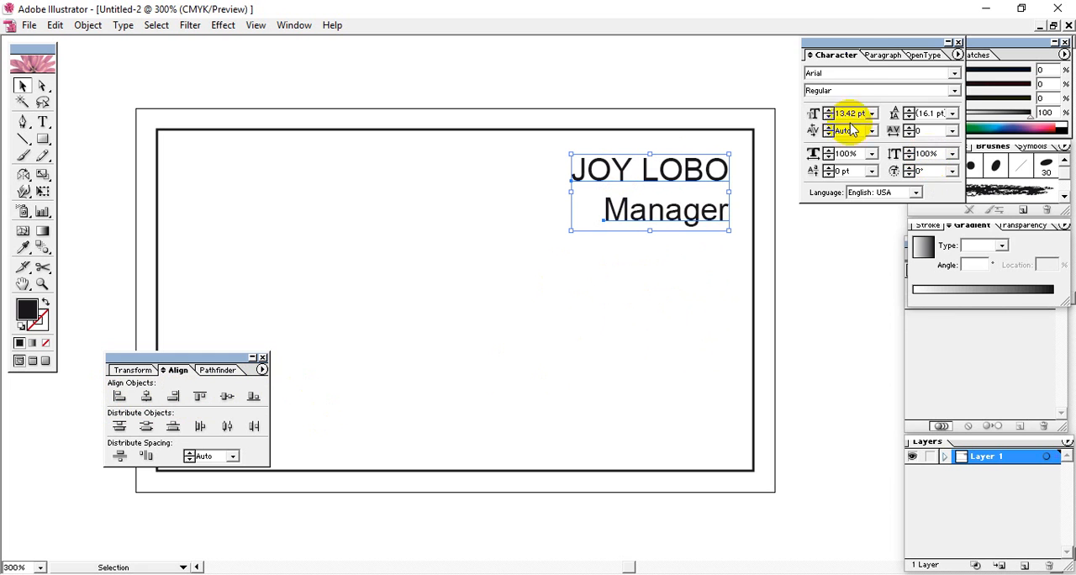
{"action": "left_click_drag", "start_coordinate": [860, 41], "coordinate": [854, 89]}
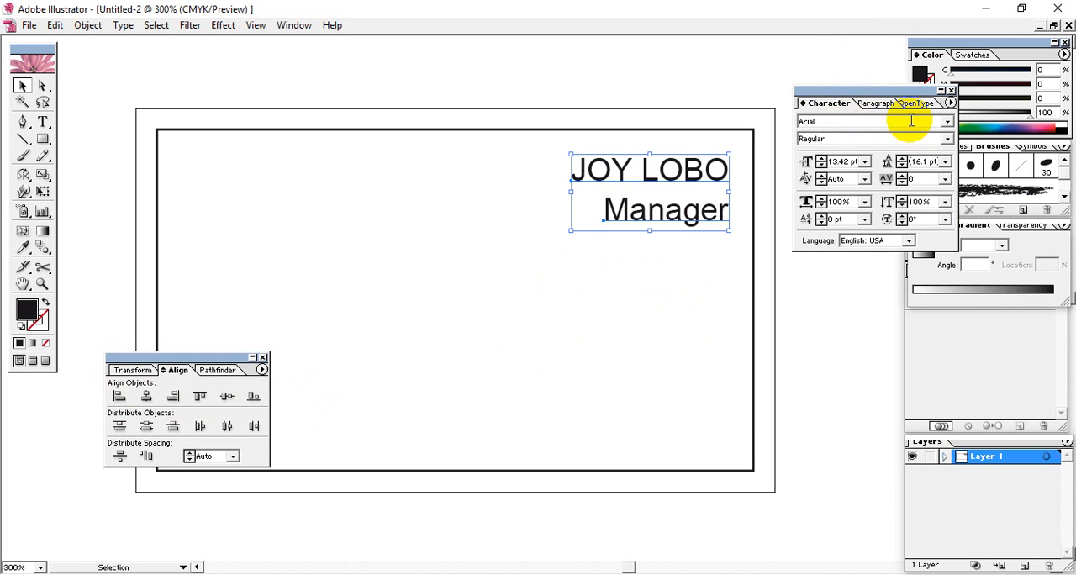
{"action": "left_click", "coordinate": [952, 91]}
{"action": "left_click", "coordinate": [299, 26]}
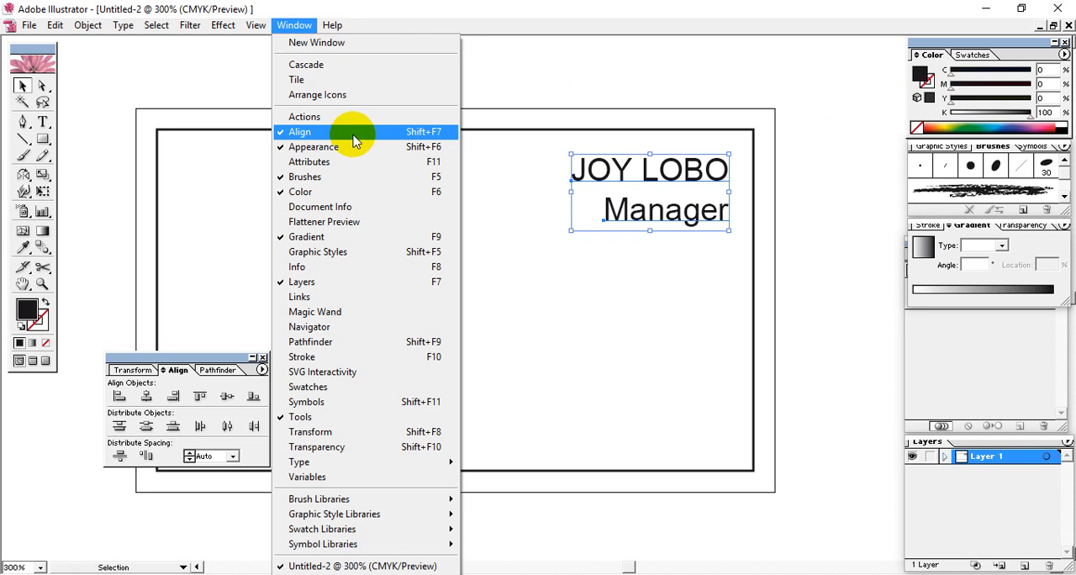
{"action": "mouse_move", "coordinate": [341, 464]}
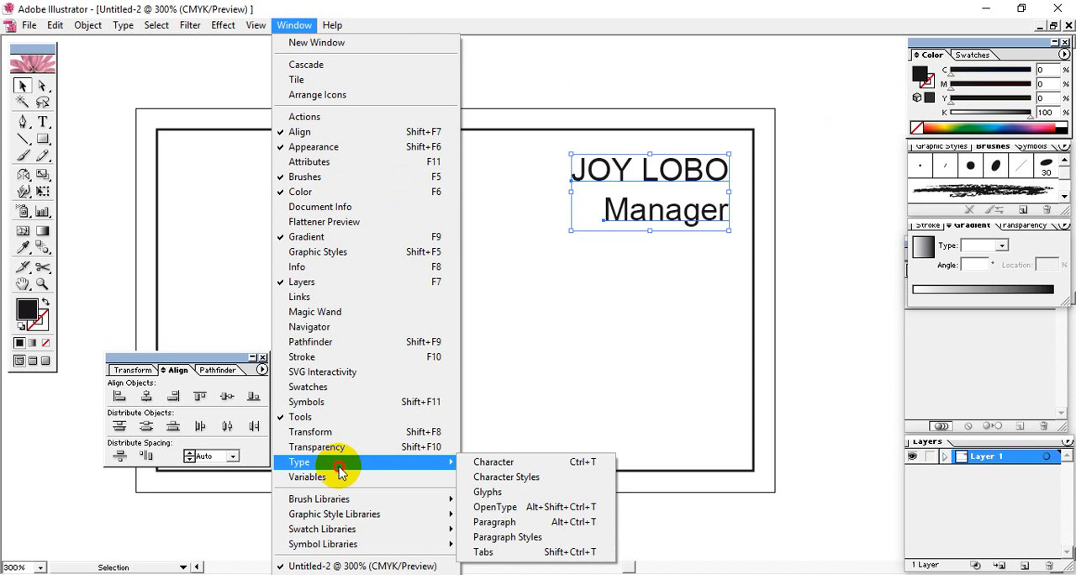
{"action": "left_click", "coordinate": [585, 463]}
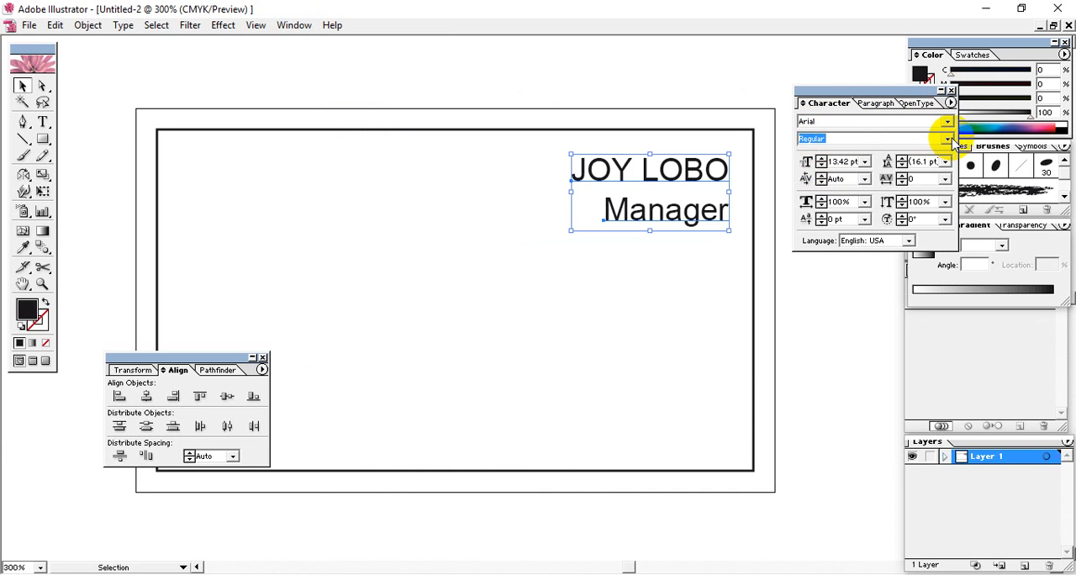
{"action": "left_click", "coordinate": [811, 138]}
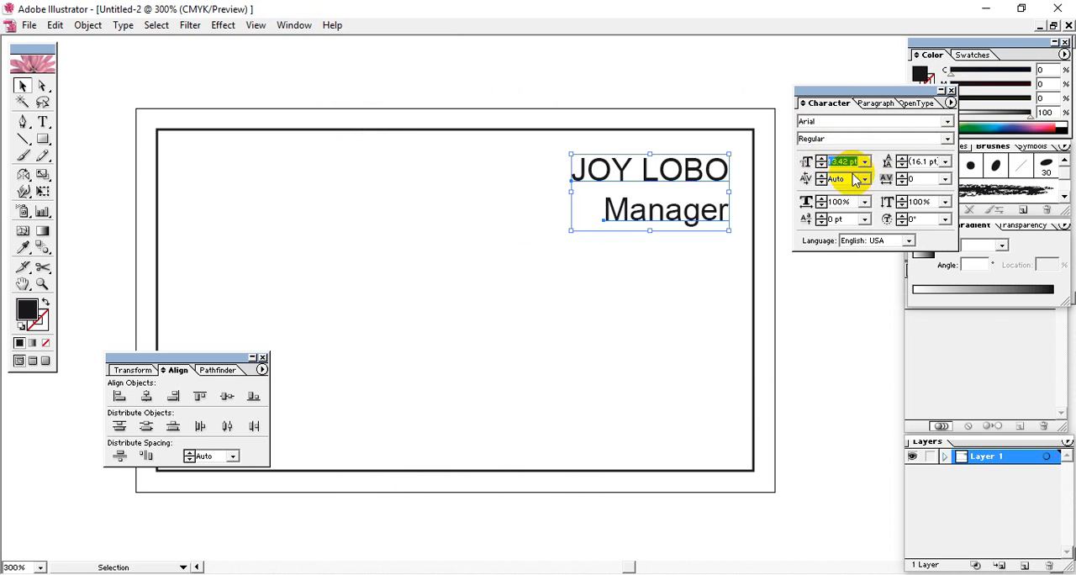
{"action": "left_click", "coordinate": [690, 251]}
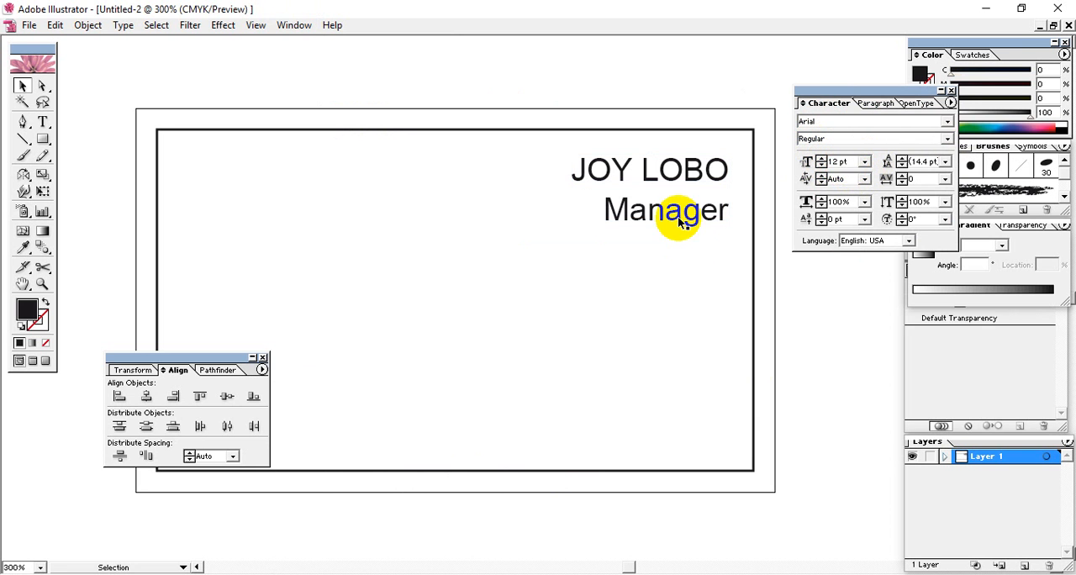
Set the Manager line's font size to 10 pt and right-align it with the name
{"action": "left_click", "coordinate": [679, 216]}
{"action": "left_click", "coordinate": [849, 162]}
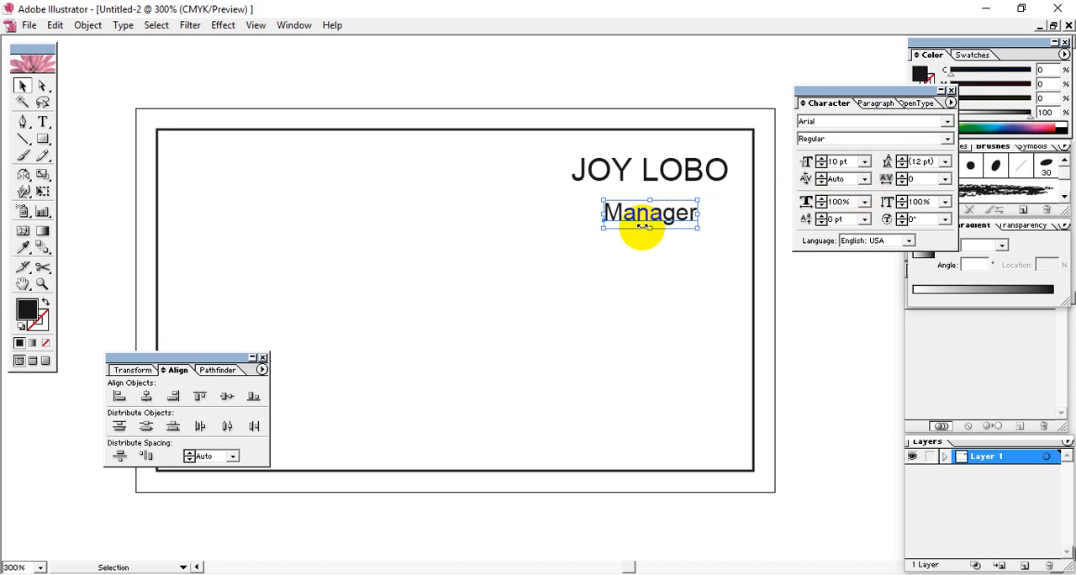
{"action": "left_click", "coordinate": [598, 173], "text": "shift"}
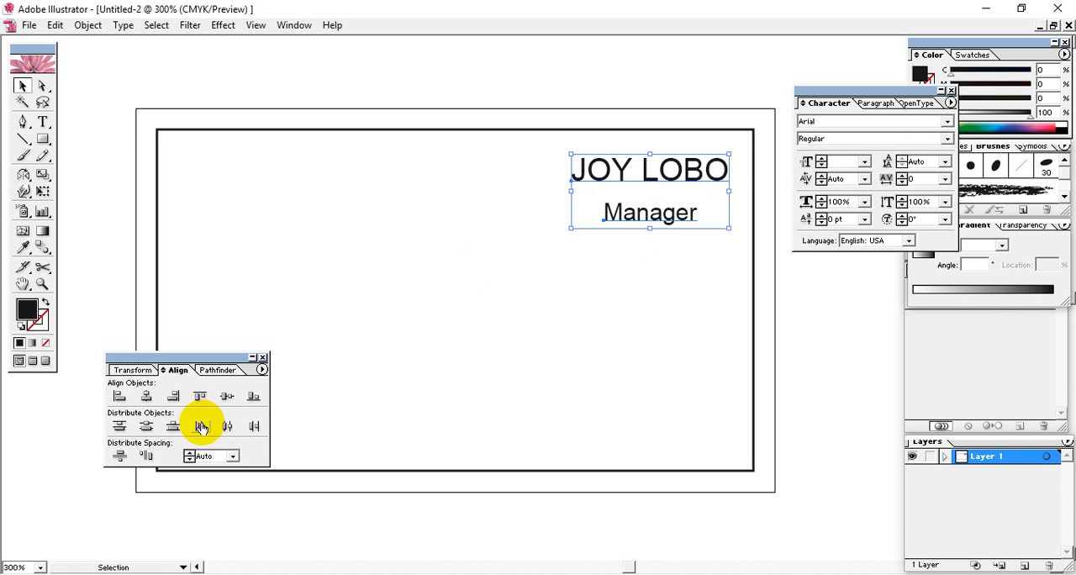
{"action": "left_click", "coordinate": [175, 396]}
{"action": "left_click", "coordinate": [496, 353]}
Move the Manager line slightly up toward the name and shift the alignment options off the card
{"action": "left_click", "coordinate": [689, 215]}
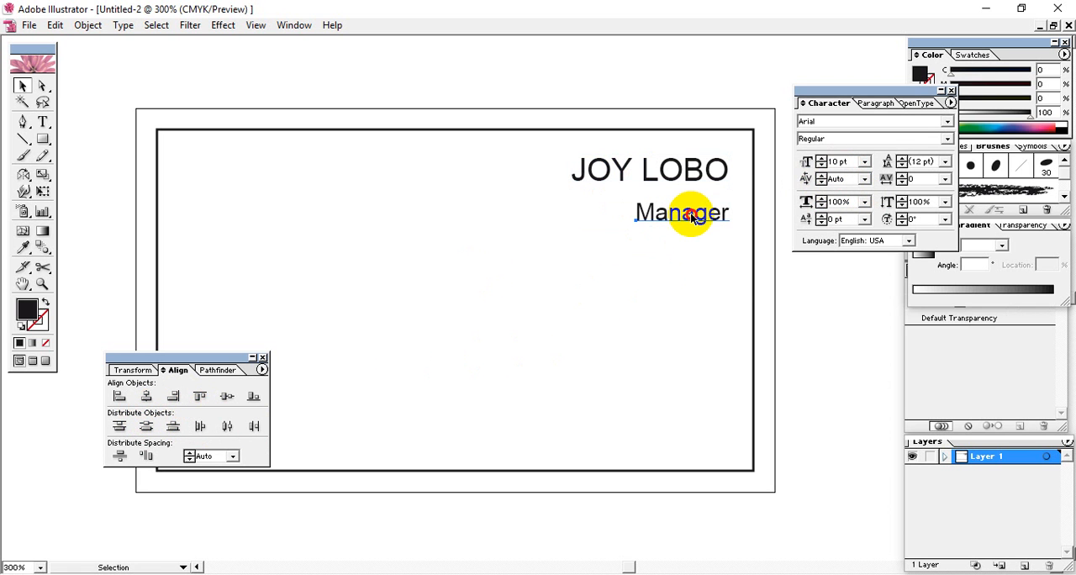
{"action": "left_click_drag", "start_coordinate": [690, 215], "coordinate": [684, 210]}
{"action": "left_click", "coordinate": [678, 175]}
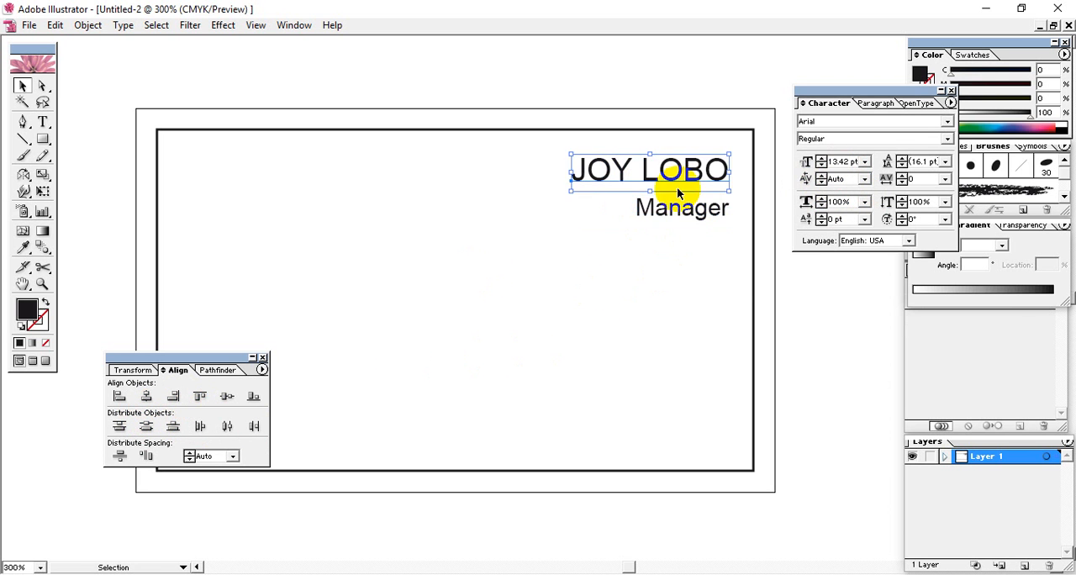
{"action": "left_click", "coordinate": [388, 341]}
{"action": "left_click_drag", "start_coordinate": [210, 355], "coordinate": [91, 389]}
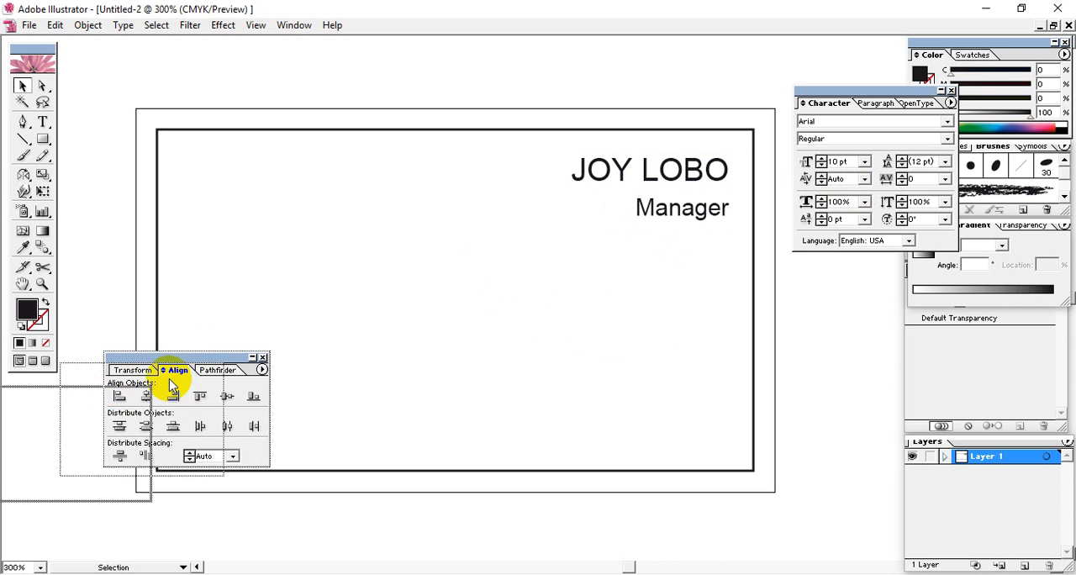
Draw a black rectangle 3.5 in wide and 0.7 in high on the card
{"action": "key", "text": "space"}
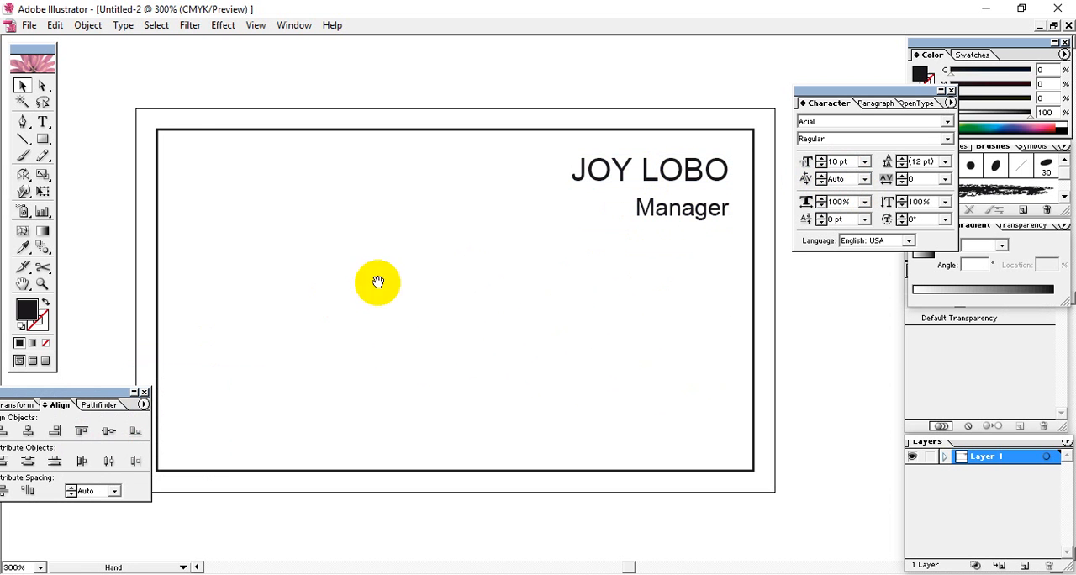
{"action": "mouse_move", "coordinate": [378, 284]}
{"action": "left_mouse_down"}
{"action": "mouse_move", "coordinate": [413, 286]}
{"action": "mouse_move", "coordinate": [392, 274]}
{"action": "left_mouse_up"}
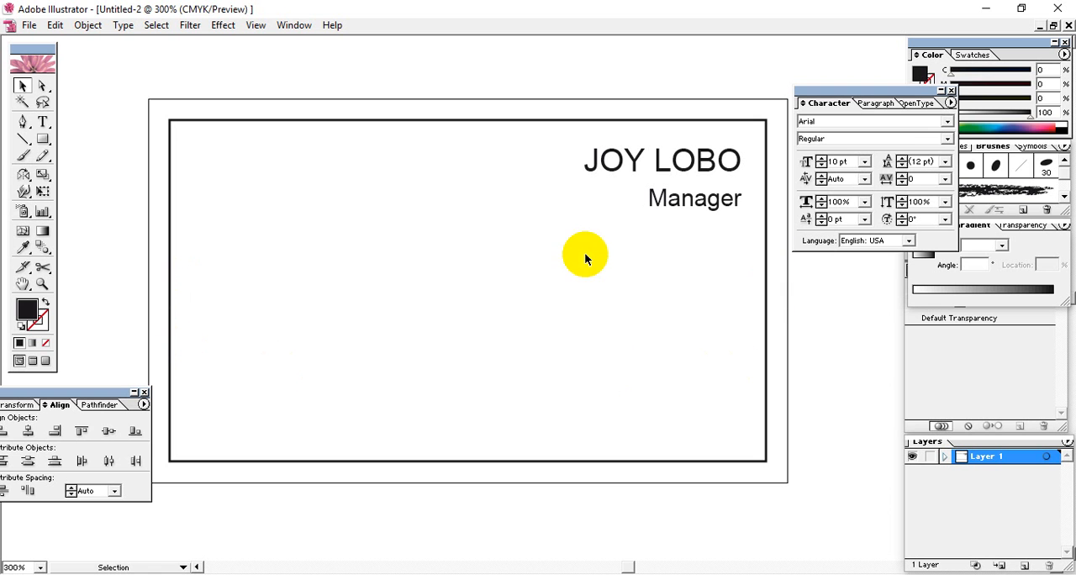
{"action": "left_click", "coordinate": [43, 141]}
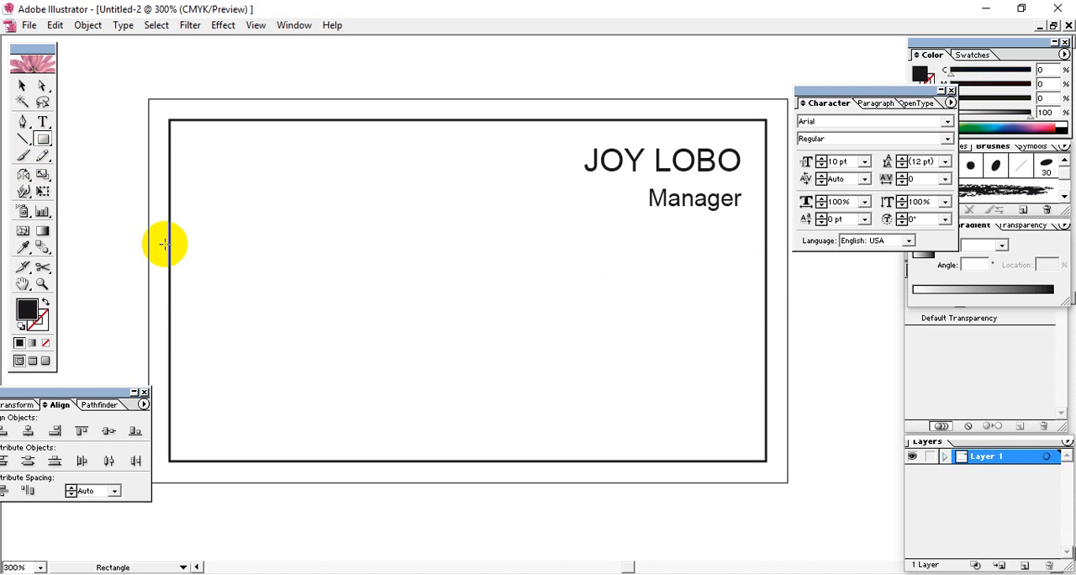
{"action": "left_click", "coordinate": [331, 199]}
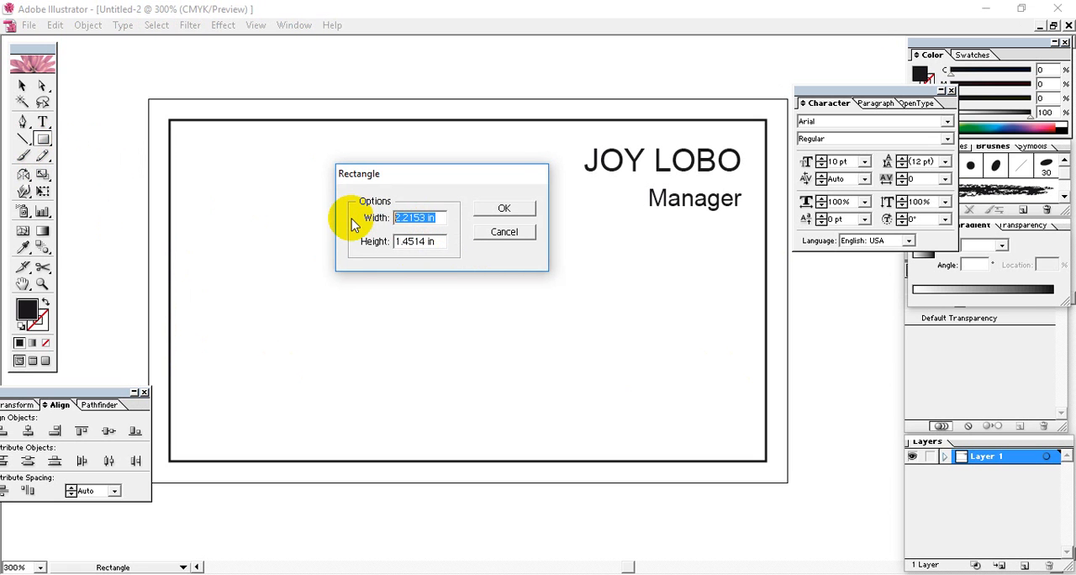
{"action": "type", "text": "3.5"}
{"action": "key", "text": "Tab"}
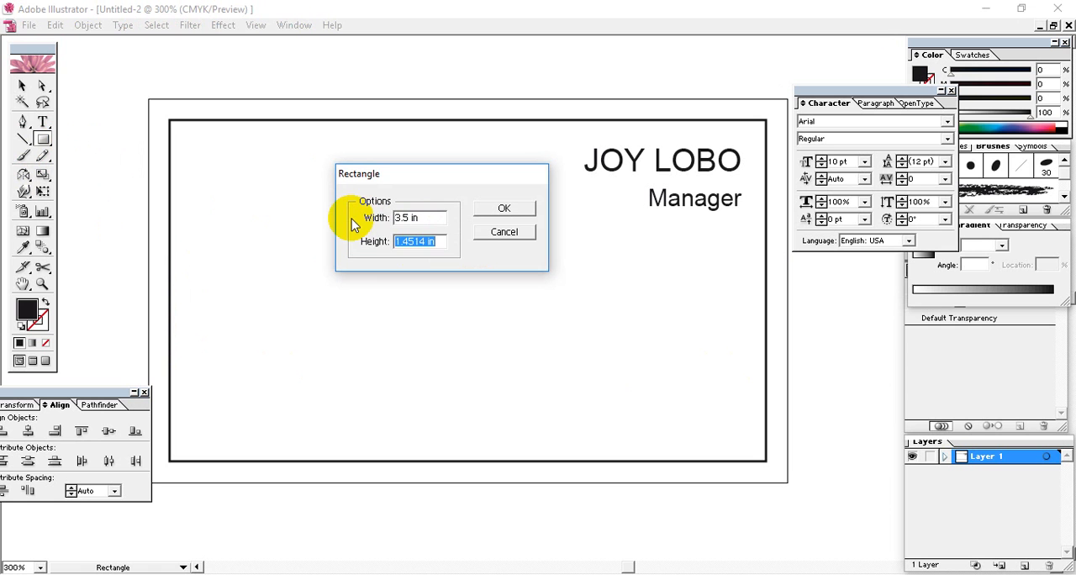
{"action": "type", "text": "0.7"}
{"action": "key", "text": "Return"}
Place the black rectangle as a band across the card below the Manager line, flush with the inner rectangle's side edges
{"action": "left_click", "coordinate": [22, 85]}
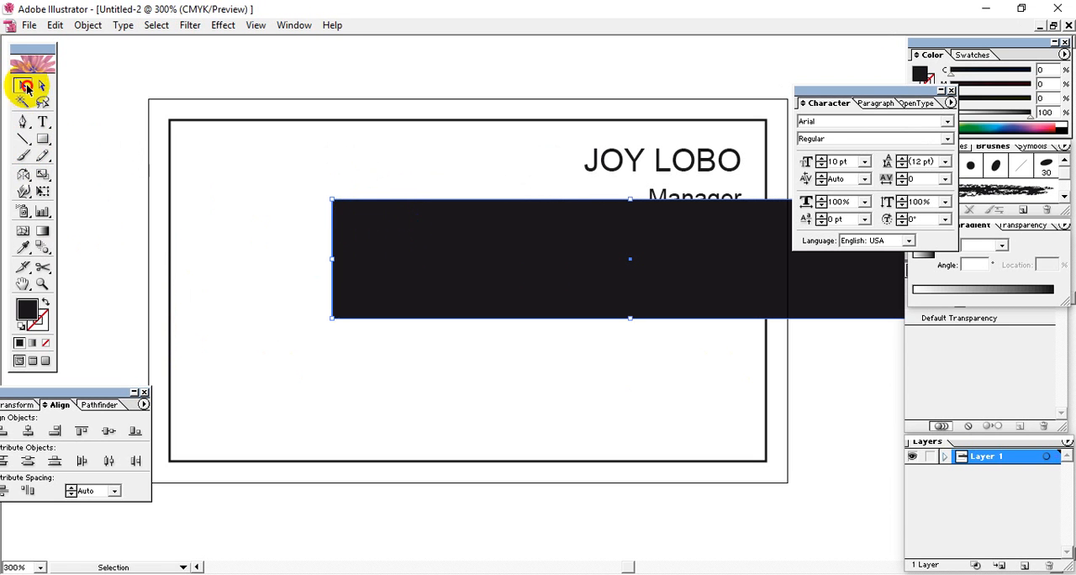
{"action": "left_click_drag", "start_coordinate": [497, 254], "coordinate": [347, 288]}
{"action": "left_click", "coordinate": [786, 389]}
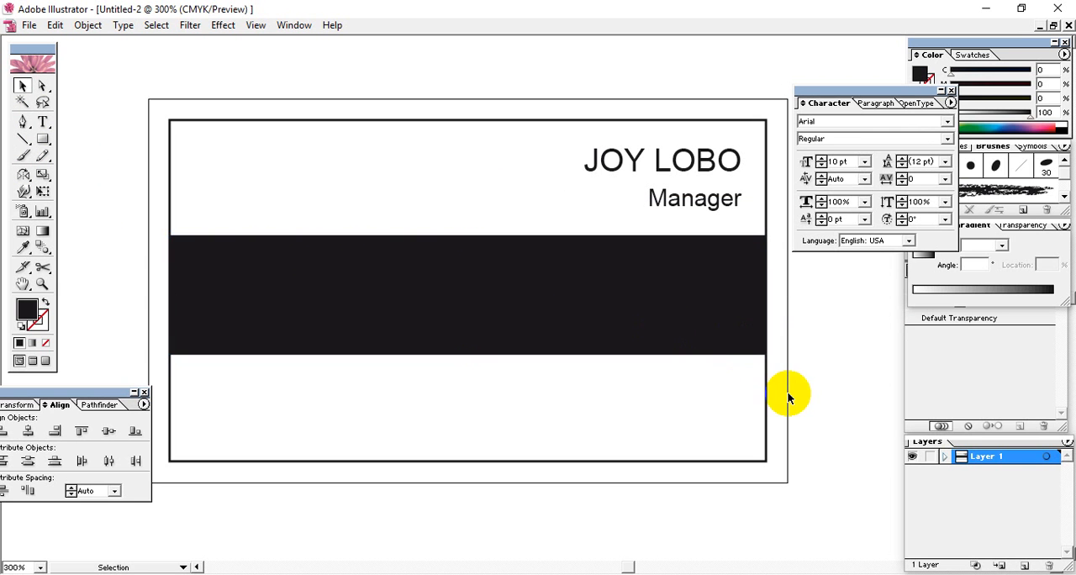
{"action": "left_click_drag", "start_coordinate": [656, 312], "coordinate": [658, 314]}
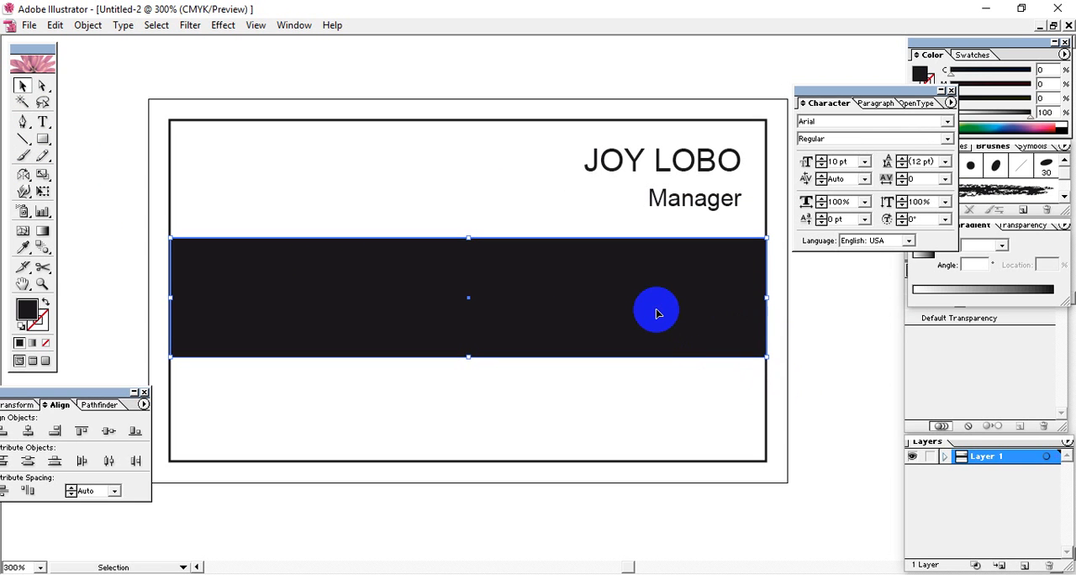
{"action": "left_click", "coordinate": [786, 418]}
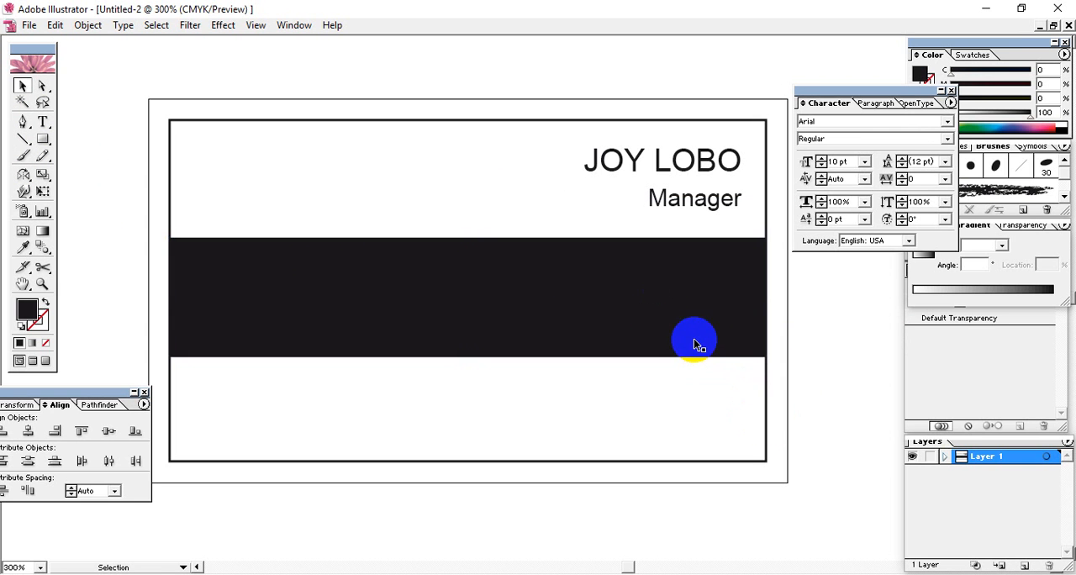
{"action": "left_click", "coordinate": [695, 343]}
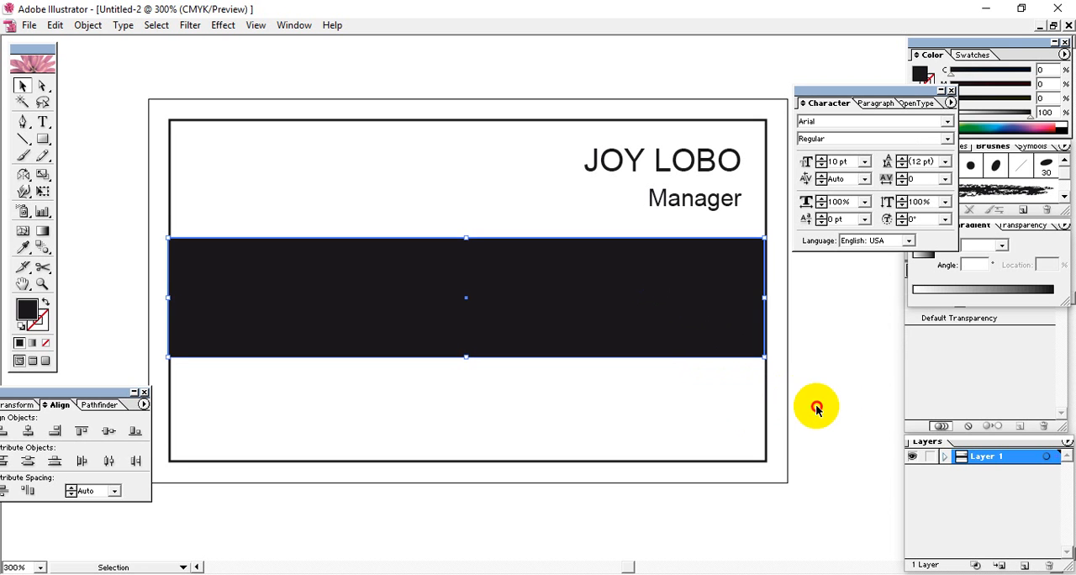
{"action": "left_click_drag", "start_coordinate": [720, 340], "coordinate": [720, 341]}
{"action": "left_click", "coordinate": [849, 423]}
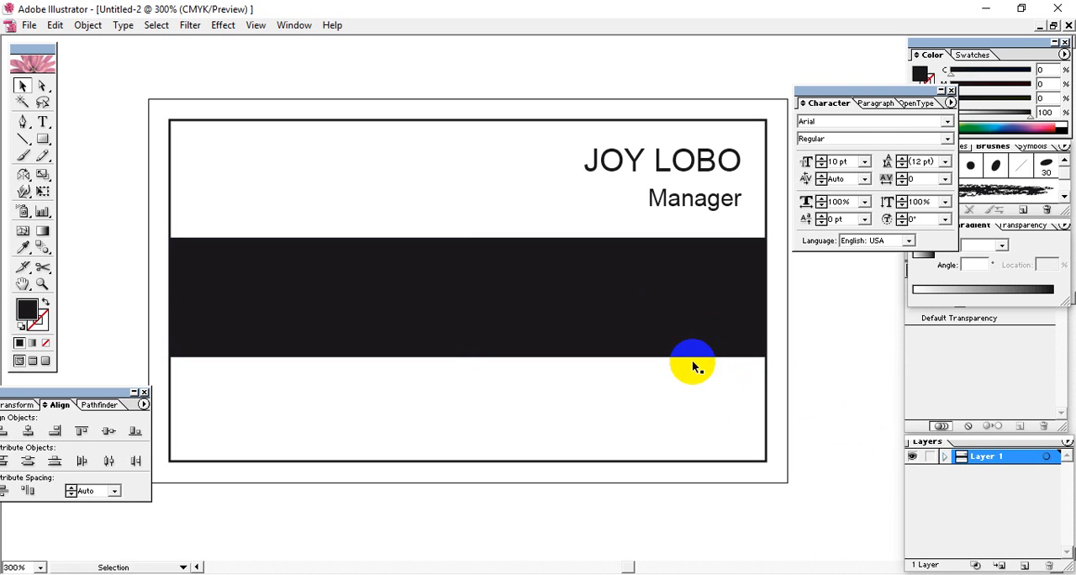
{"action": "left_click", "coordinate": [658, 330]}
{"action": "left_click", "coordinate": [829, 390]}
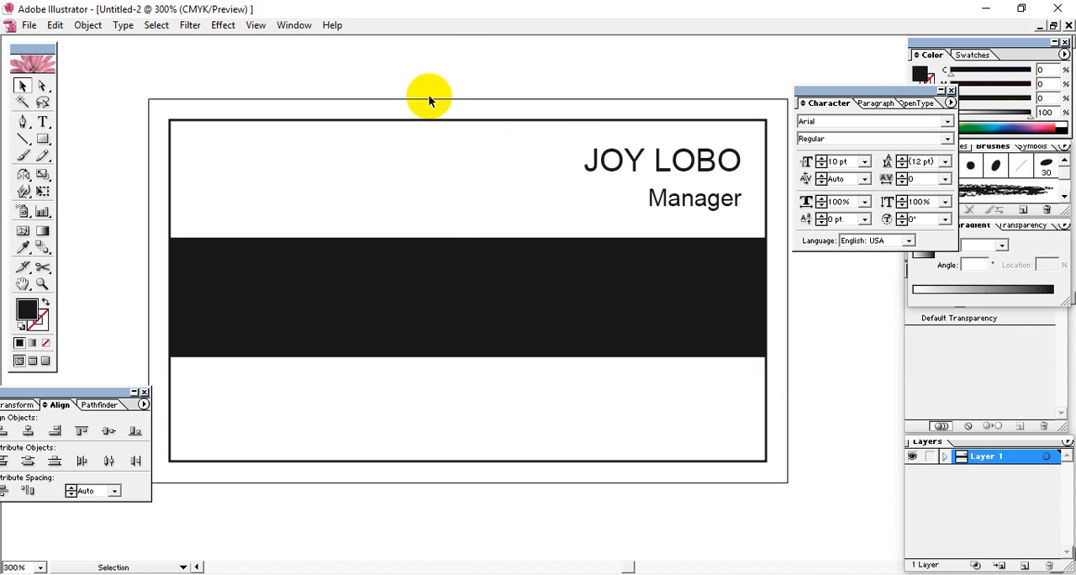
Copy the whole Health Care logo from the Untitled-1 document and paste it into the Untitled-2 business card
{"action": "left_click", "coordinate": [293, 25]}
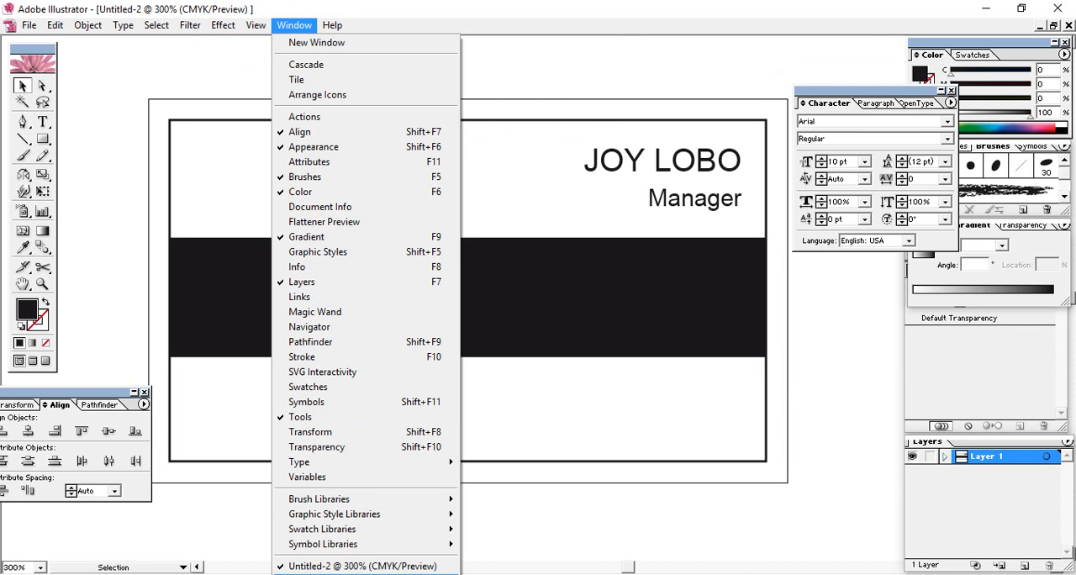
{"action": "left_click", "coordinate": [375, 574]}
{"action": "mouse_move", "coordinate": [629, 178]}
{"action": "left_mouse_down"}
{"action": "mouse_move", "coordinate": [231, 379]}
{"action": "mouse_move", "coordinate": [168, 436]}
{"action": "left_mouse_up"}
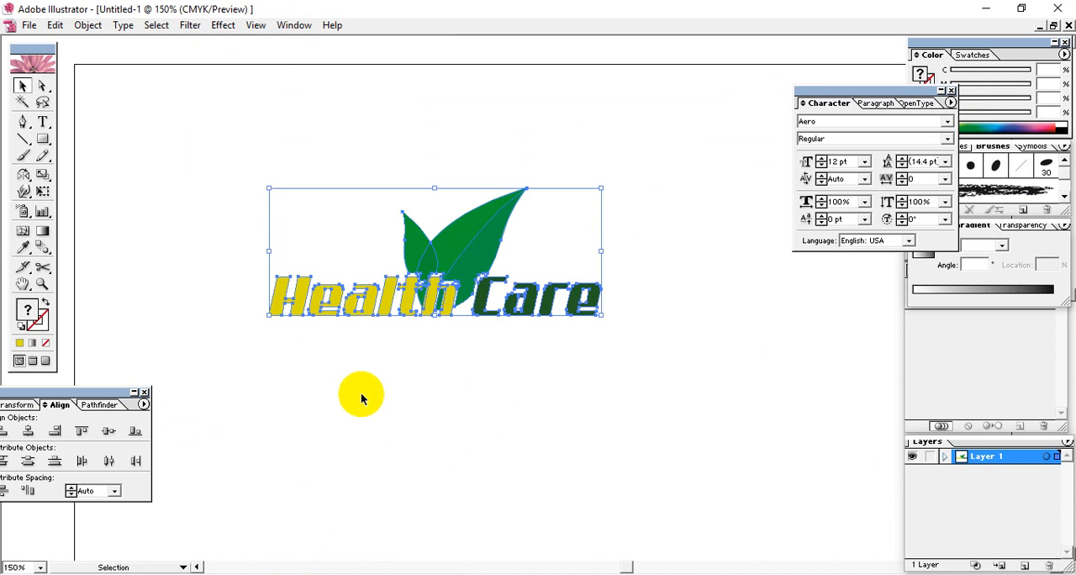
{"action": "left_click", "coordinate": [293, 25]}
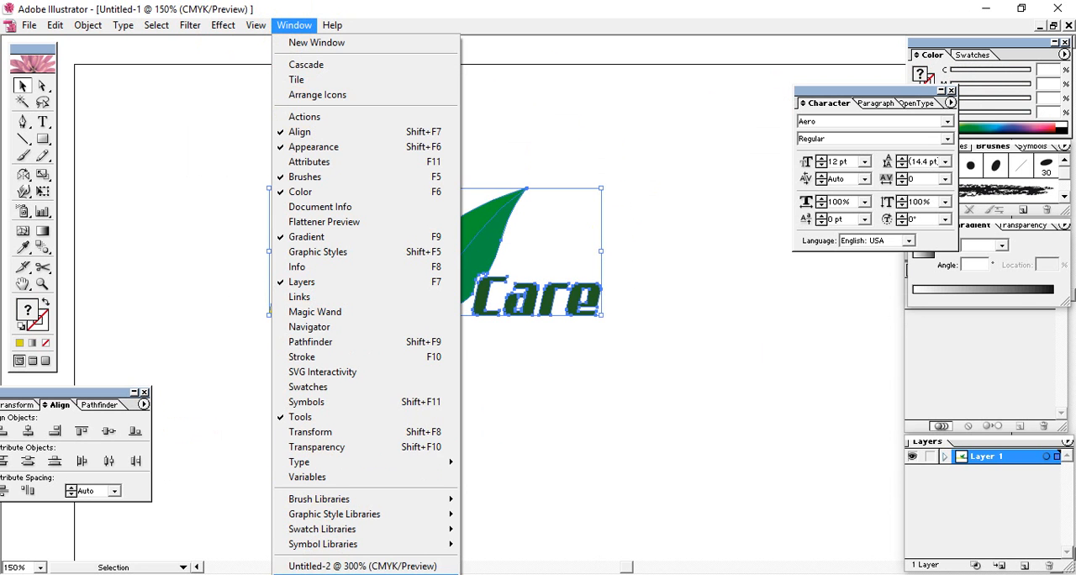
{"action": "left_click", "coordinate": [335, 567]}
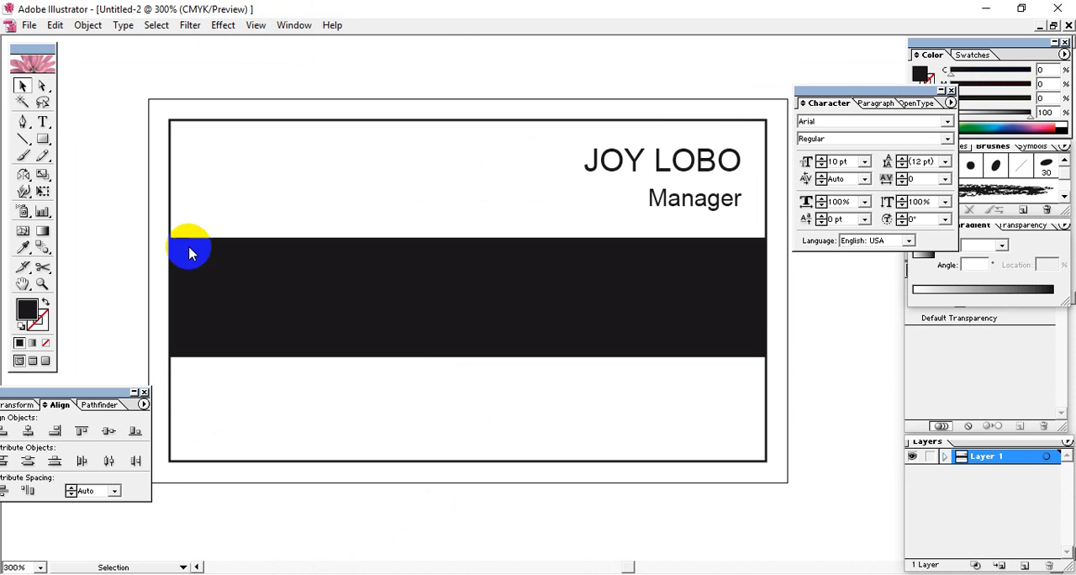
{"action": "left_click", "coordinate": [54, 25]}
{"action": "left_click", "coordinate": [80, 115]}
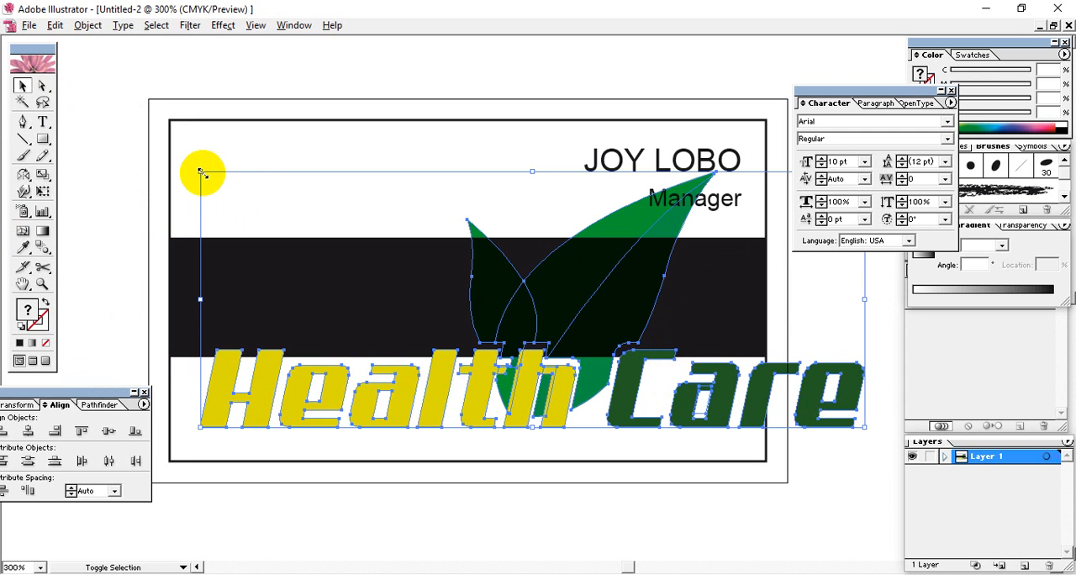
Scale the Health Care logo down proportionally to fit within the black band and position it slightly left of the card's centre
{"action": "left_click_drag", "start_coordinate": [200, 173], "coordinate": [271, 252]}
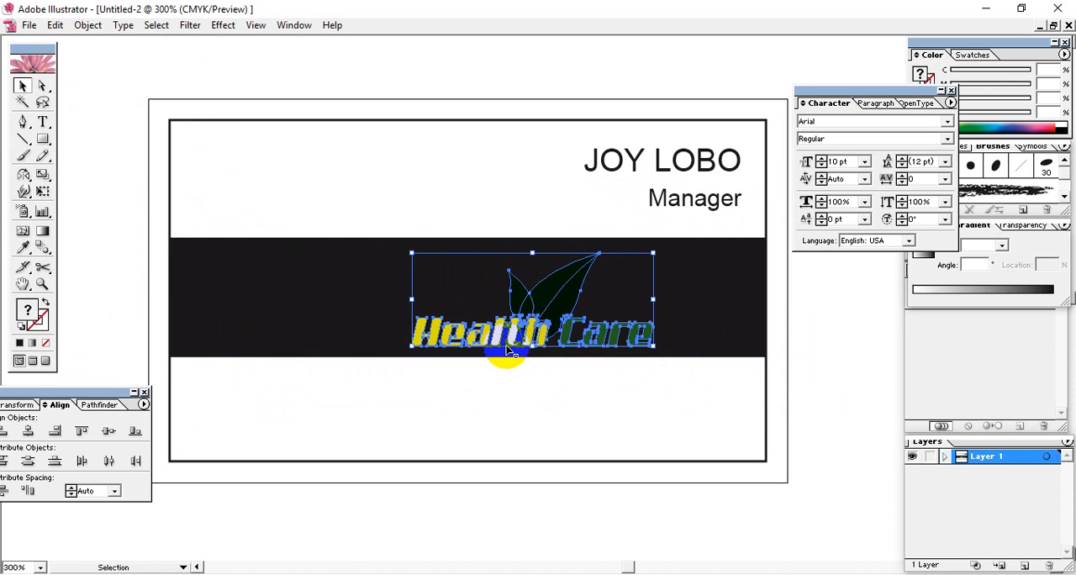
{"action": "left_click_drag", "start_coordinate": [507, 337], "coordinate": [410, 326]}
{"action": "key", "text": "Down"}
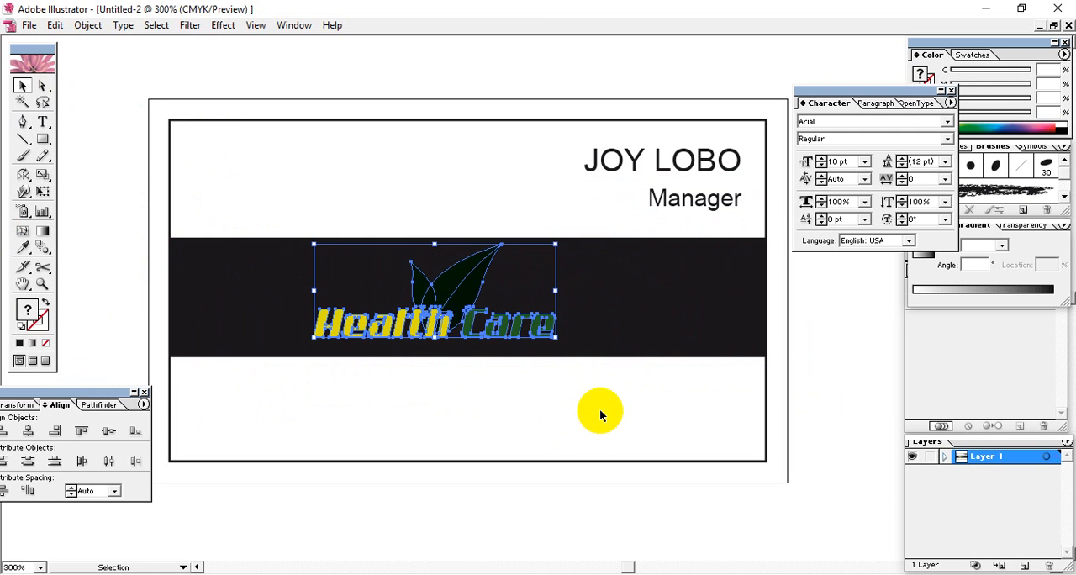
{"action": "left_click", "coordinate": [489, 233]}
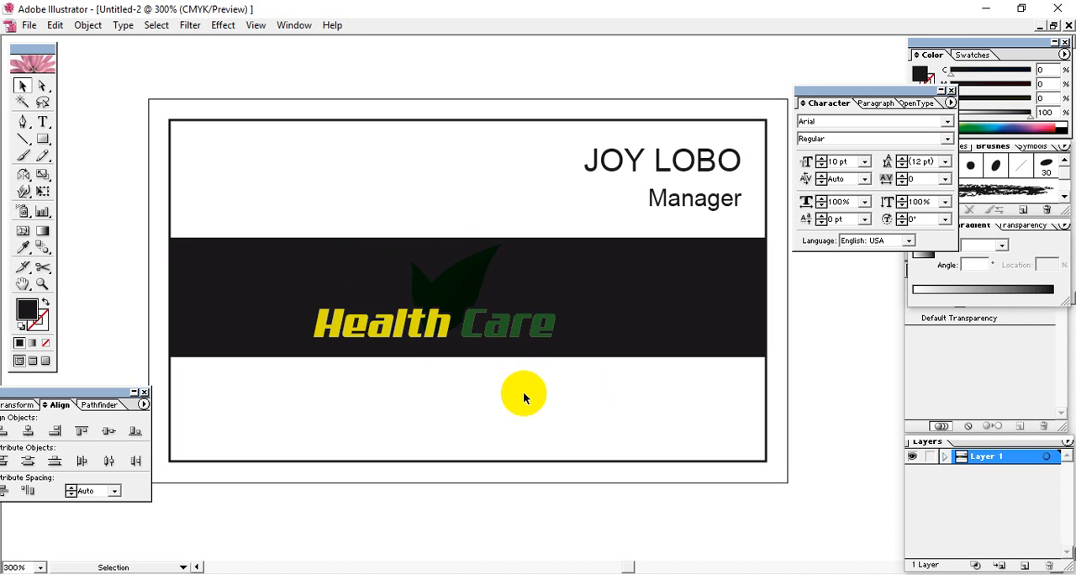
Fill the band behind the logo with pale green (C 16.08, M 0, Y 19.61, K 0) and nudge it slightly left
{"action": "left_click", "coordinate": [580, 317]}
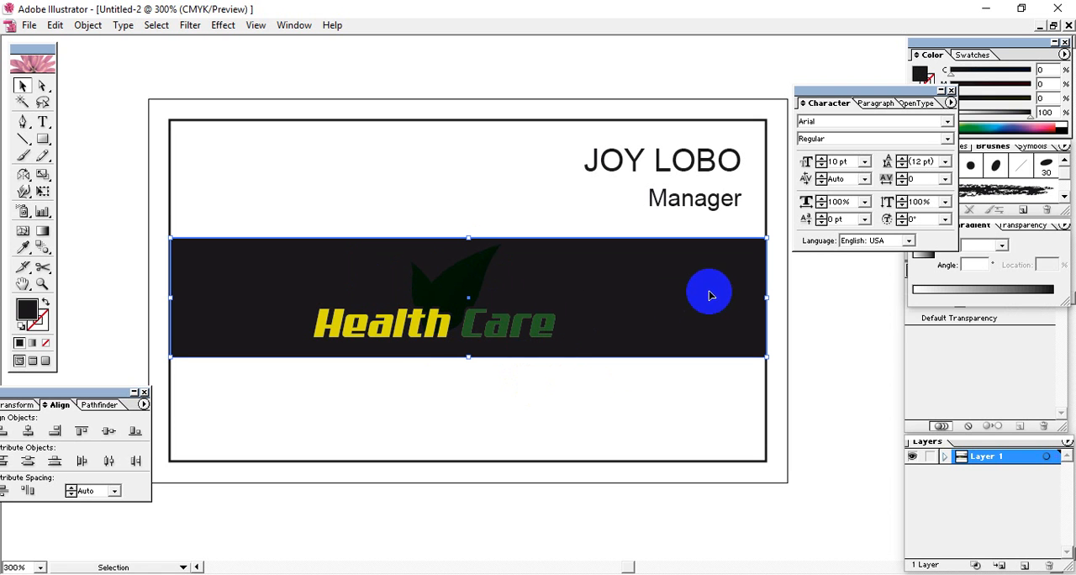
{"action": "left_click", "coordinate": [425, 196]}
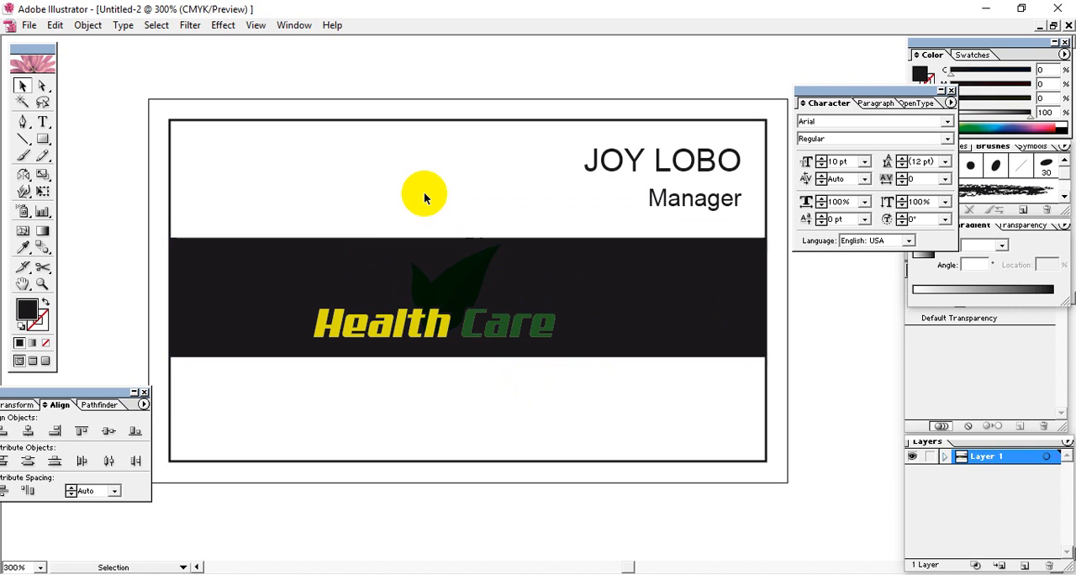
{"action": "left_click", "coordinate": [295, 279]}
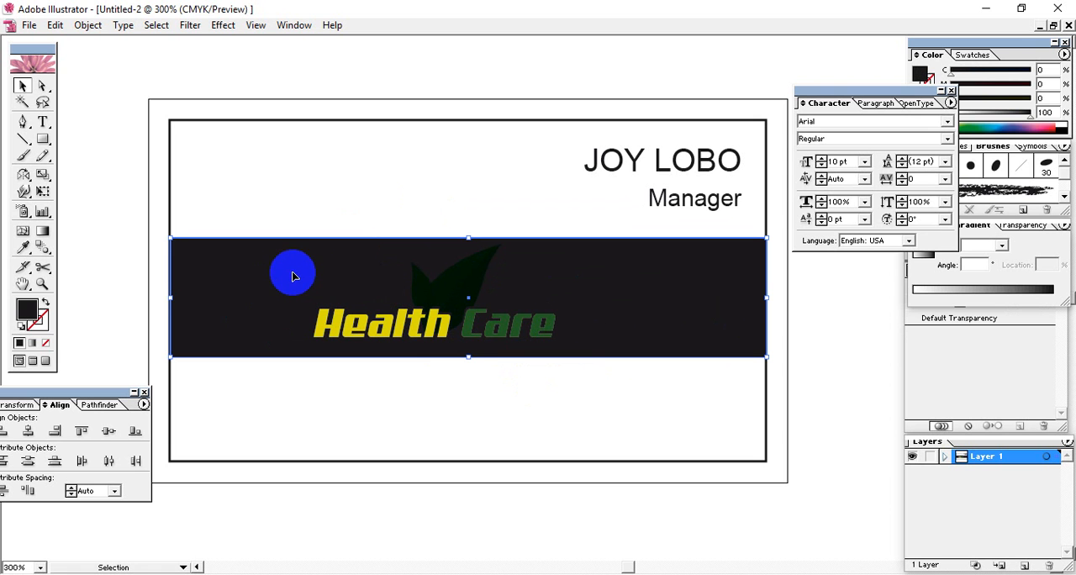
{"action": "left_click", "coordinate": [1009, 54]}
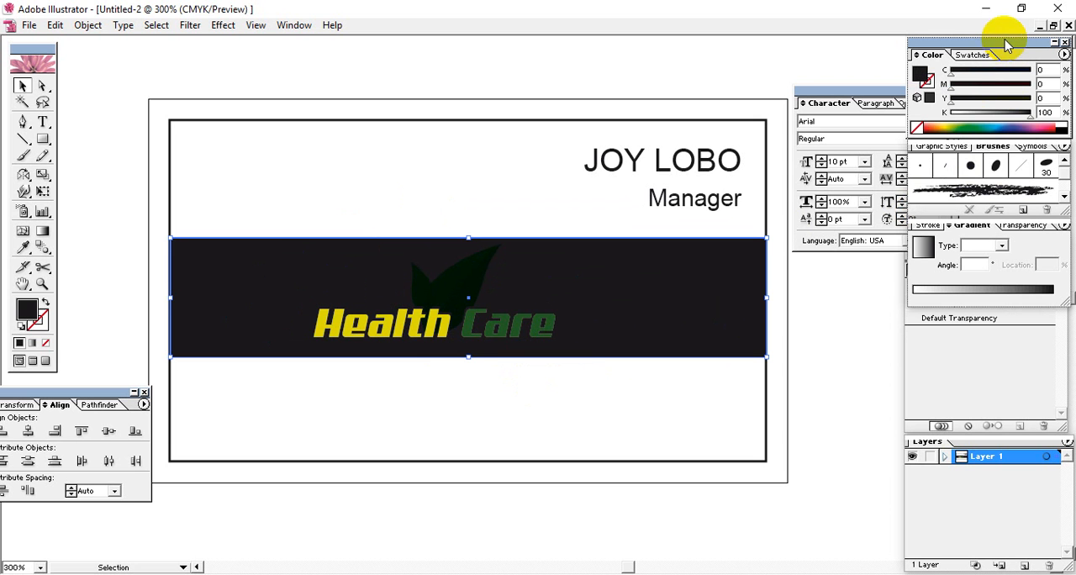
{"action": "left_click", "coordinate": [955, 123]}
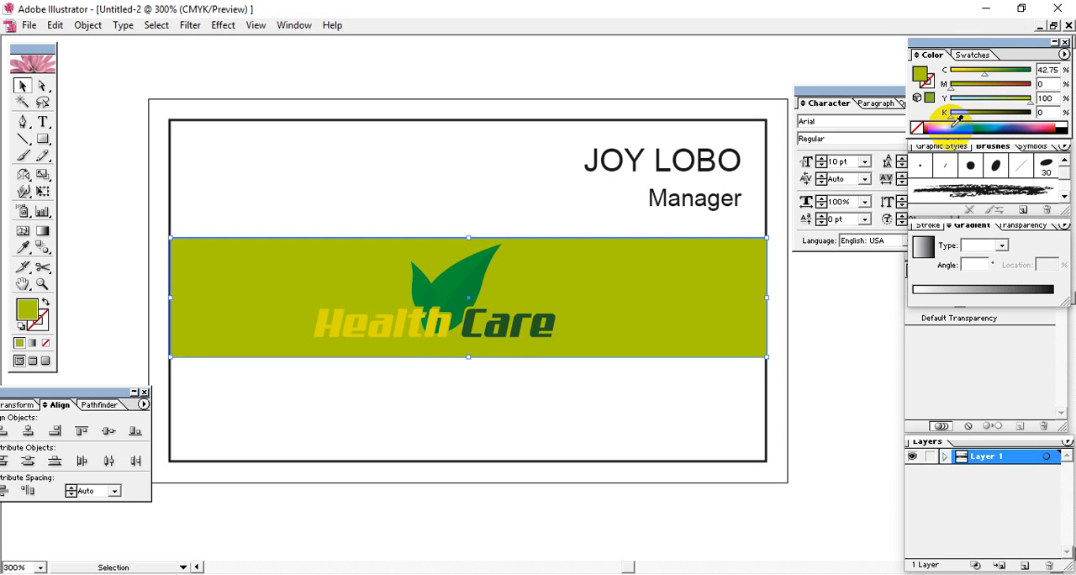
{"action": "left_click", "coordinate": [963, 124]}
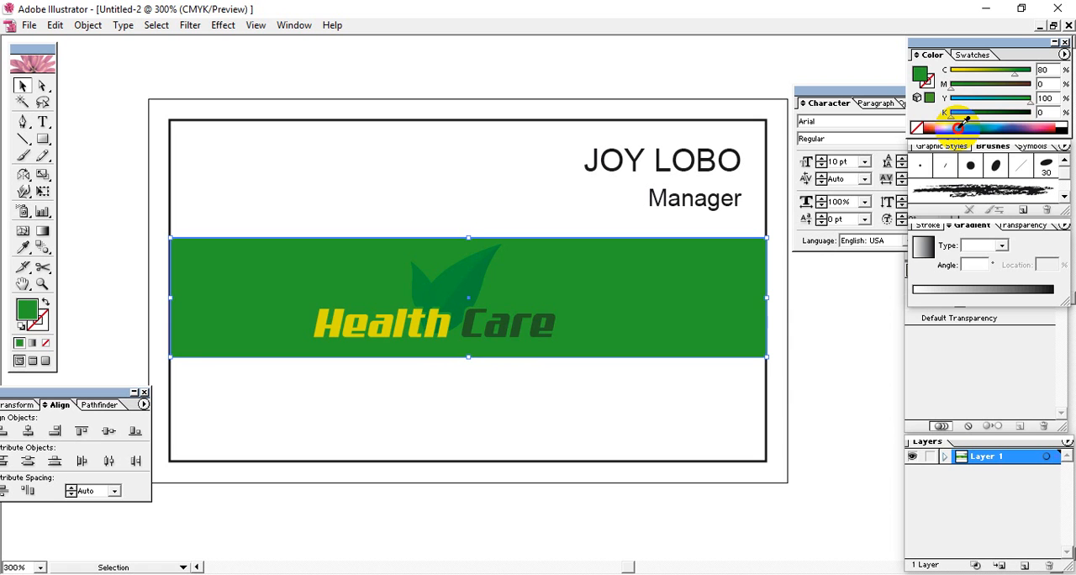
{"action": "left_click", "coordinate": [963, 123]}
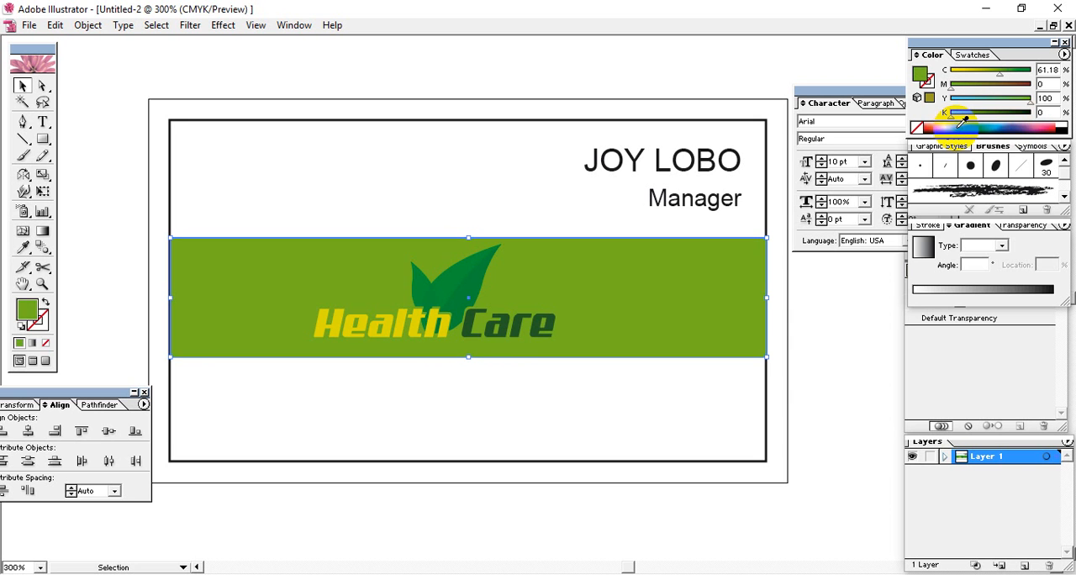
{"action": "left_click", "coordinate": [964, 122]}
{"action": "left_click", "coordinate": [965, 122]}
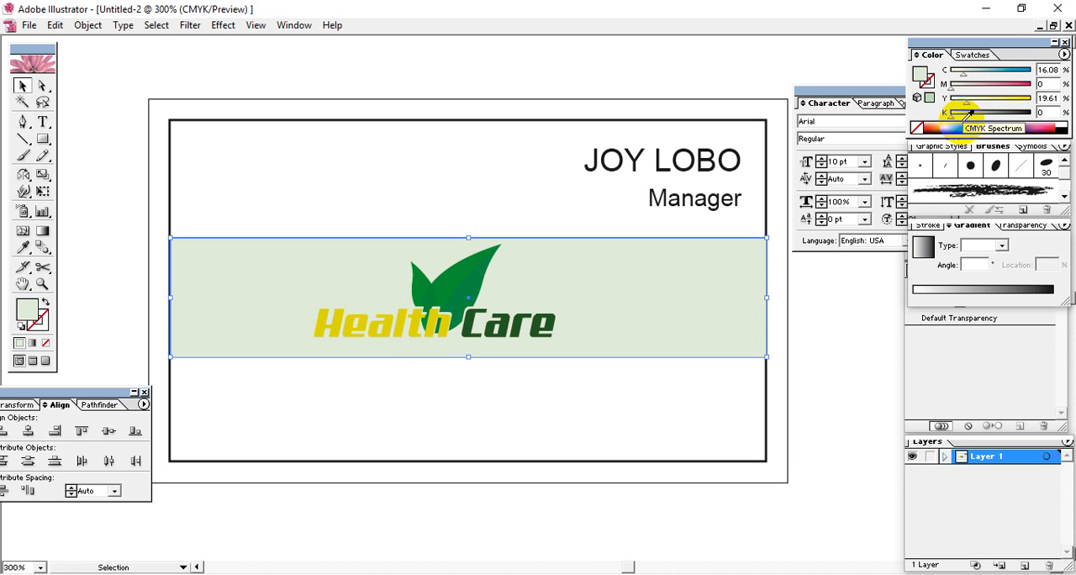
{"action": "left_click", "coordinate": [867, 349]}
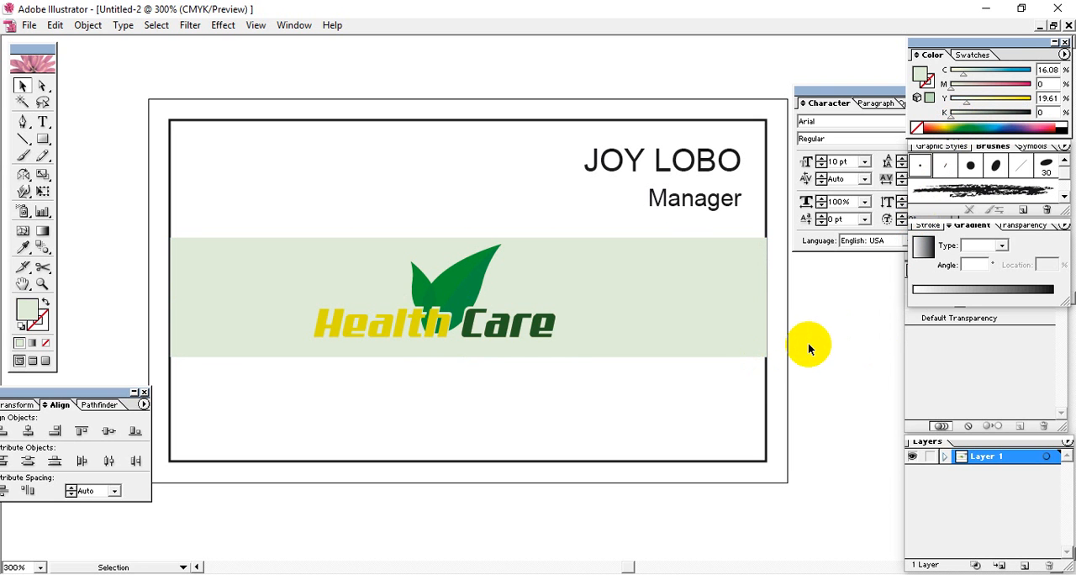
{"action": "left_click", "coordinate": [761, 314]}
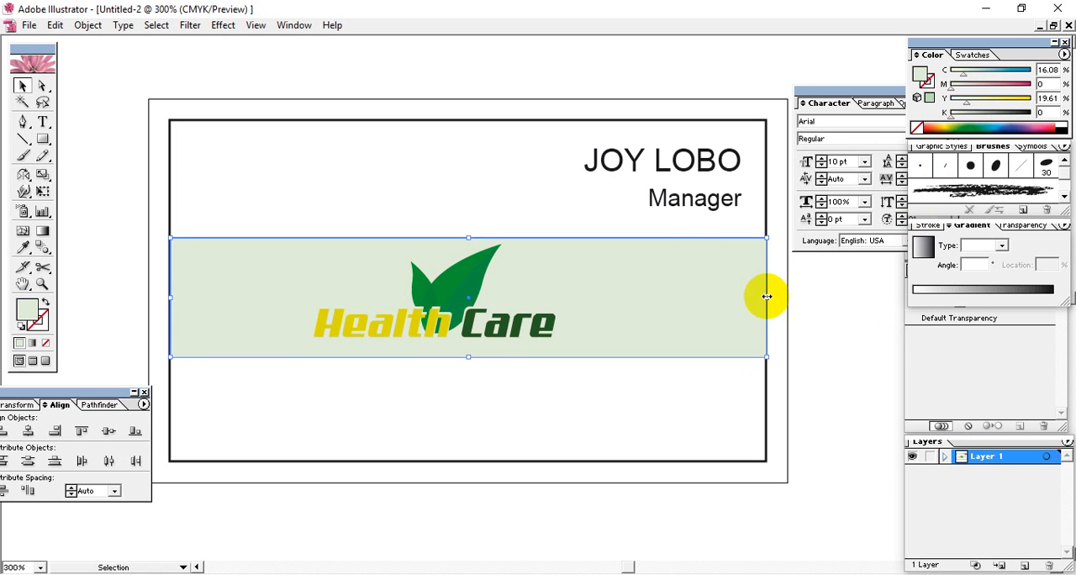
{"action": "left_click", "coordinate": [806, 324]}
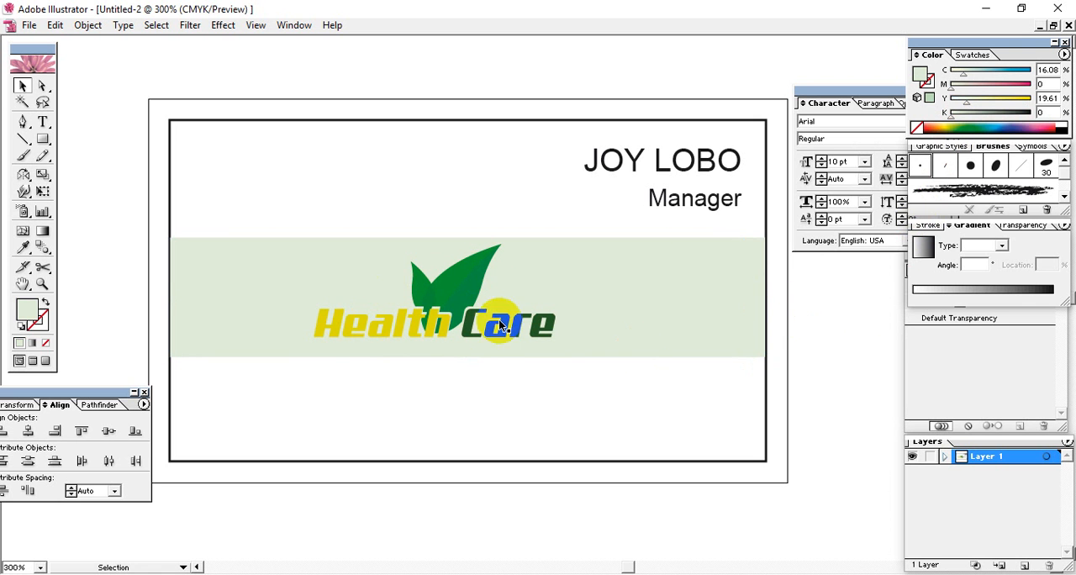
Move the pale green band up off the Health Care logo, over the name and Manager lines
{"action": "left_click", "coordinate": [432, 310]}
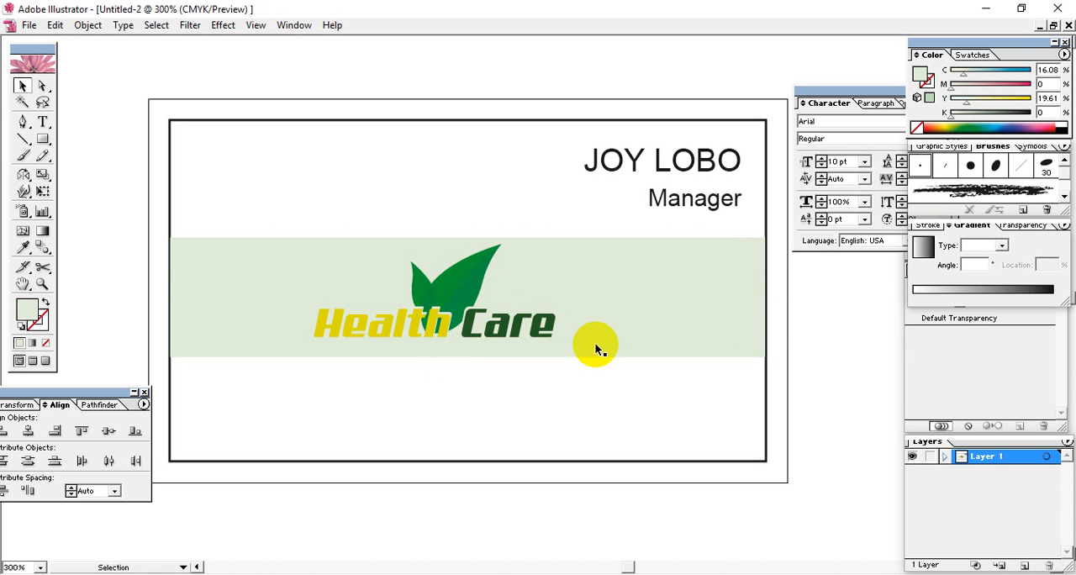
{"action": "left_click", "coordinate": [394, 328]}
{"action": "left_click", "coordinate": [42, 86]}
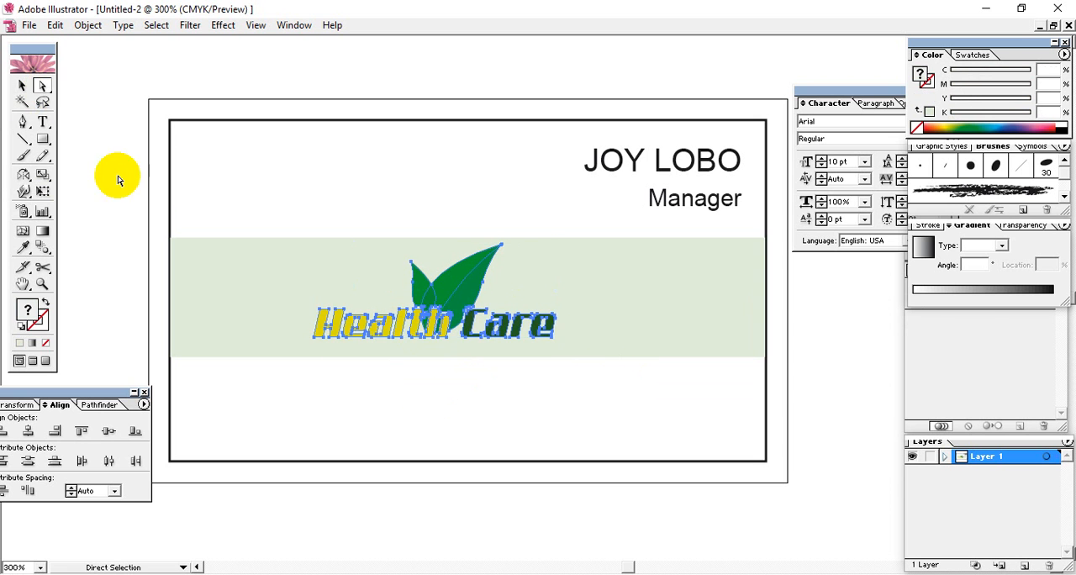
{"action": "left_click", "coordinate": [373, 320]}
{"action": "left_click", "coordinate": [338, 263]}
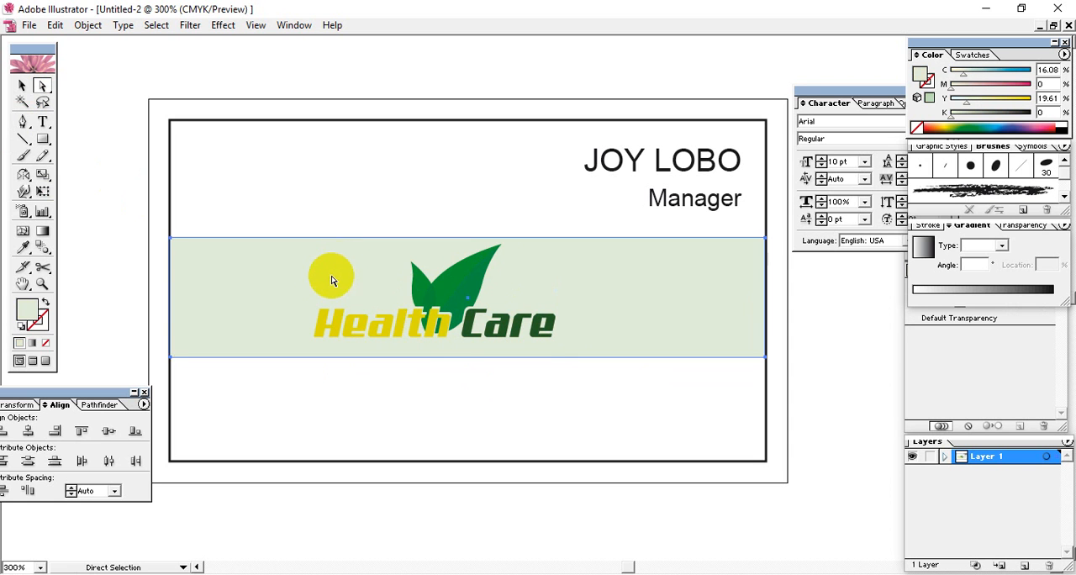
{"action": "left_click_drag", "start_coordinate": [329, 274], "coordinate": [348, 151]}
Select all the letters of the word Health within the logo and fill them orange (C 0, M 51, Y 98, K 0)
{"action": "mouse_move", "coordinate": [292, 292]}
{"action": "left_mouse_down"}
{"action": "mouse_move", "coordinate": [409, 370]}
{"action": "mouse_move", "coordinate": [410, 385]}
{"action": "left_mouse_up"}
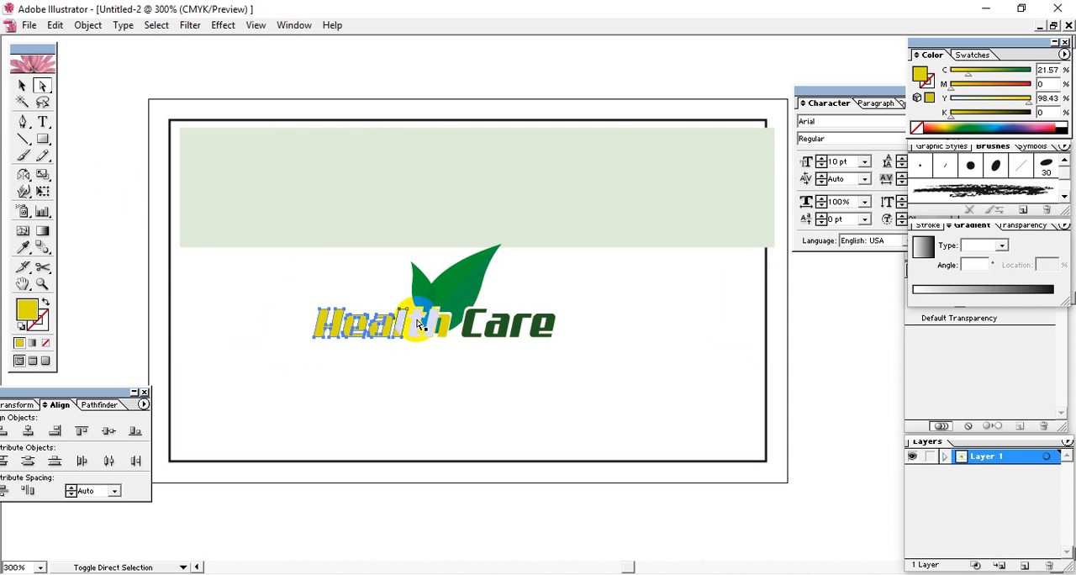
{"action": "left_click", "coordinate": [418, 324], "text": "shift"}
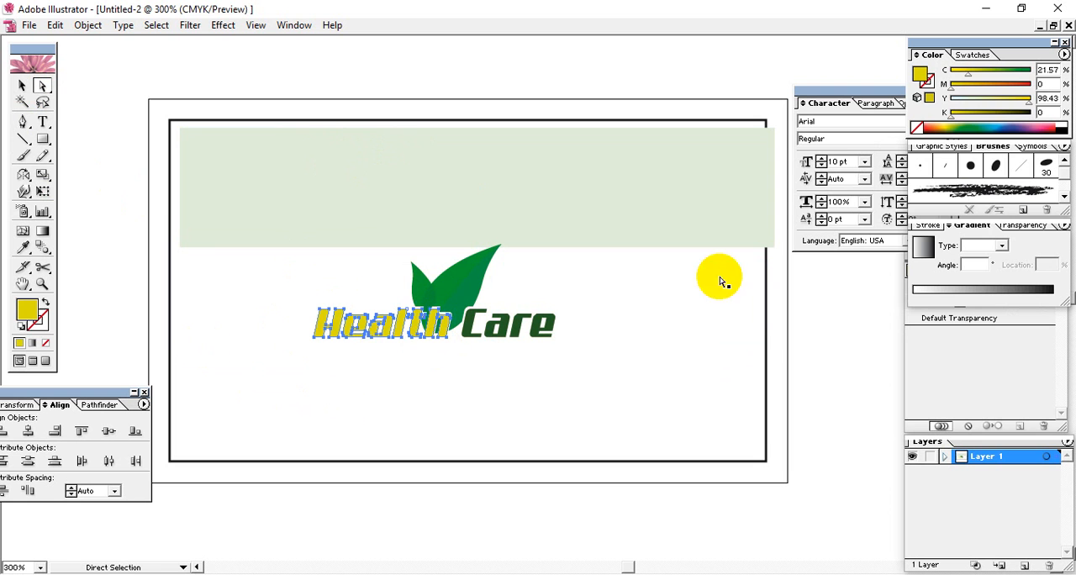
{"action": "left_click", "coordinate": [1001, 130]}
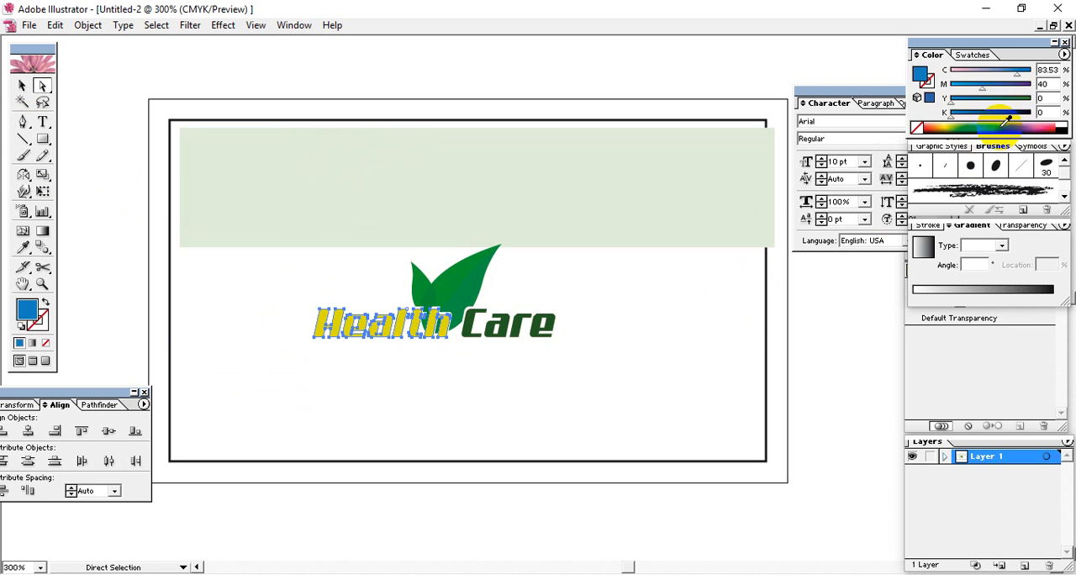
{"action": "left_click", "coordinate": [1018, 133]}
{"action": "left_click", "coordinate": [1001, 124]}
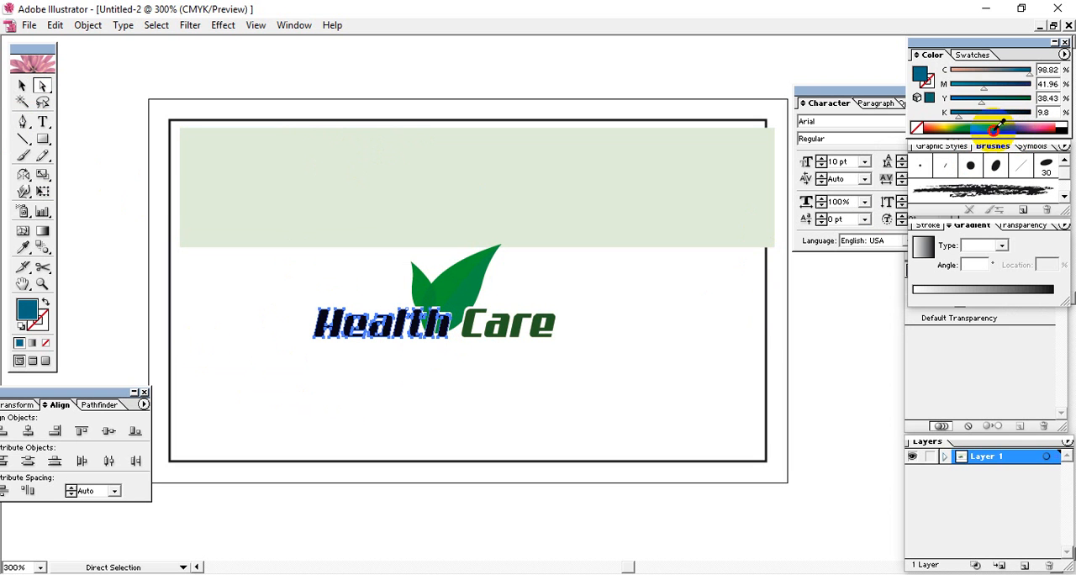
{"action": "left_click", "coordinate": [998, 128]}
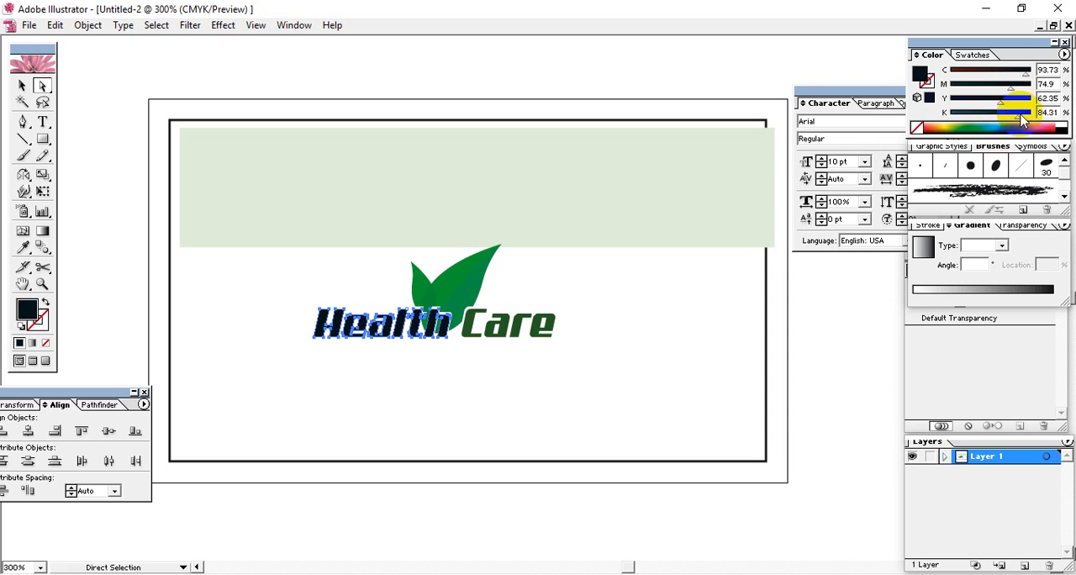
{"action": "left_click", "coordinate": [926, 127]}
{"action": "left_click_drag", "start_coordinate": [923, 129], "coordinate": [930, 126]}
{"action": "left_click", "coordinate": [923, 132]}
{"action": "mouse_move", "coordinate": [1019, 86]}
{"action": "left_mouse_down"}
{"action": "mouse_move", "coordinate": [951, 85]}
{"action": "mouse_move", "coordinate": [1030, 101]}
{"action": "left_mouse_up"}
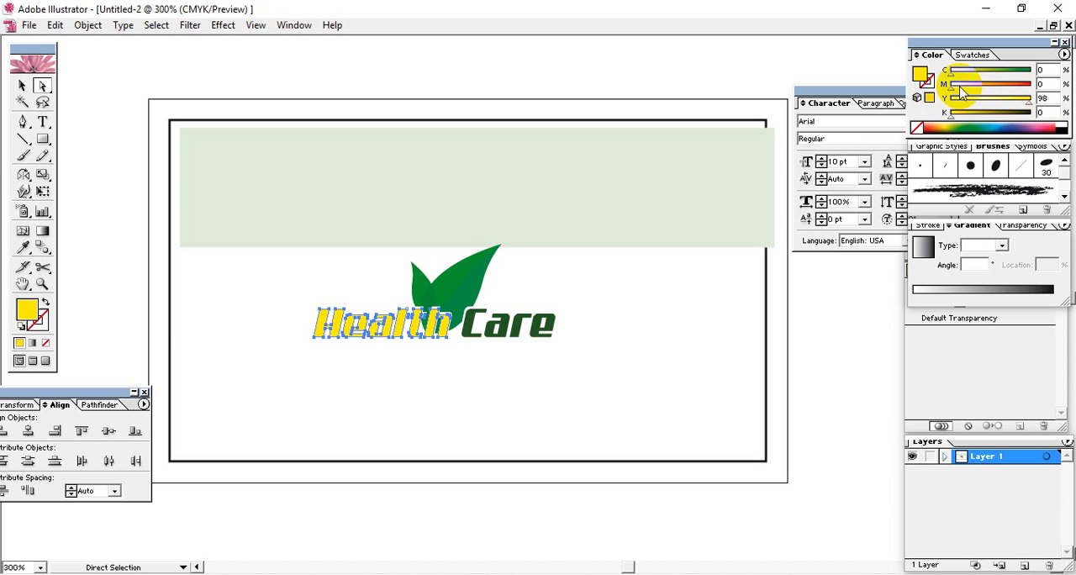
{"action": "left_click_drag", "start_coordinate": [952, 88], "coordinate": [992, 89]}
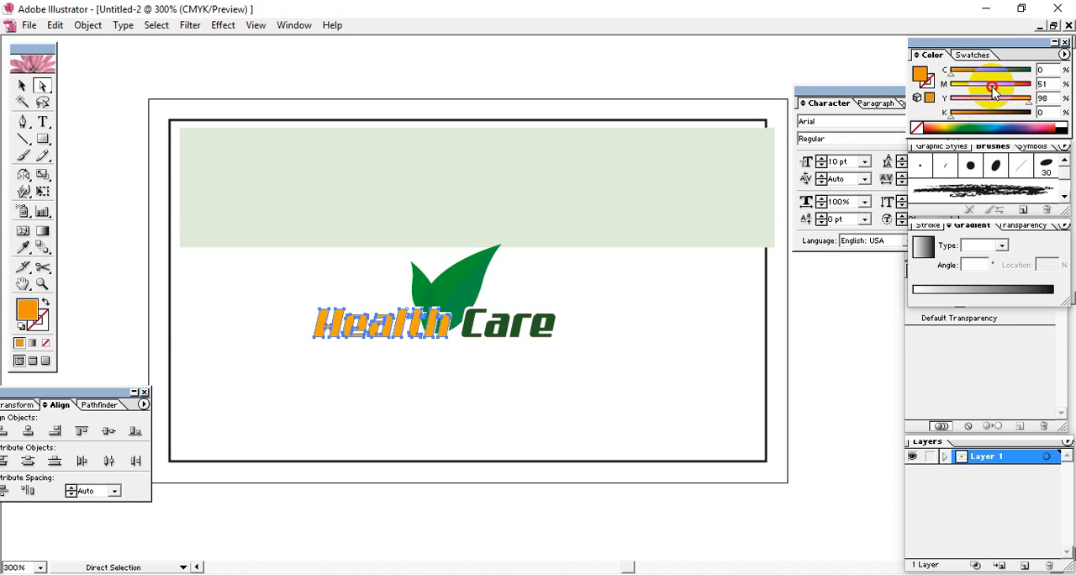
Recolour the small left leaf of the logo by sampling the orange from the Health lettering with the Eyedropper
{"action": "left_click", "coordinate": [21, 85]}
{"action": "left_click", "coordinate": [341, 206]}
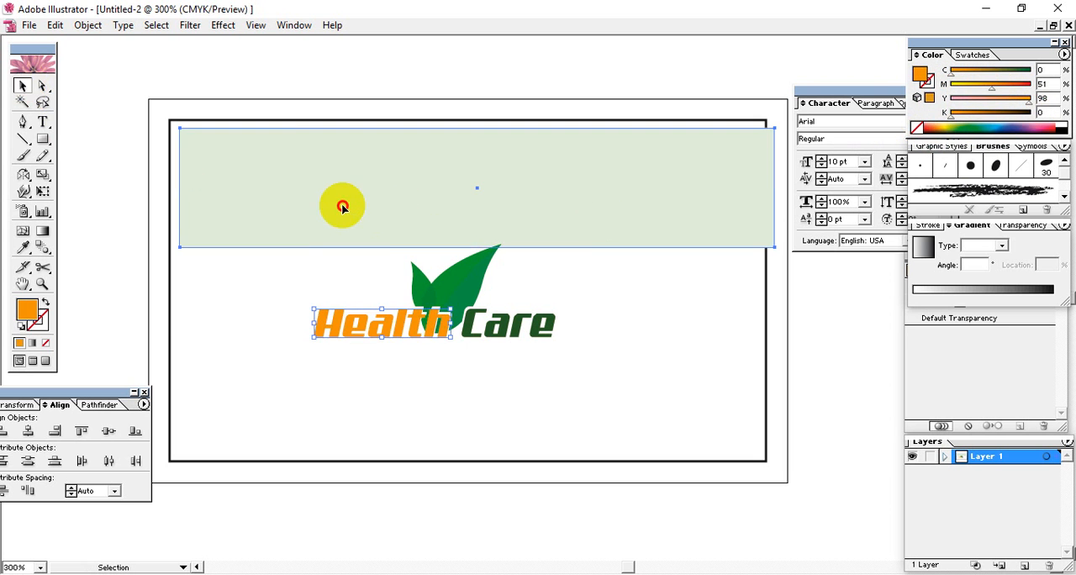
{"action": "left_click", "coordinate": [420, 278]}
{"action": "left_click", "coordinate": [42, 85]}
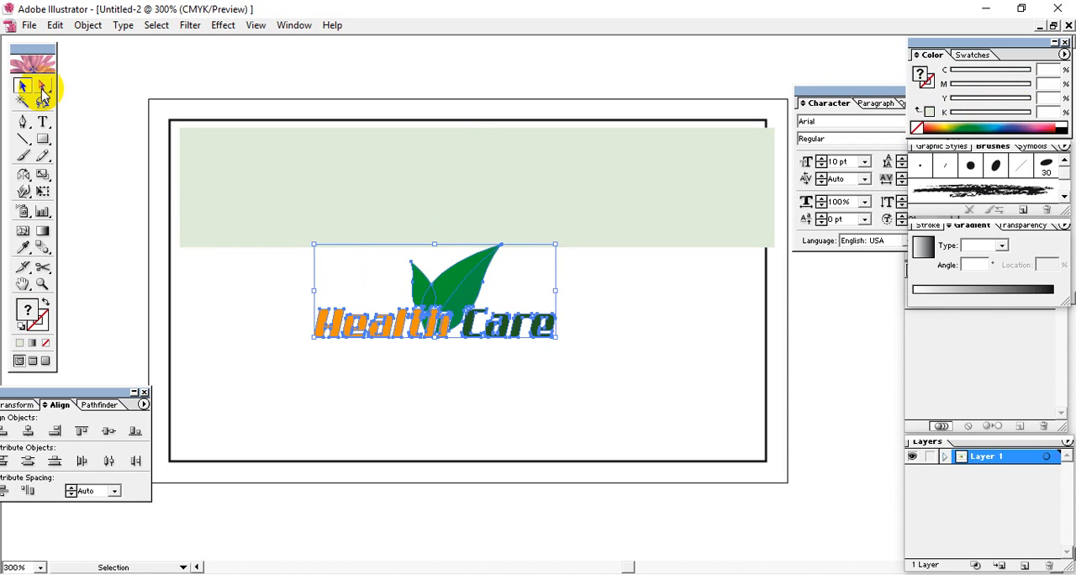
{"action": "left_click", "coordinate": [233, 305]}
{"action": "left_click", "coordinate": [420, 283]}
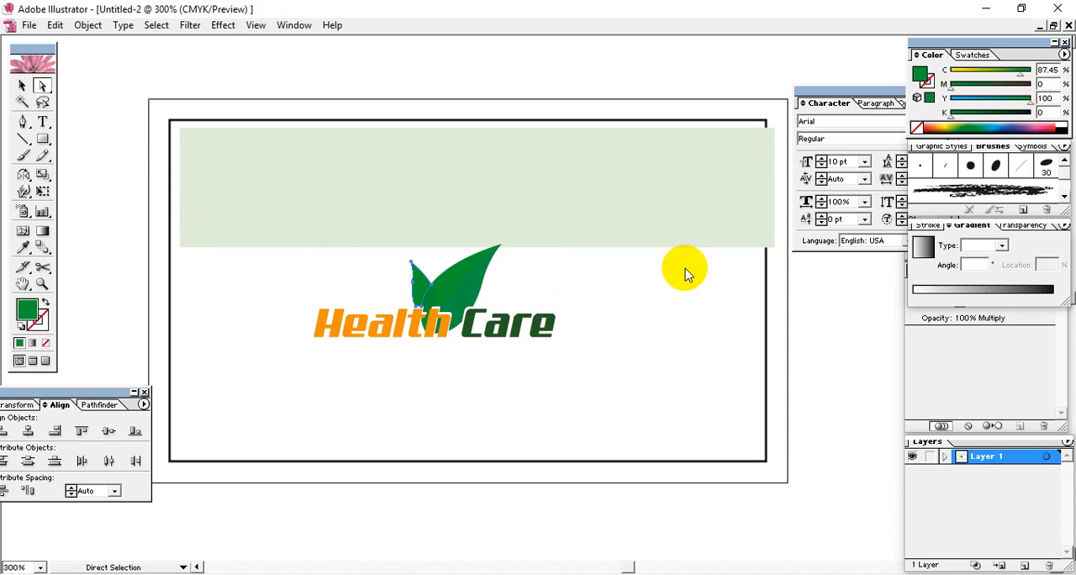
{"action": "left_click", "coordinate": [23, 248]}
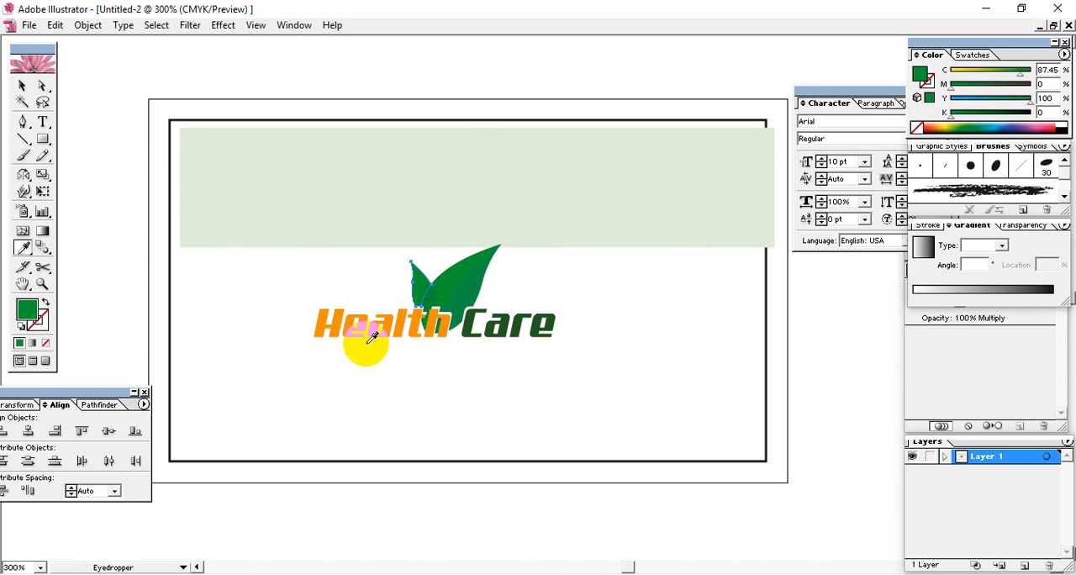
{"action": "left_click", "coordinate": [353, 324]}
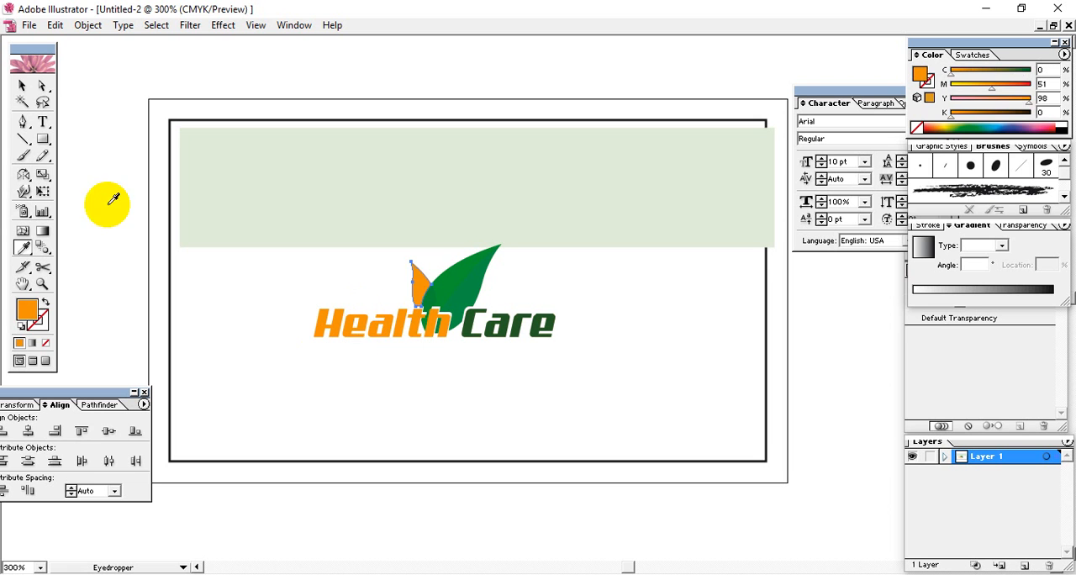
Move the pale green band back down behind the logo, flush with the inner rectangle's side edges, and deselect it
{"action": "left_click", "coordinate": [22, 86]}
{"action": "left_click", "coordinate": [677, 336]}
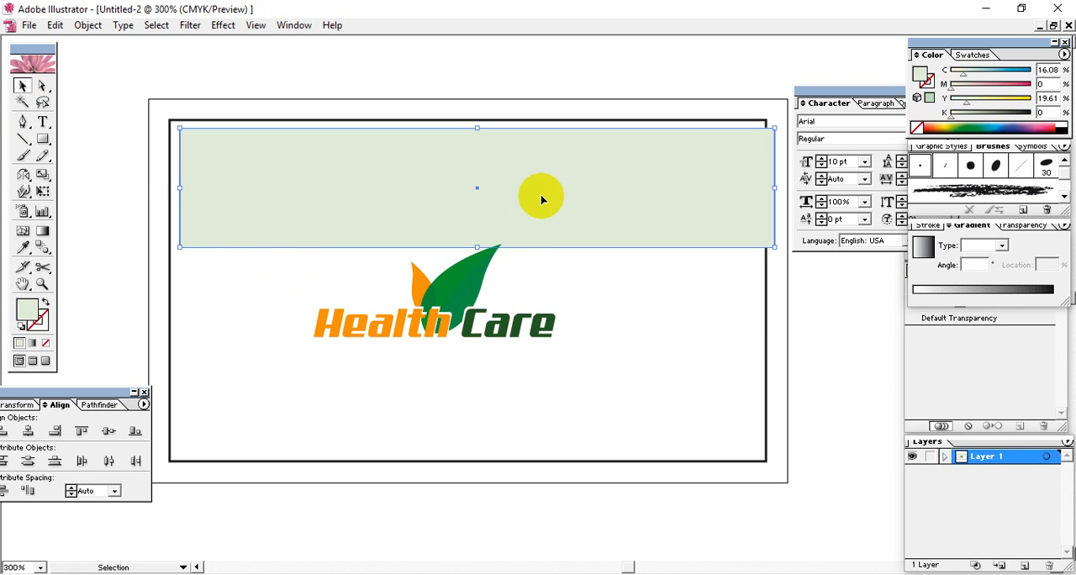
{"action": "left_click_drag", "start_coordinate": [545, 199], "coordinate": [530, 302]}
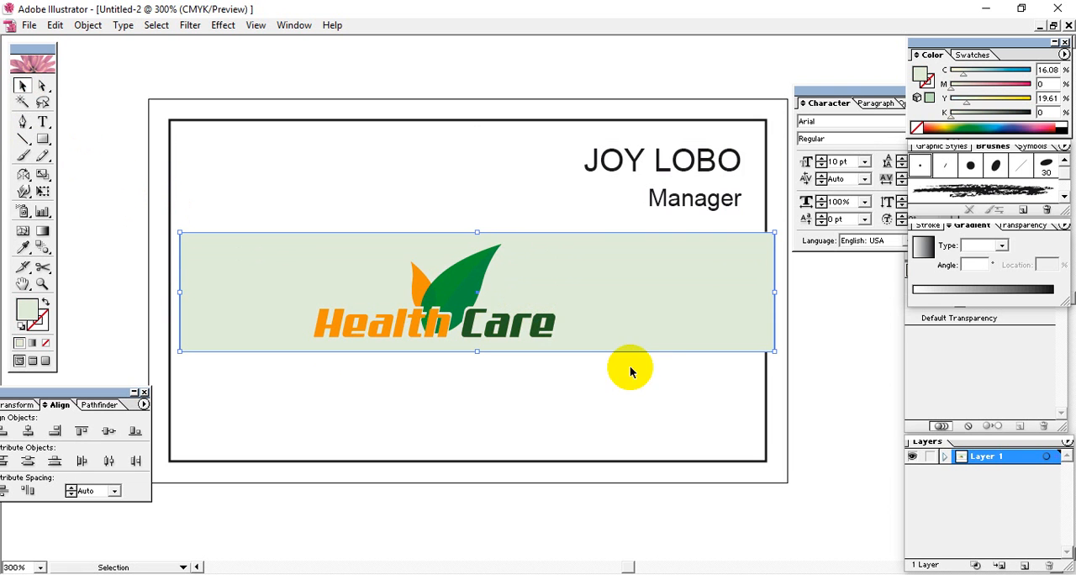
{"action": "key", "text": "Left"}
{"action": "key", "text": "Left"}
{"action": "key", "text": "Left"}
{"action": "key", "text": "Left"}
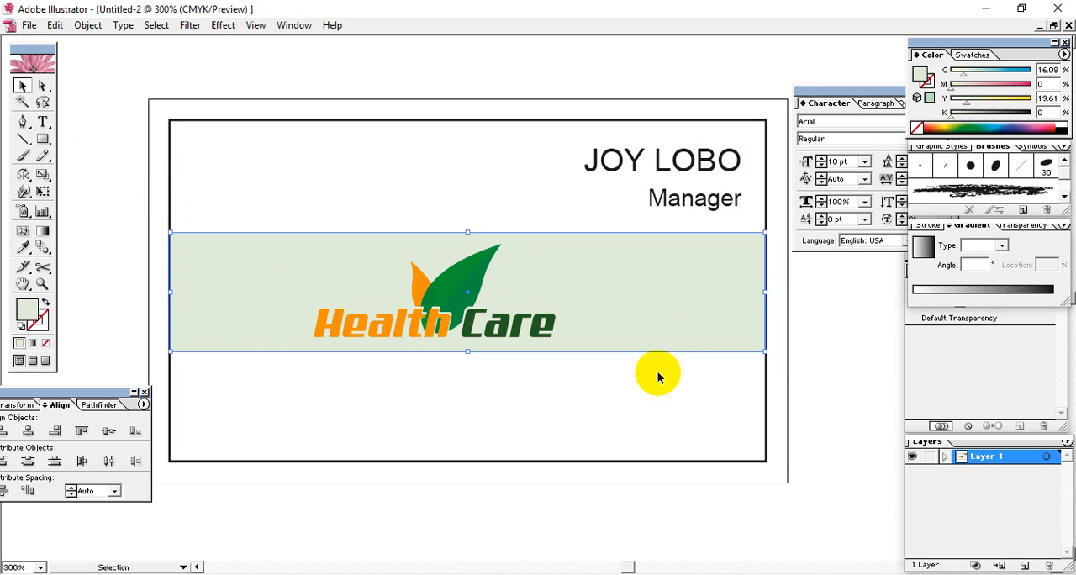
{"action": "left_click", "coordinate": [514, 407]}
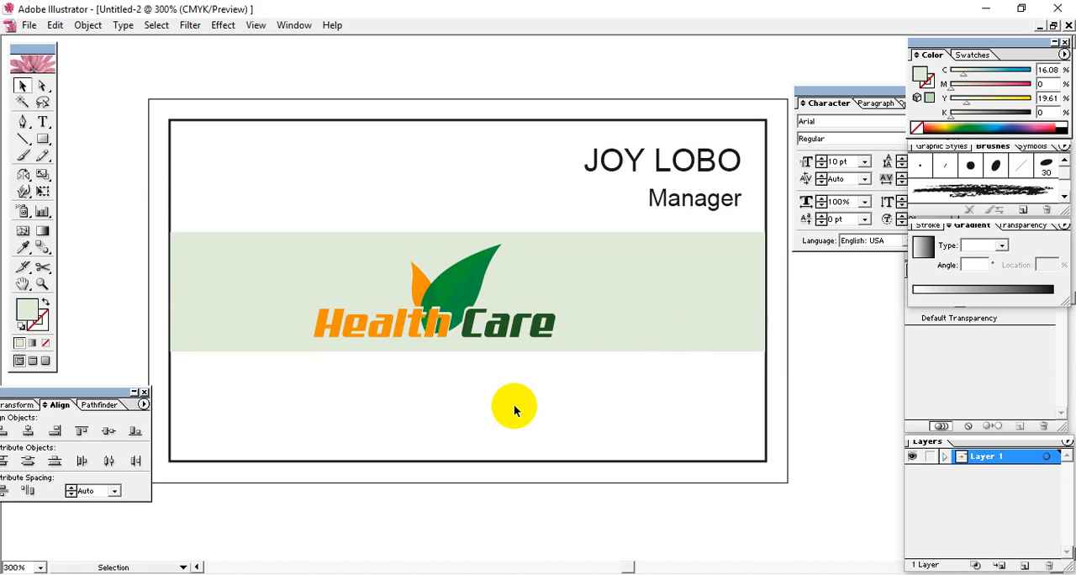
Widen the pale green band to nearly the card's full width and move it up behind the name and Manager lines
{"action": "left_click", "coordinate": [634, 317]}
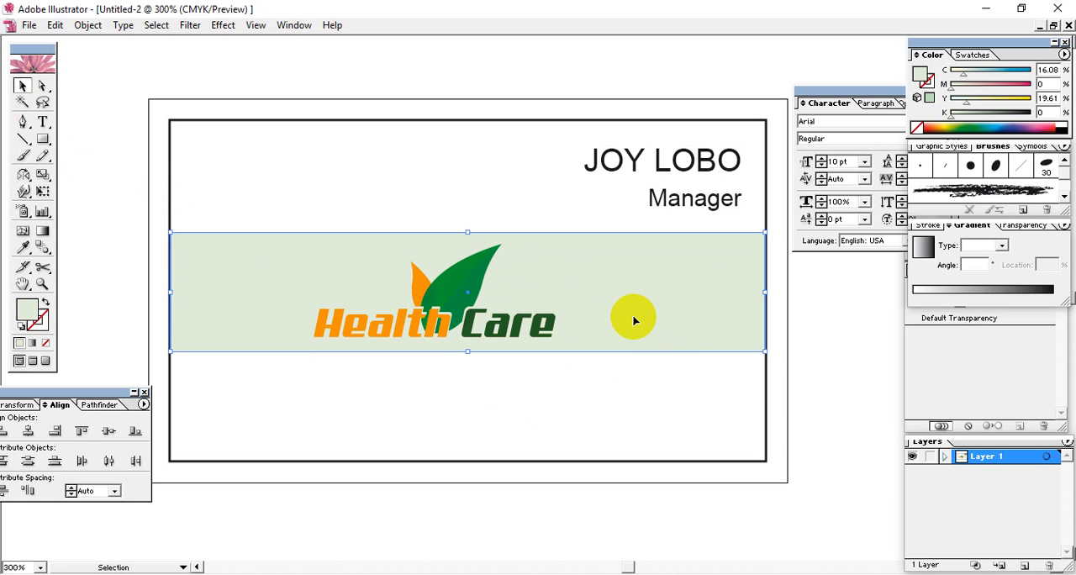
{"action": "left_click_drag", "start_coordinate": [634, 320], "coordinate": [636, 206]}
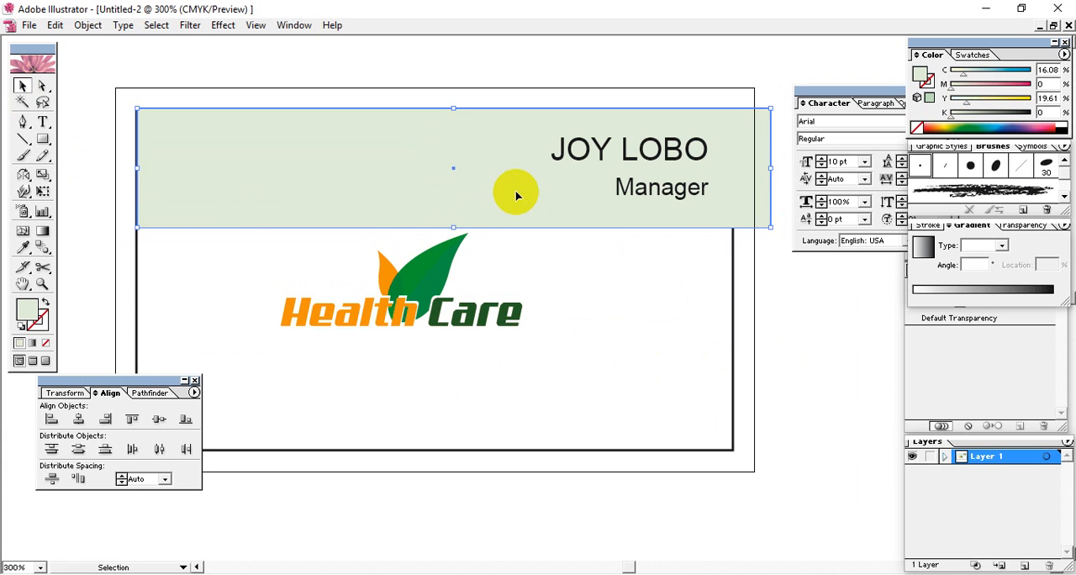
{"action": "left_click_drag", "start_coordinate": [524, 185], "coordinate": [495, 180]}
Bring the band to the front of the stacking order and shift it slightly down and left
{"action": "right_click", "coordinate": [476, 182]}
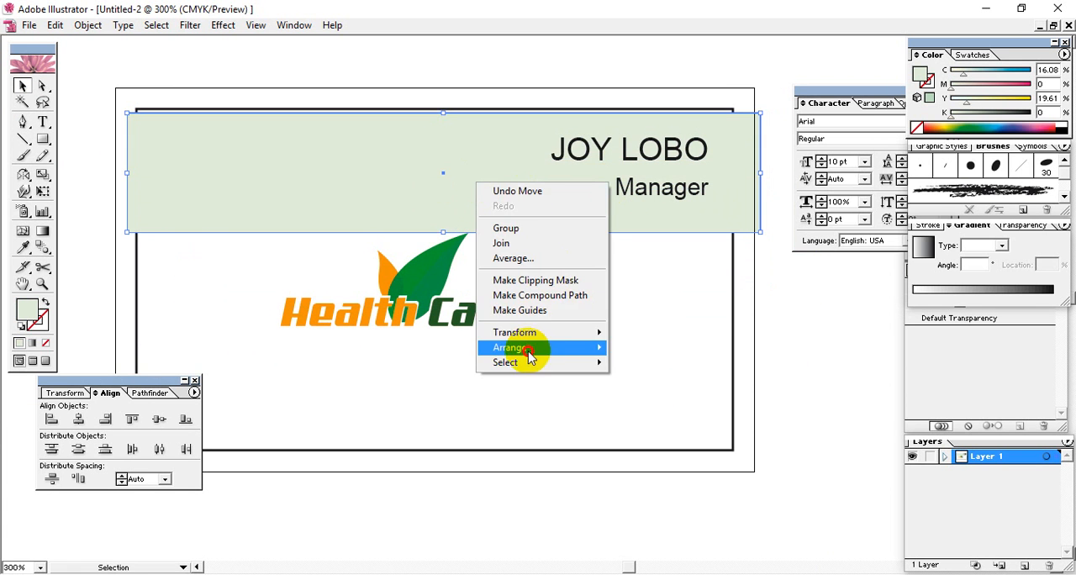
{"action": "mouse_move", "coordinate": [538, 348]}
{"action": "left_click", "coordinate": [654, 348]}
{"action": "left_click_drag", "start_coordinate": [605, 192], "coordinate": [600, 211]}
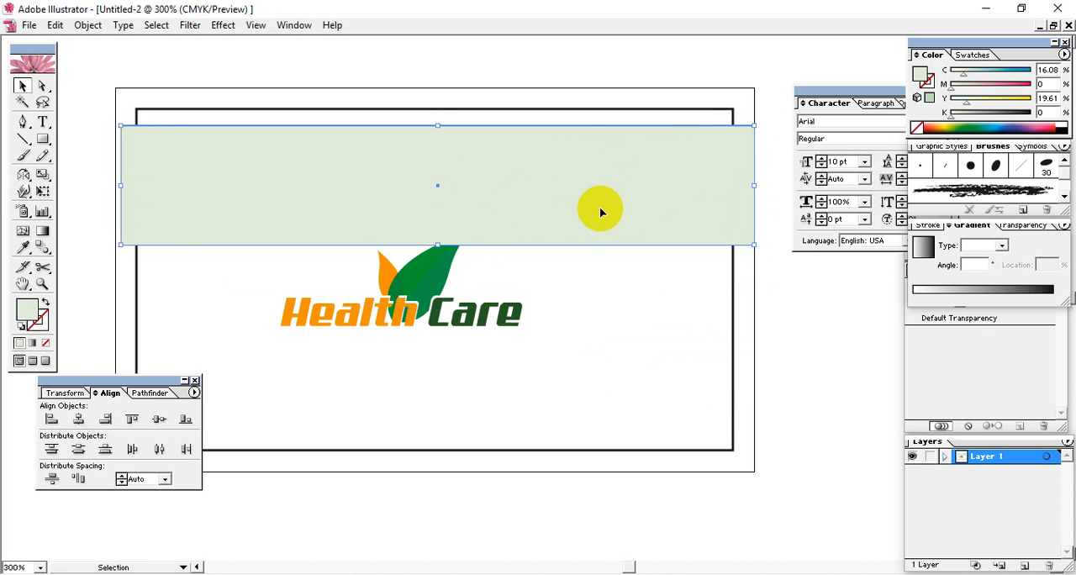
Send the band to the back of the stacking order and bring it to the front again
{"action": "right_click", "coordinate": [582, 204]}
{"action": "mouse_move", "coordinate": [635, 364]}
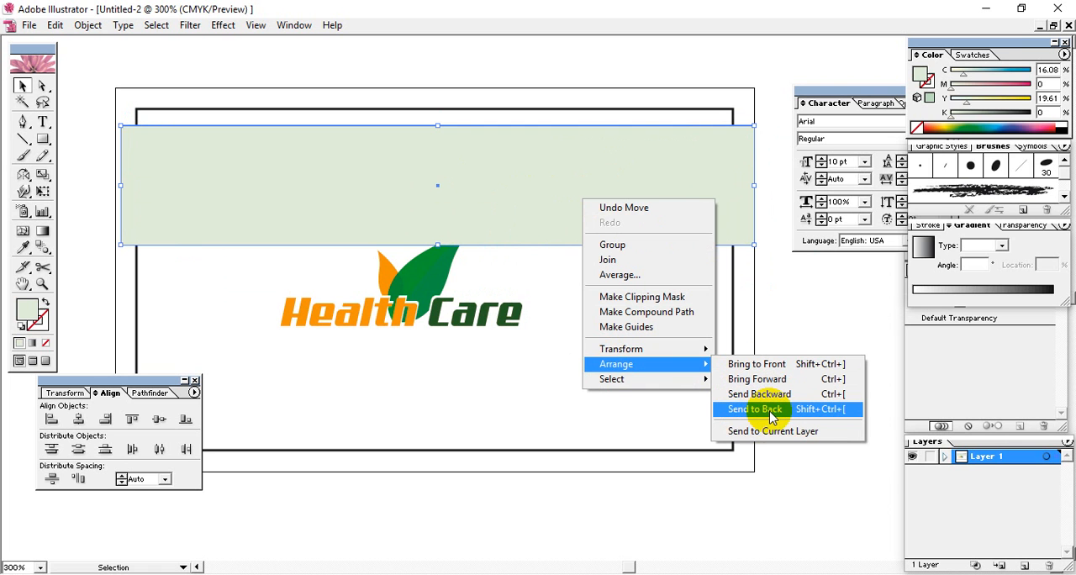
{"action": "left_click", "coordinate": [772, 412]}
{"action": "right_click", "coordinate": [713, 246]}
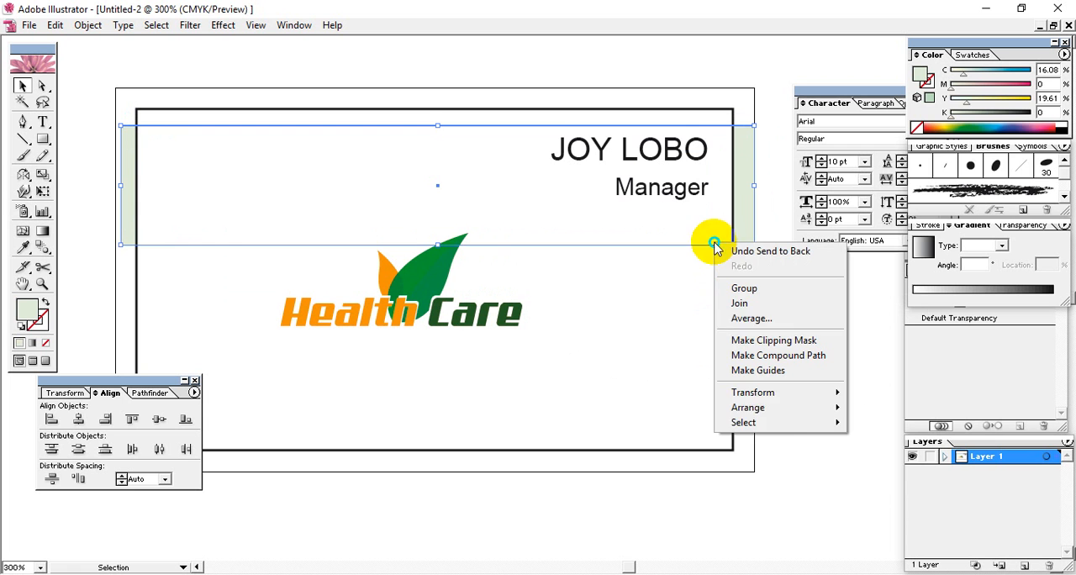
{"action": "mouse_move", "coordinate": [790, 412]}
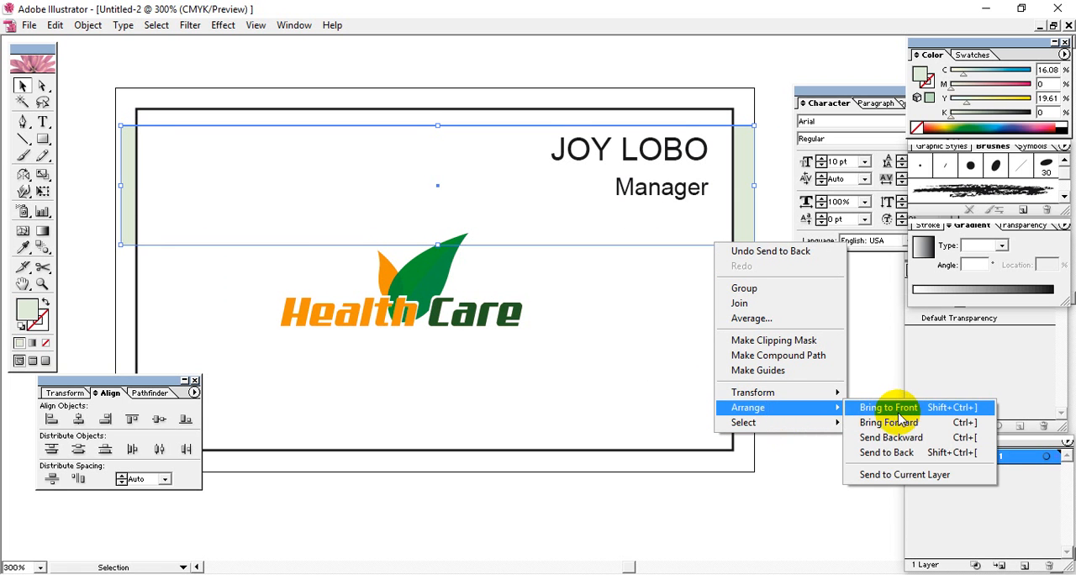
{"action": "left_click", "coordinate": [889, 408]}
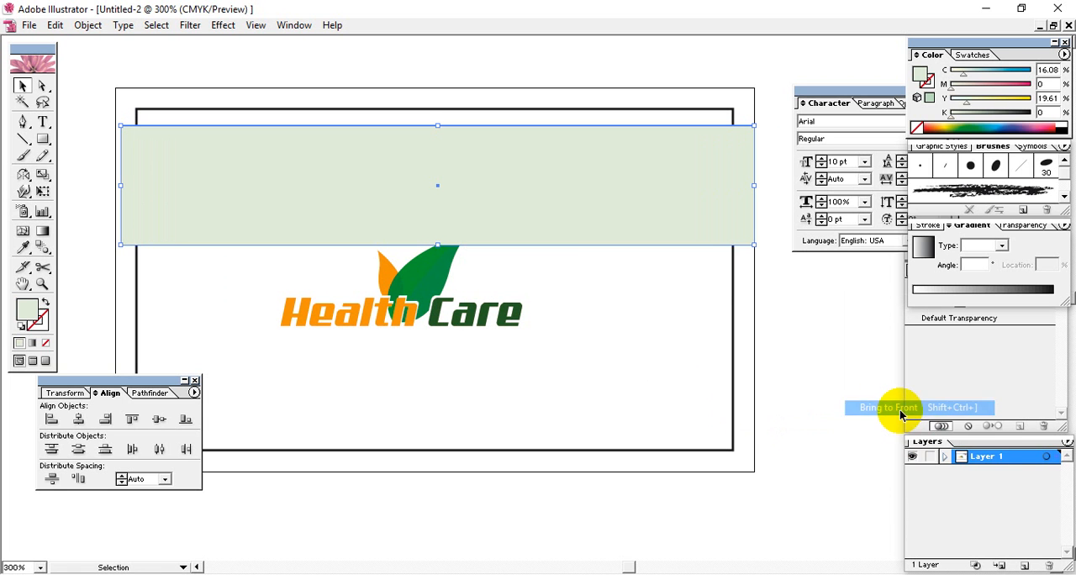
Send the band backward one level at a time, three times, behind the logo, the Manager line and the name
{"action": "right_click", "coordinate": [578, 224]}
{"action": "mouse_move", "coordinate": [613, 385]}
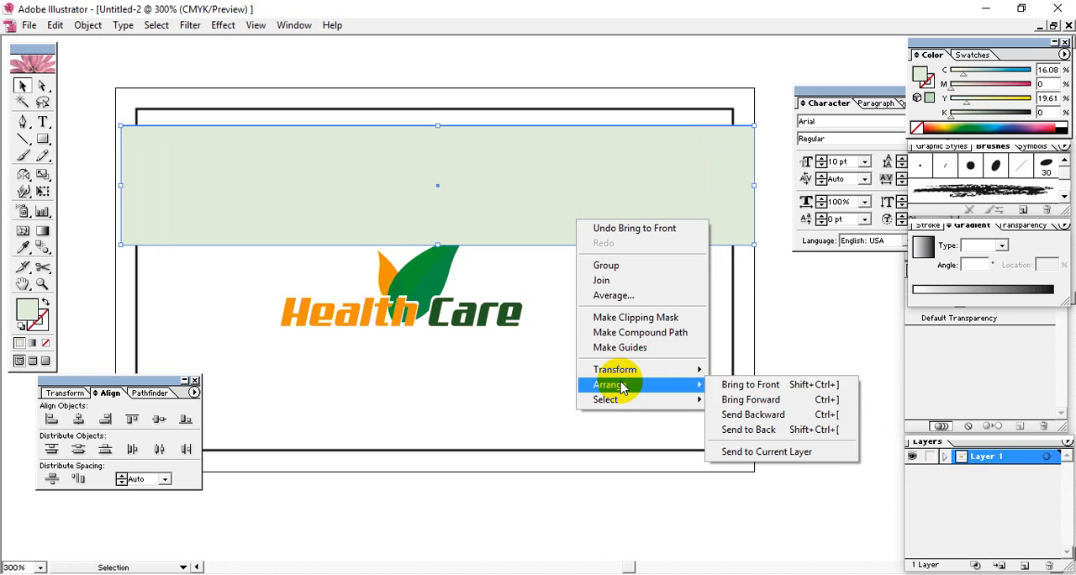
{"action": "left_click", "coordinate": [775, 414]}
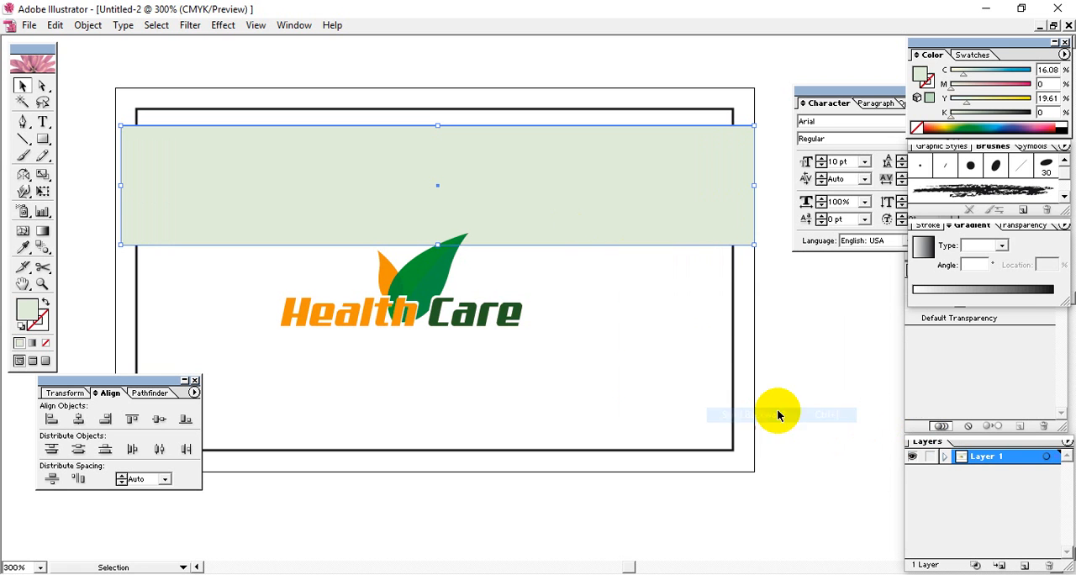
{"action": "right_click", "coordinate": [595, 203]}
{"action": "mouse_move", "coordinate": [660, 372]}
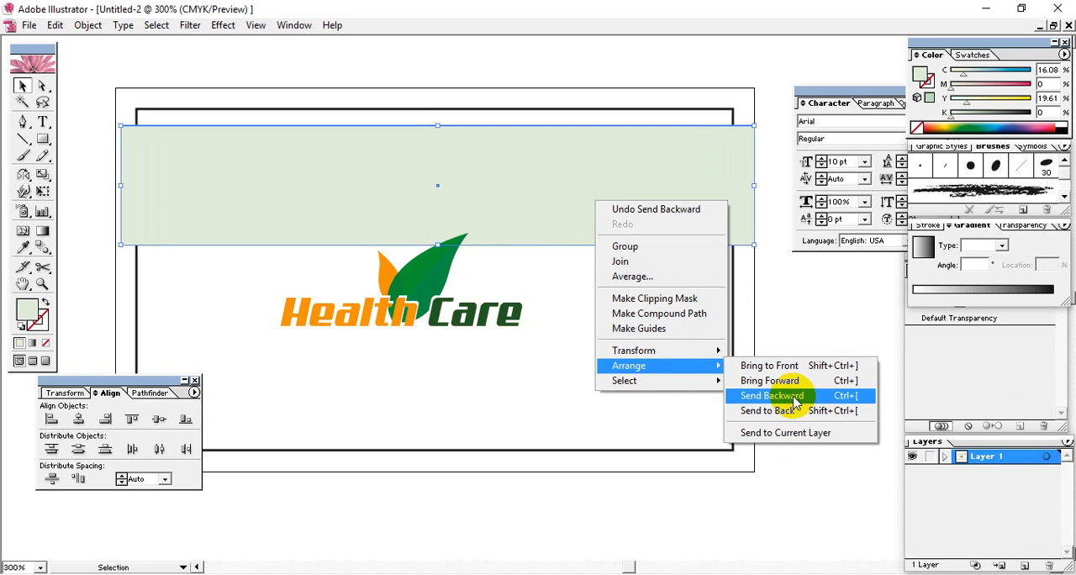
{"action": "left_click", "coordinate": [794, 397]}
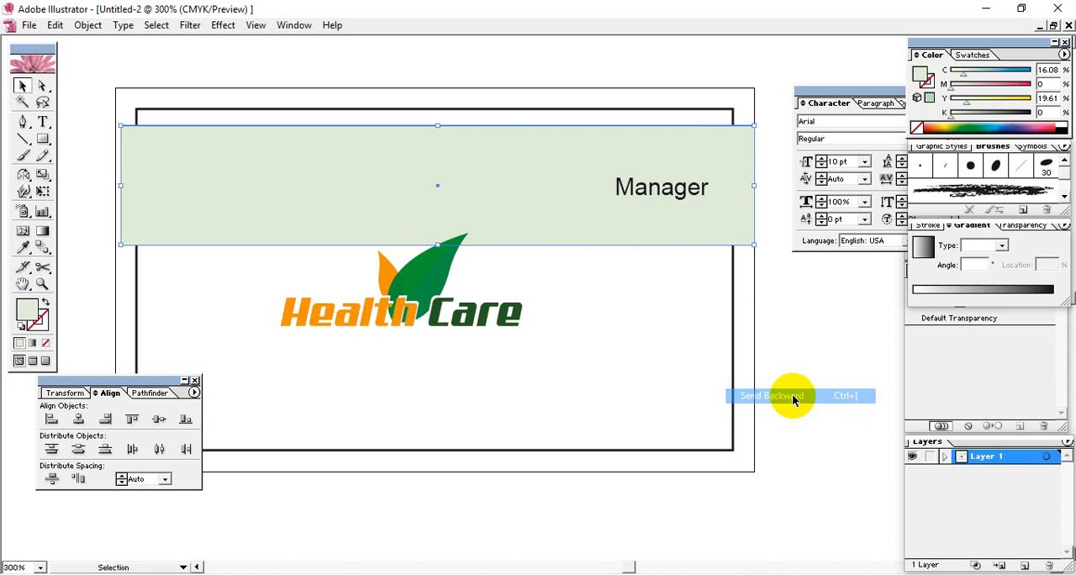
{"action": "right_click", "coordinate": [639, 224]}
{"action": "mouse_move", "coordinate": [731, 391]}
{"action": "left_click", "coordinate": [796, 436]}
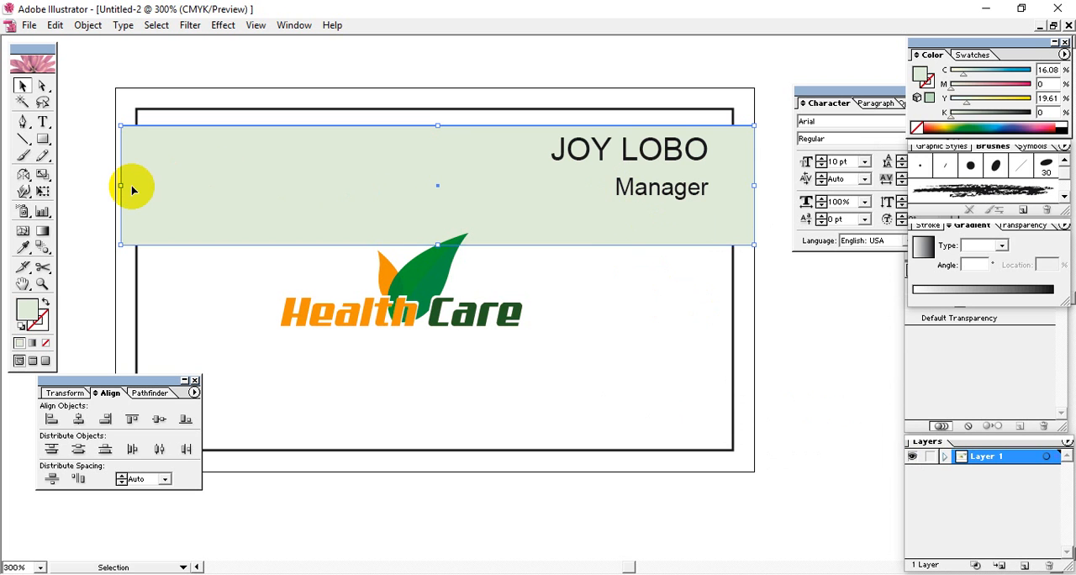
Move the band so its left edge is flush with the inner rectangle's left edge, keeping it selected
{"action": "left_click_drag", "start_coordinate": [192, 168], "coordinate": [207, 167]}
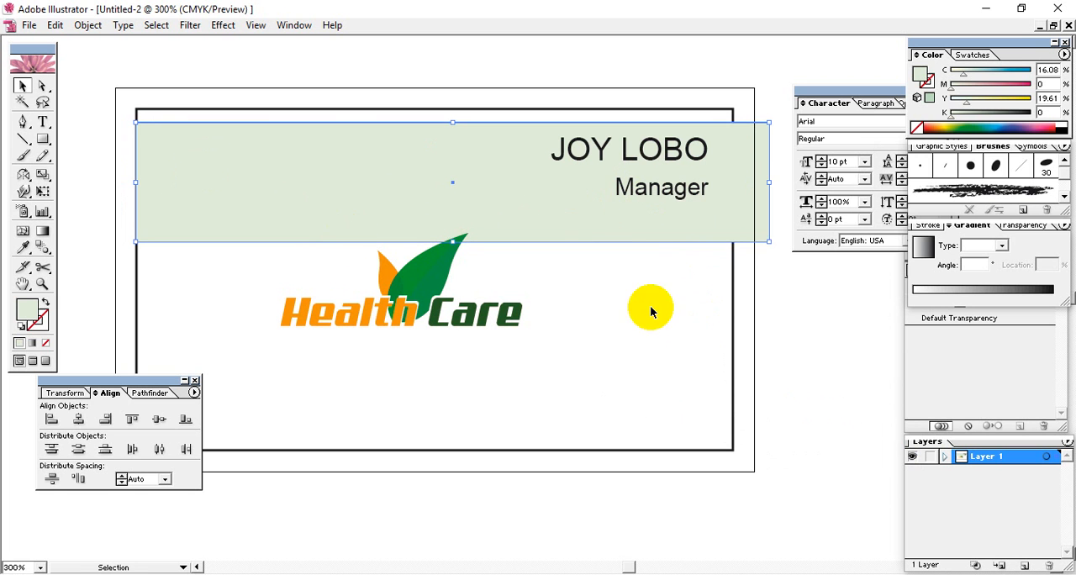
{"action": "left_click", "coordinate": [756, 289]}
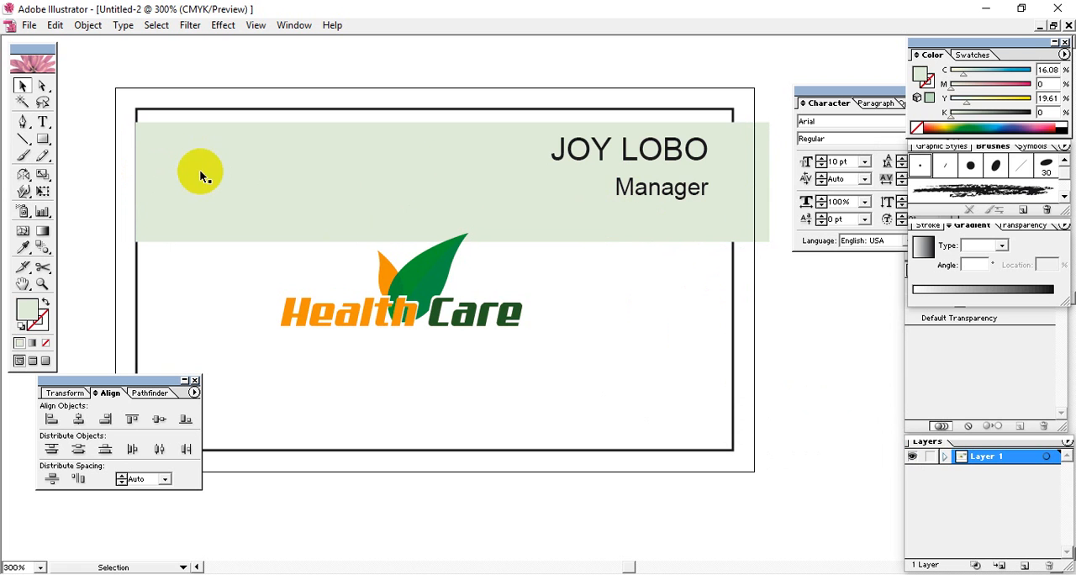
{"action": "left_click", "coordinate": [283, 186]}
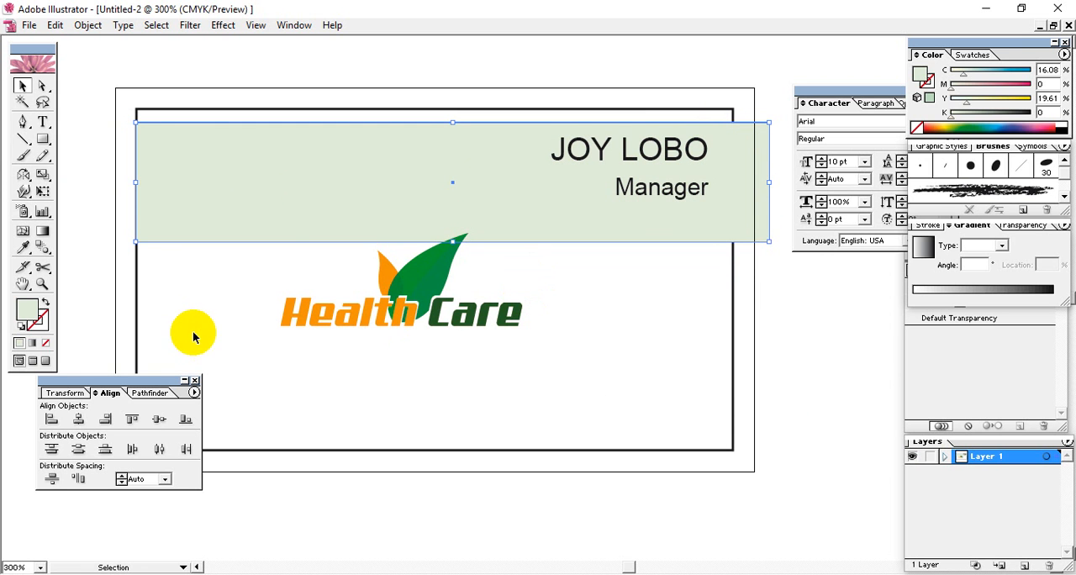
Set the selected pale green band's width to 3.5 in
{"action": "left_click", "coordinate": [106, 395]}
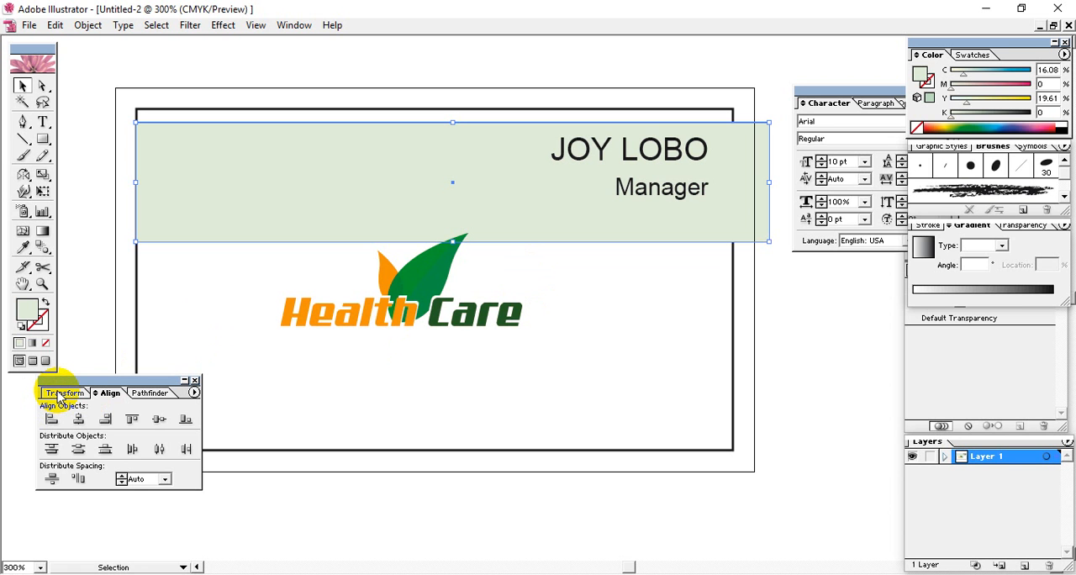
{"action": "left_click", "coordinate": [63, 393]}
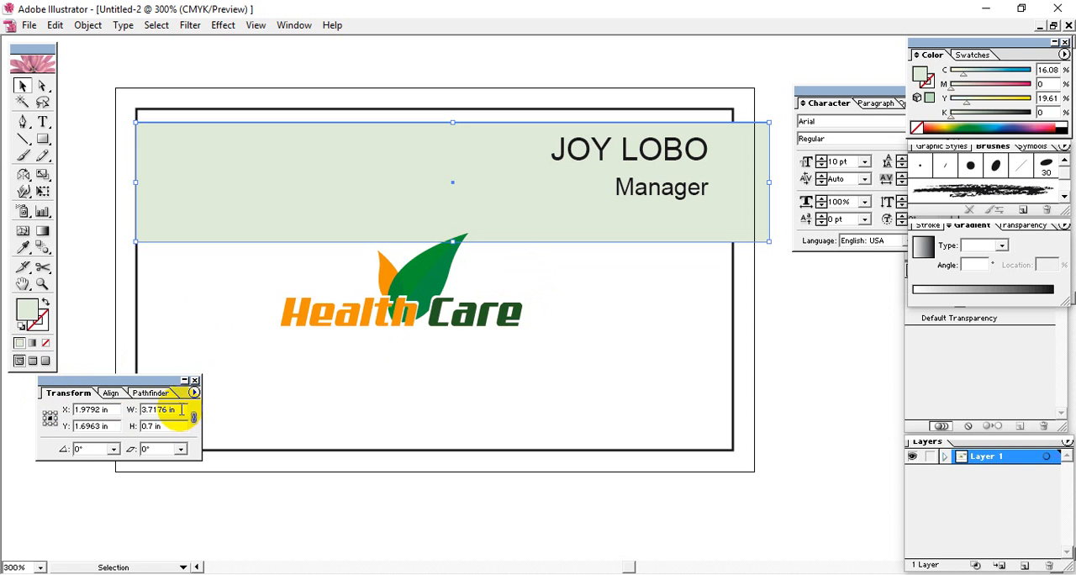
{"action": "left_click_drag", "start_coordinate": [181, 409], "coordinate": [110, 411]}
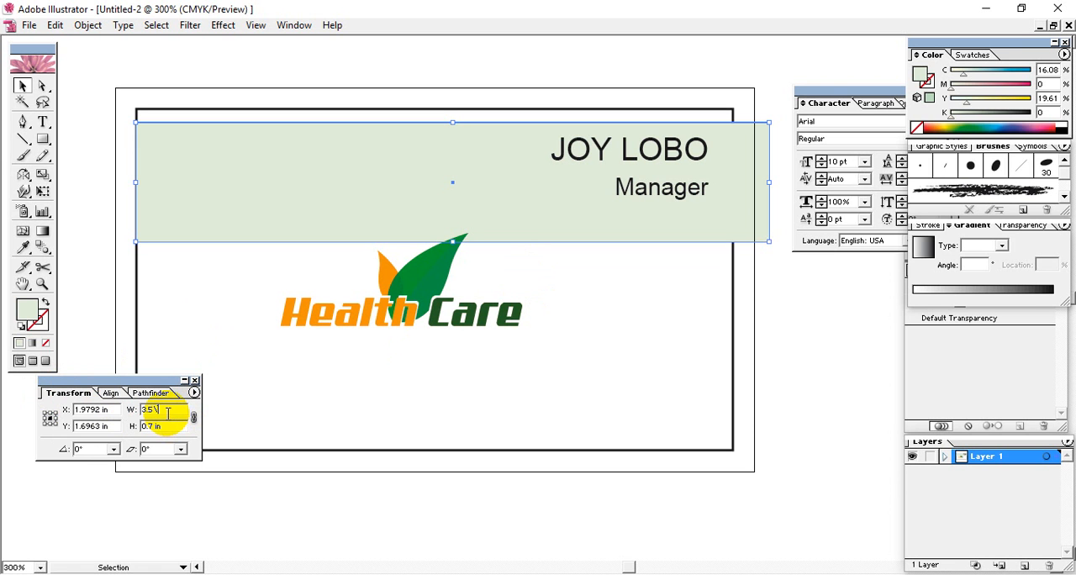
{"action": "key", "text": "Return"}
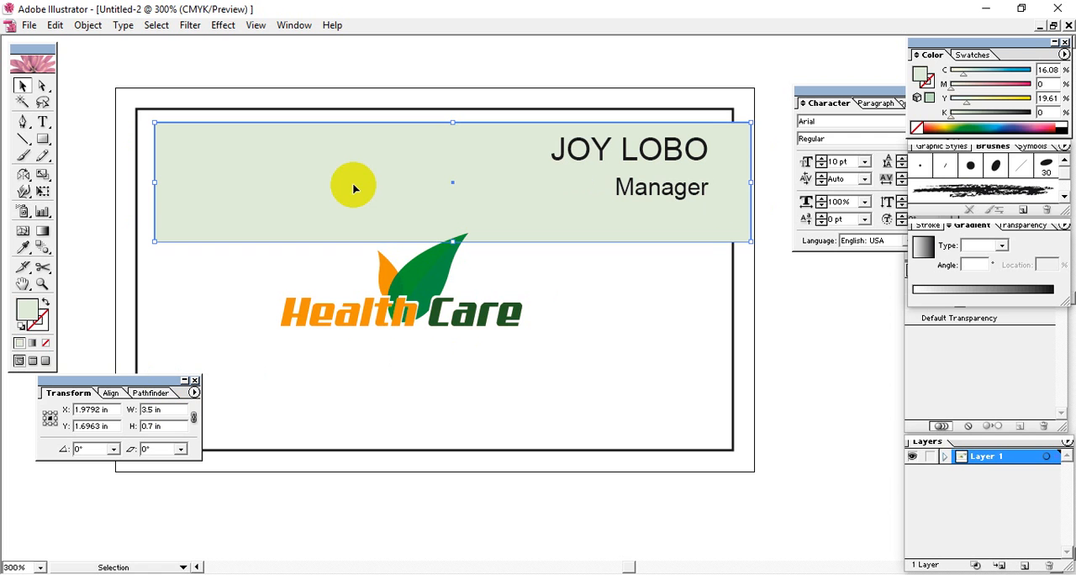
Nudge the band left until both of its sides line up with the inner rectangle, and deselect it
{"action": "key", "text": "Left"}
{"action": "key", "text": "Left"}
{"action": "key", "text": "Left"}
{"action": "key", "text": "Left"}
{"action": "key", "text": "Left"}
{"action": "key", "text": "Left"}
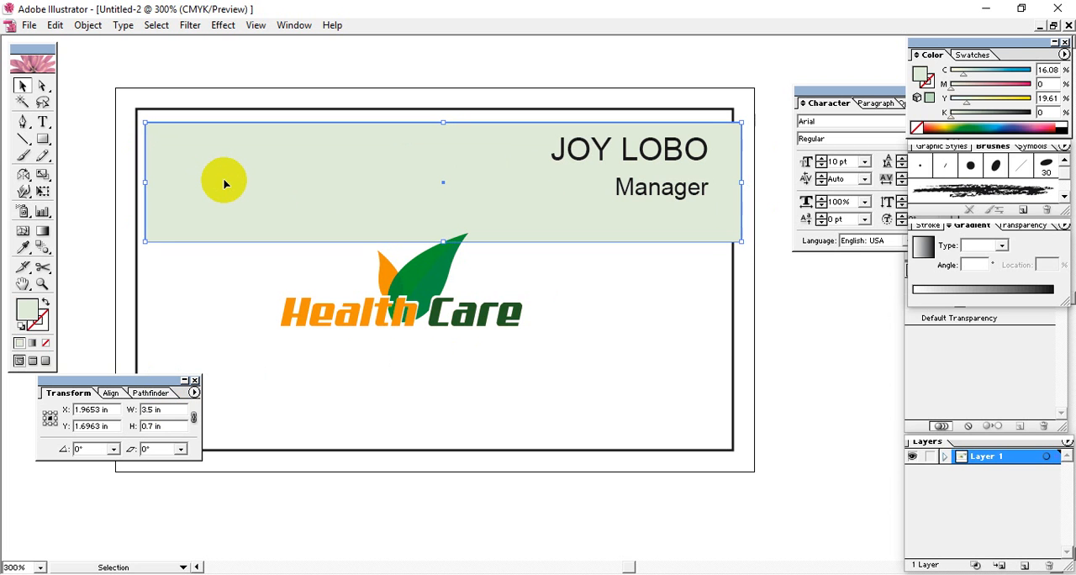
{"action": "key", "text": "Left"}
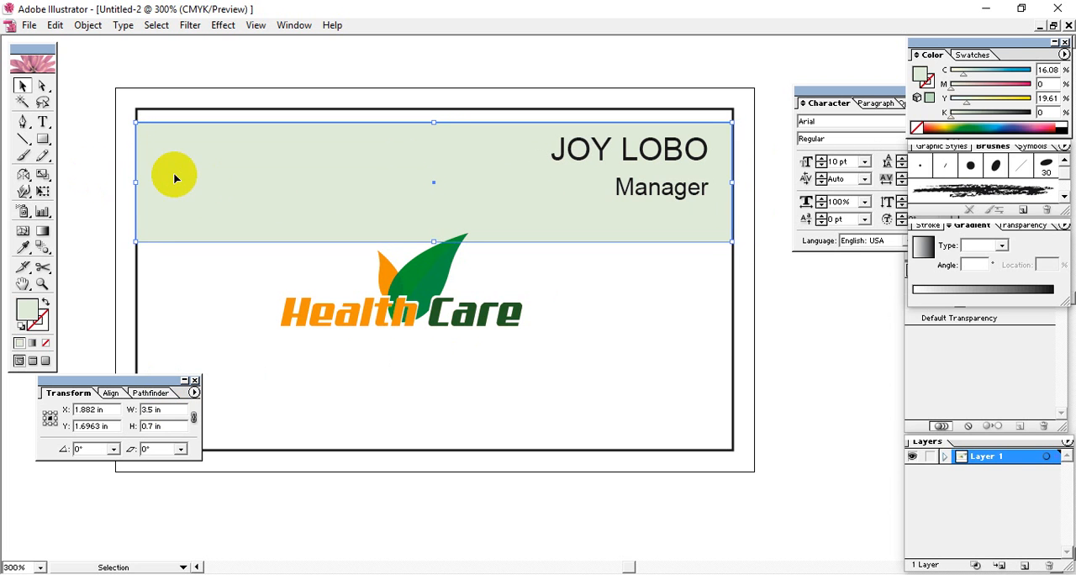
{"action": "left_click", "coordinate": [655, 307]}
{"action": "left_click", "coordinate": [653, 233]}
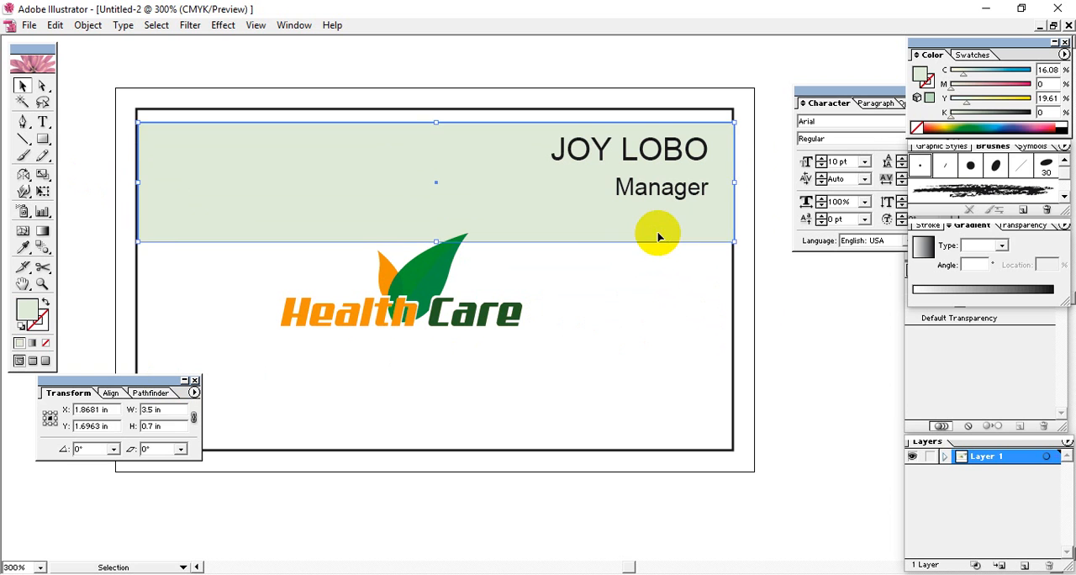
{"action": "left_click", "coordinate": [828, 348]}
{"action": "left_click", "coordinate": [295, 165]}
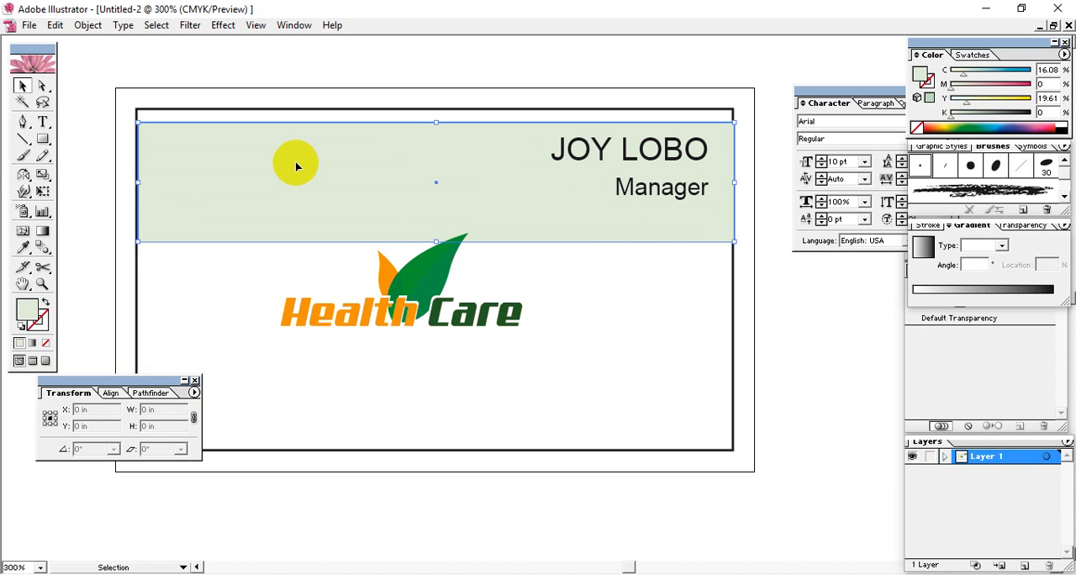
{"action": "left_click", "coordinate": [763, 308]}
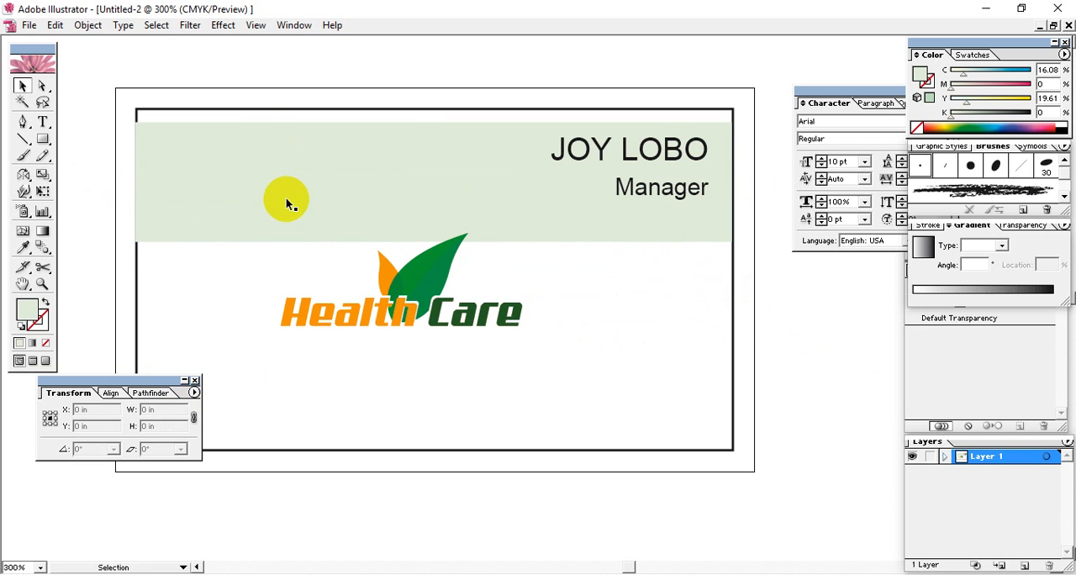
Move the pale green band down behind the Health Care logo and nudge it slightly lower
{"action": "left_click_drag", "start_coordinate": [345, 201], "coordinate": [348, 294]}
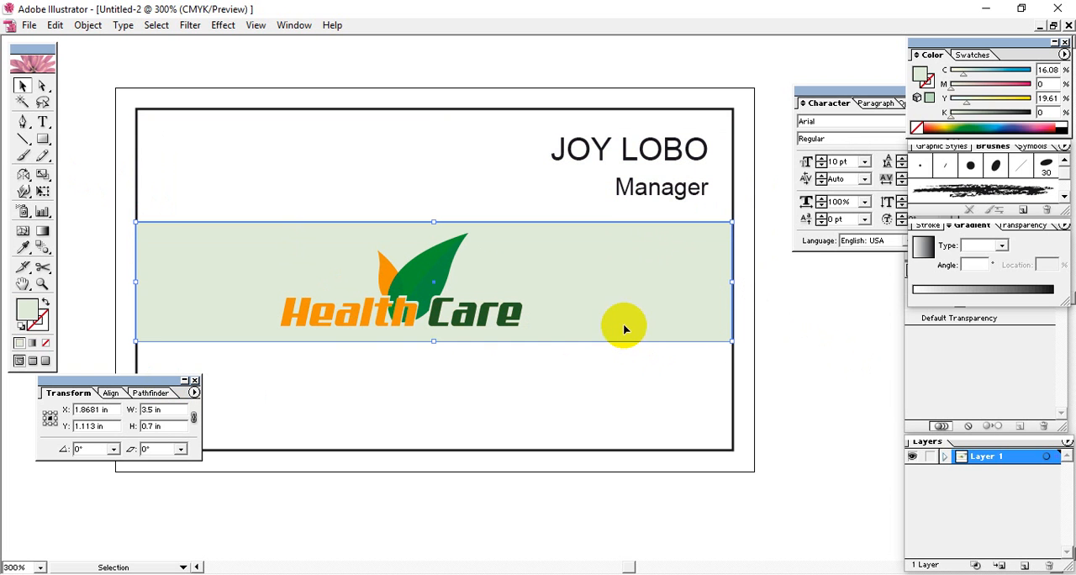
{"action": "key", "text": "Down"}
{"action": "key", "text": "Down"}
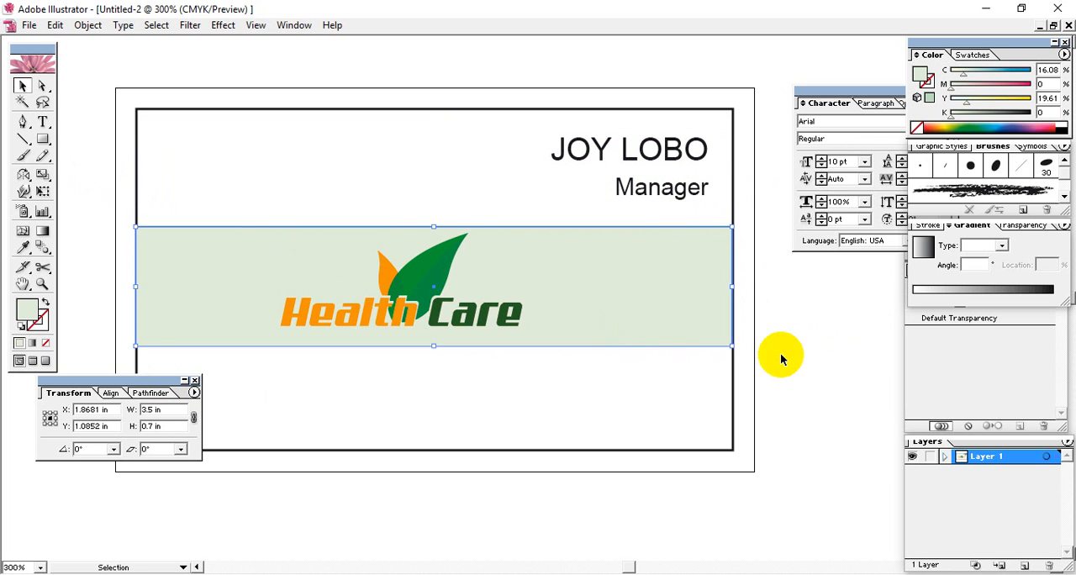
{"action": "left_click", "coordinate": [803, 368]}
Stretch the pale green band up to the inner rectangle's top edge and set its height to 2 in
{"action": "scroll", "coordinate": [634, 372], "scroll_direction": "down", "scroll_amount": 1}
{"action": "left_click", "coordinate": [593, 291]}
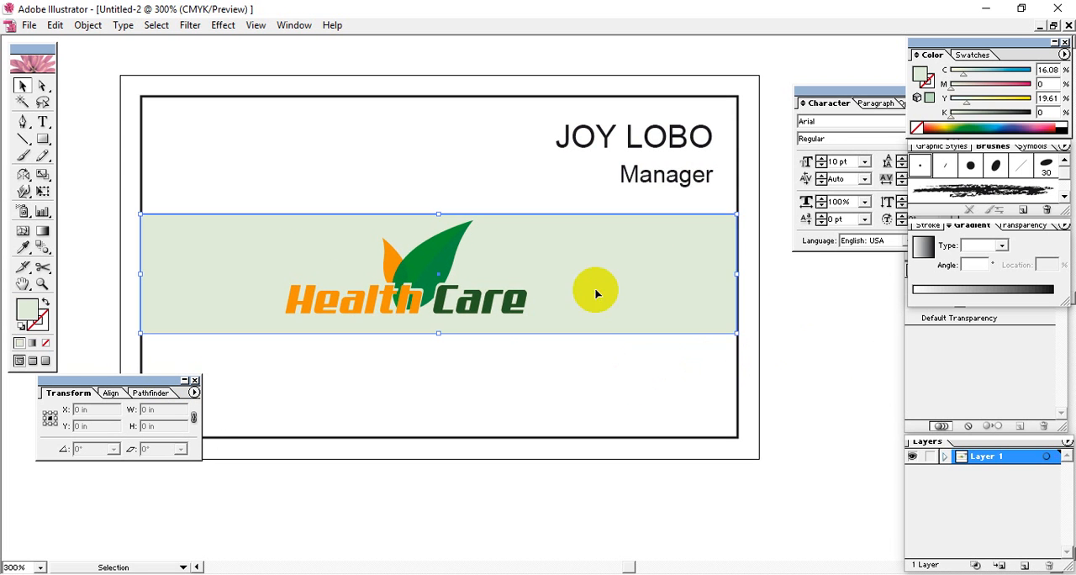
{"action": "left_click_drag", "start_coordinate": [437, 216], "coordinate": [437, 100]}
{"action": "double_click", "coordinate": [164, 425]}
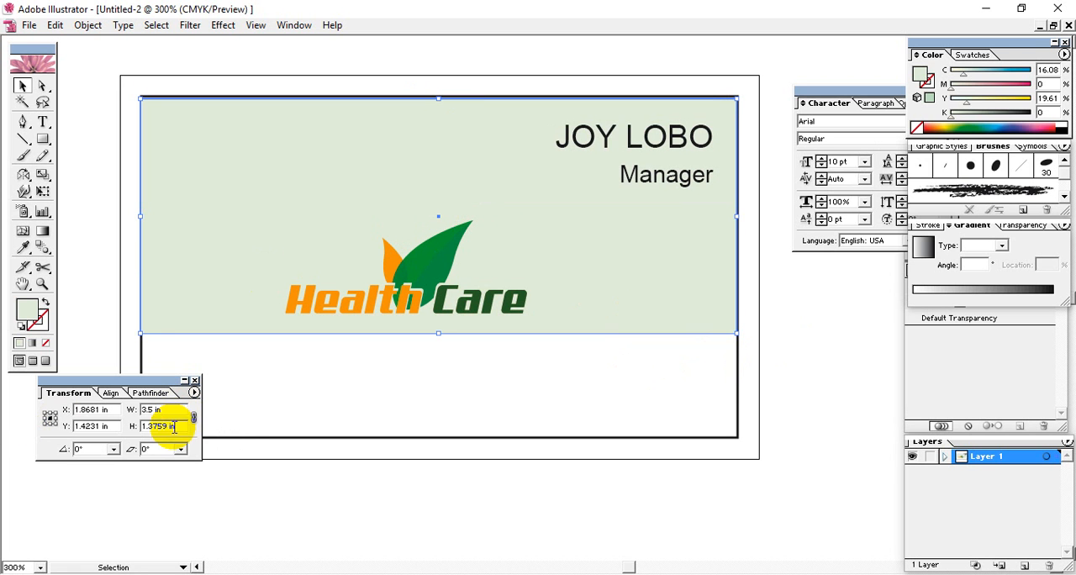
{"action": "type", "text": "2"}
{"action": "key", "text": "Return"}
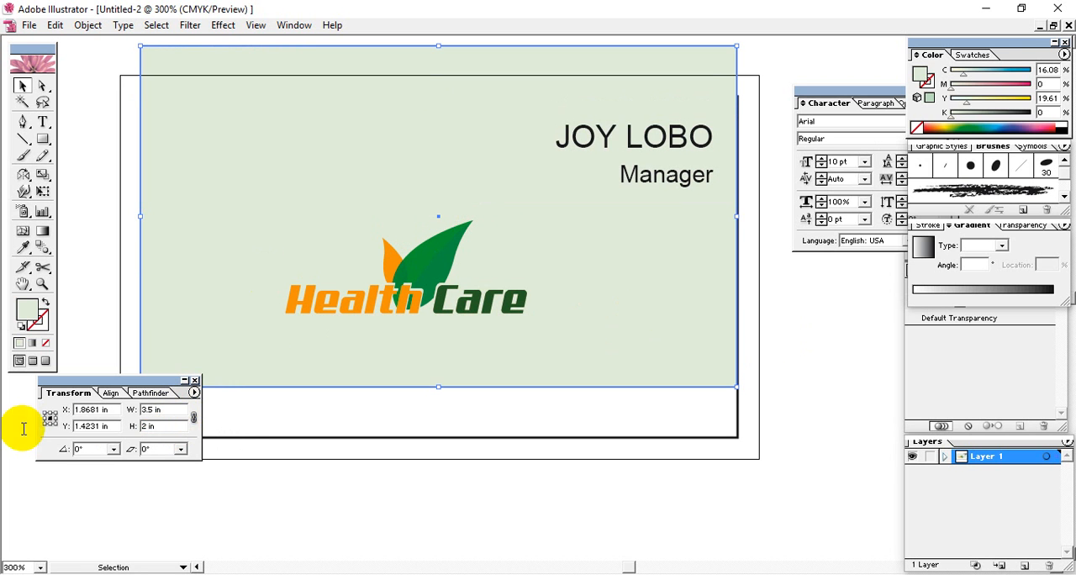
Move the enlarged green rectangle down so it covers the inner rectangle, checking the fit by deselecting and reselecting it
{"action": "left_click_drag", "start_coordinate": [195, 228], "coordinate": [209, 277]}
{"action": "left_click", "coordinate": [760, 370]}
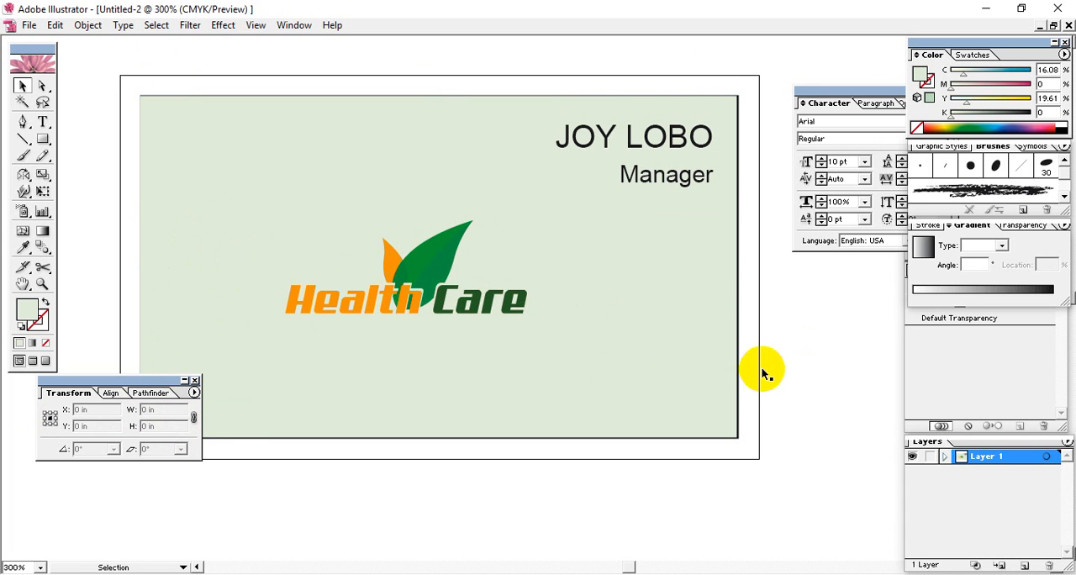
{"action": "left_click", "coordinate": [681, 337]}
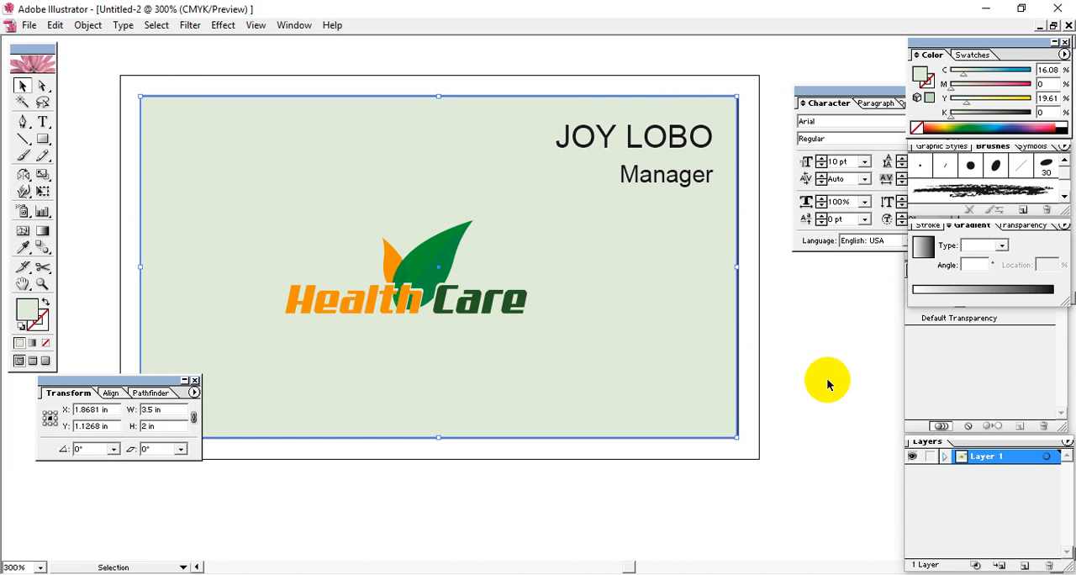
{"action": "left_click", "coordinate": [837, 379]}
{"action": "left_click", "coordinate": [717, 351]}
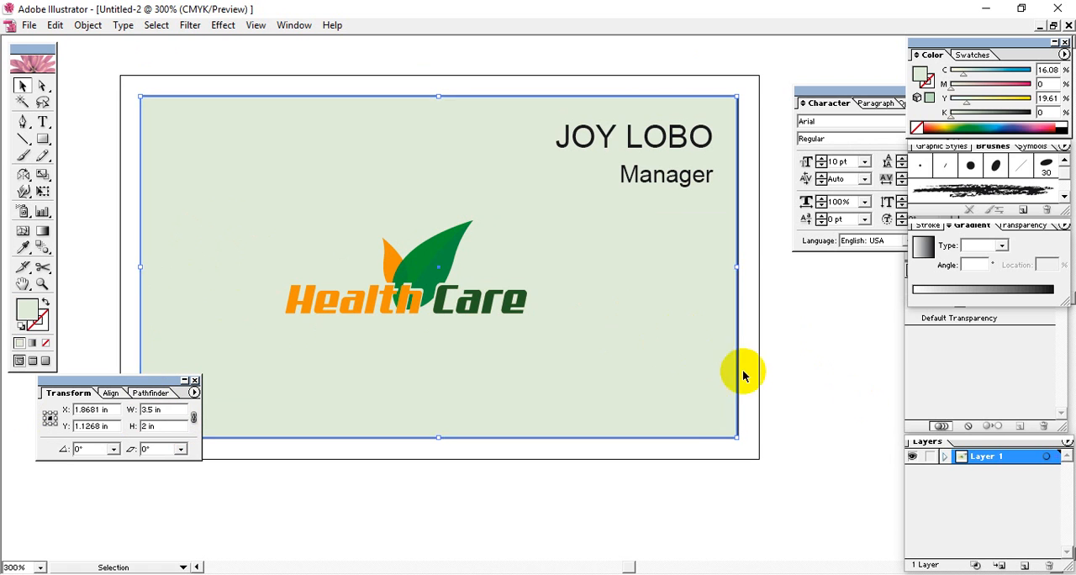
{"action": "left_click", "coordinate": [818, 427]}
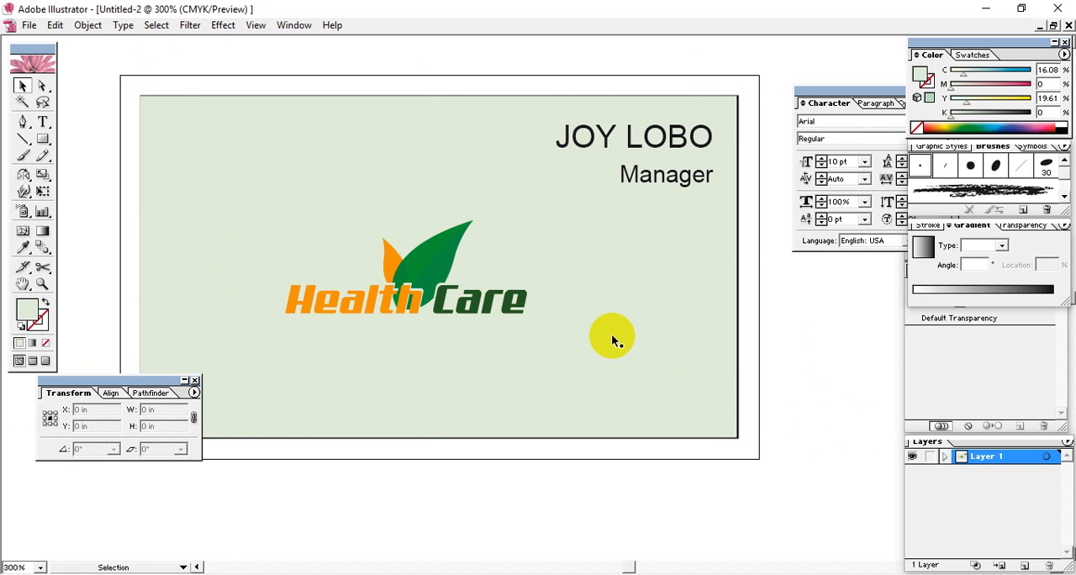
Copy the pale green background rectangle and paste a duplicate of it
{"action": "key", "text": "space"}
{"action": "left_click_drag", "start_coordinate": [613, 334], "coordinate": [650, 362]}
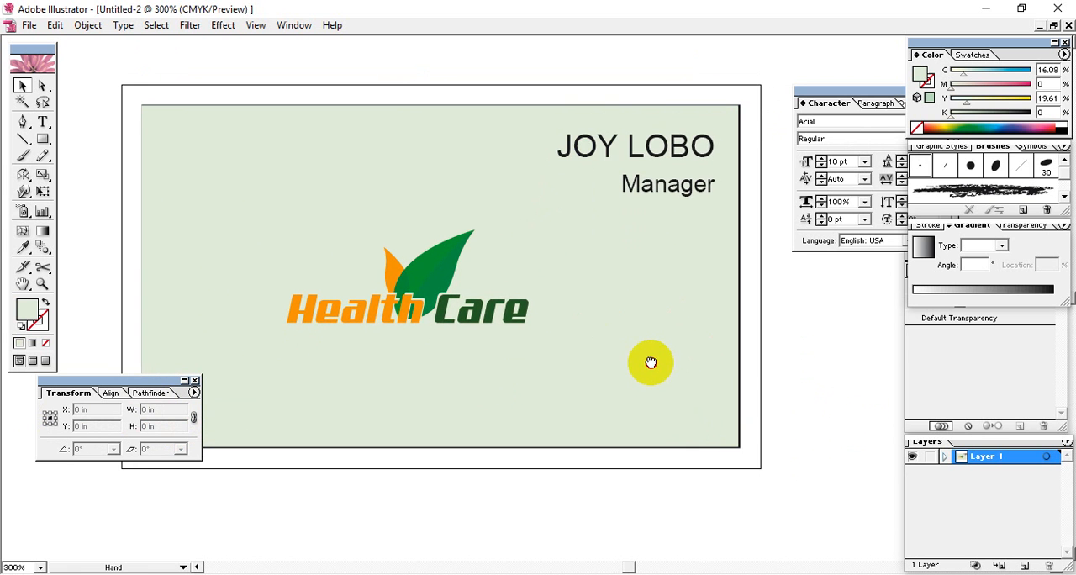
{"action": "left_click", "coordinate": [608, 366]}
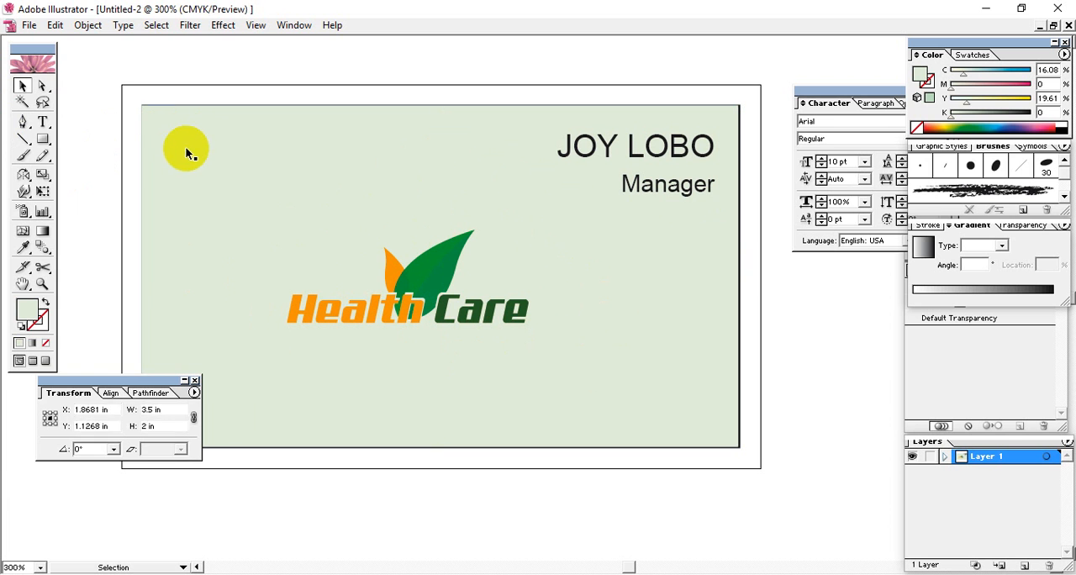
{"action": "left_click", "coordinate": [61, 32]}
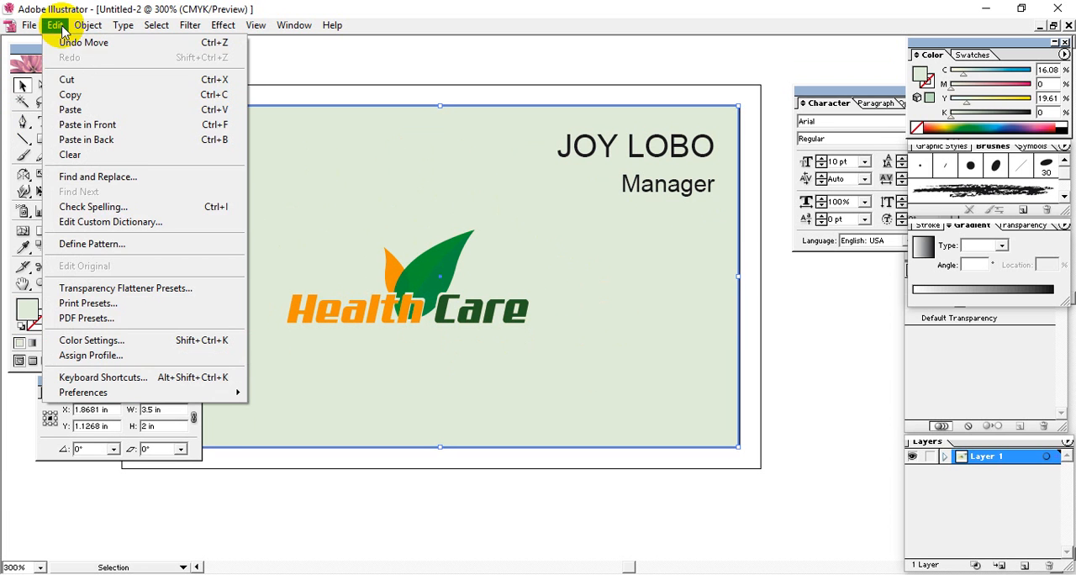
{"action": "left_click", "coordinate": [70, 94]}
{"action": "left_click", "coordinate": [55, 25]}
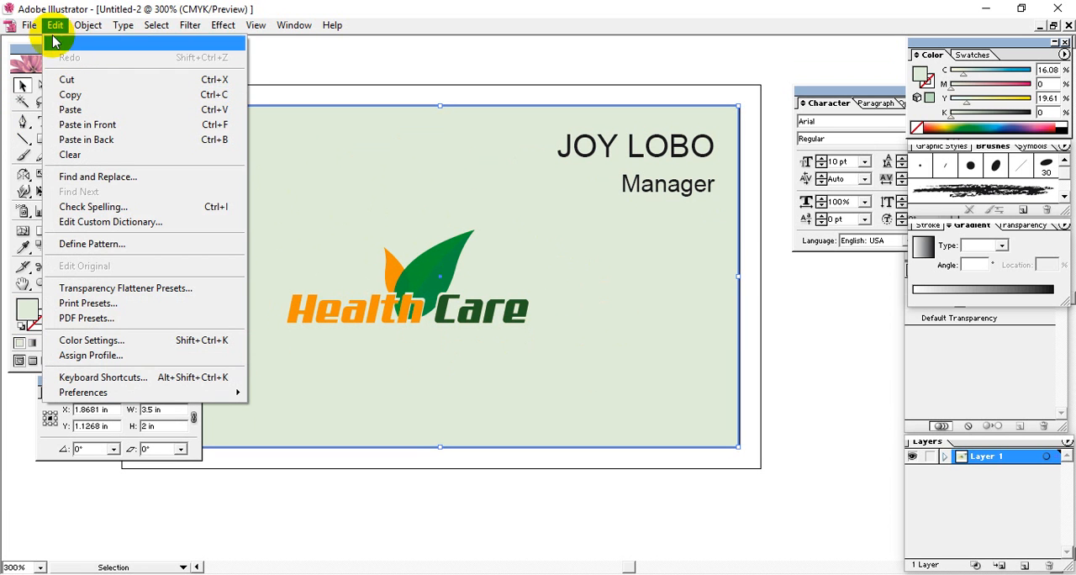
{"action": "left_click", "coordinate": [70, 109]}
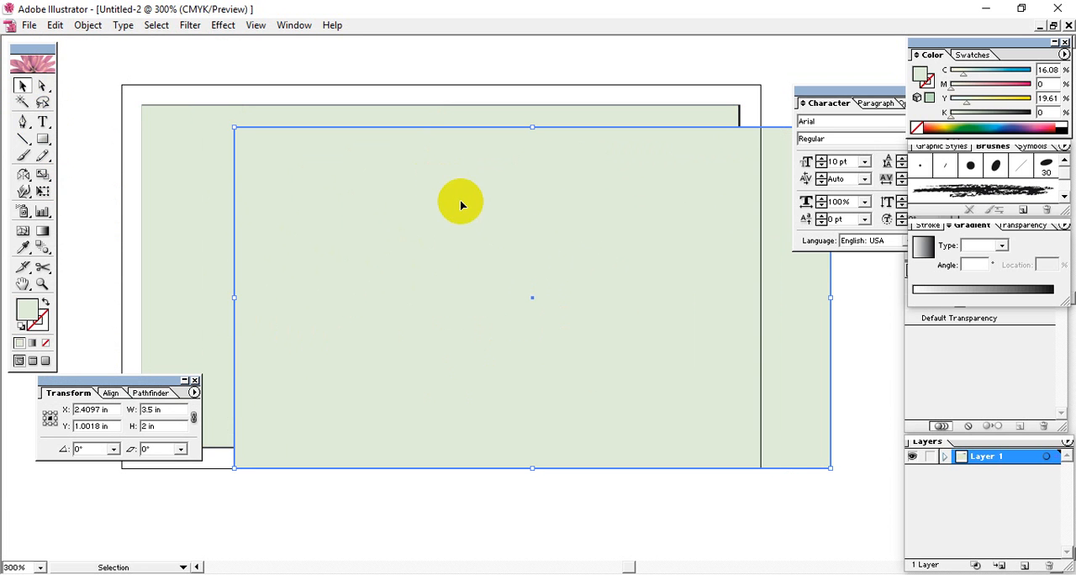
Move the duplicate roughly over the original green rectangle and align both by their horizontal and vertical centres
{"action": "left_click_drag", "start_coordinate": [456, 204], "coordinate": [287, 198]}
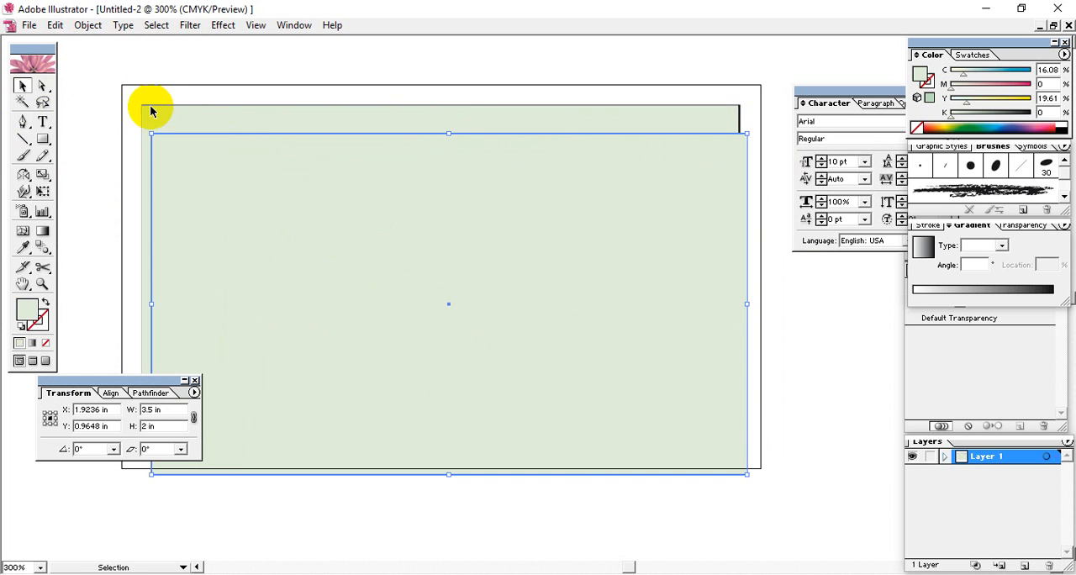
{"action": "left_click", "coordinate": [131, 136]}
{"action": "left_click", "coordinate": [141, 141]}
{"action": "left_click", "coordinate": [198, 157], "text": "shift"}
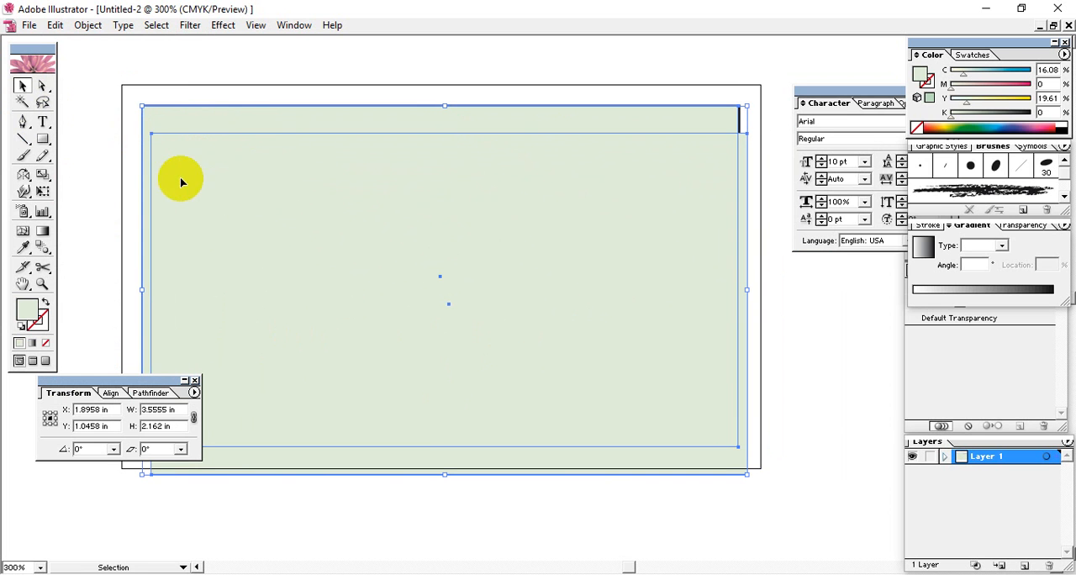
{"action": "left_click", "coordinate": [109, 393]}
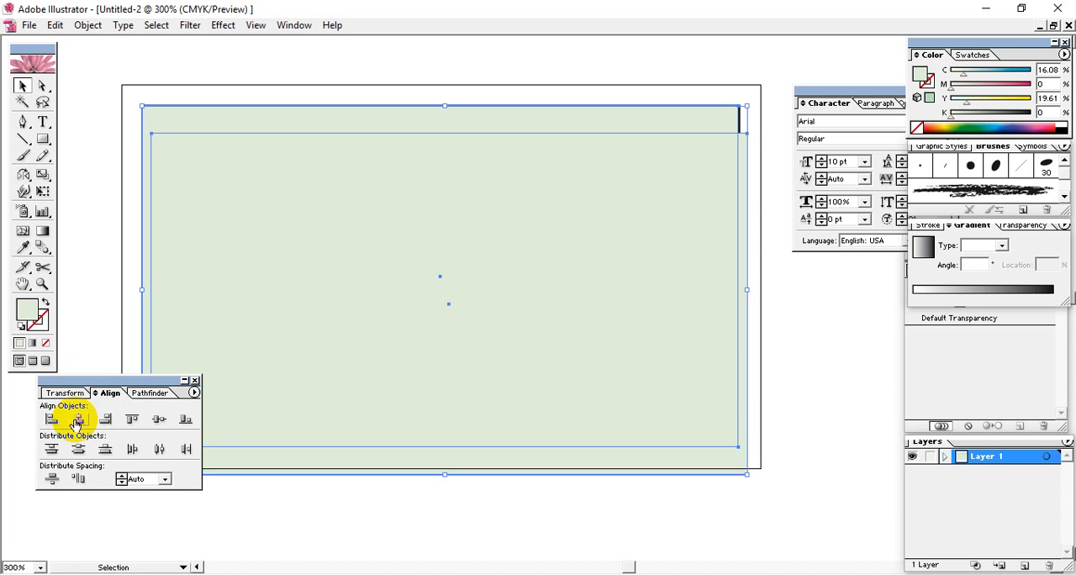
{"action": "left_click", "coordinate": [76, 422]}
{"action": "left_click", "coordinate": [159, 420]}
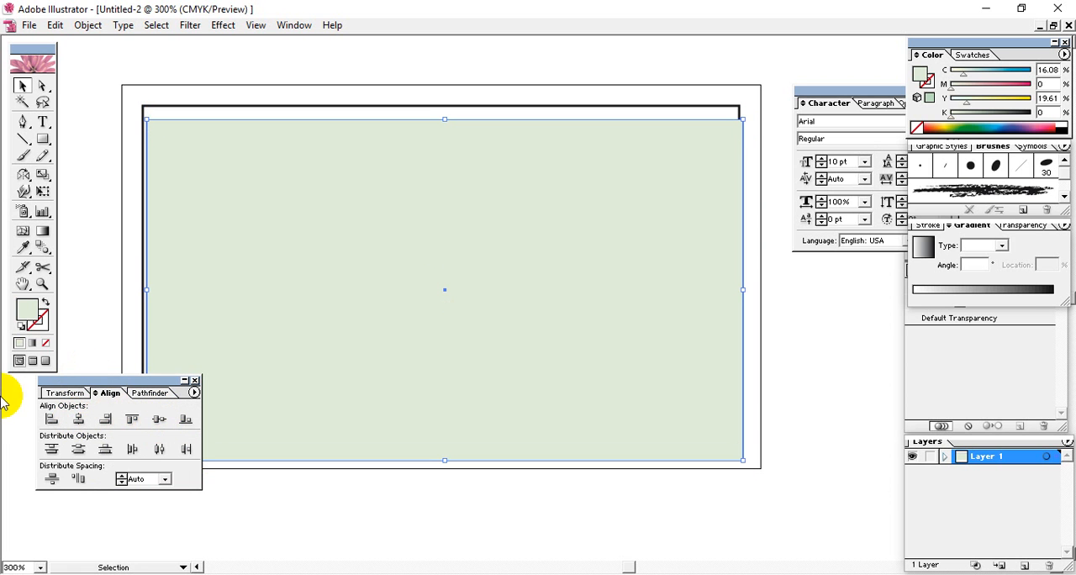
Move the two stacked green rectangles onto the inner rectangle's outline and select only the upper one
{"action": "left_click_drag", "start_coordinate": [312, 168], "coordinate": [310, 159]}
{"action": "left_click", "coordinate": [826, 373]}
{"action": "left_click", "coordinate": [563, 293]}
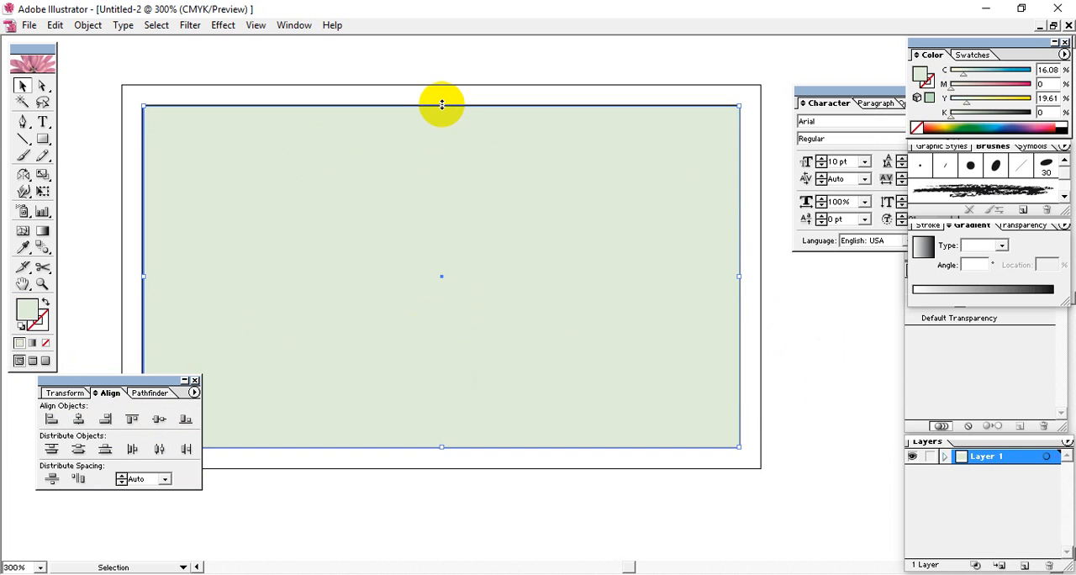
Try to shorten the duplicate rectangle by lowering its top edge below the Manager line, undoing each attempt
{"action": "left_click_drag", "start_coordinate": [441, 105], "coordinate": [441, 209]}
{"action": "key", "text": "ctrl+z"}
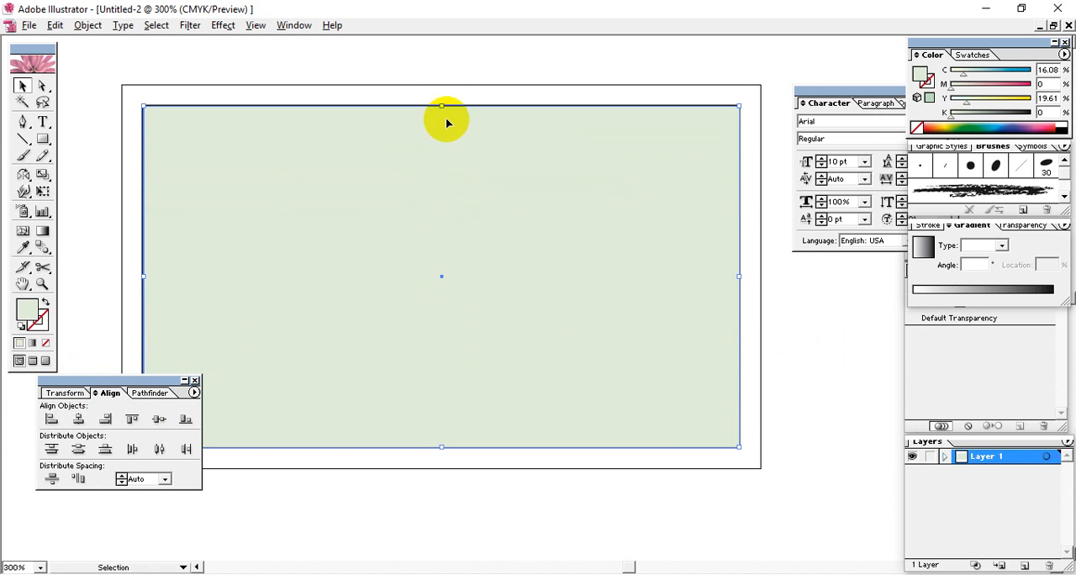
{"action": "left_click_drag", "start_coordinate": [442, 103], "coordinate": [433, 227]}
{"action": "key", "text": "ctrl+z"}
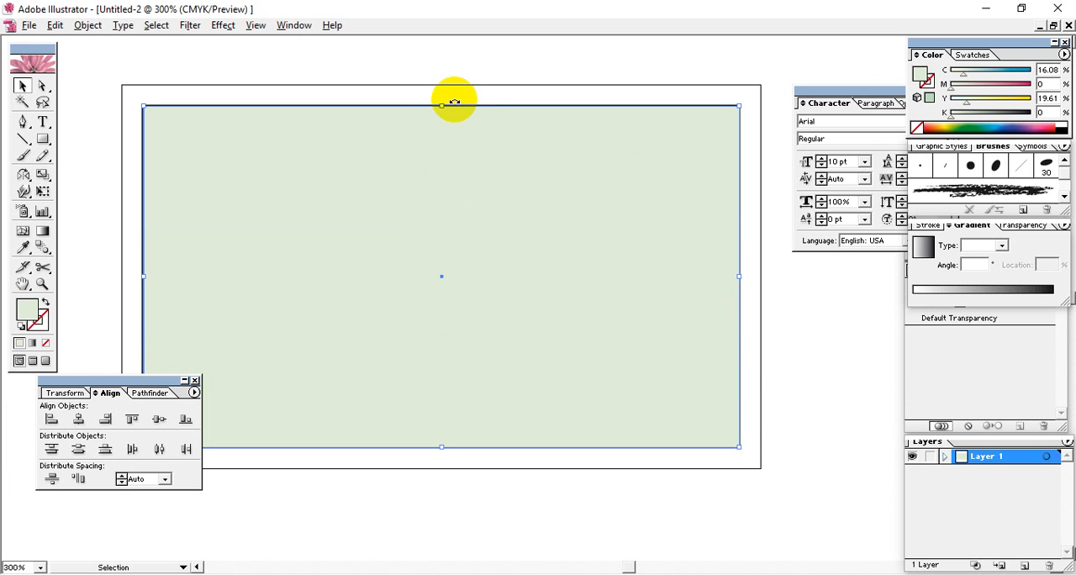
{"action": "left_click_drag", "start_coordinate": [441, 103], "coordinate": [425, 215]}
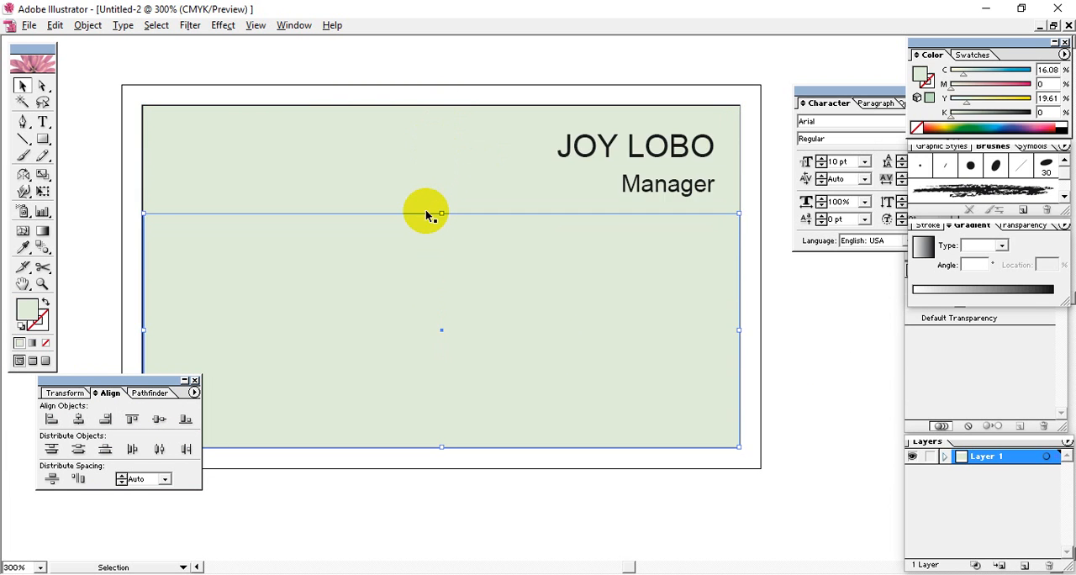
{"action": "key", "text": "ctrl+z"}
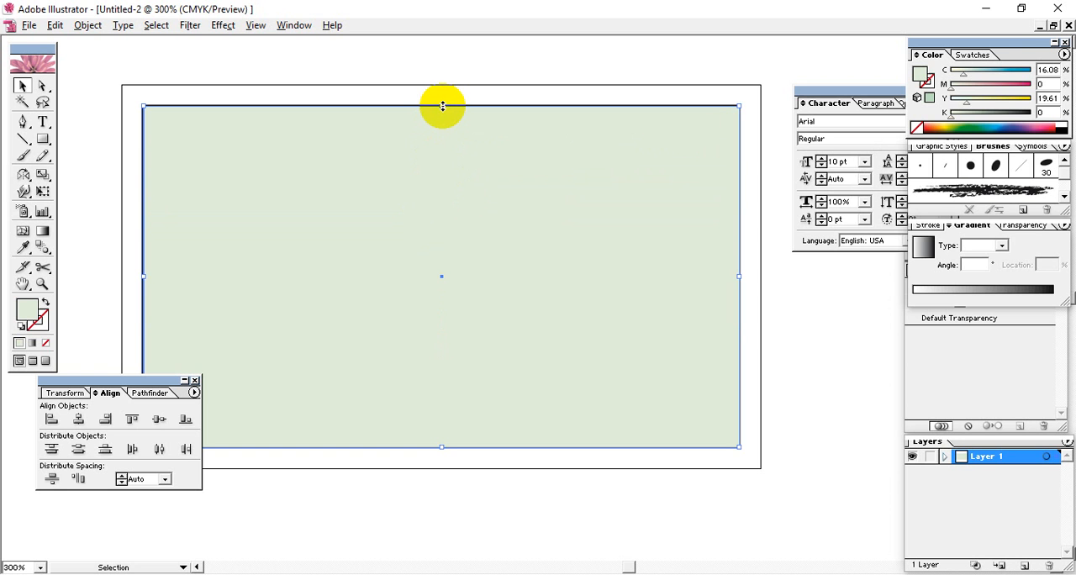
Shorten the duplicate evenly about its centre into a middle band and set its fill's yellow value to 0%
{"action": "left_click_drag", "start_coordinate": [442, 106], "coordinate": [435, 211]}
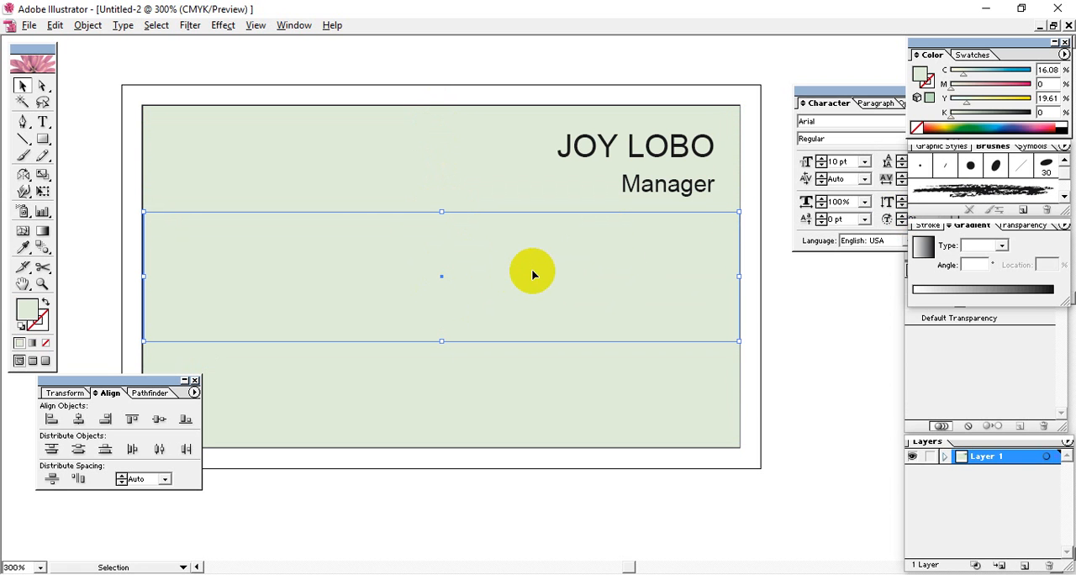
{"action": "left_click_drag", "start_coordinate": [965, 99], "coordinate": [934, 96]}
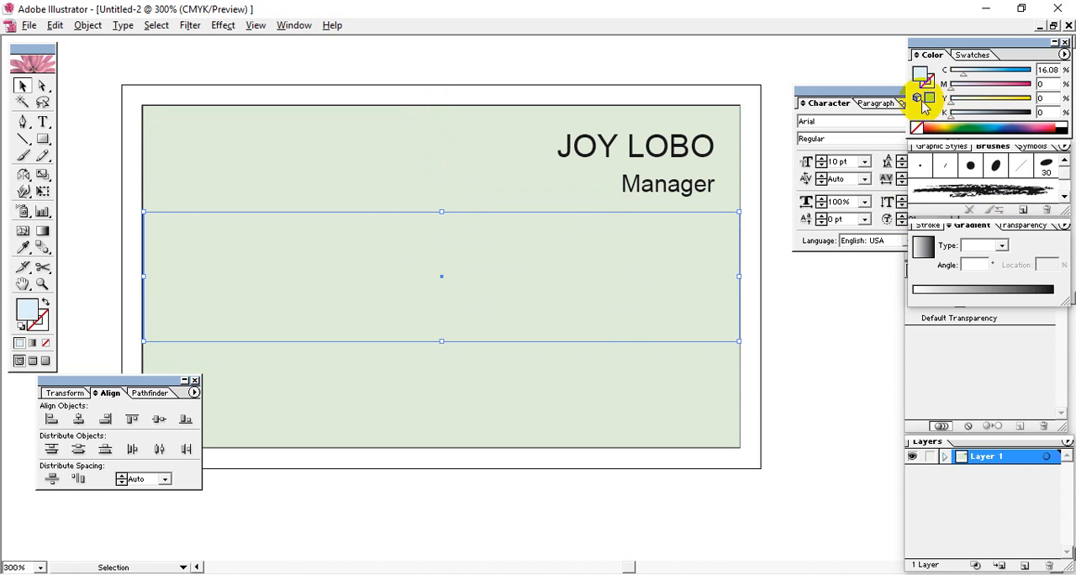
Send the pale blue middle band behind the Health Care logo in the stacking order
{"action": "right_click", "coordinate": [505, 281]}
{"action": "mouse_move", "coordinate": [552, 445]}
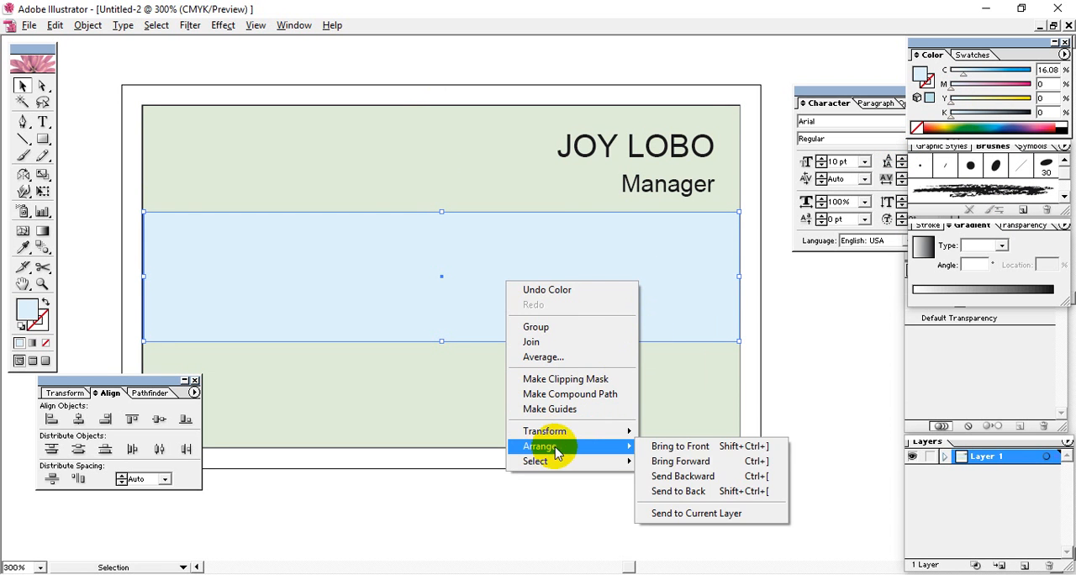
{"action": "left_click", "coordinate": [696, 492]}
{"action": "left_click", "coordinate": [819, 413]}
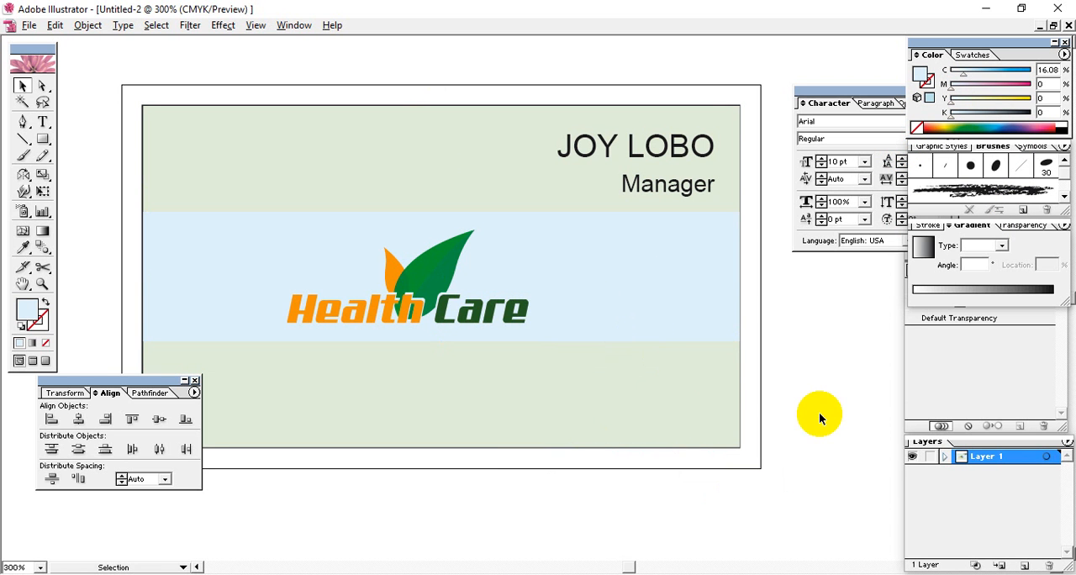
Nudge the middle band slightly down around the logo and make its fill white by setting cyan to 0%
{"action": "left_click", "coordinate": [673, 320]}
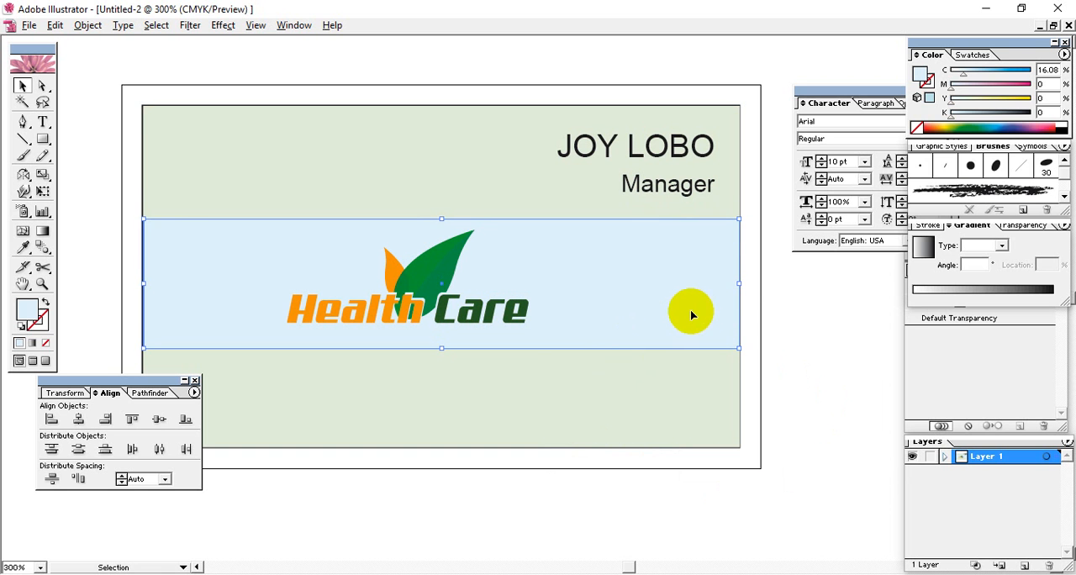
{"action": "left_click_drag", "start_coordinate": [963, 76], "coordinate": [873, 78]}
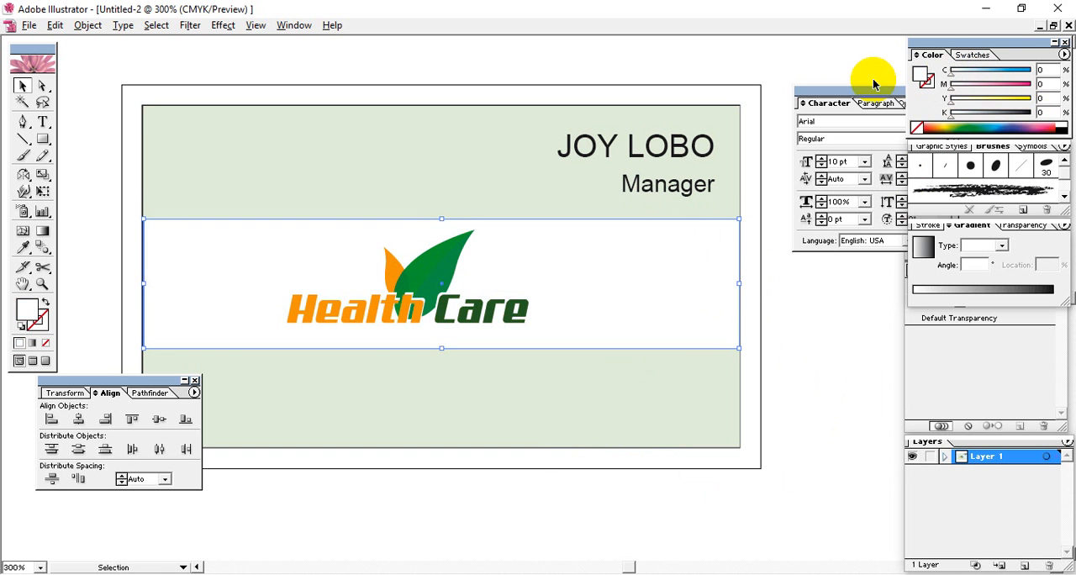
{"action": "key", "text": "Down"}
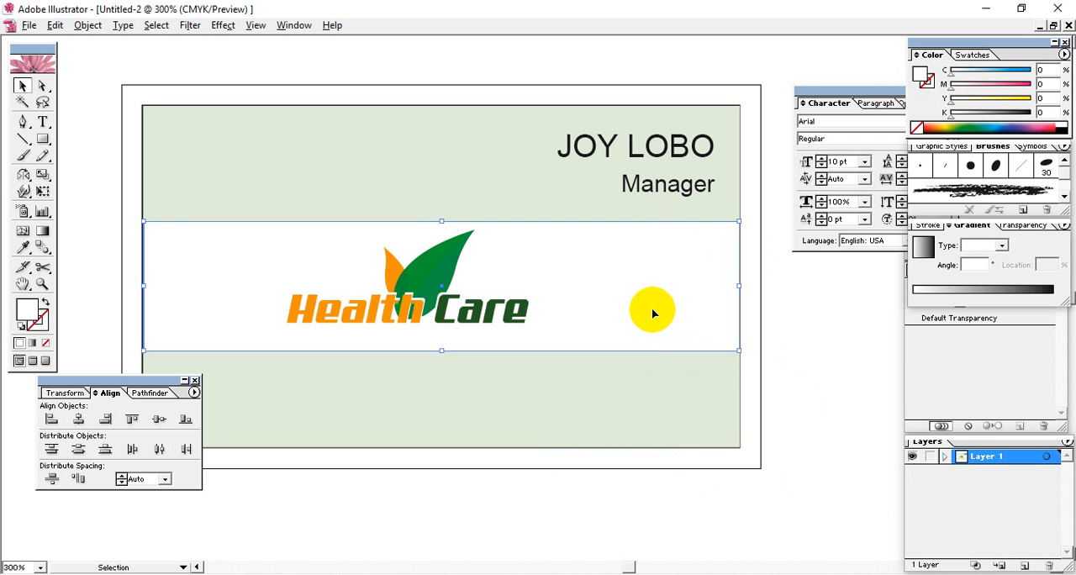
{"action": "key", "text": "Up"}
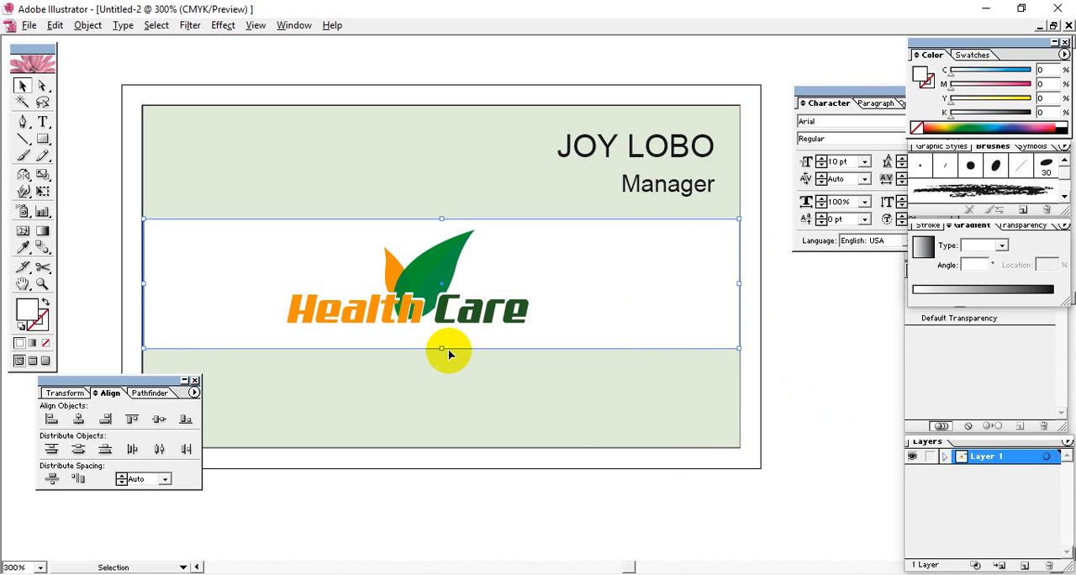
{"action": "left_click", "coordinate": [789, 385]}
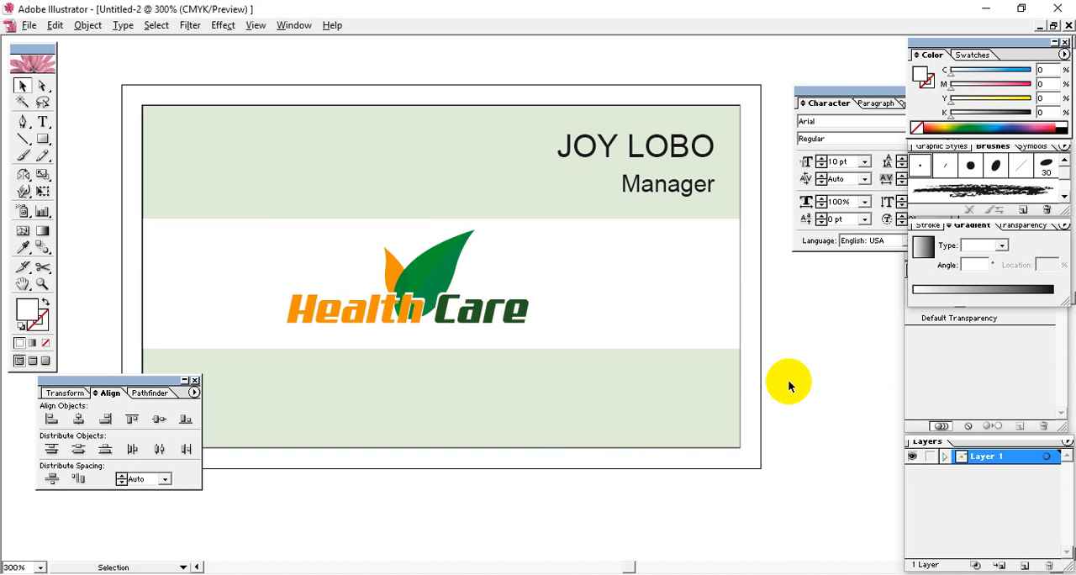
Select the name text above the Manager line
{"action": "key", "text": "space"}
{"action": "left_click_drag", "start_coordinate": [757, 341], "coordinate": [720, 336]}
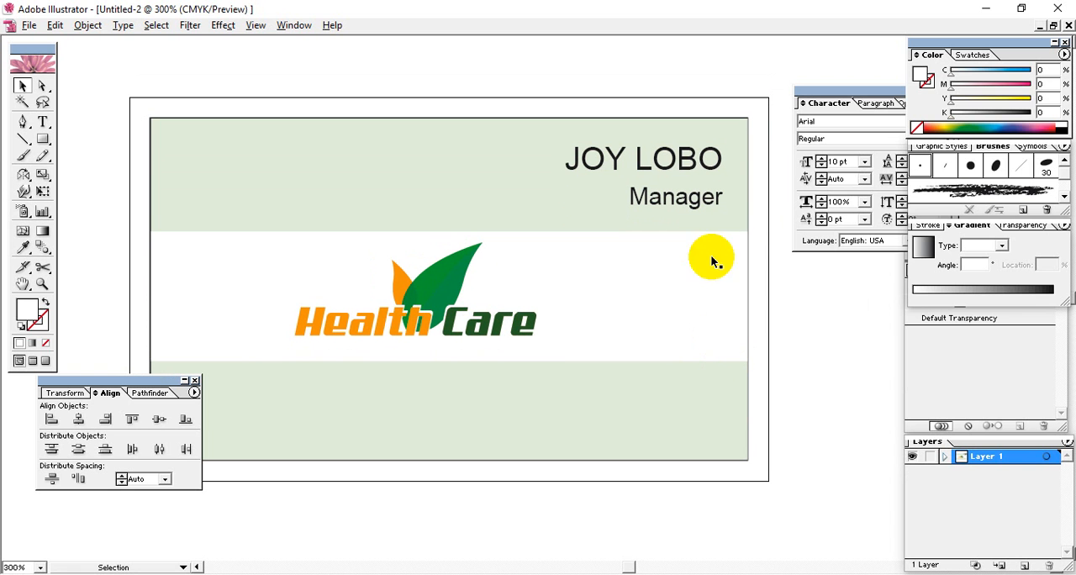
{"action": "left_click", "coordinate": [681, 168]}
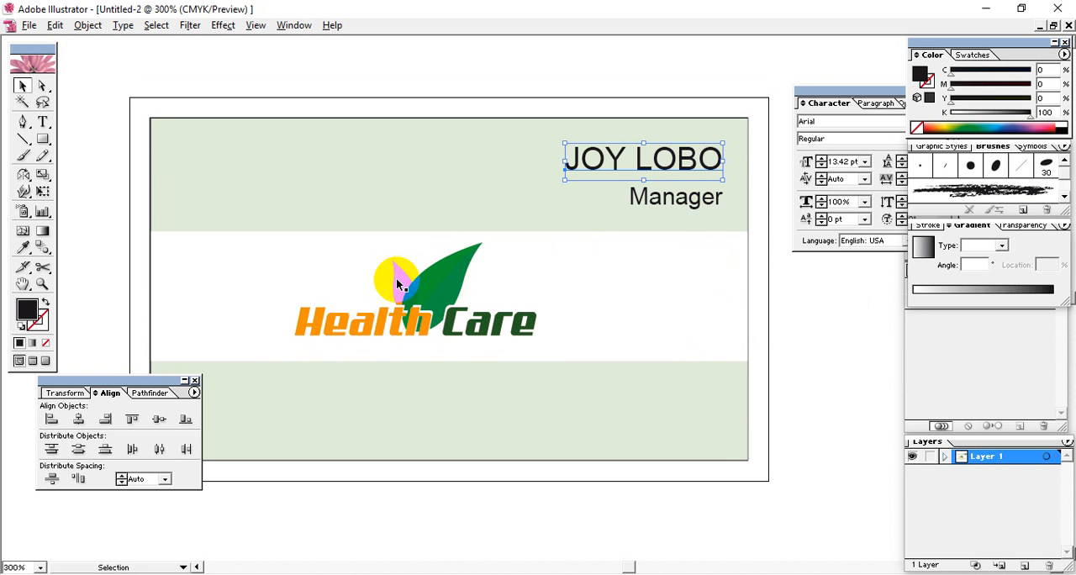
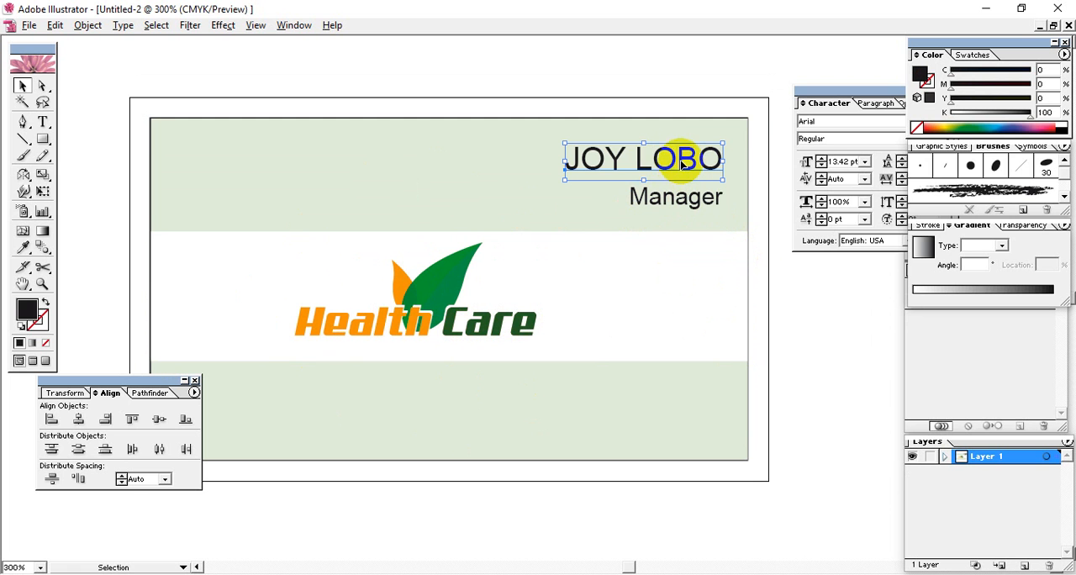
Set the font style of the name text above the Manager line to Bold
{"action": "left_click", "coordinate": [820, 103]}
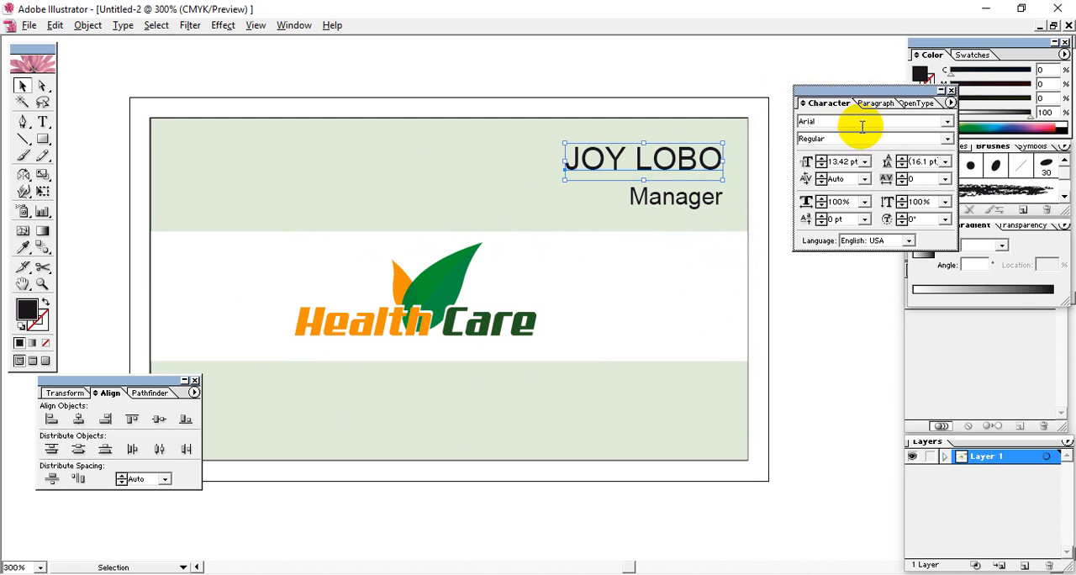
{"action": "left_click", "coordinate": [946, 138]}
{"action": "left_click", "coordinate": [845, 186]}
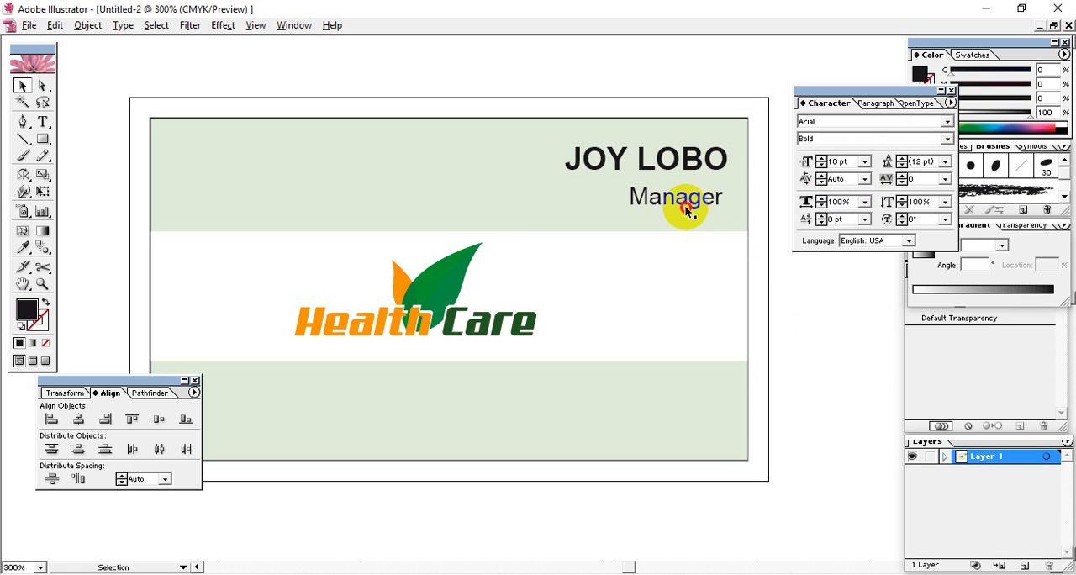
Align the name text and the Manager line along their right edges
{"action": "left_click", "coordinate": [681, 202]}
{"action": "left_click", "coordinate": [656, 151], "text": "shift"}
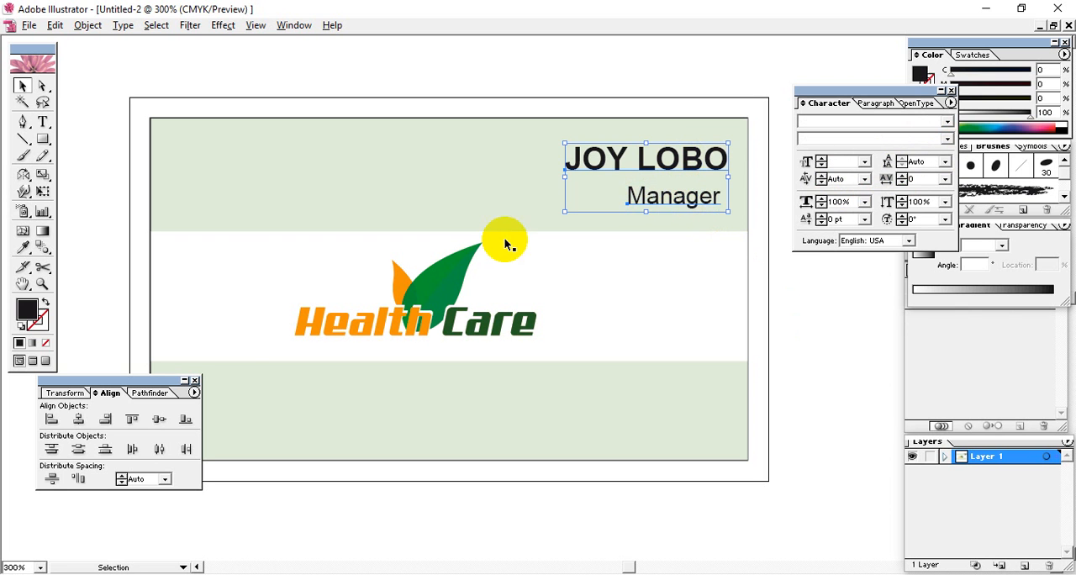
{"action": "left_click", "coordinate": [106, 418]}
{"action": "left_click", "coordinate": [817, 397]}
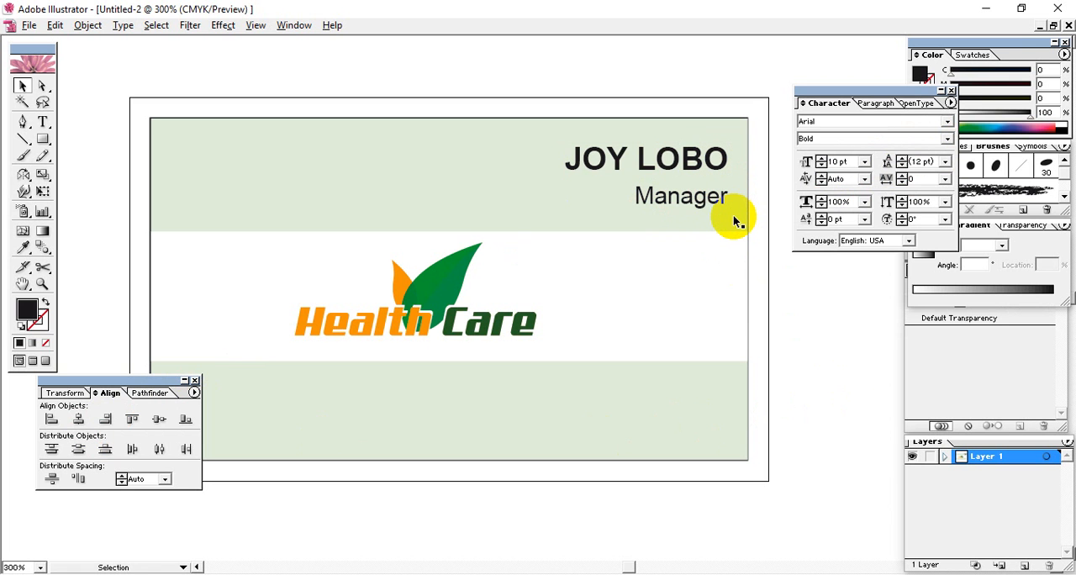
Colour the name dark green from the logo's "Care" lettering and the Manager line orange from the logo's small leaf, using the Eyedropper
{"action": "left_click", "coordinate": [697, 161]}
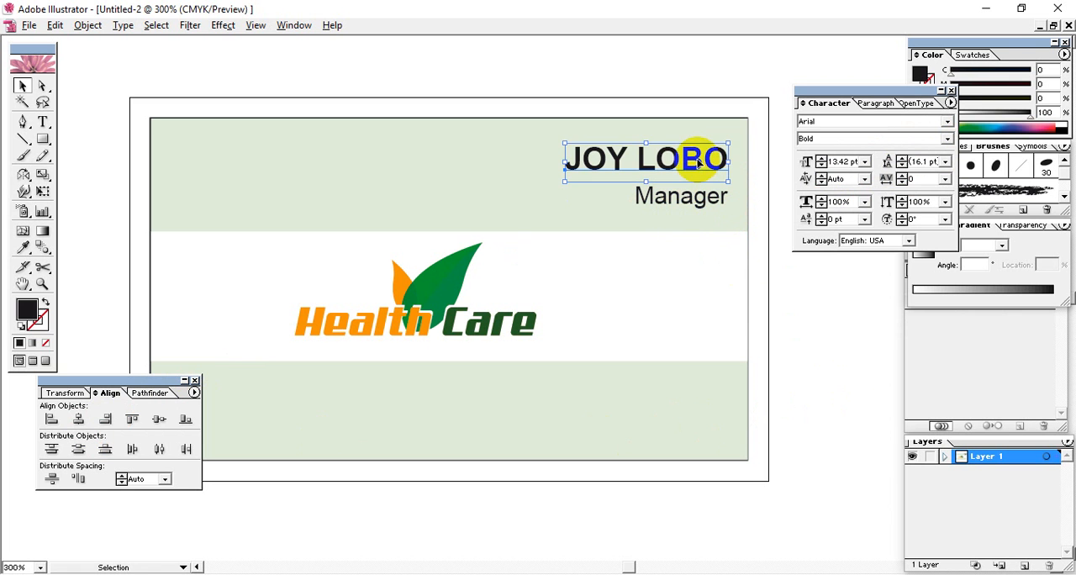
{"action": "left_click", "coordinate": [30, 320]}
{"action": "left_click", "coordinate": [22, 247]}
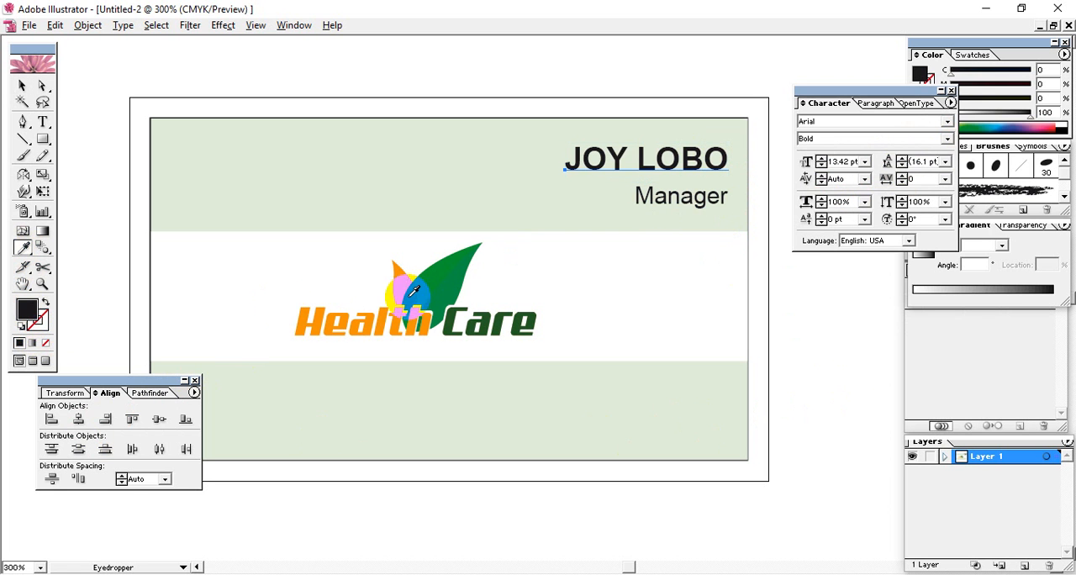
{"action": "left_click", "coordinate": [452, 310]}
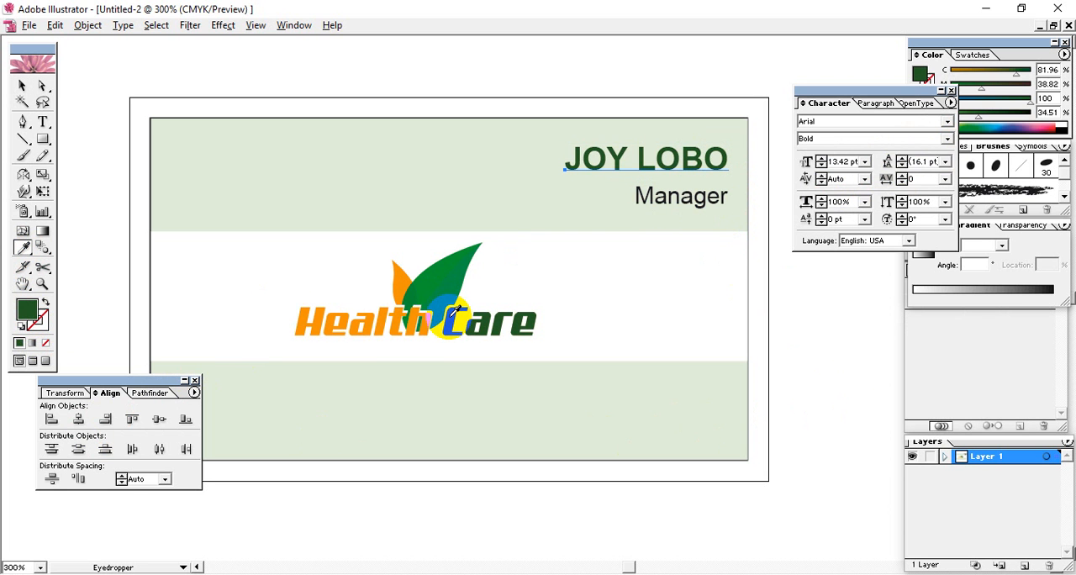
{"action": "left_click", "coordinate": [401, 287]}
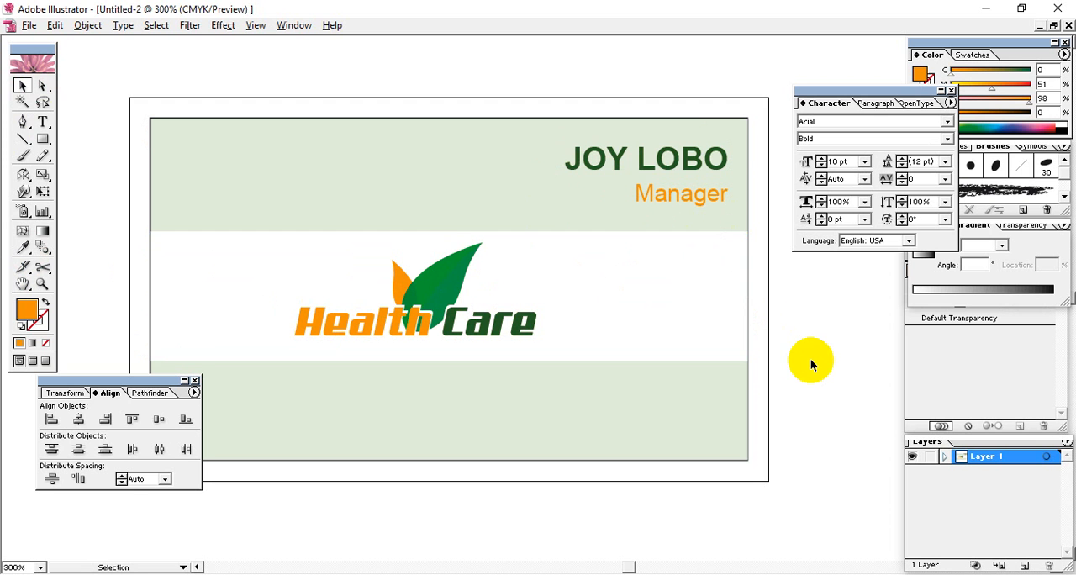
{"action": "left_click_drag", "start_coordinate": [665, 392], "coordinate": [618, 304]}
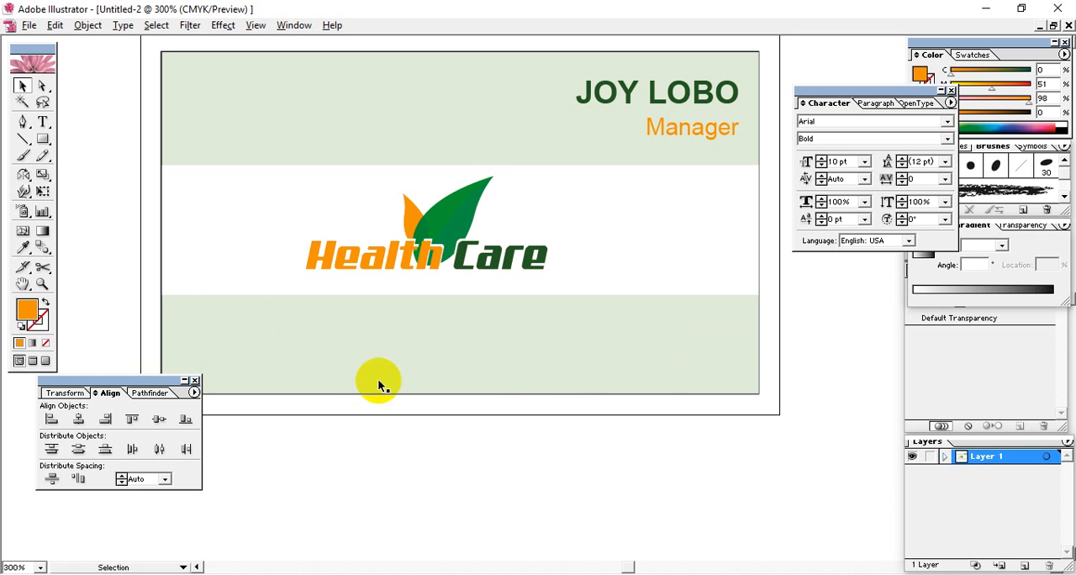
{"action": "left_click_drag", "start_coordinate": [610, 340], "coordinate": [619, 325]}
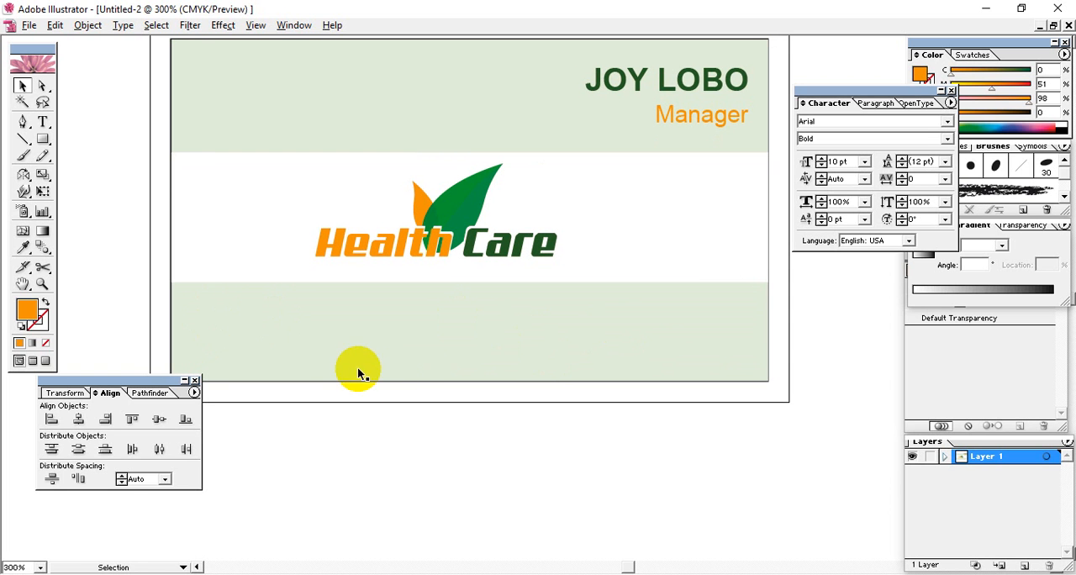
{"action": "left_click_drag", "start_coordinate": [459, 357], "coordinate": [477, 354]}
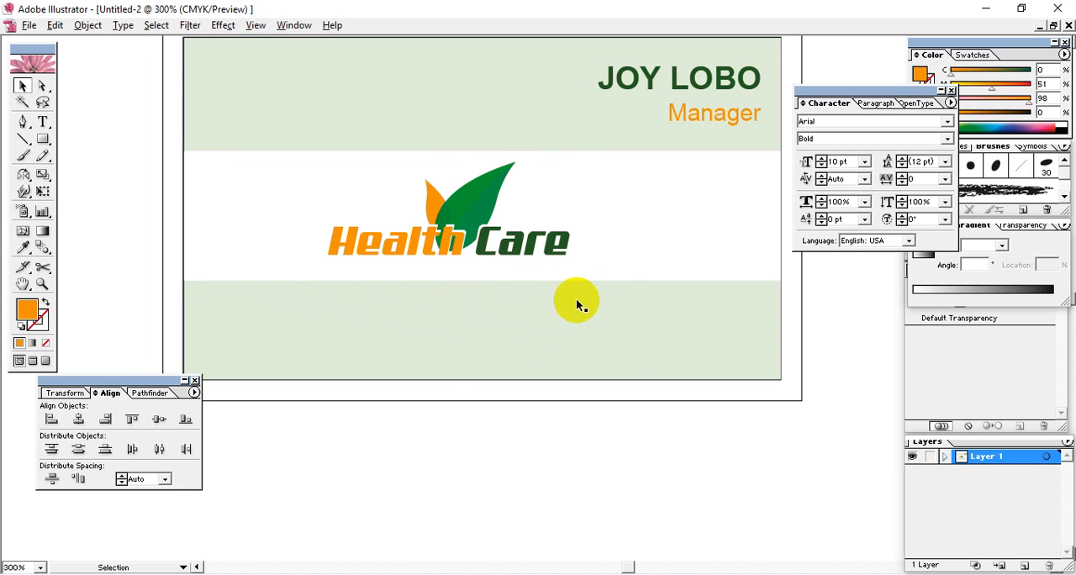
{"action": "left_click_drag", "start_coordinate": [652, 299], "coordinate": [663, 306]}
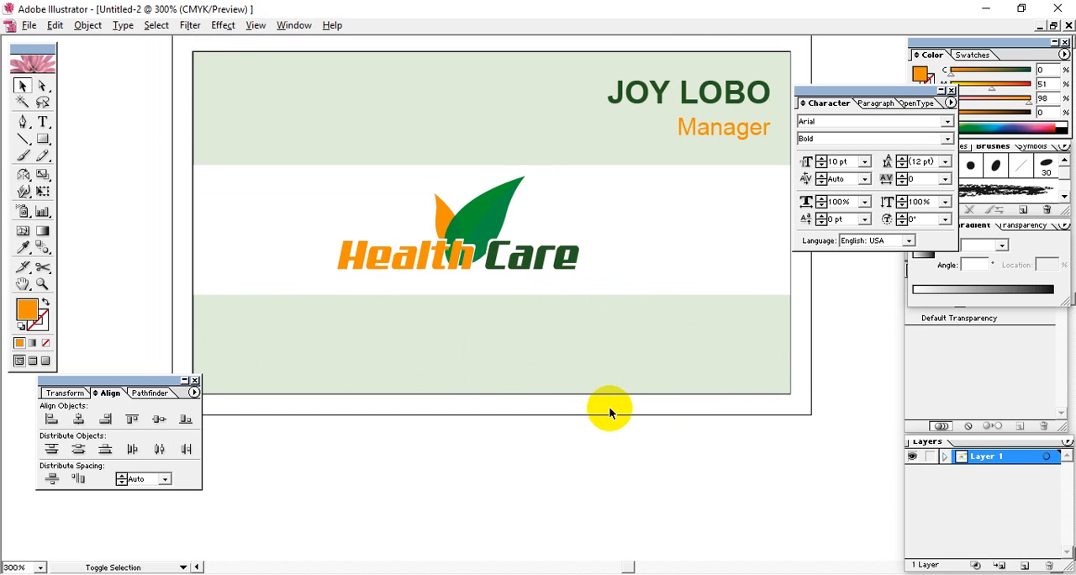
{"action": "key", "text": "alt+space"}
{"action": "left_click_drag", "start_coordinate": [578, 365], "coordinate": [584, 378]}
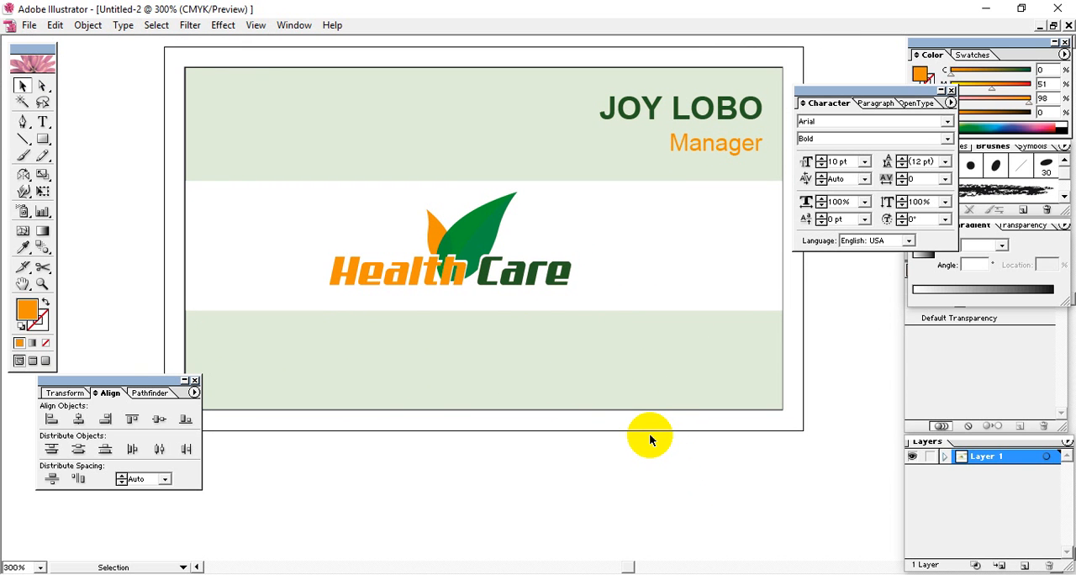
{"action": "key", "text": "space"}
{"action": "left_click_drag", "start_coordinate": [541, 332], "coordinate": [554, 350]}
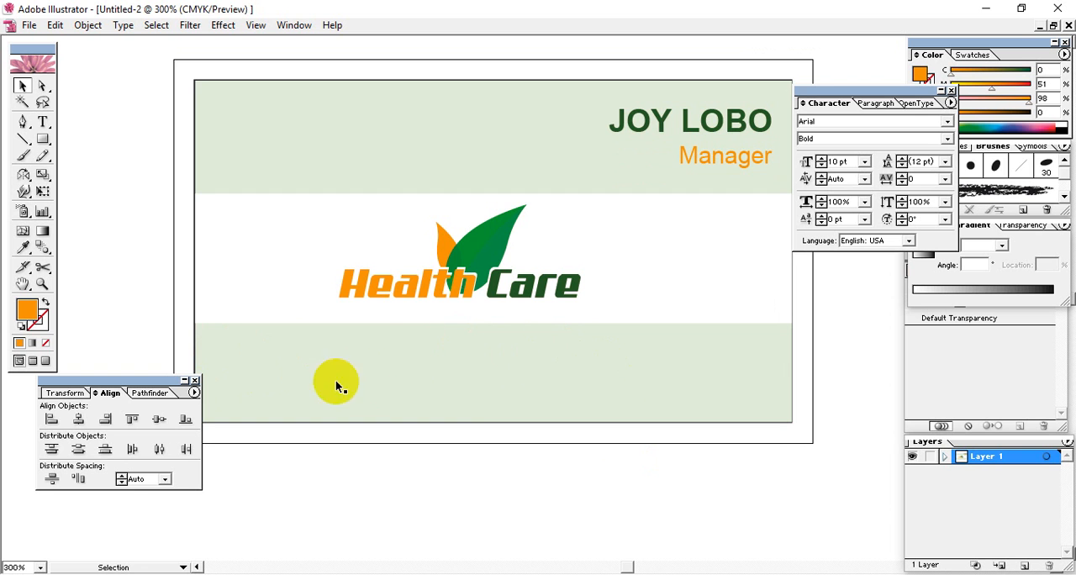
{"action": "key", "text": "space"}
{"action": "left_click_drag", "start_coordinate": [337, 360], "coordinate": [674, 357]}
{"action": "left_click_drag", "start_coordinate": [585, 368], "coordinate": [636, 366]}
{"action": "left_click", "coordinate": [224, 198]}
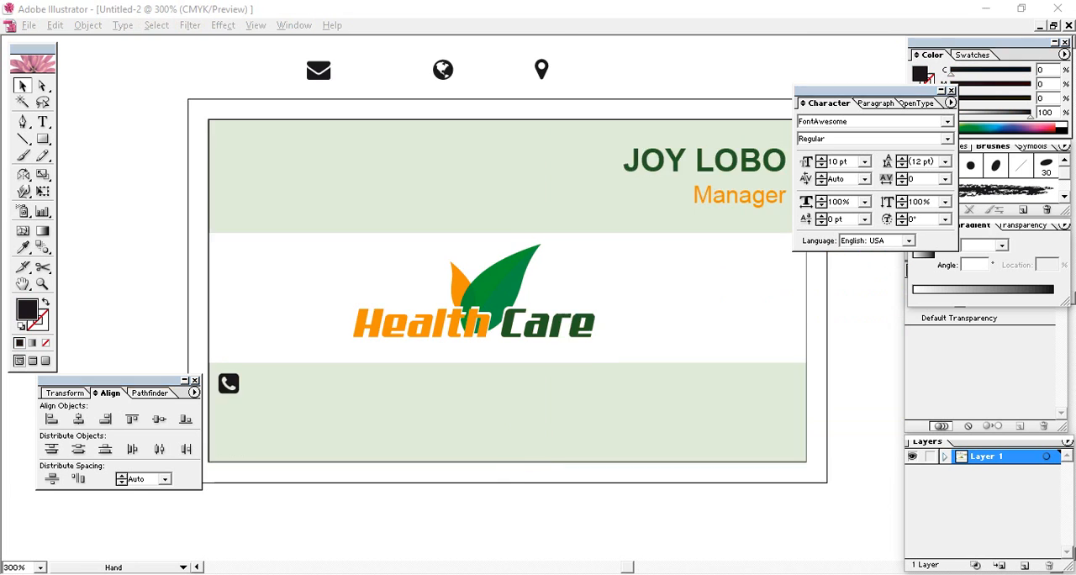
Move the envelope, globe and location pin icons from above the card into the lower green band beside the phone icon
{"action": "left_click_drag", "start_coordinate": [528, 444], "coordinate": [560, 445]}
{"action": "left_click", "coordinate": [260, 380]}
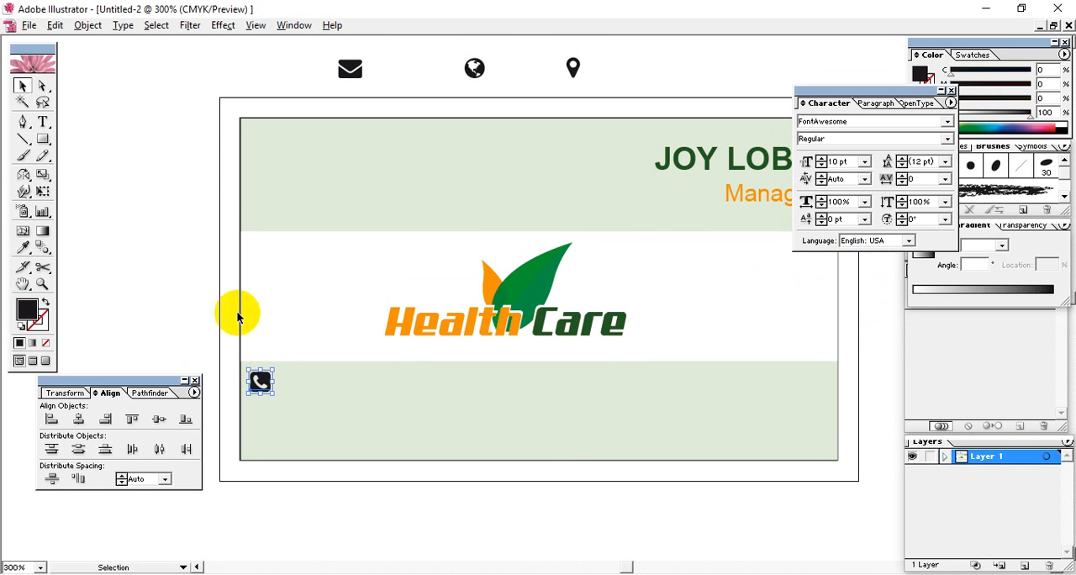
{"action": "left_click", "coordinate": [159, 252]}
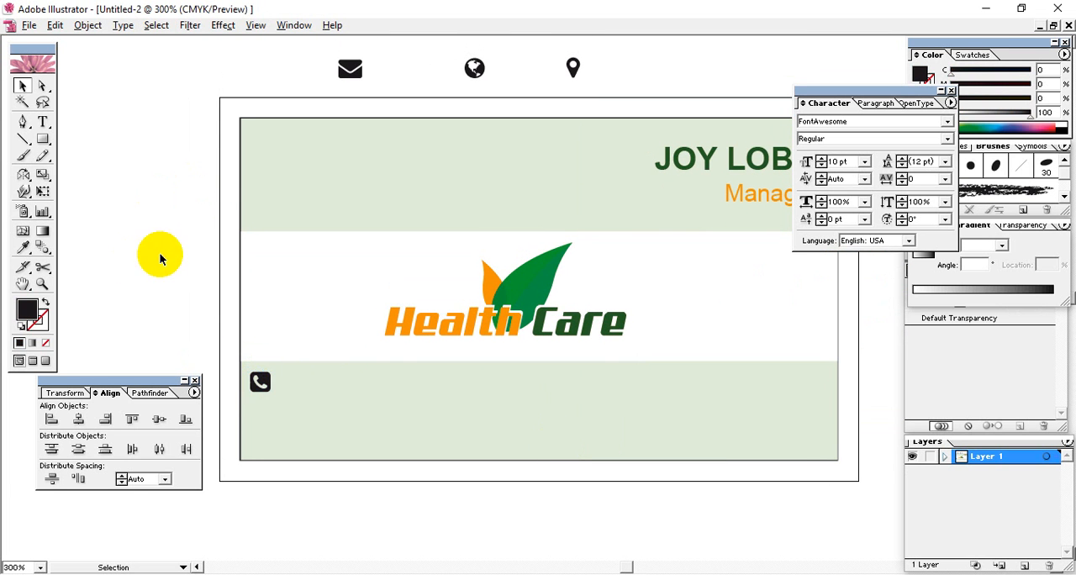
{"action": "left_click", "coordinate": [259, 383]}
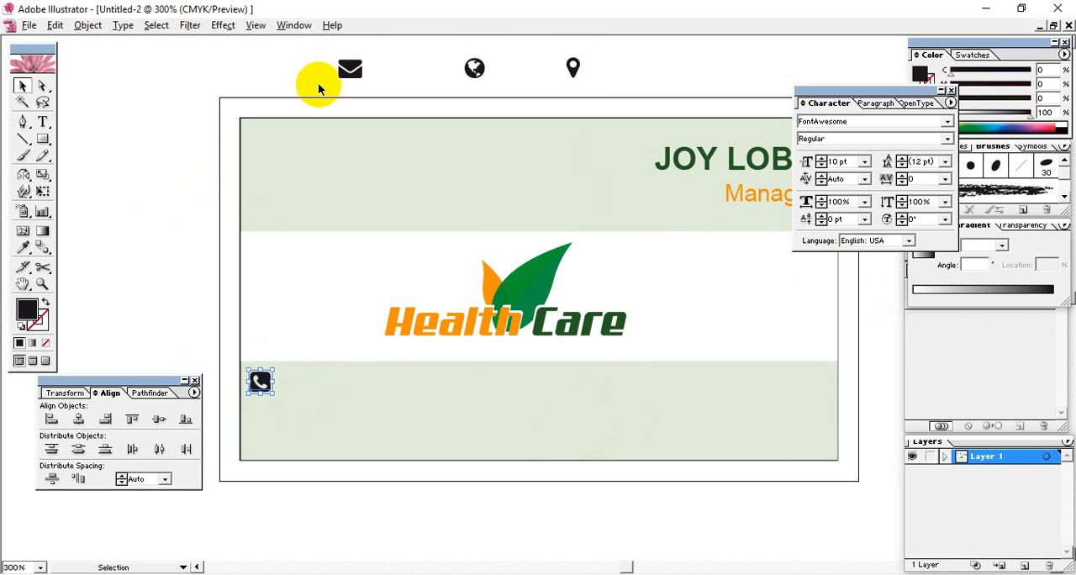
{"action": "left_click", "coordinate": [349, 67]}
{"action": "left_click_drag", "start_coordinate": [360, 76], "coordinate": [383, 386]}
{"action": "left_click_drag", "start_coordinate": [475, 69], "coordinate": [557, 386]}
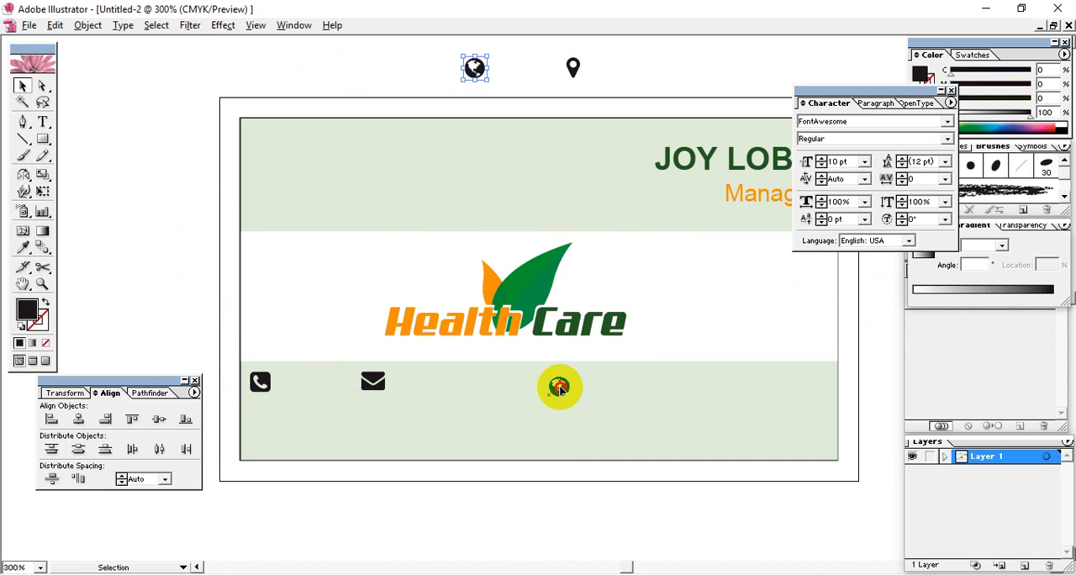
{"action": "left_click_drag", "start_coordinate": [573, 67], "coordinate": [518, 415]}
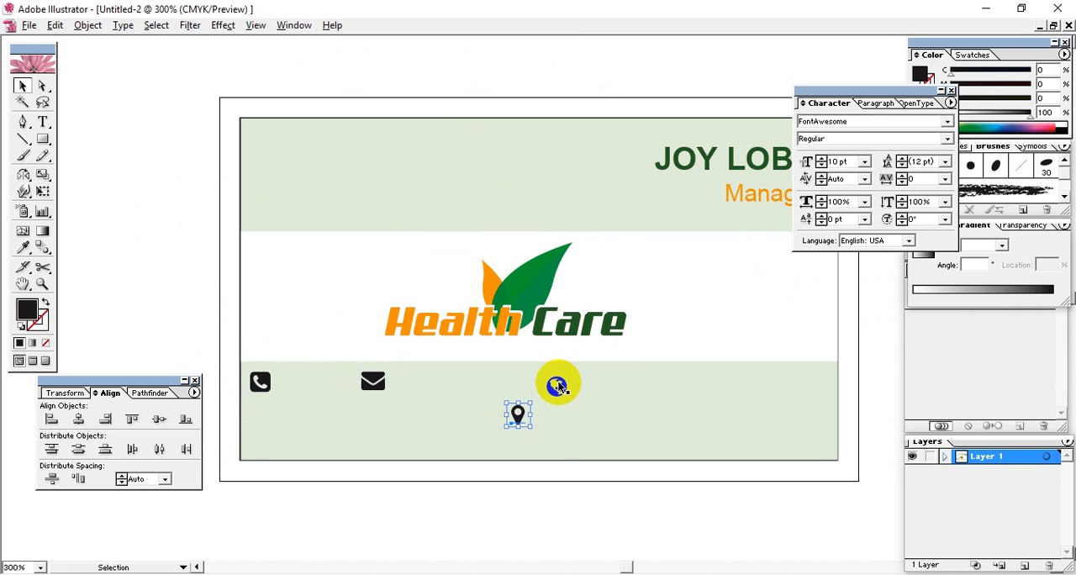
Align the phone, envelope and globe icons on their vertical centres, leaving out the location pin
{"action": "left_click", "coordinate": [557, 385]}
{"action": "left_click", "coordinate": [372, 382], "text": "shift"}
{"action": "left_click", "coordinate": [260, 383], "text": "shift"}
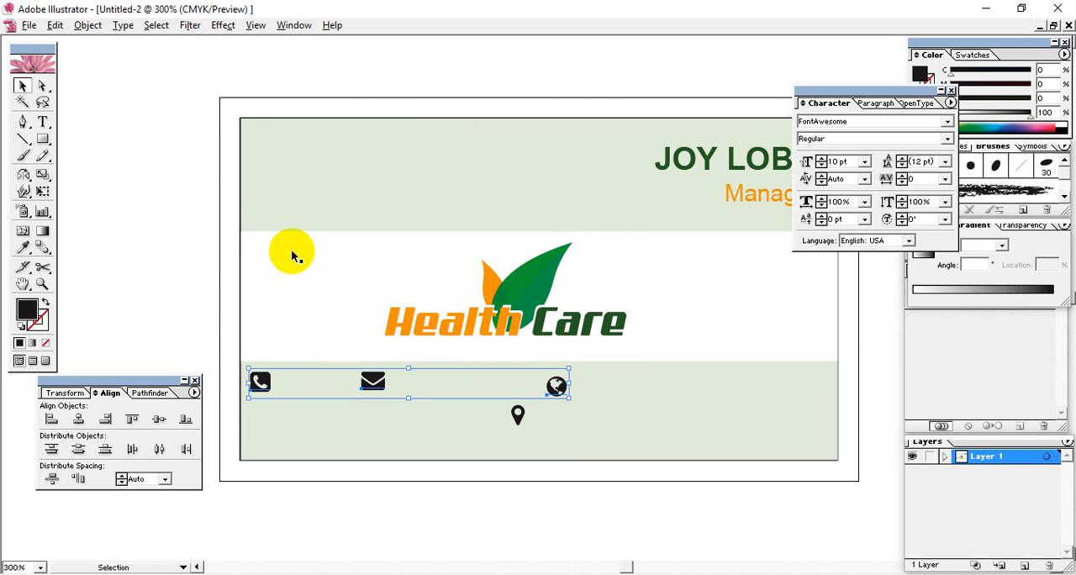
{"action": "left_click", "coordinate": [30, 24]}
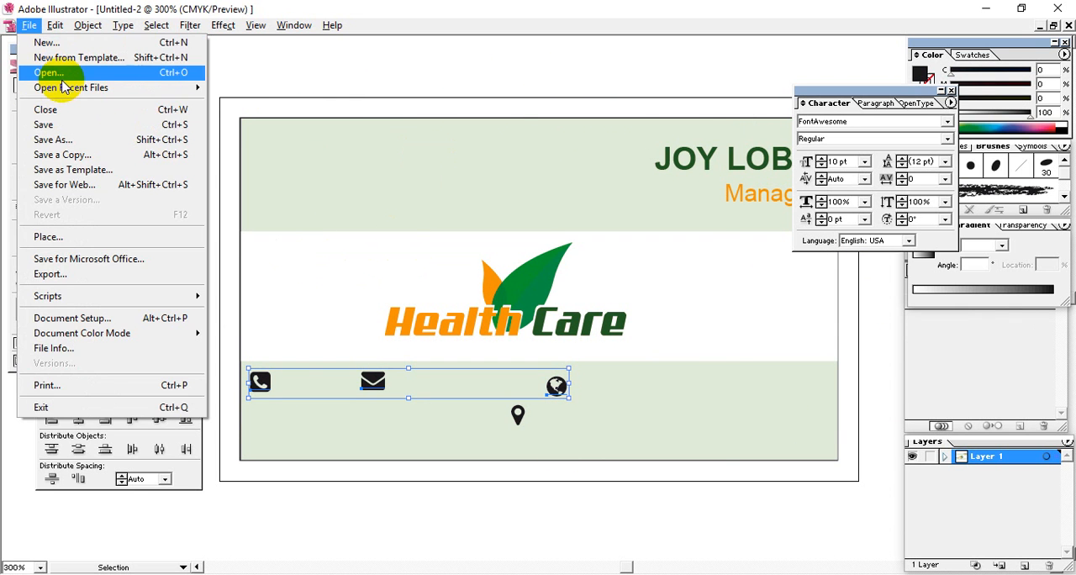
{"action": "left_click", "coordinate": [32, 72]}
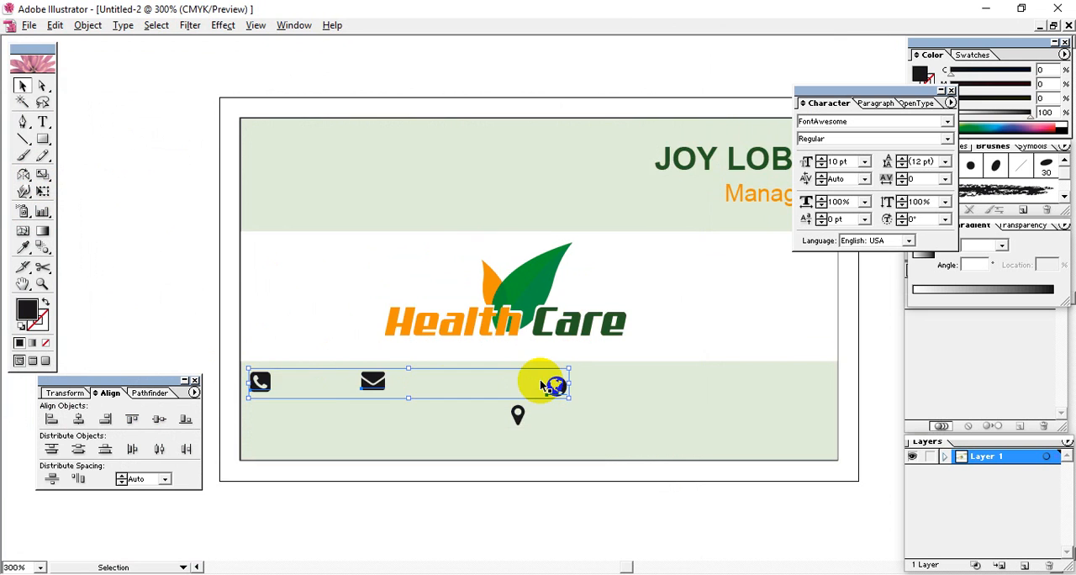
{"action": "key", "text": "ctrl+equal"}
{"action": "key", "text": "ctrl+equal"}
{"action": "key", "text": "ctrl+equal"}
{"action": "left_click_drag", "start_coordinate": [527, 365], "coordinate": [625, 168]}
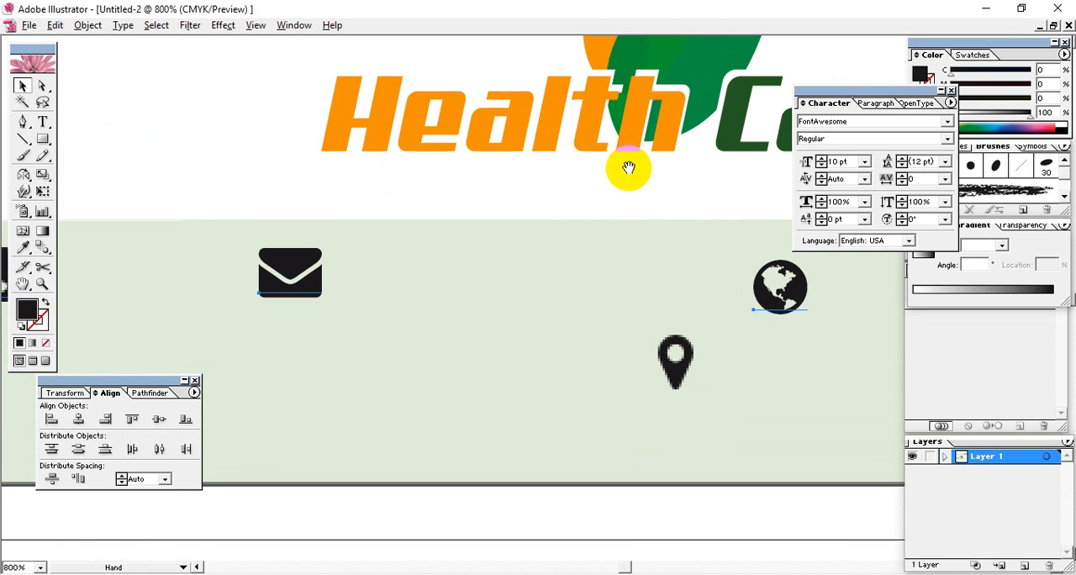
{"action": "left_click_drag", "start_coordinate": [291, 308], "coordinate": [363, 368]}
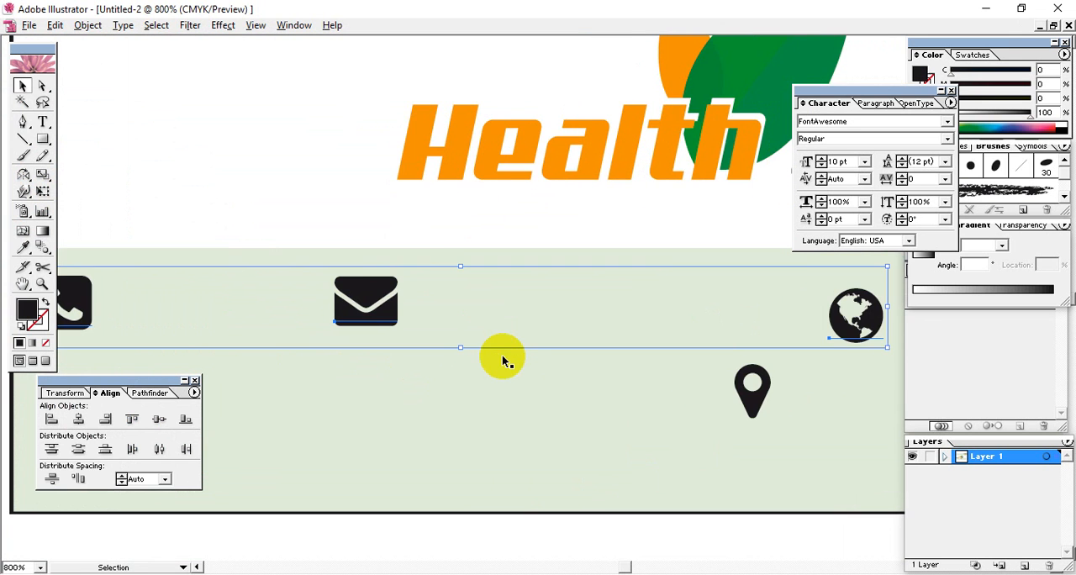
{"action": "key", "text": "ctrl+minus"}
{"action": "key", "text": "ctrl+minus"}
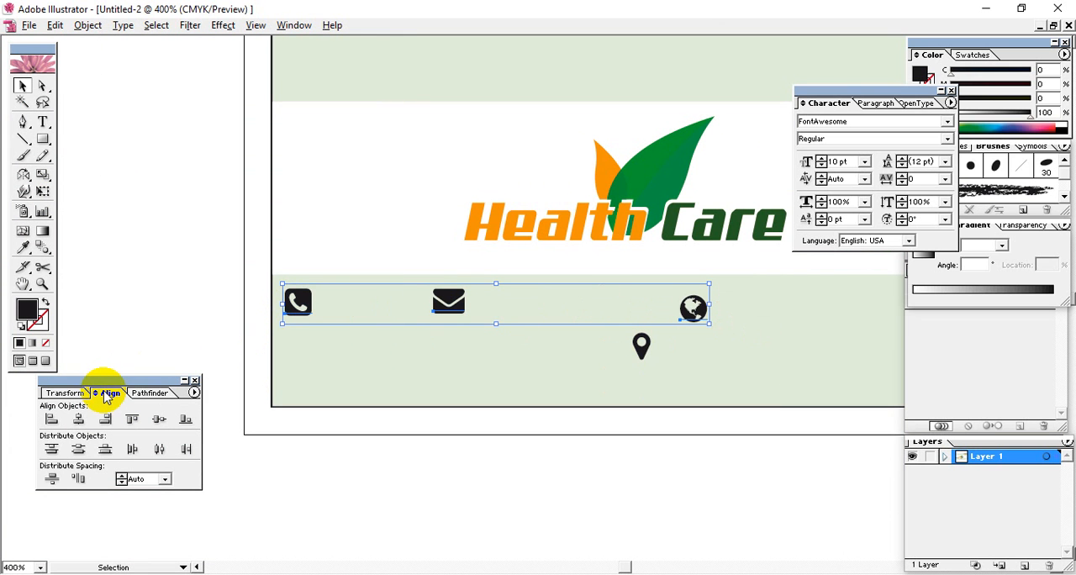
{"action": "left_click", "coordinate": [157, 422]}
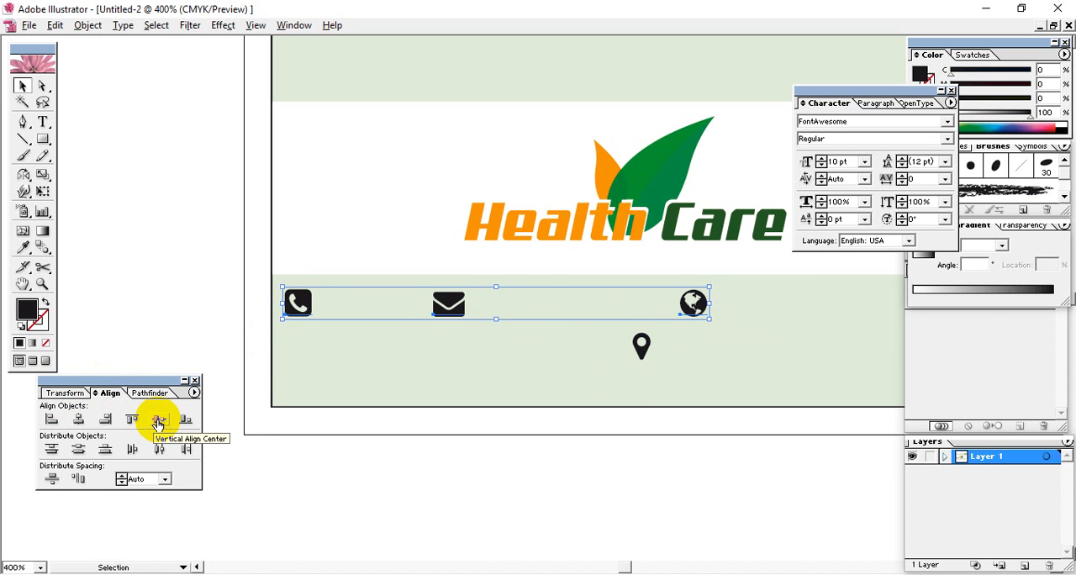
{"action": "left_click", "coordinate": [199, 295]}
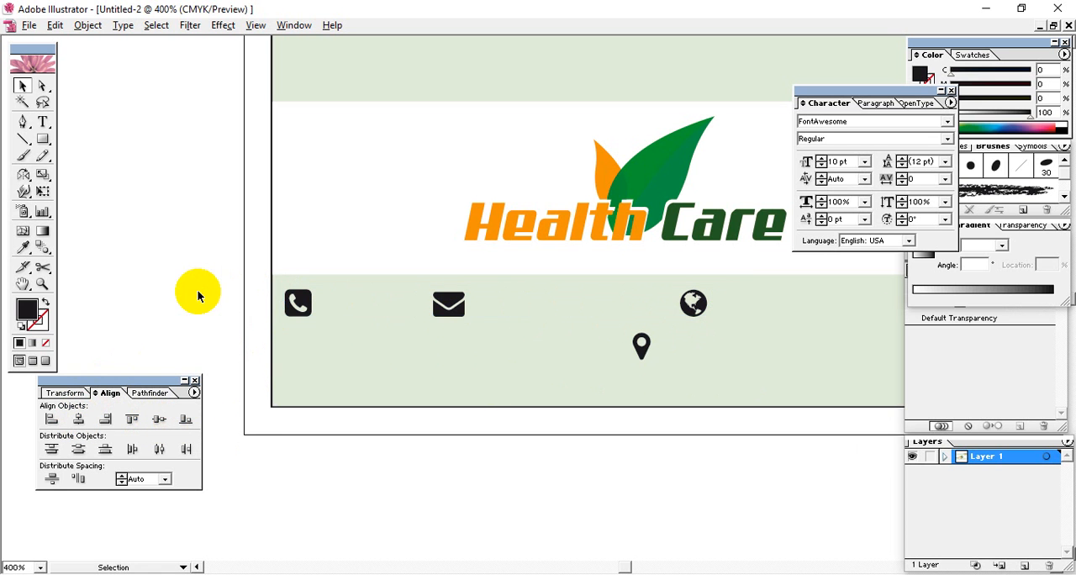
Distribute the phone, envelope and globe icons evenly by their horizontal centres
{"action": "left_click", "coordinate": [298, 301]}
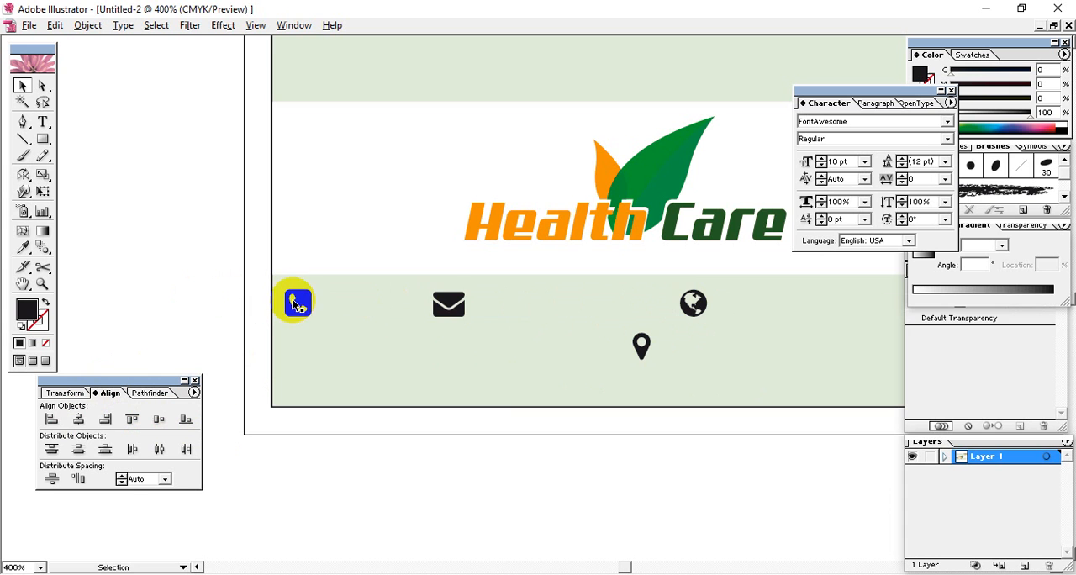
{"action": "left_click", "coordinate": [436, 303], "text": "shift"}
{"action": "left_click", "coordinate": [696, 302], "text": "shift"}
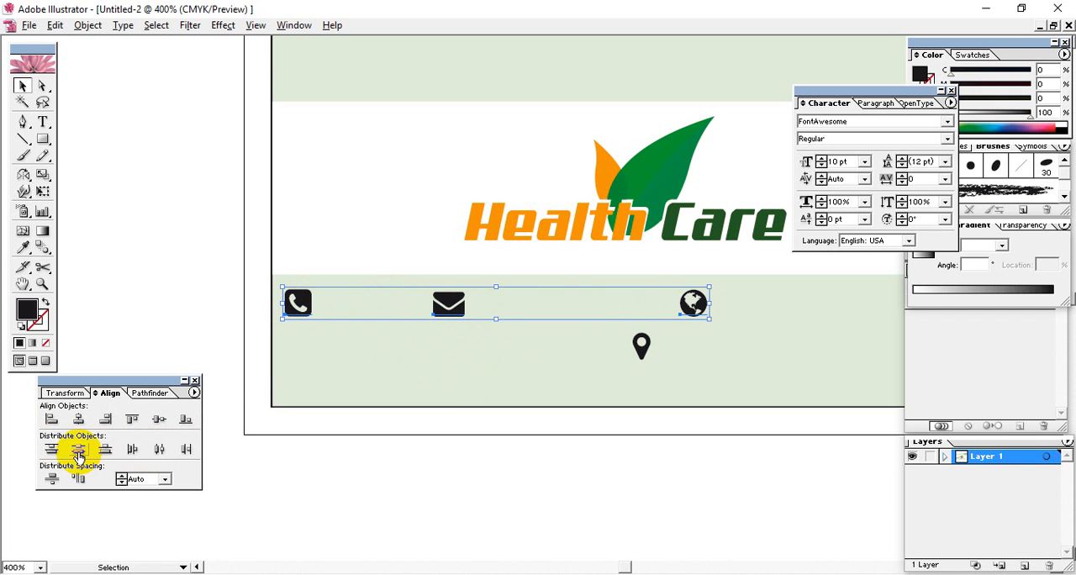
{"action": "left_click", "coordinate": [158, 451]}
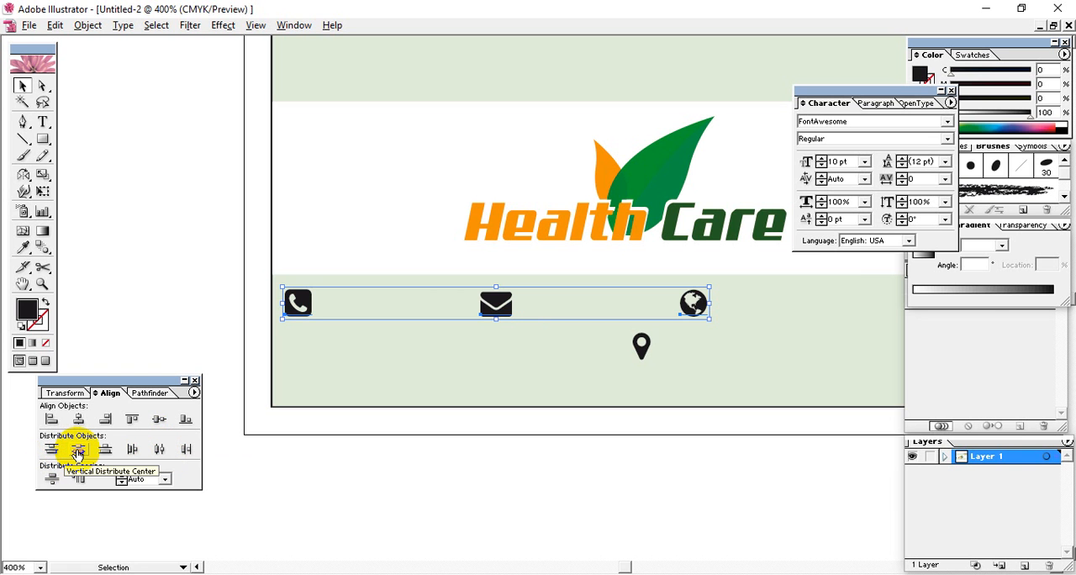
{"action": "left_click", "coordinate": [538, 458]}
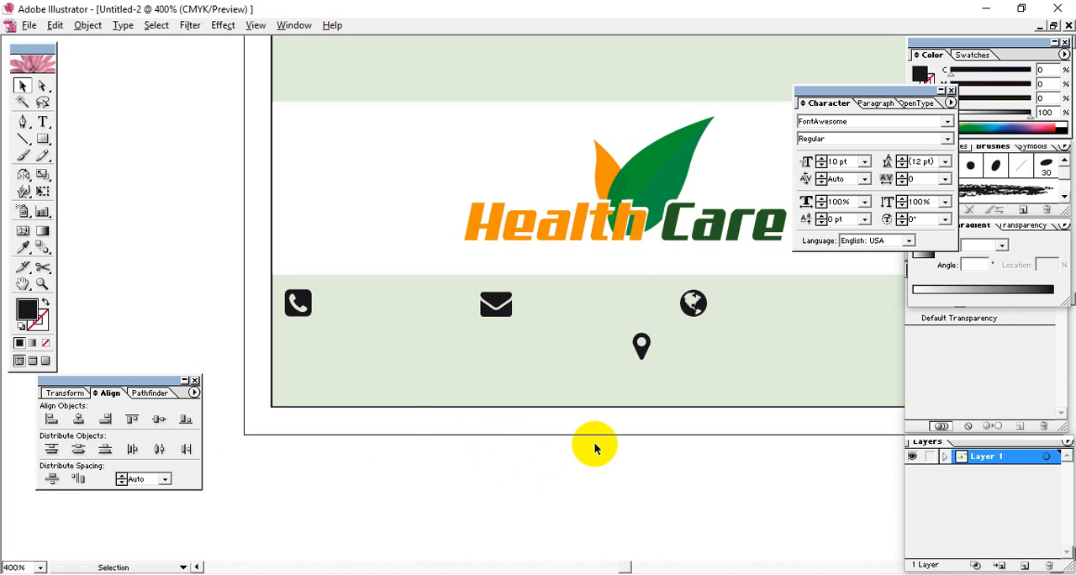
Shift the globe icon horizontally to the right along the icon row in the lower green band
{"action": "left_click", "coordinate": [690, 317]}
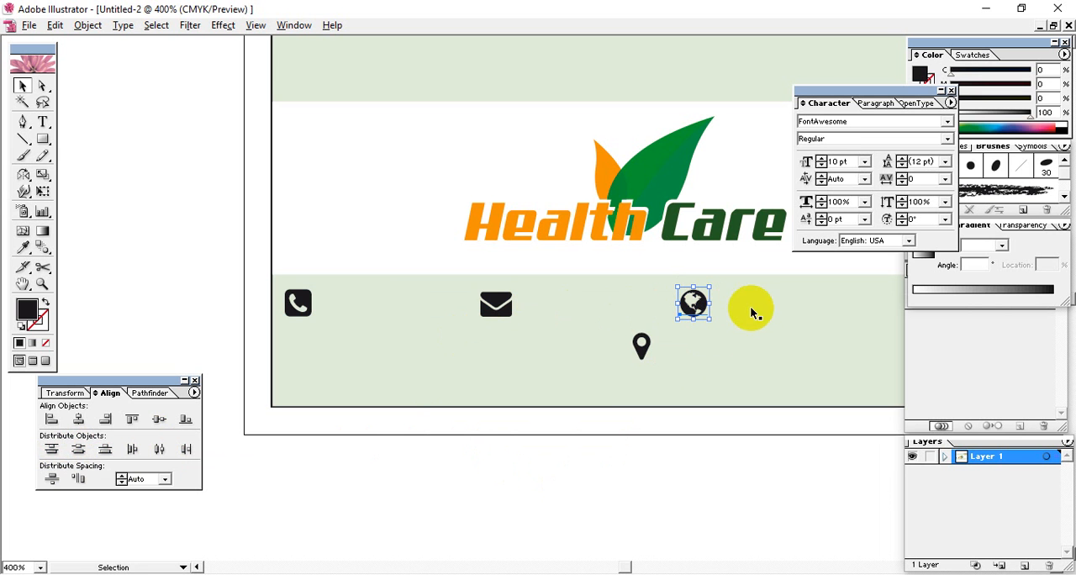
{"action": "key", "text": "space"}
{"action": "left_click_drag", "start_coordinate": [792, 317], "coordinate": [619, 322]}
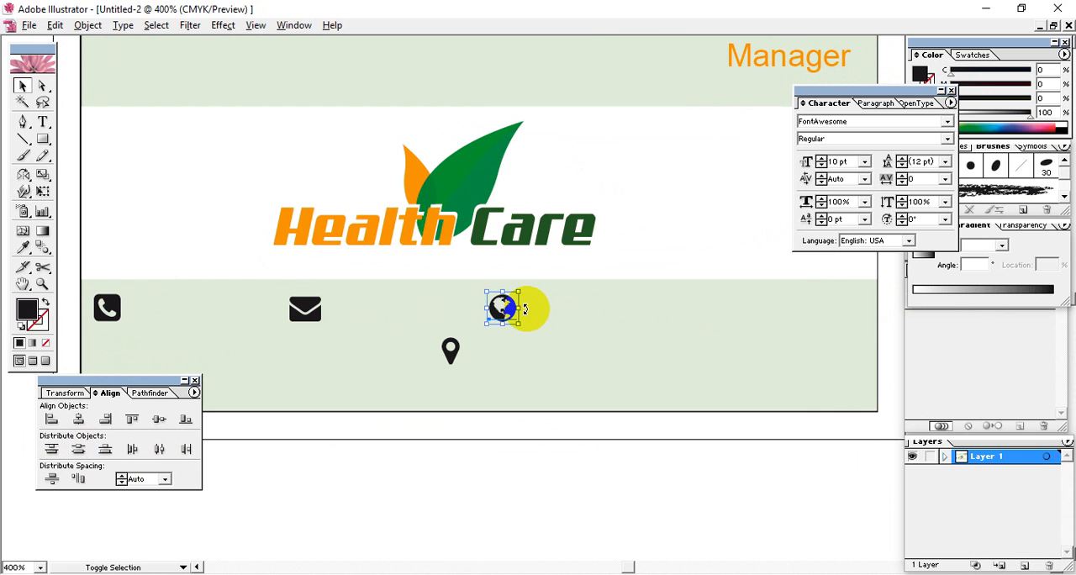
{"action": "key", "text": "shift+Right"}
{"action": "key", "text": "shift+Right"}
{"action": "key", "text": "shift+Right"}
{"action": "key", "text": "shift+Right"}
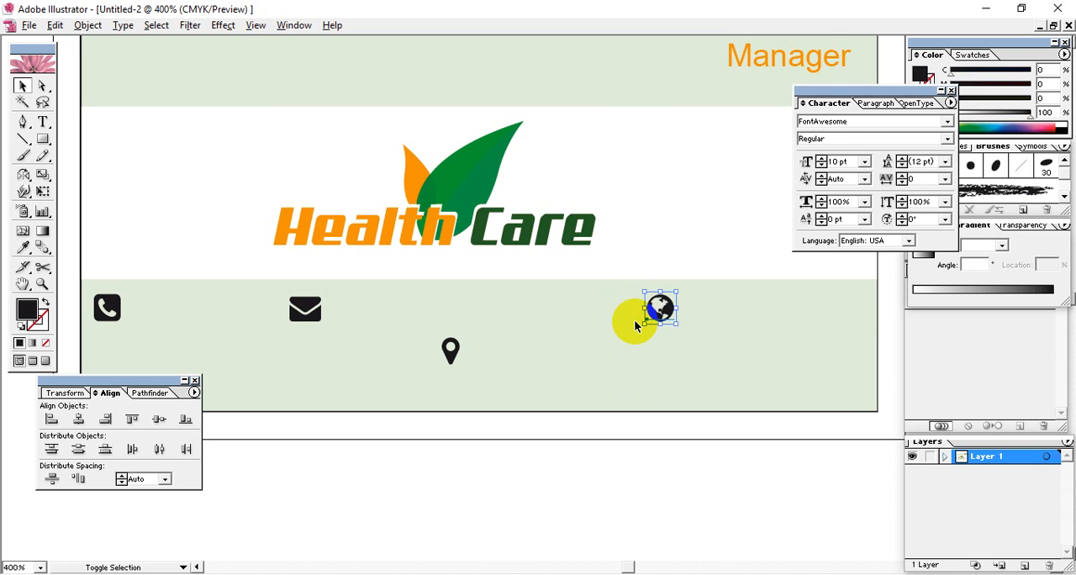
Shift the envelope icon horizontally to the right to leave more room after the phone icon
{"action": "left_click", "coordinate": [320, 311]}
{"action": "left_click_drag", "start_coordinate": [329, 308], "coordinate": [355, 319]}
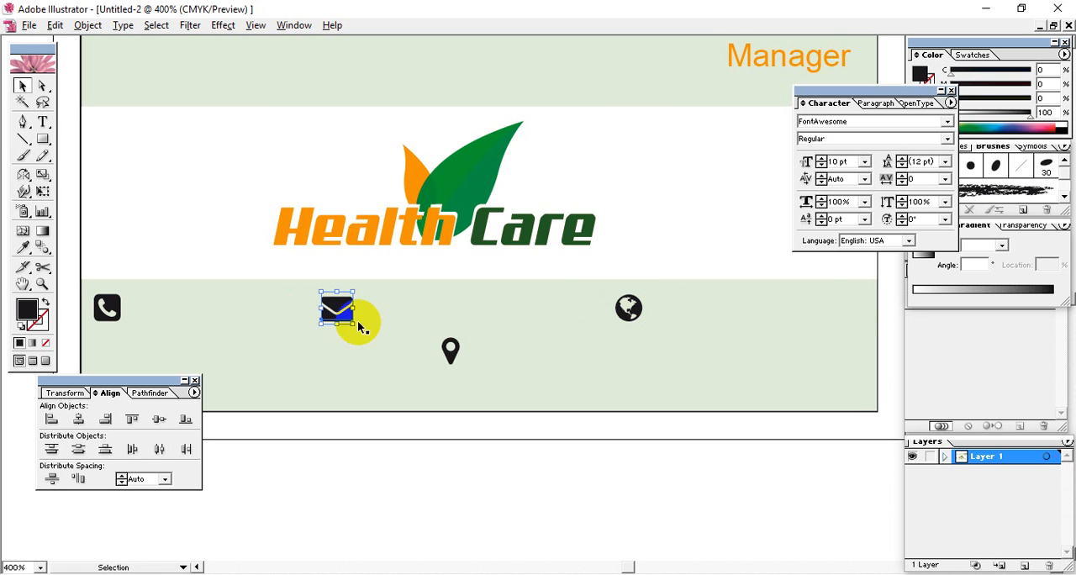
{"action": "left_click", "coordinate": [627, 444]}
Start an empty text line to the left of the Health Care logo and set its font to Arial
{"action": "key", "text": "space"}
{"action": "left_click_drag", "start_coordinate": [370, 381], "coordinate": [457, 395]}
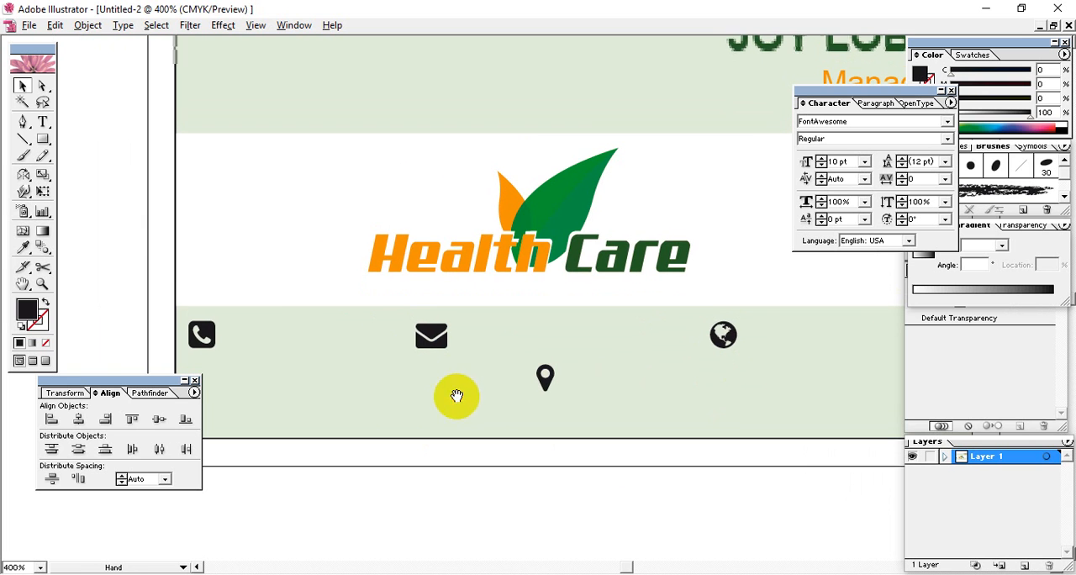
{"action": "left_click", "coordinate": [43, 122]}
{"action": "left_click", "coordinate": [124, 215]}
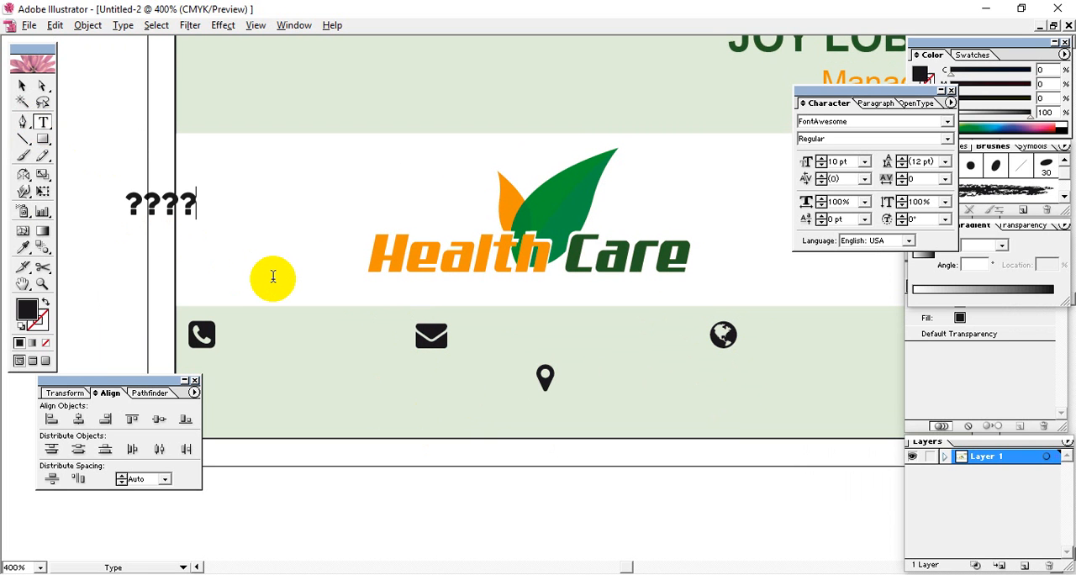
{"action": "key", "text": "BackSpace"}
{"action": "key", "text": "BackSpace"}
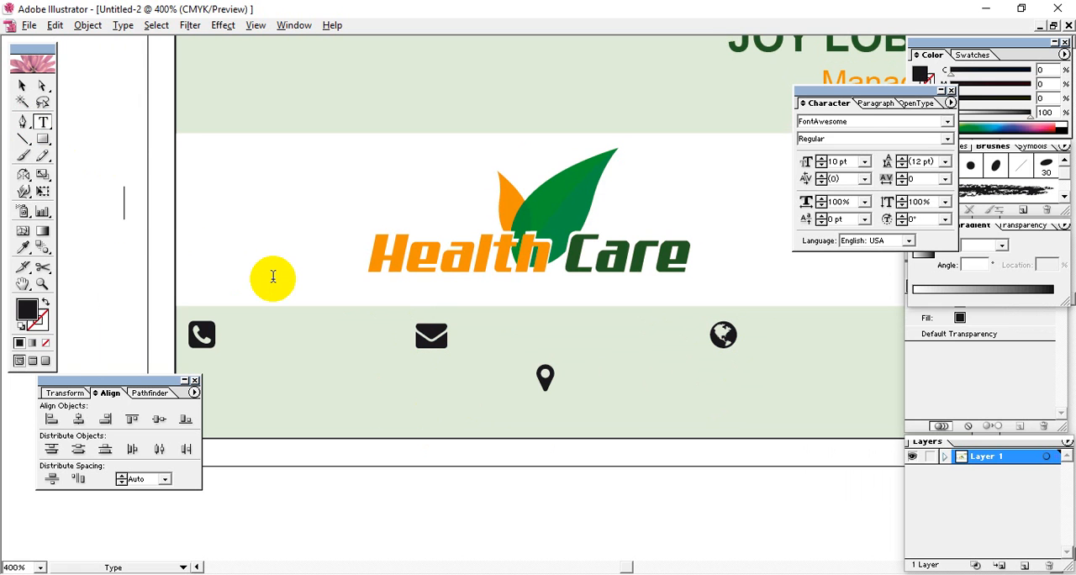
{"action": "left_click", "coordinate": [849, 121]}
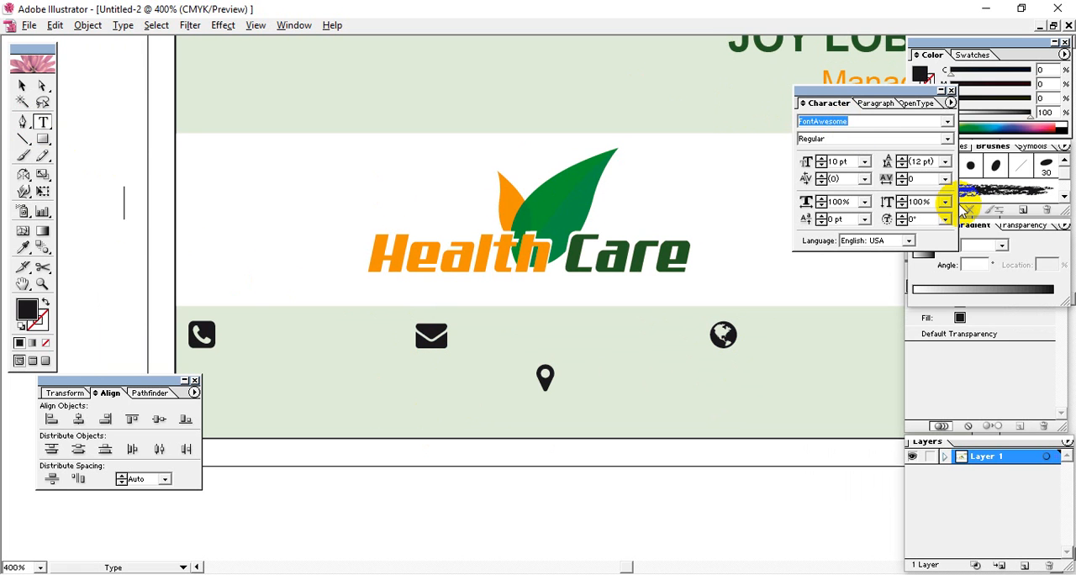
{"action": "type", "text": "Arial Unicode MS"}
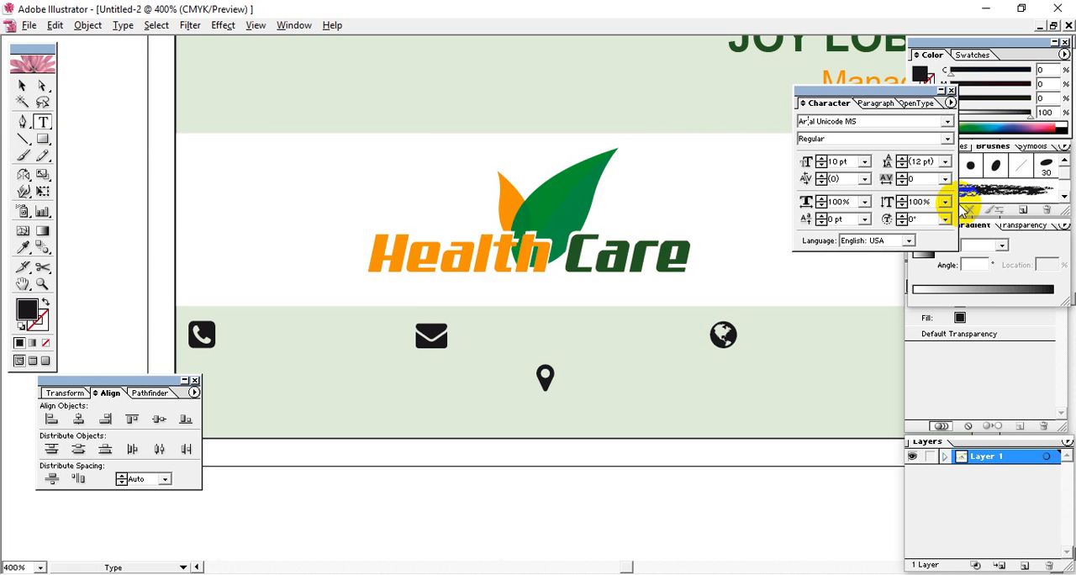
{"action": "left_click", "coordinate": [948, 121]}
{"action": "left_click_drag", "start_coordinate": [985, 163], "coordinate": [989, 144]}
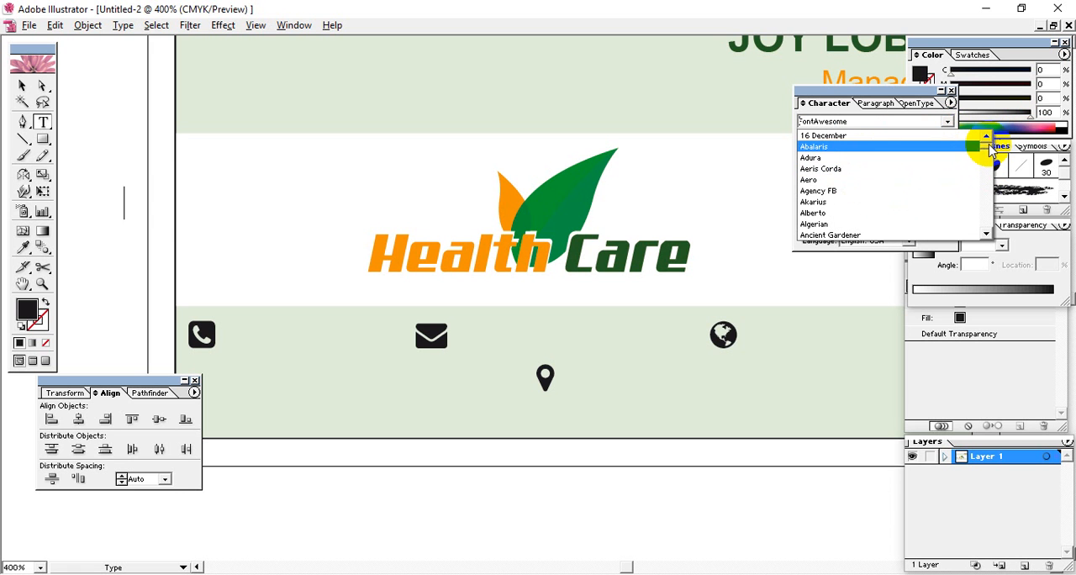
{"action": "left_click_drag", "start_coordinate": [985, 141], "coordinate": [988, 150]}
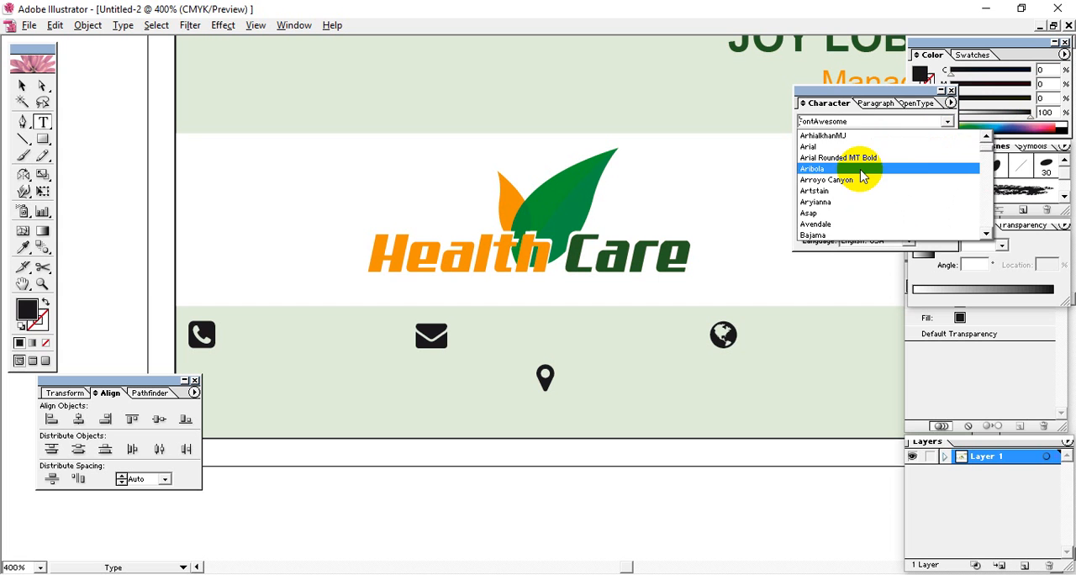
{"action": "left_click", "coordinate": [854, 148]}
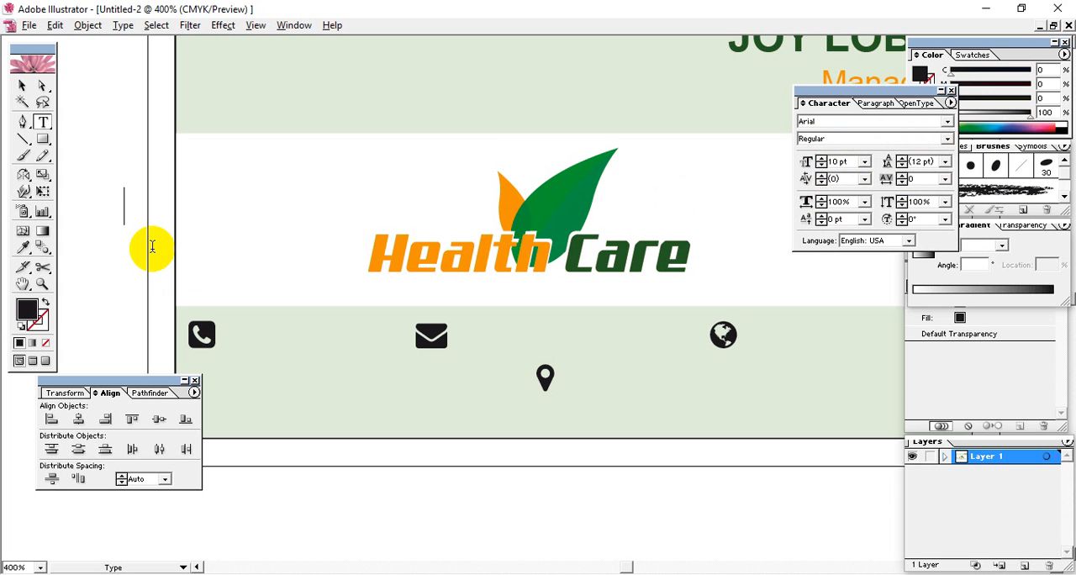
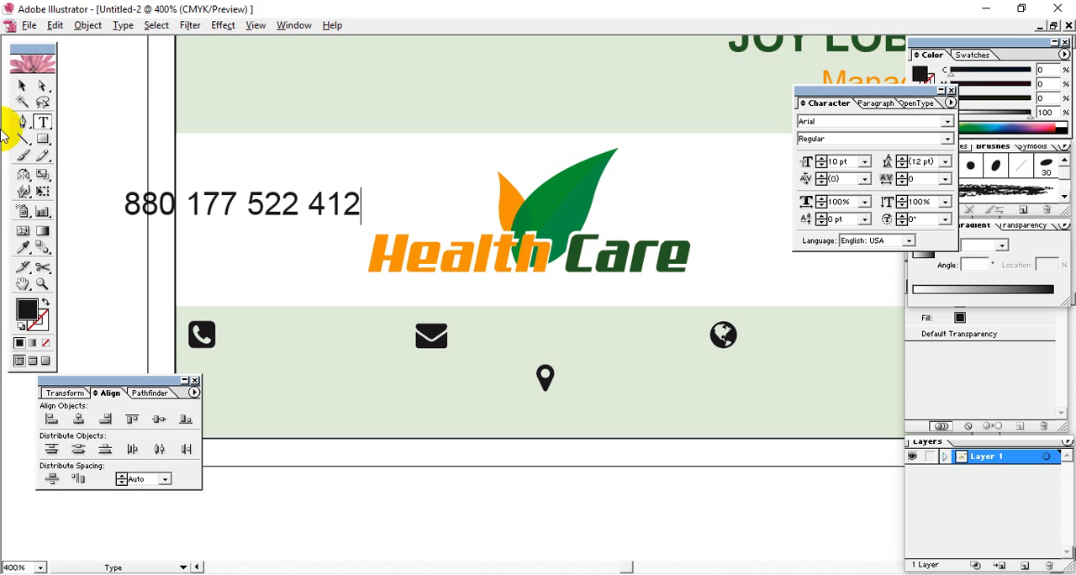
Enter the phone number as the content of the new Arial text line
{"action": "left_click", "coordinate": [25, 91]}
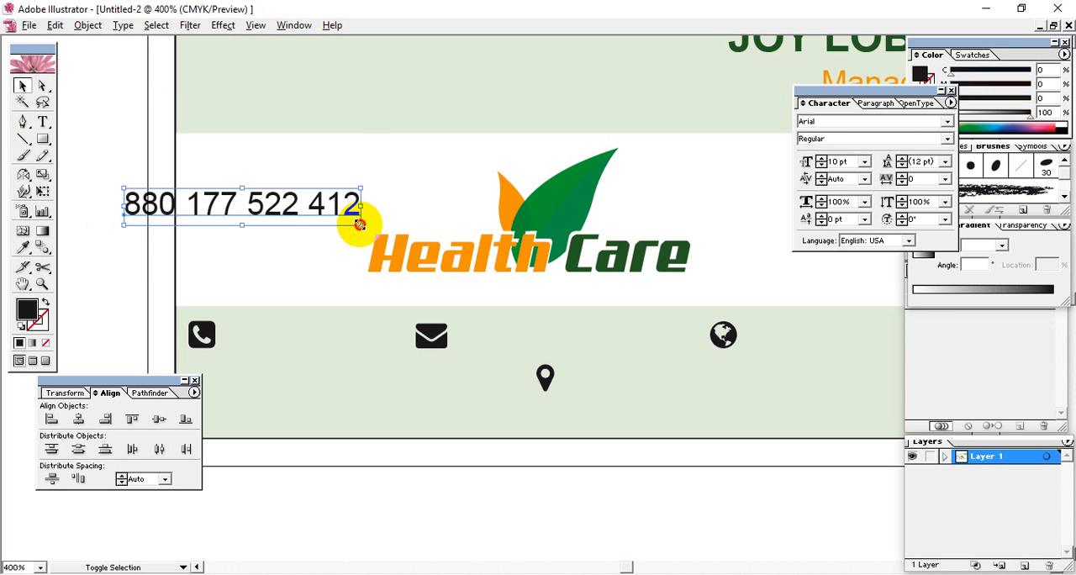
Scale the phone number text down to about 7.34 pt and position it directly beside the phone icon
{"action": "left_click_drag", "start_coordinate": [355, 224], "coordinate": [327, 223]}
{"action": "left_click_drag", "start_coordinate": [313, 242], "coordinate": [328, 336]}
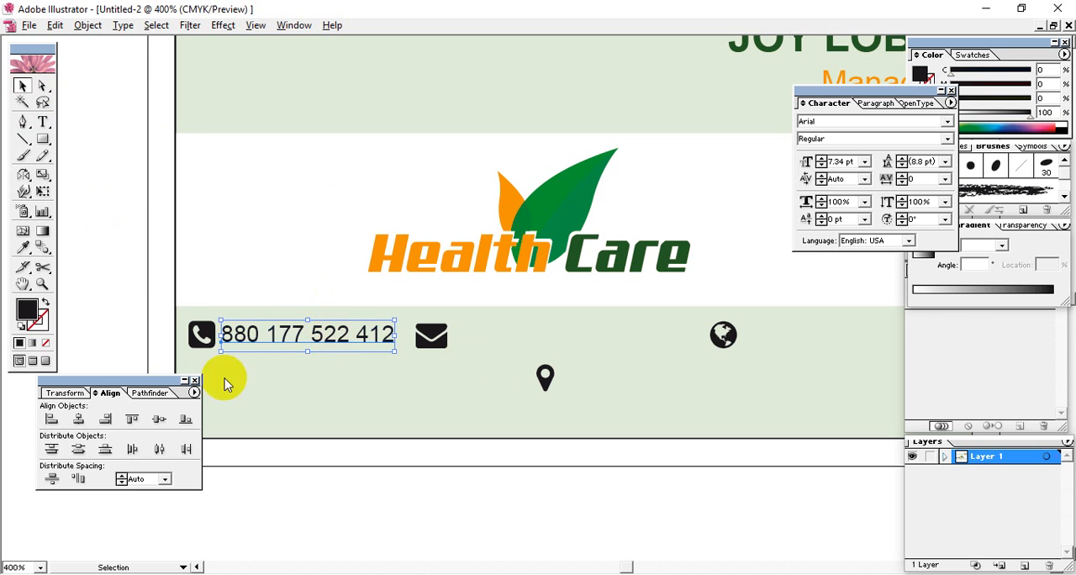
{"action": "left_click", "coordinate": [92, 260]}
{"action": "left_click", "coordinate": [327, 339]}
{"action": "key", "text": "Down"}
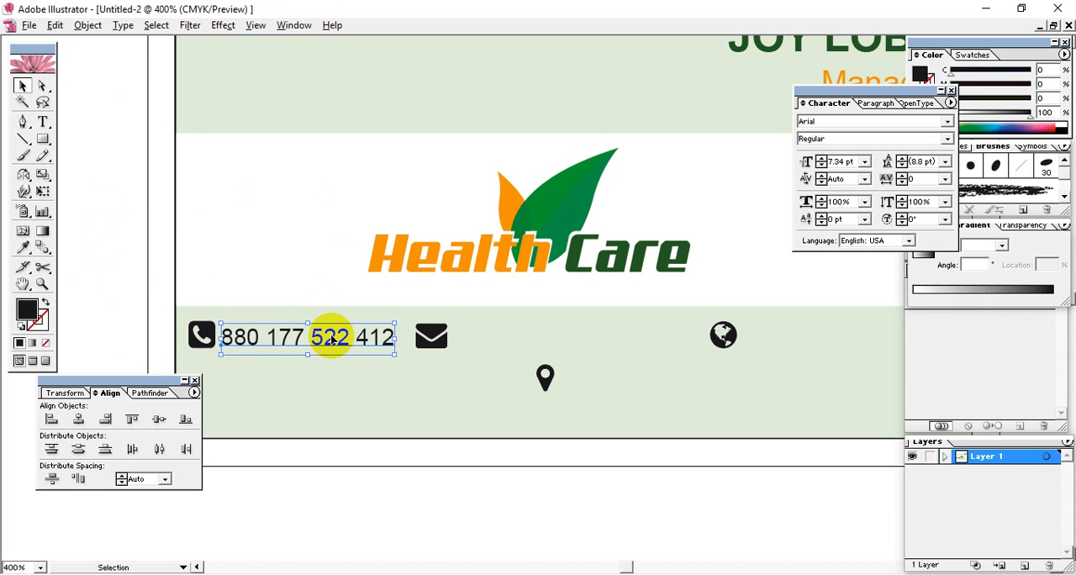
{"action": "key", "text": "Right"}
{"action": "left_click", "coordinate": [131, 291]}
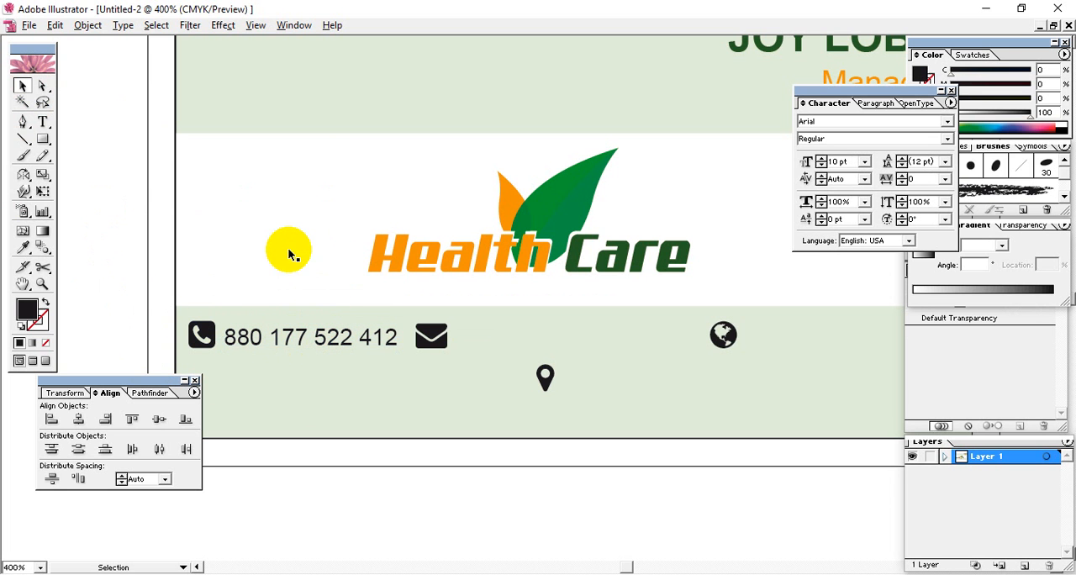
Duplicate the phone number text beside the envelope icon and replace the copy's content with the contact's e-mail address
{"action": "left_click", "coordinate": [347, 345]}
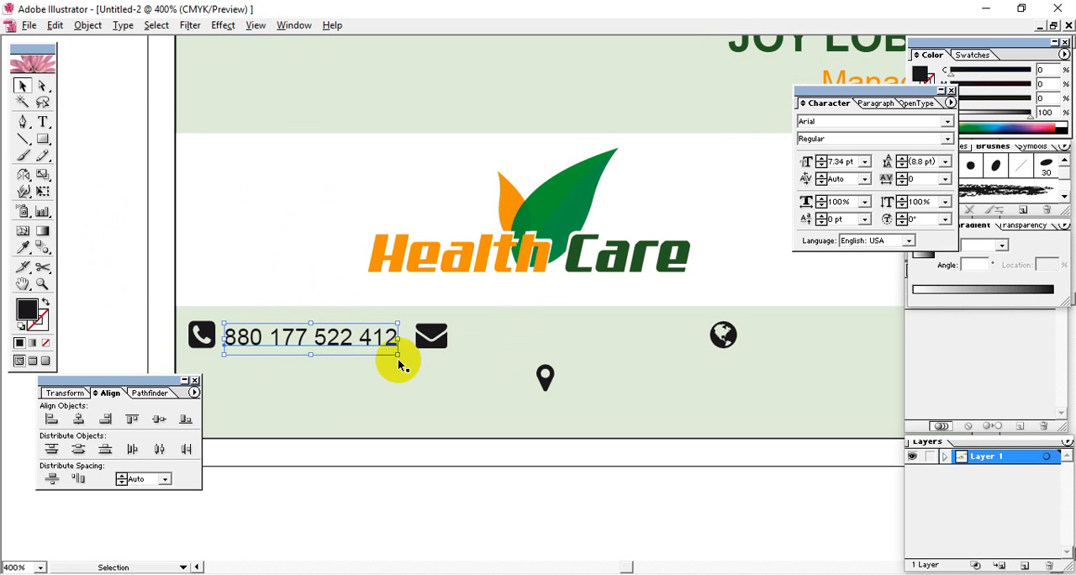
{"action": "left_click_drag", "start_coordinate": [320, 343], "coordinate": [554, 338]}
{"action": "double_click", "coordinate": [555, 339]}
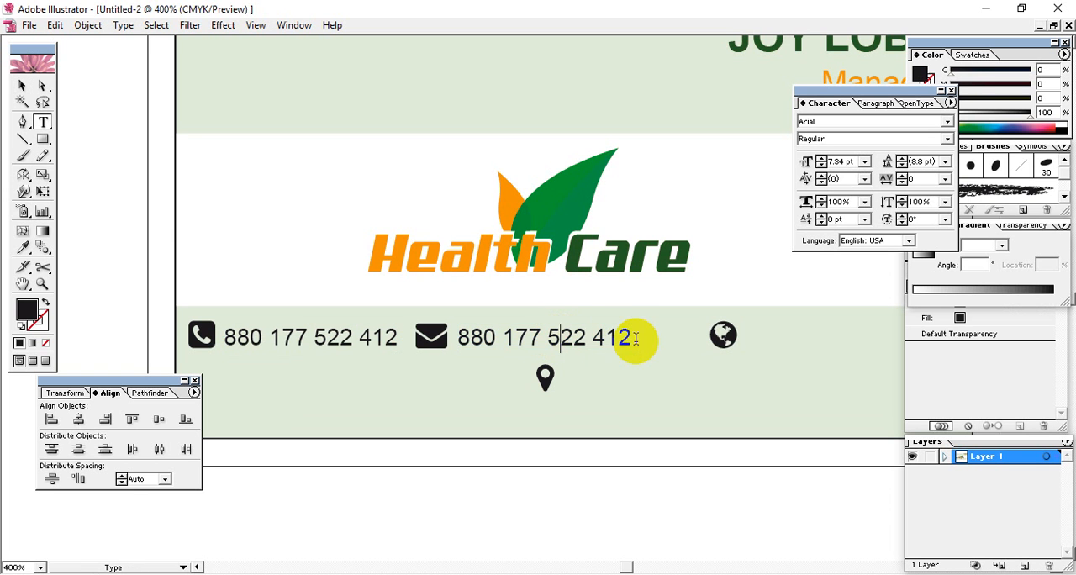
{"action": "left_click_drag", "start_coordinate": [633, 336], "coordinate": [433, 337]}
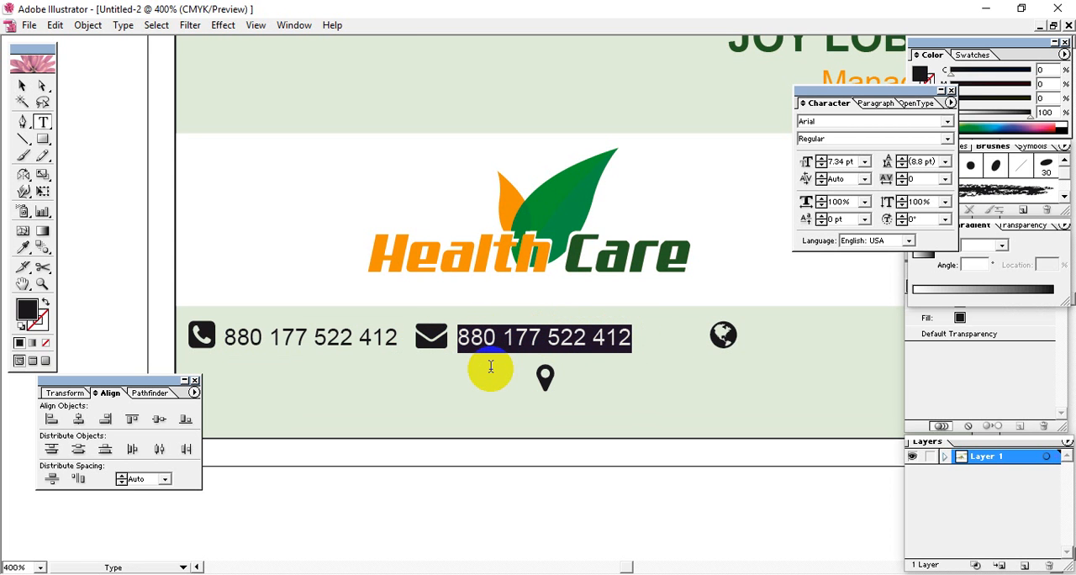
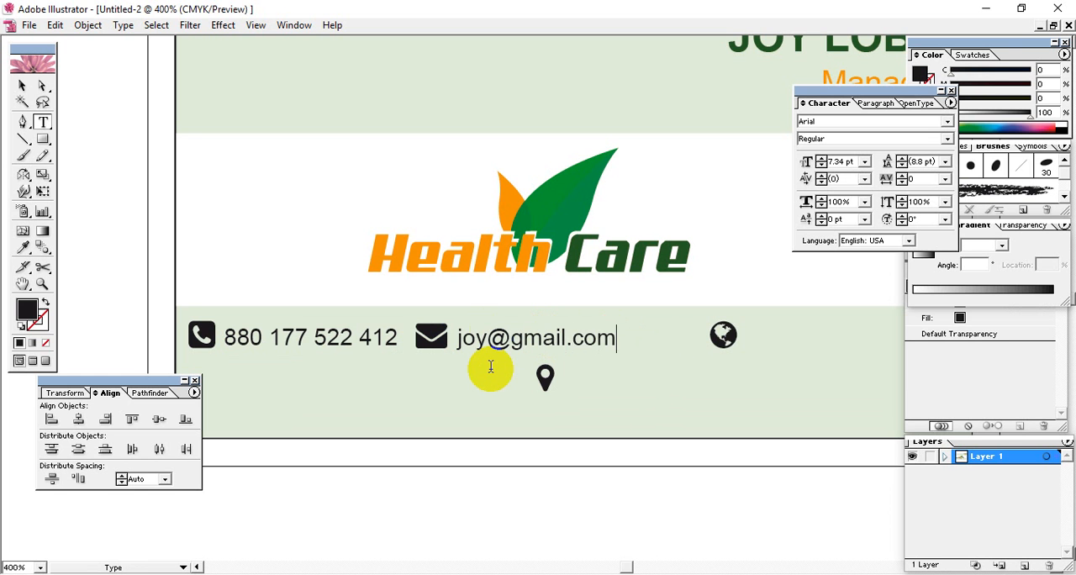
{"action": "left_click", "coordinate": [21, 85]}
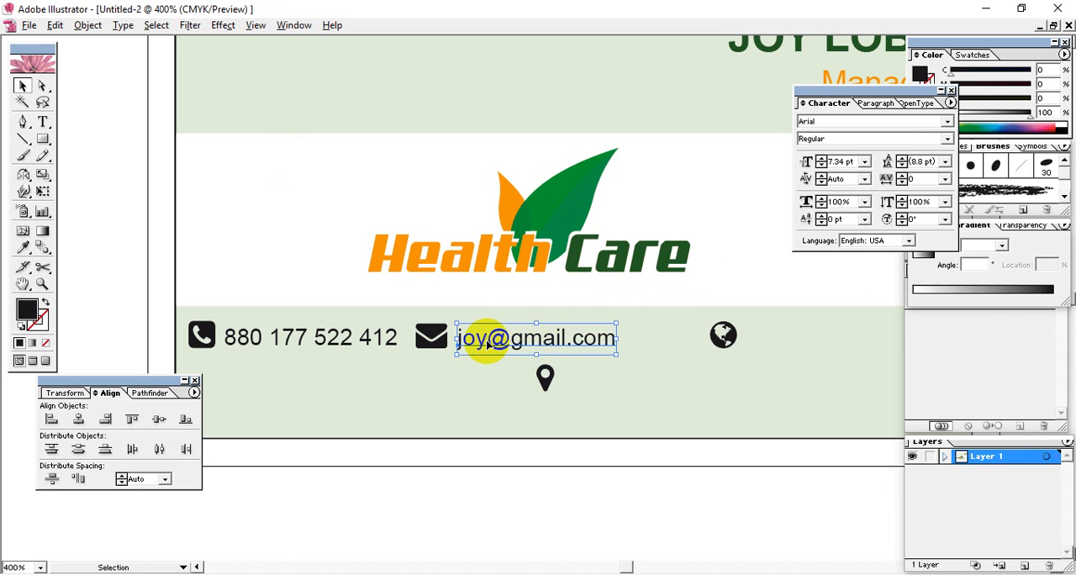
Insert a four-digit year before the @ sign of the e-mail address
{"action": "key", "text": "t"}
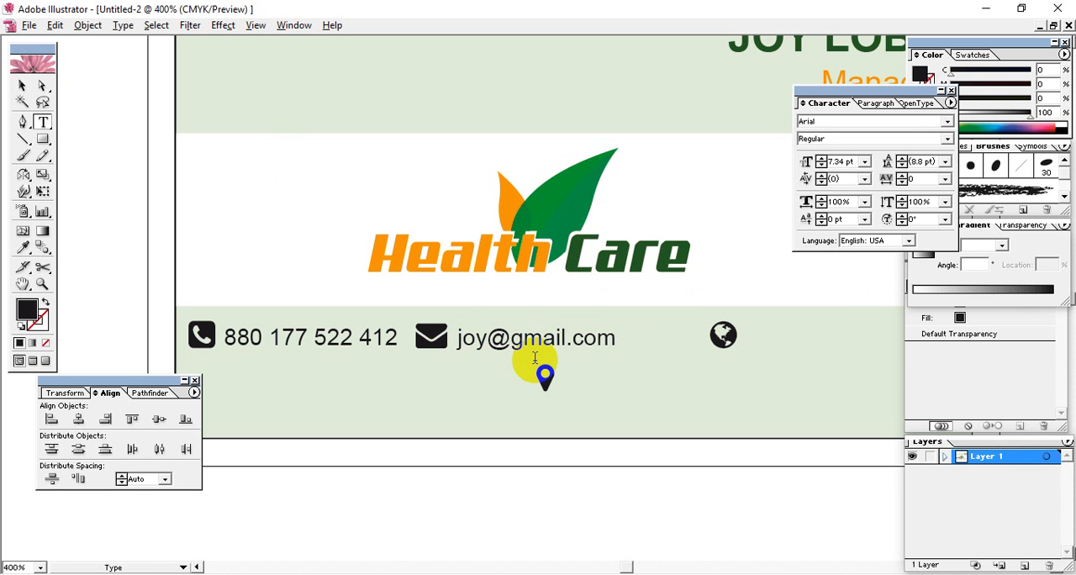
{"action": "type", "text": "17"}
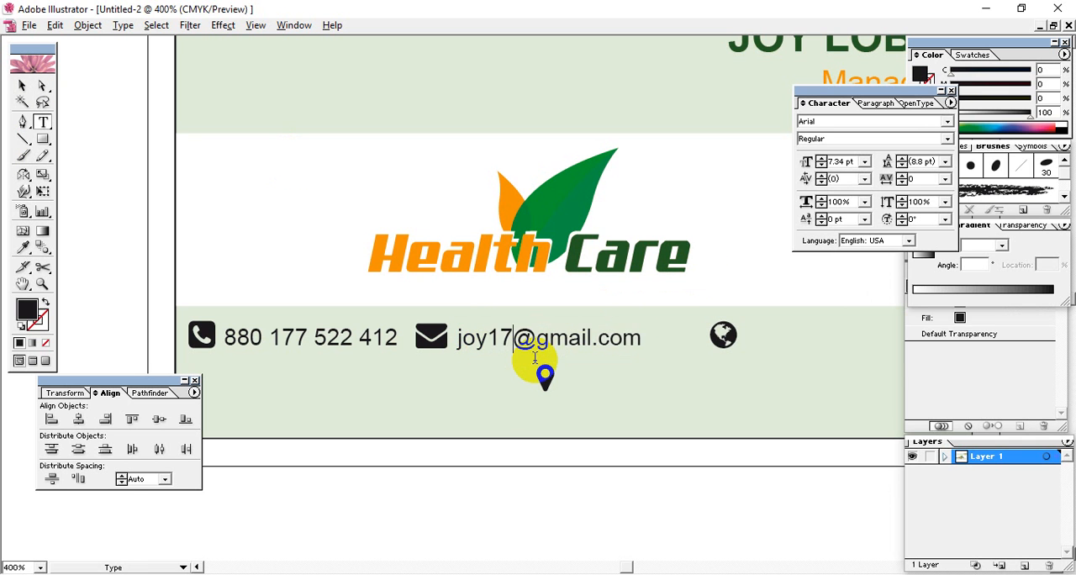
{"action": "left_click", "coordinate": [495, 340]}
{"action": "left_click", "coordinate": [492, 340]}
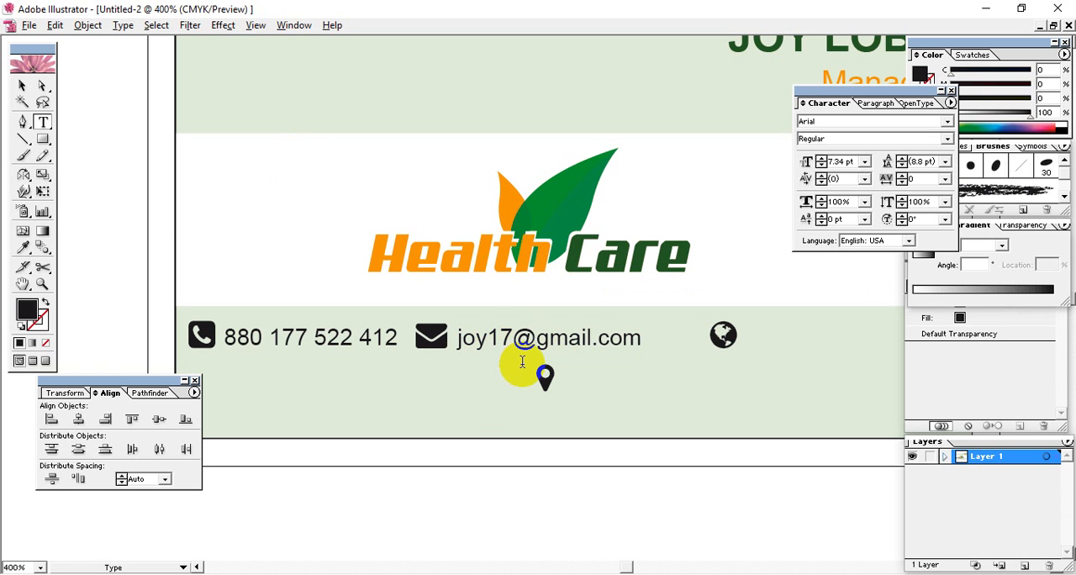
{"action": "type", "text": "20"}
{"action": "left_click", "coordinate": [22, 85]}
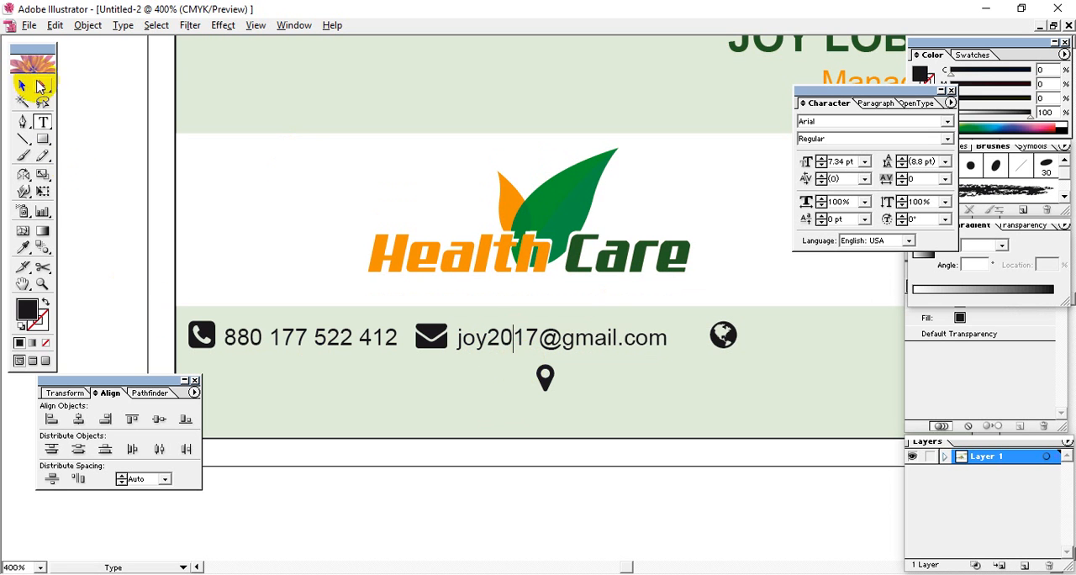
{"action": "left_click", "coordinate": [577, 328]}
{"action": "left_click_drag", "start_coordinate": [576, 328], "coordinate": [849, 334]}
{"action": "scroll", "coordinate": [608, 449], "scroll_direction": "right", "scroll_amount": 4}
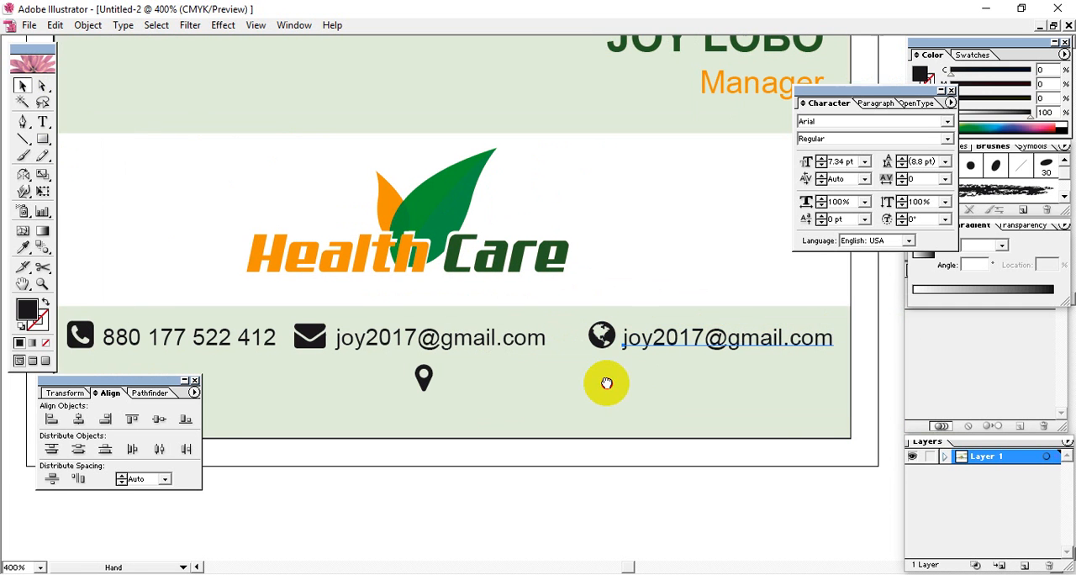
{"action": "key", "text": "t"}
{"action": "left_click", "coordinate": [685, 340]}
{"action": "left_click_drag", "start_coordinate": [602, 339], "coordinate": [719, 340]}
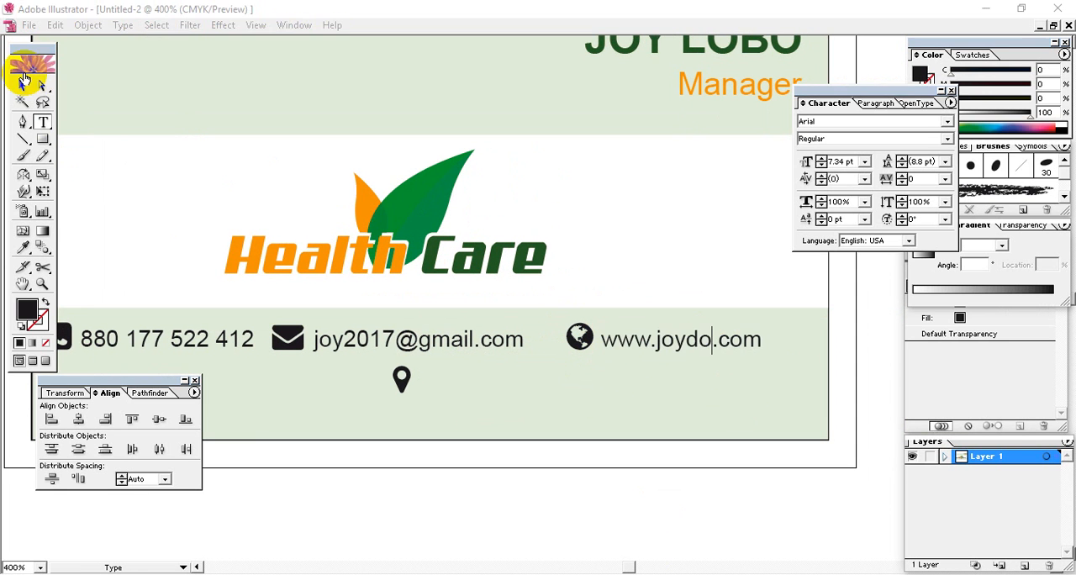
{"action": "left_click", "coordinate": [21, 85]}
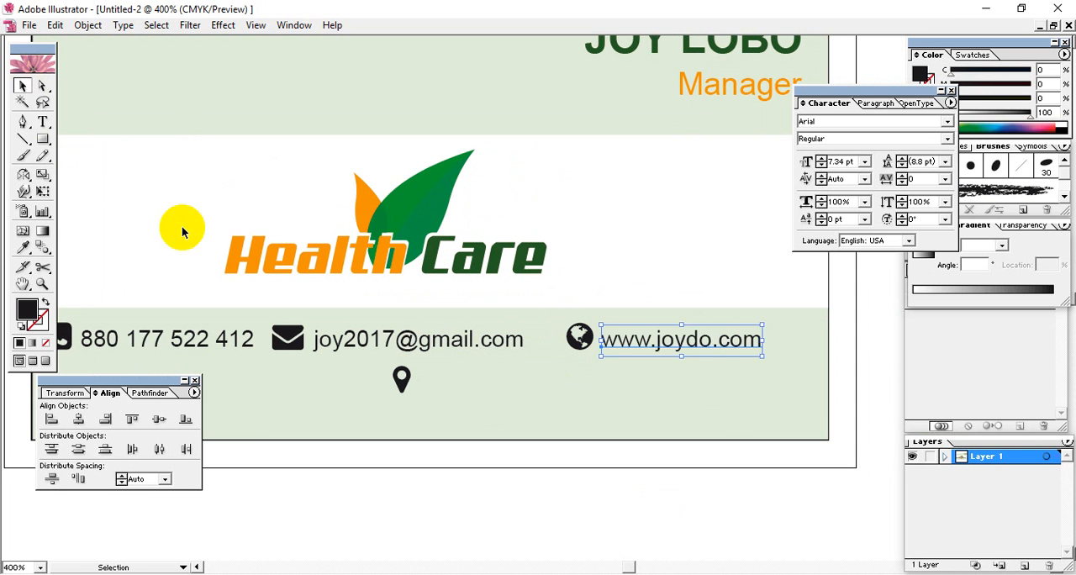
{"action": "left_click", "coordinate": [521, 487]}
Shift the globe icon and the website text together horizontally to just inside the card's right edge
{"action": "left_click_drag", "start_coordinate": [530, 428], "coordinate": [605, 397]}
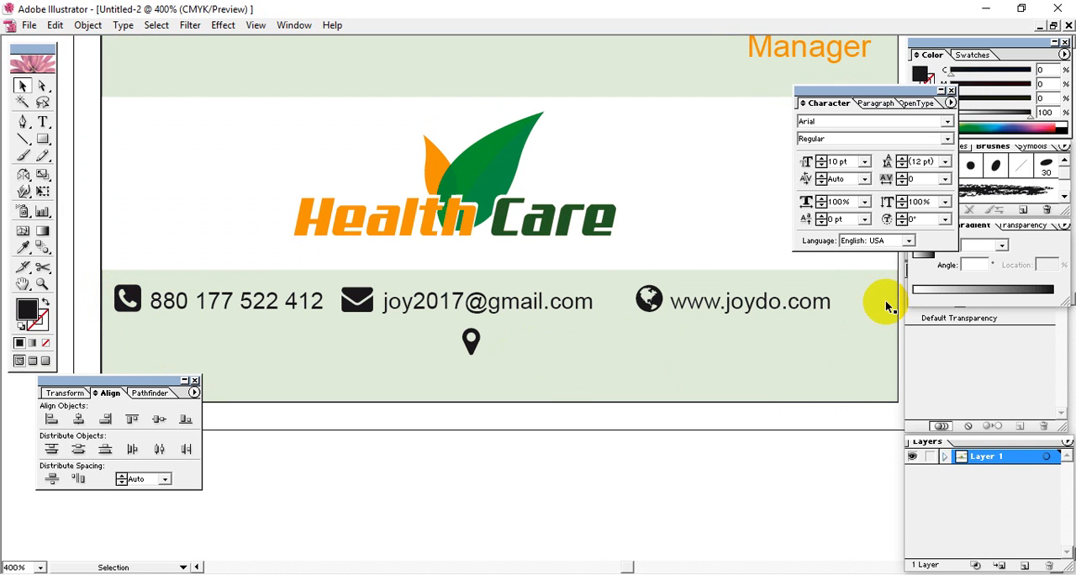
{"action": "left_click", "coordinate": [761, 301]}
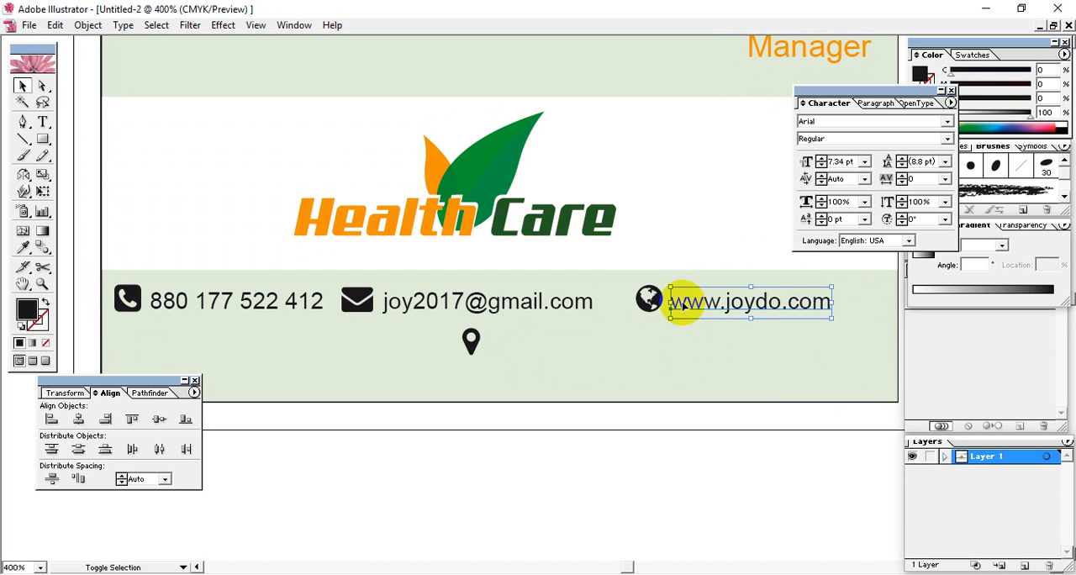
{"action": "left_click", "coordinate": [755, 328]}
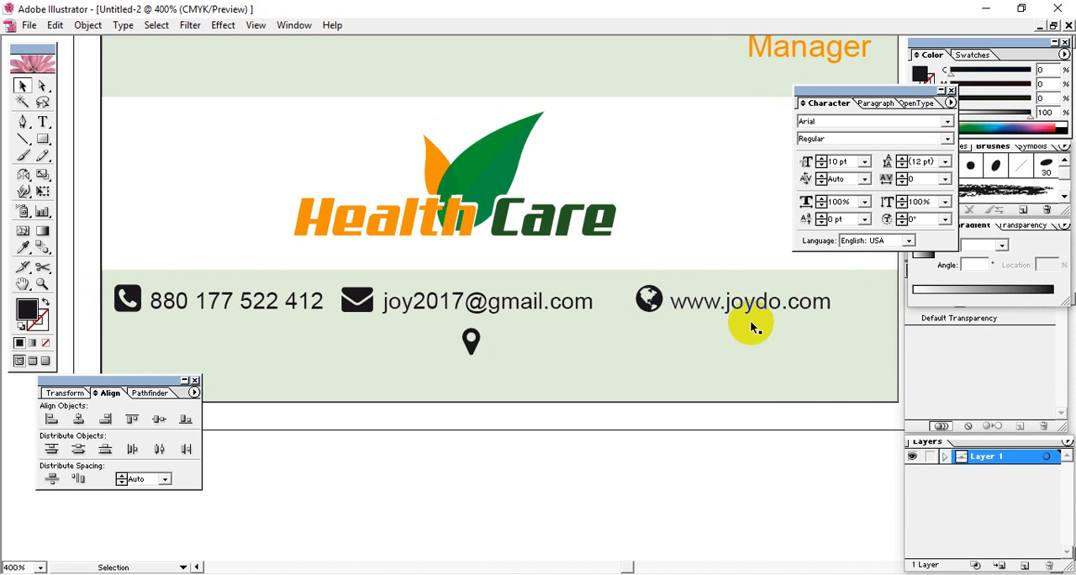
{"action": "left_click", "coordinate": [753, 307]}
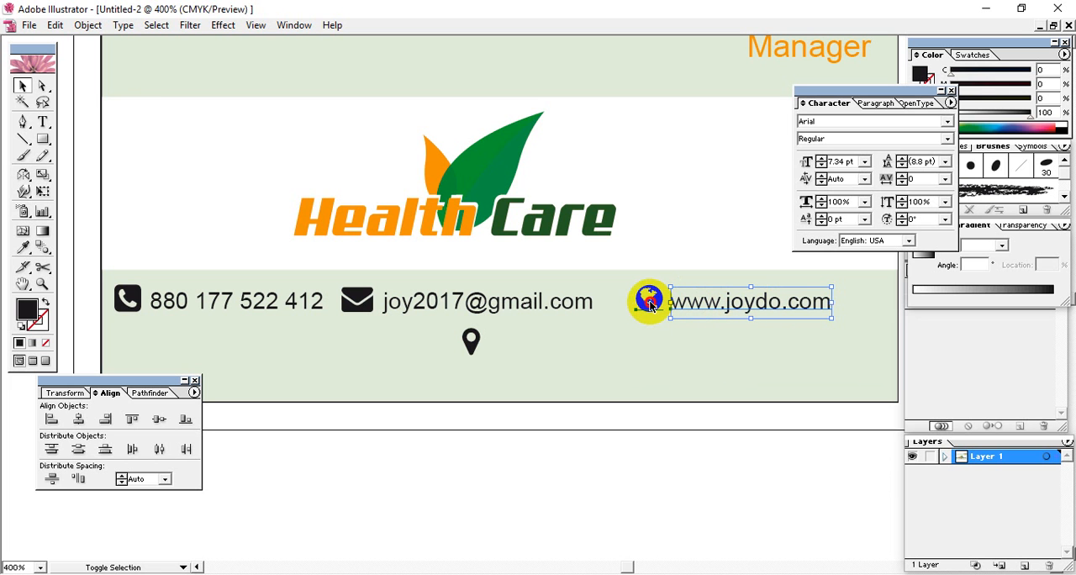
{"action": "left_click", "coordinate": [649, 302], "text": "shift"}
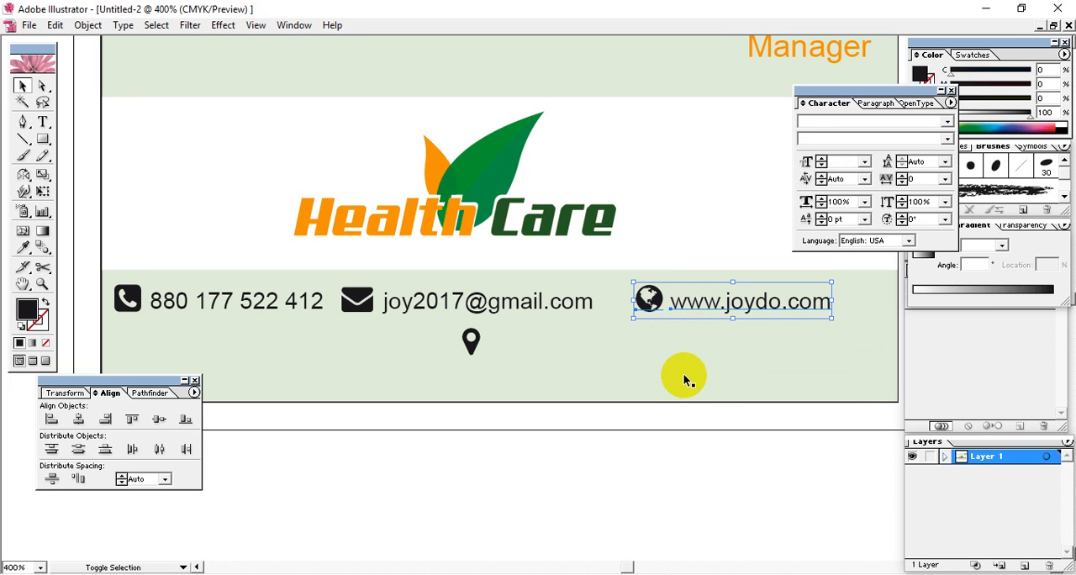
{"action": "key", "text": "shift+Right"}
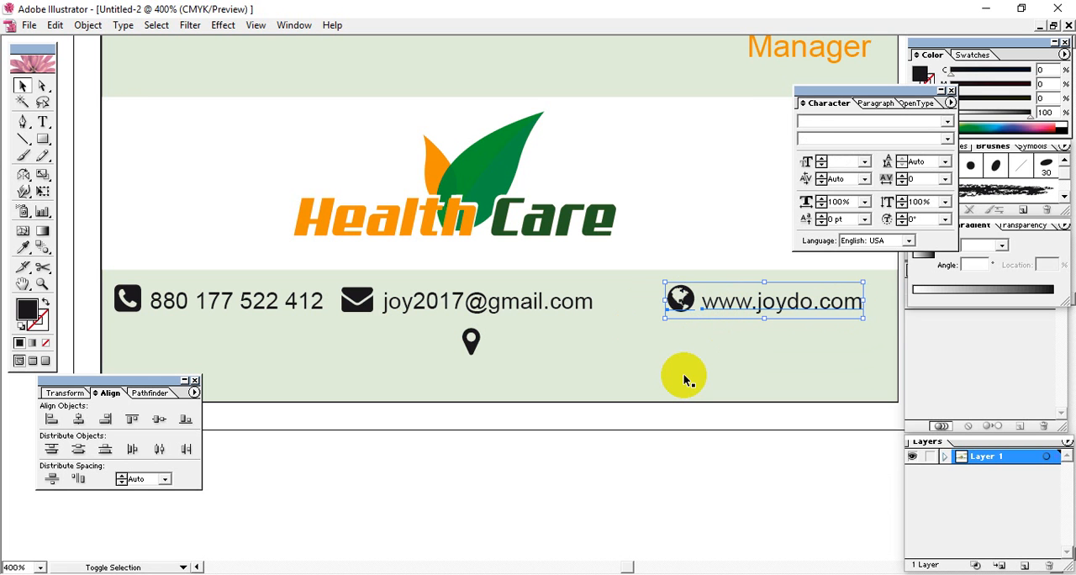
{"action": "key", "text": "shift+Right"}
{"action": "key", "text": "Left"}
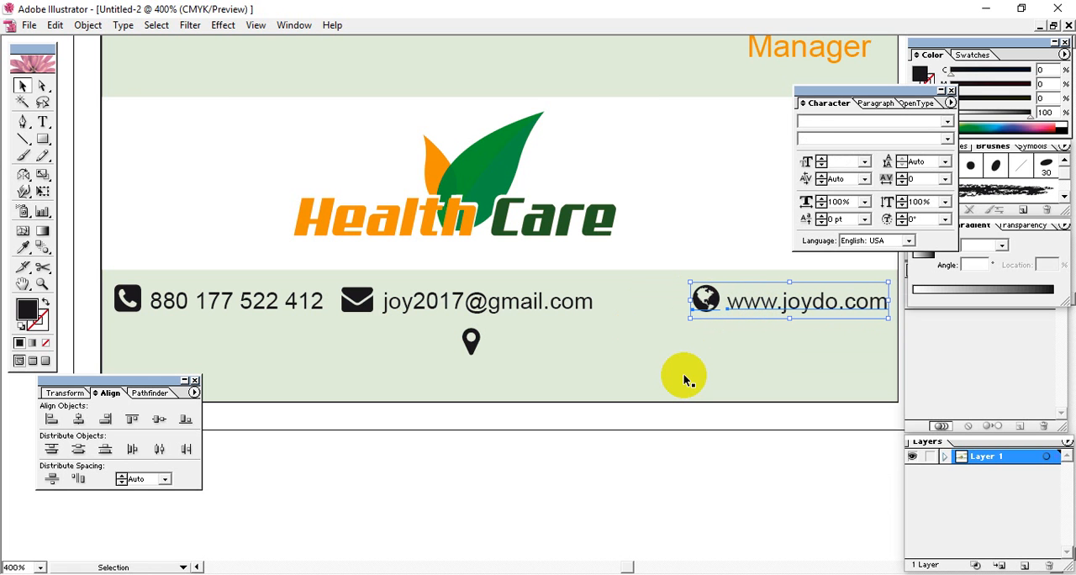
{"action": "key", "text": "Left"}
{"action": "key", "text": "Left"}
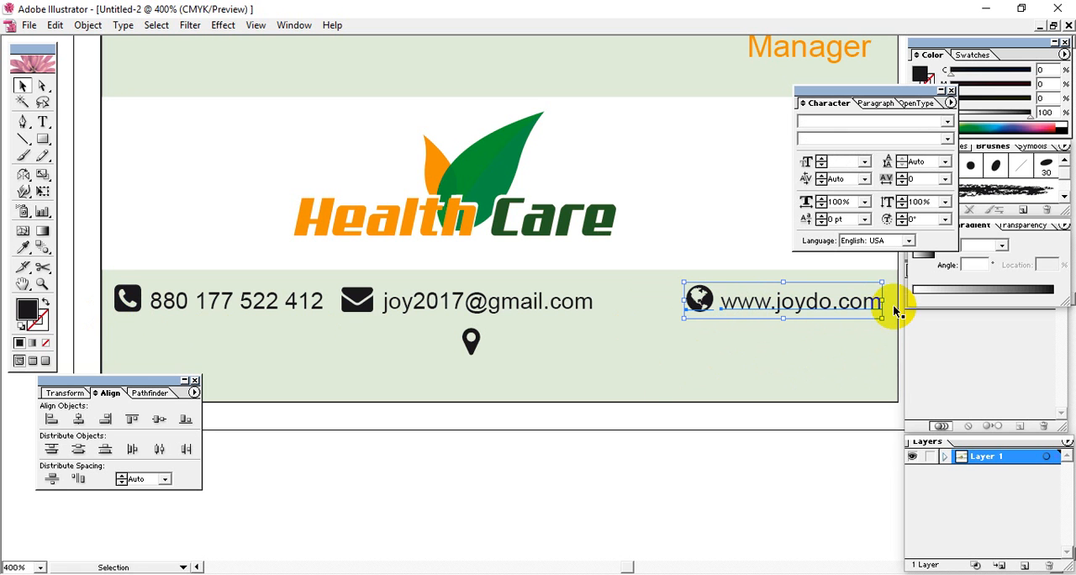
Shift the envelope icon and the e-mail text together horizontally to sit midway between the phone number and the globe icon
{"action": "left_click", "coordinate": [636, 491]}
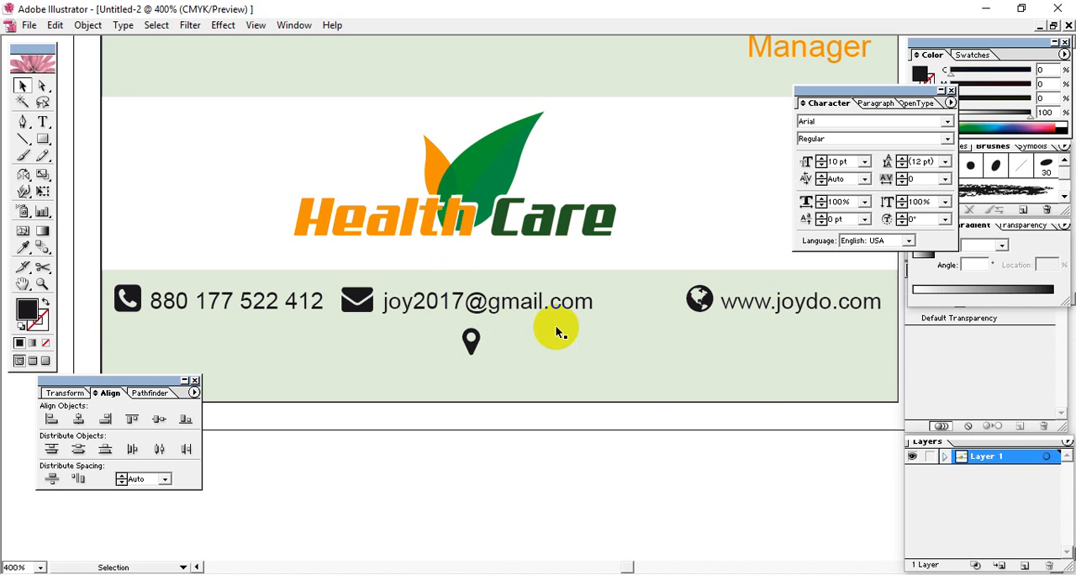
{"action": "left_click", "coordinate": [697, 300]}
{"action": "left_click", "coordinate": [363, 308]}
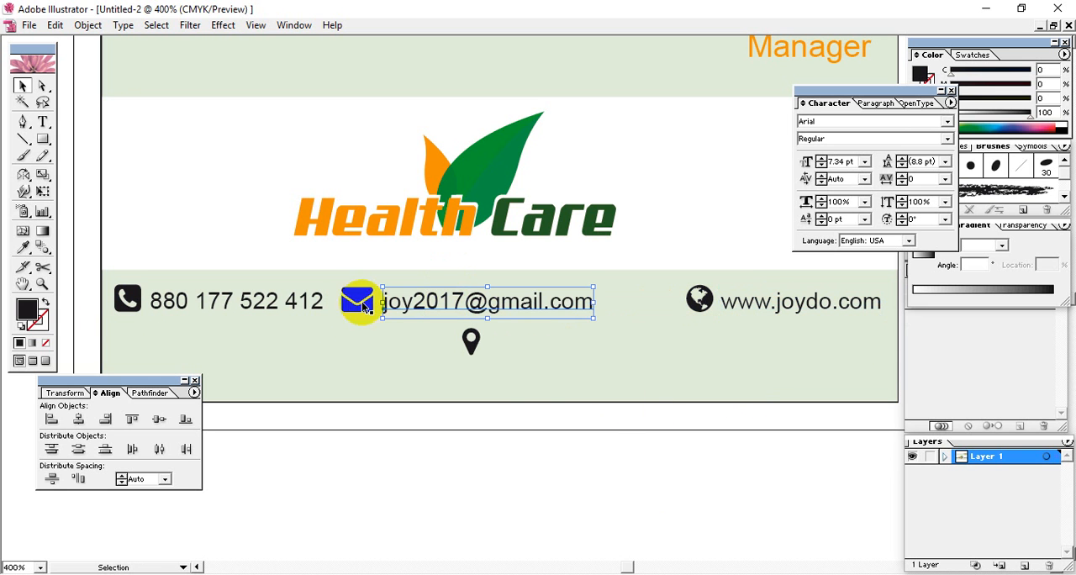
{"action": "left_click", "coordinate": [364, 307], "text": "shift"}
{"action": "key", "text": "Right"}
{"action": "key", "text": "Right"}
{"action": "key", "text": "Right"}
{"action": "key", "text": "Right"}
{"action": "key", "text": "Right"}
{"action": "key", "text": "Right"}
{"action": "key", "text": "Right"}
{"action": "key", "text": "Right"}
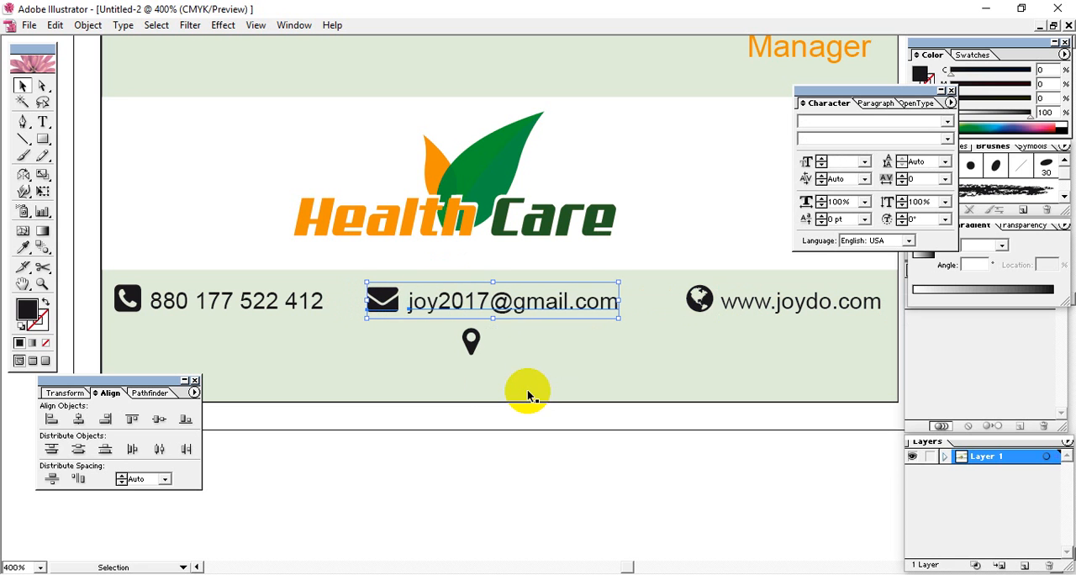
{"action": "key", "text": "Right"}
{"action": "key", "text": "Right"}
{"action": "key", "text": "Right"}
{"action": "key", "text": "Right"}
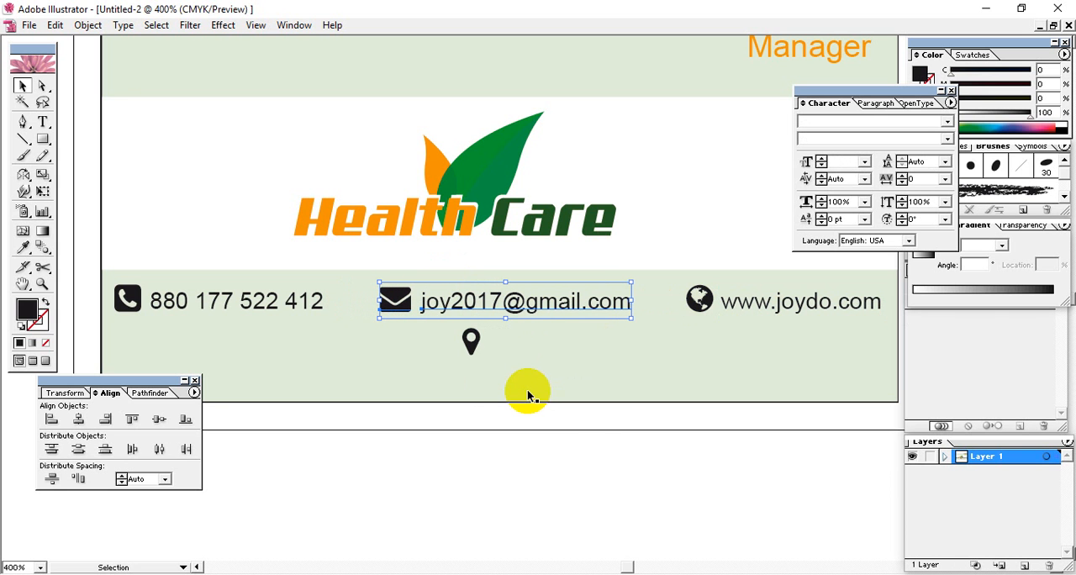
{"action": "left_click", "coordinate": [620, 485]}
Nudge the location pin icon slightly down below the e-mail row
{"action": "key", "text": "space"}
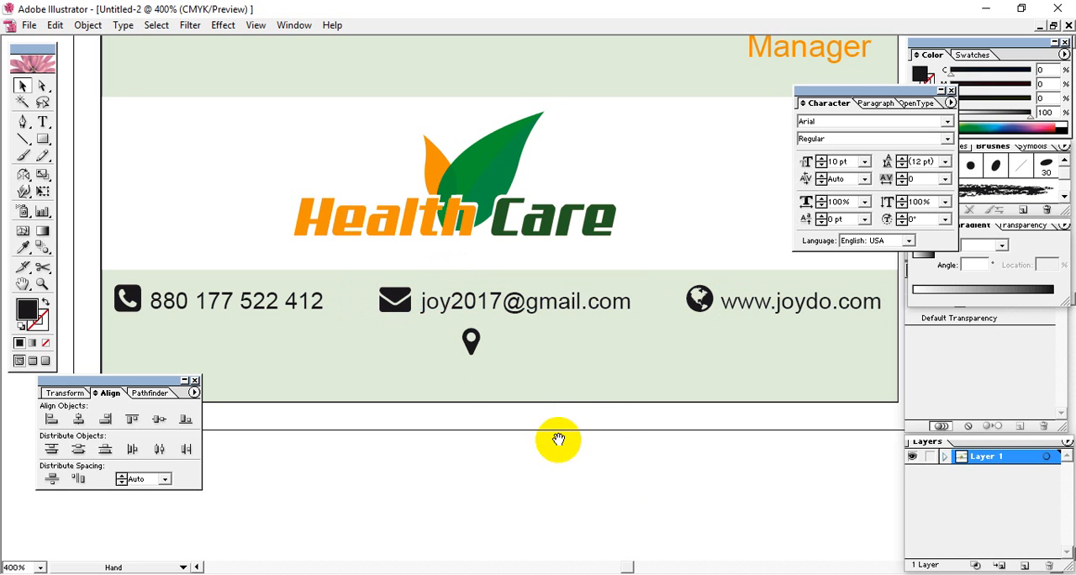
{"action": "mouse_move", "coordinate": [558, 439]}
{"action": "left_mouse_down"}
{"action": "mouse_move", "coordinate": [613, 497]}
{"action": "mouse_move", "coordinate": [584, 492]}
{"action": "mouse_move", "coordinate": [577, 384]}
{"action": "mouse_move", "coordinate": [601, 390]}
{"action": "left_mouse_up"}
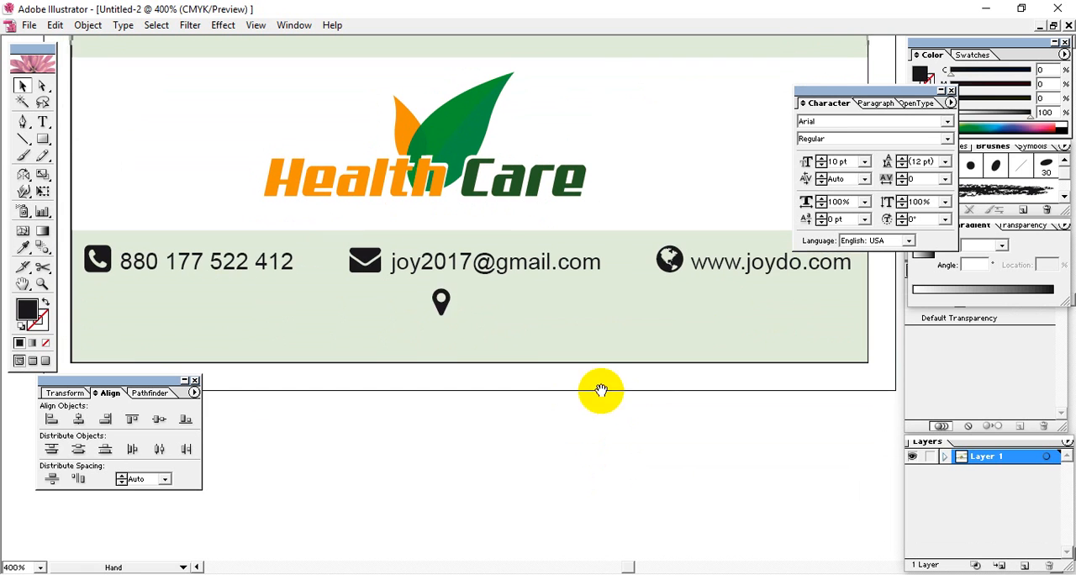
{"action": "left_click", "coordinate": [439, 302]}
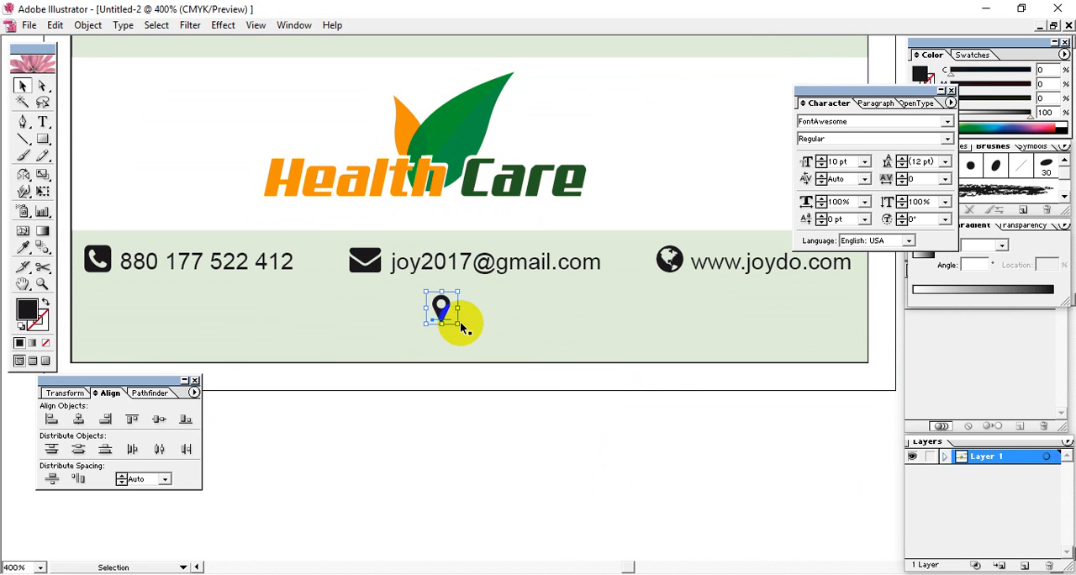
{"action": "left_click", "coordinate": [556, 412]}
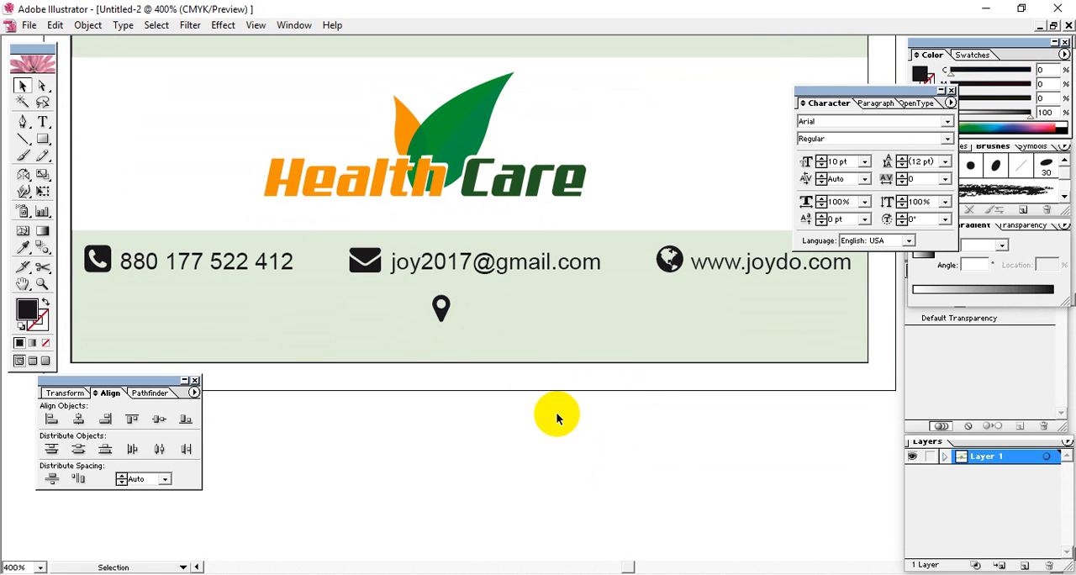
Duplicate the e-mail text just below the location pin icon
{"action": "left_click", "coordinate": [514, 344]}
{"action": "left_click", "coordinate": [502, 276]}
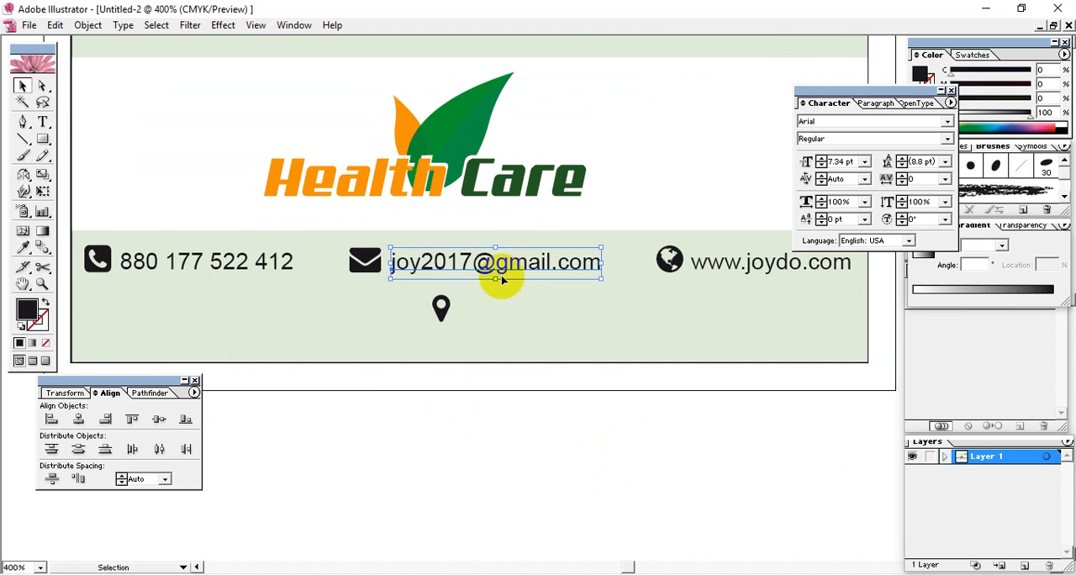
{"action": "left_click_drag", "start_coordinate": [523, 266], "coordinate": [461, 341]}
{"action": "key", "text": "t"}
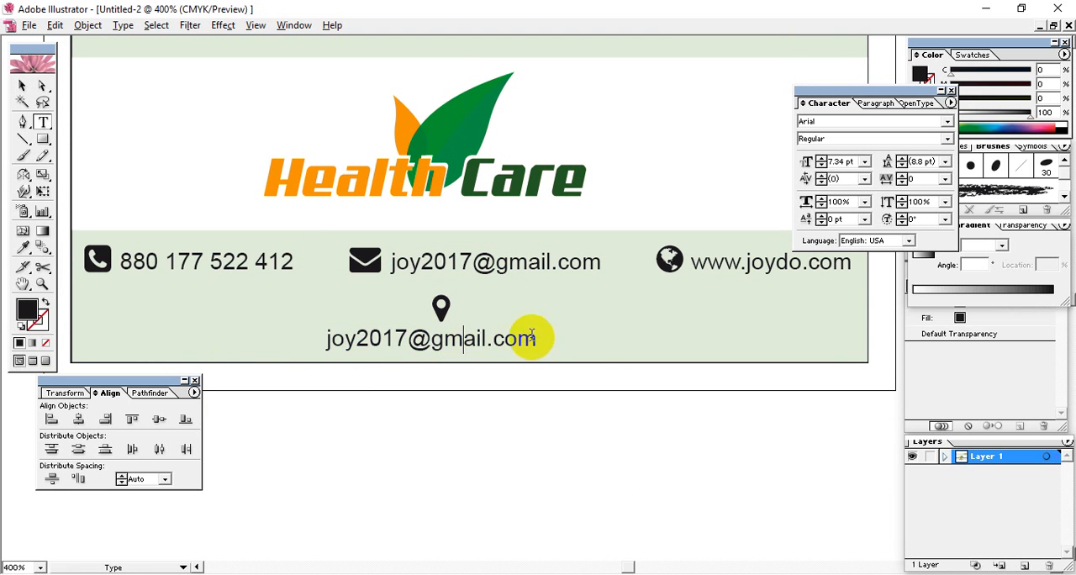
Replace the copied text's content with the contact's house number, street and town
{"action": "left_click_drag", "start_coordinate": [533, 338], "coordinate": [266, 339]}
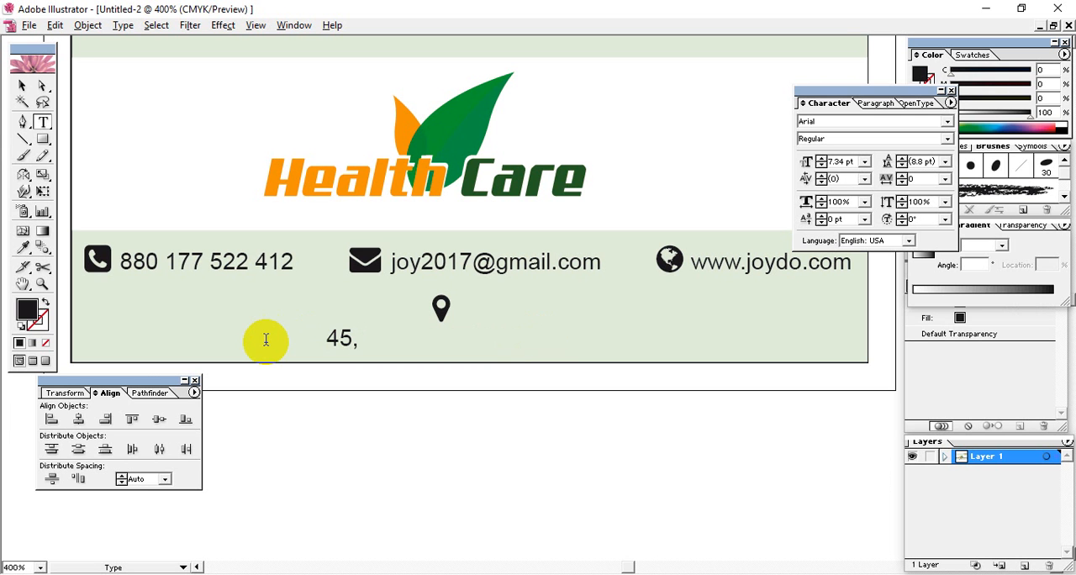
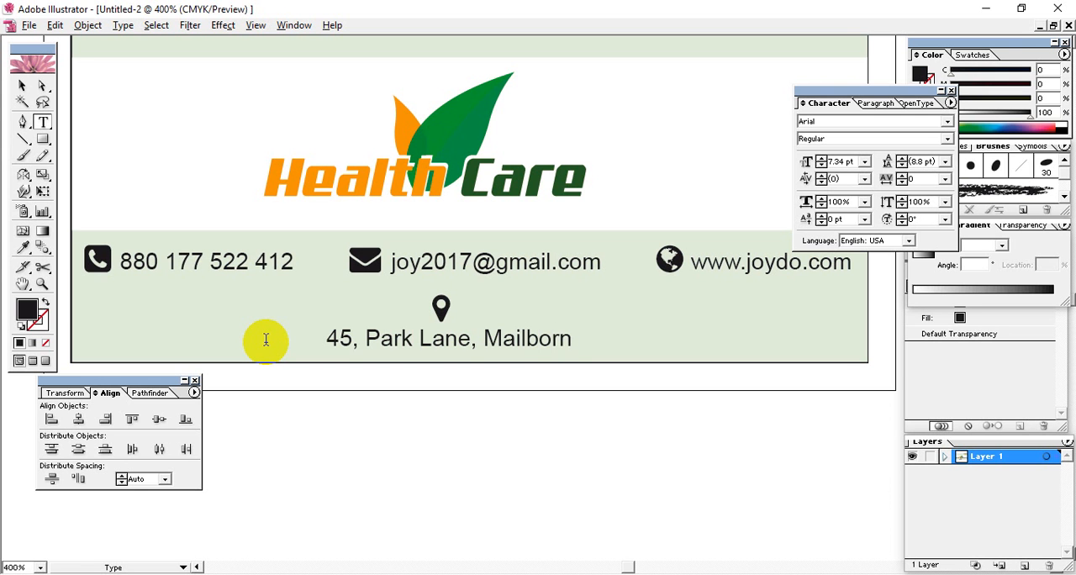
Replace the town name in the contact's address and add the country, inserting its missing letter "s"
{"action": "key", "text": "BackSpace"}
{"action": "key", "text": "BackSpace"}
{"action": "key", "text": "BackSpace"}
{"action": "key", "text": "BackSpace"}
{"action": "key", "text": "BackSpace"}
{"action": "key", "text": "BackSpace"}
{"action": "key", "text": "BackSpace"}
{"action": "key", "text": "BackSpace"}
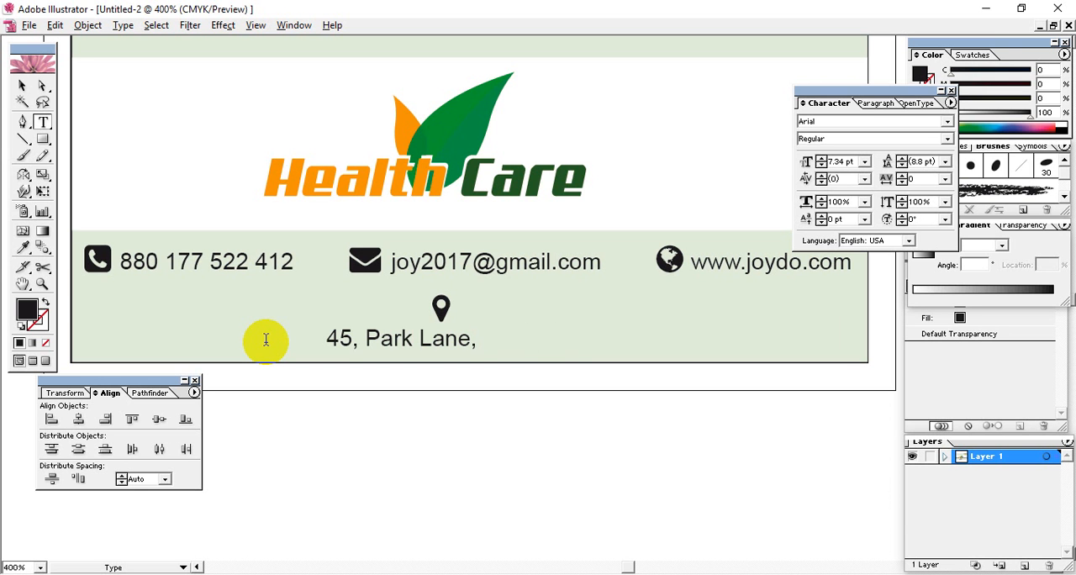
{"action": "type", "text": "Mini T"}
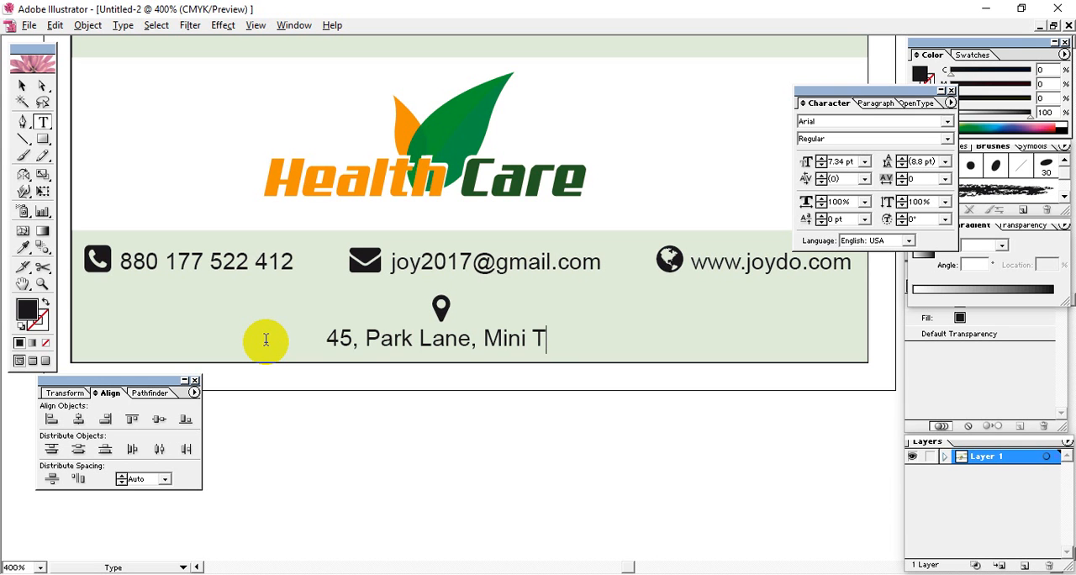
{"action": "type", "text": "own, Autrali"}
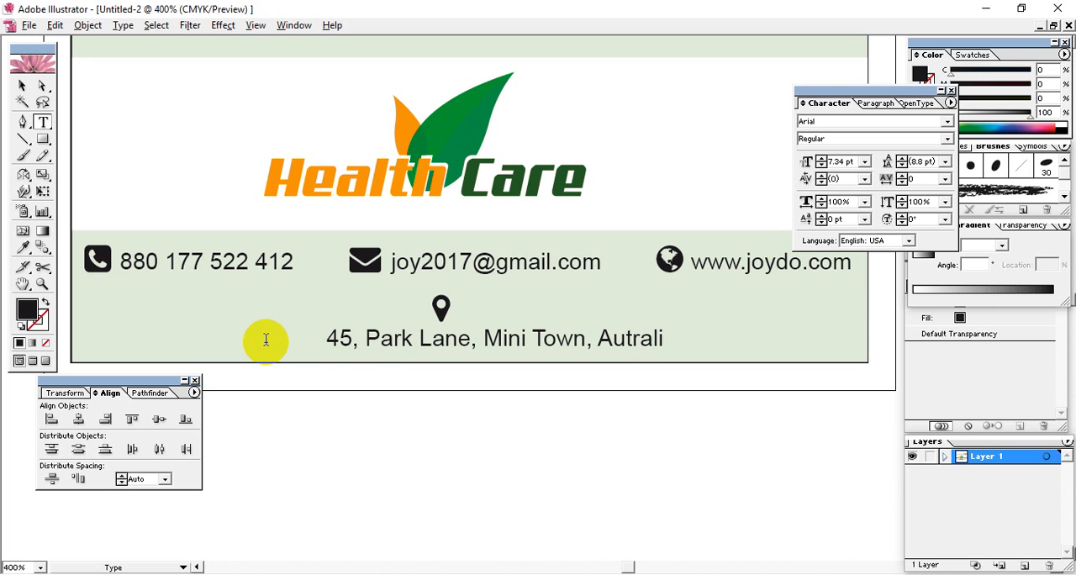
{"action": "type", "text": "a"}
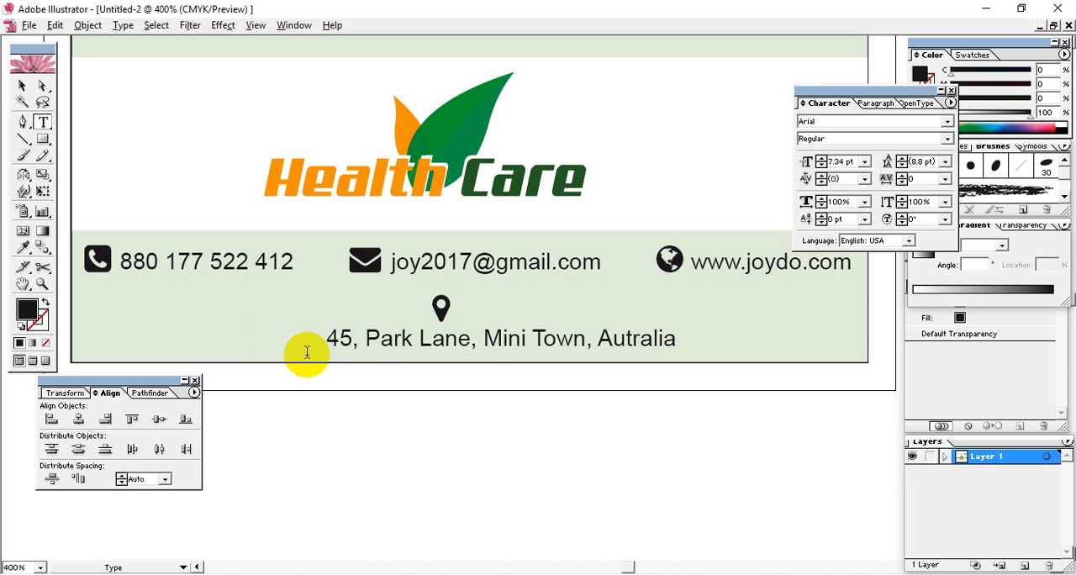
{"action": "left_click", "coordinate": [629, 340]}
{"action": "type", "text": "s"}
{"action": "left_click", "coordinate": [694, 340]}
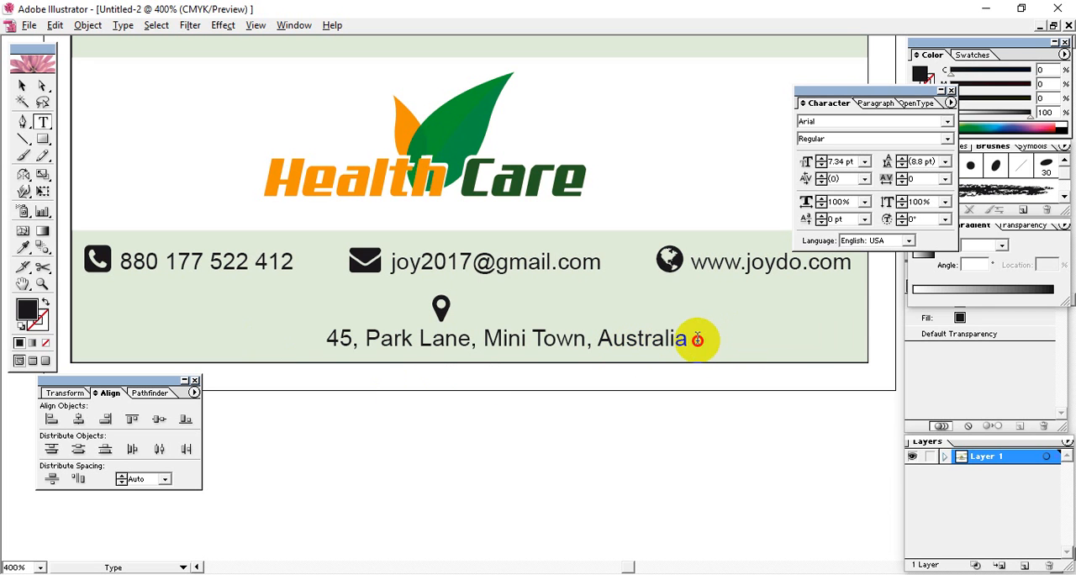
Shift the address text until it is centred under the location pin icon and nudge it slightly down
{"action": "left_click", "coordinate": [22, 85]}
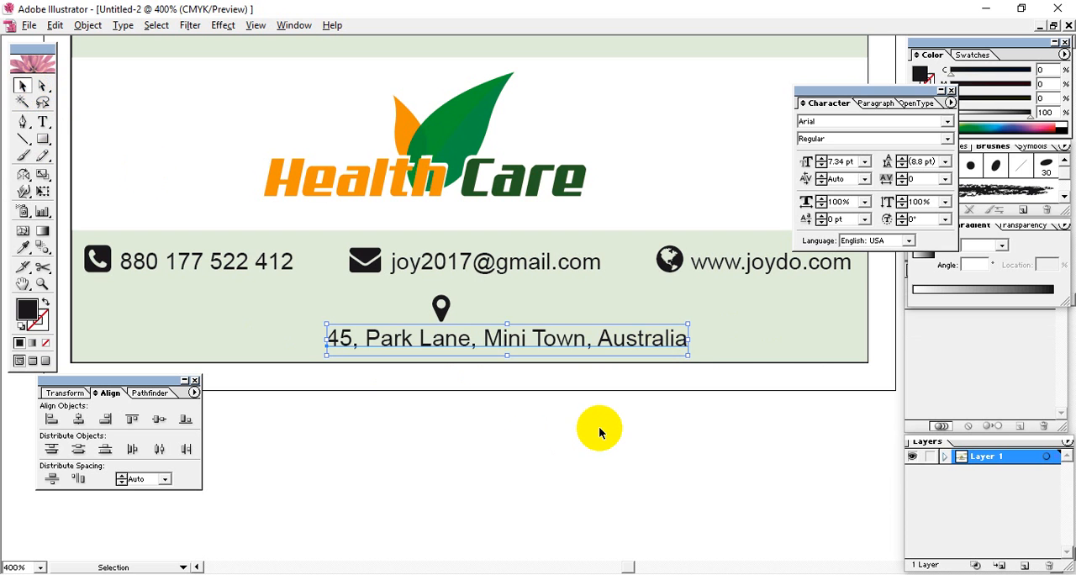
{"action": "key", "text": "Left"}
{"action": "key", "text": "Left"}
{"action": "key", "text": "Left"}
{"action": "key", "text": "Left"}
{"action": "key", "text": "Left"}
{"action": "key", "text": "Left"}
{"action": "key", "text": "Left"}
{"action": "key", "text": "Left"}
{"action": "key", "text": "Left"}
{"action": "key", "text": "Left"}
{"action": "key", "text": "Left"}
{"action": "key", "text": "Left"}
{"action": "key", "text": "Left"}
{"action": "key", "text": "Left"}
{"action": "key", "text": "Left"}
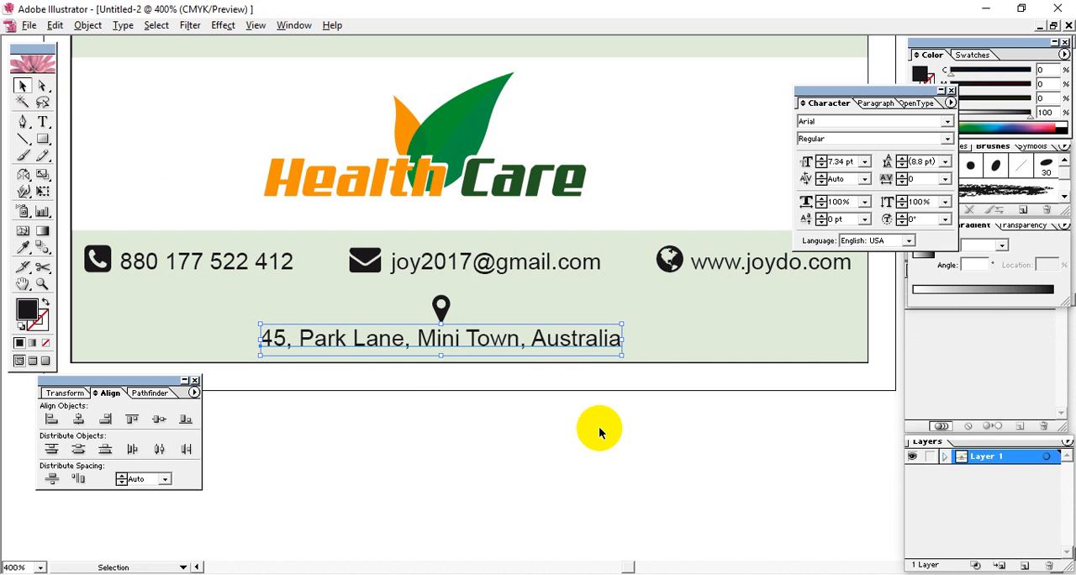
{"action": "key", "text": "Down"}
{"action": "left_click", "coordinate": [576, 443]}
Examine the contact row, the address line, the logo and the overall card layout down to 200% magnification
{"action": "key", "text": "space"}
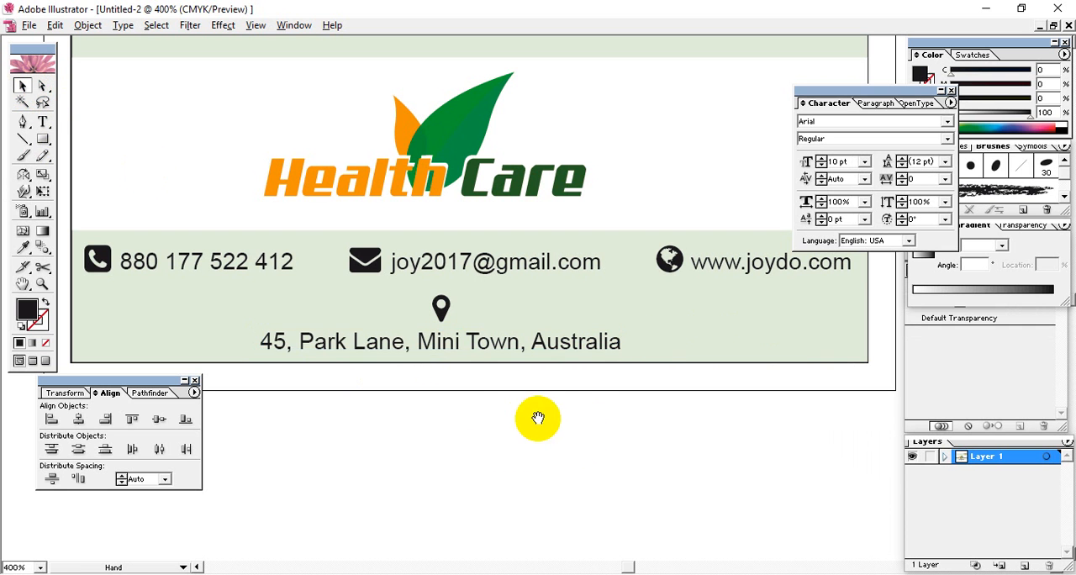
{"action": "left_click_drag", "start_coordinate": [452, 423], "coordinate": [667, 314]}
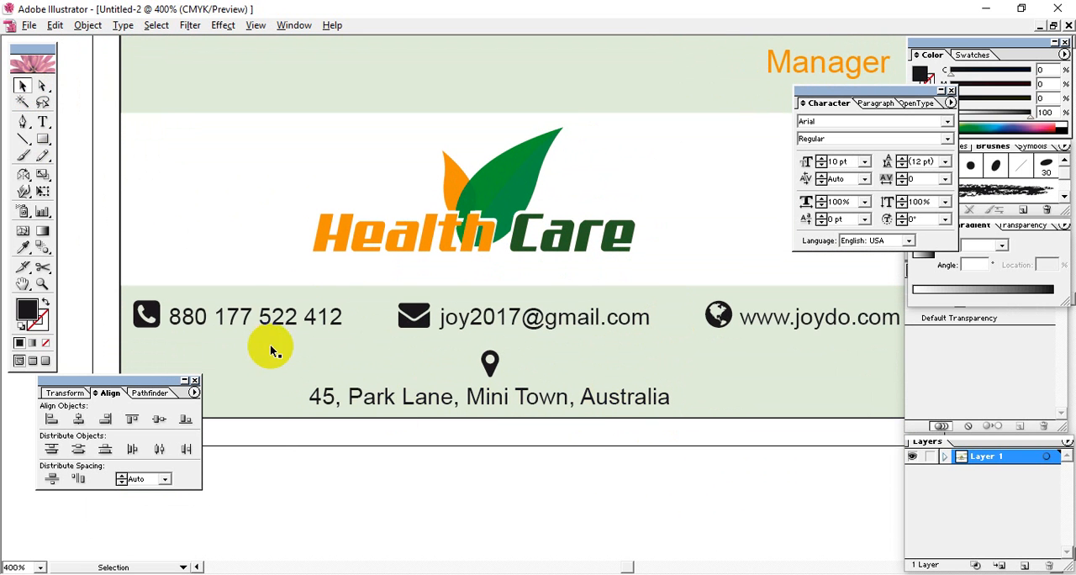
{"action": "key", "text": "t"}
{"action": "left_click", "coordinate": [244, 316]}
{"action": "left_click", "coordinate": [23, 85]}
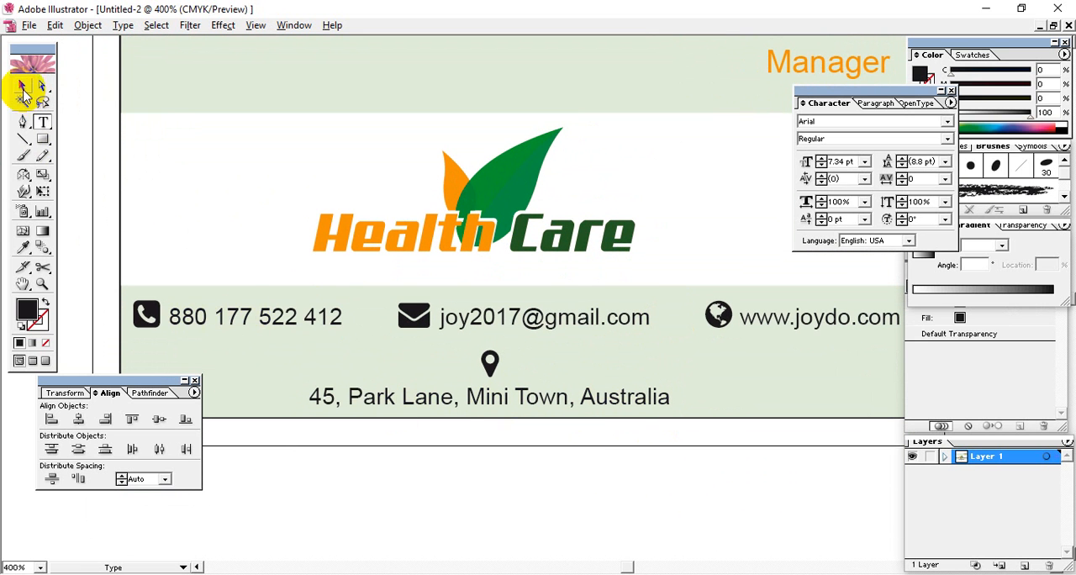
{"action": "left_click", "coordinate": [554, 498]}
{"action": "key", "text": "space"}
{"action": "left_click_drag", "start_coordinate": [602, 448], "coordinate": [684, 449]}
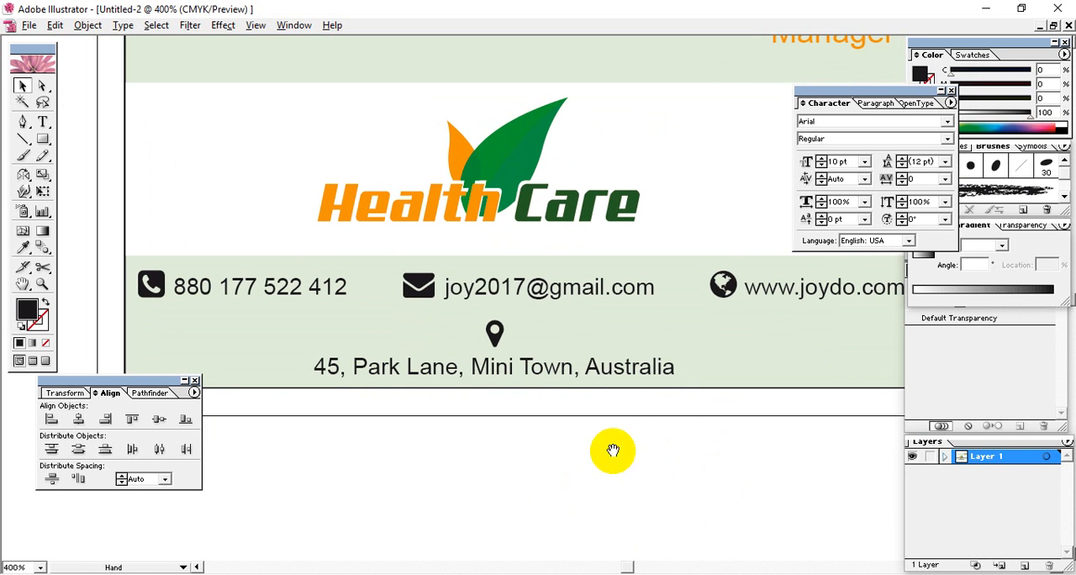
{"action": "key", "text": "space"}
{"action": "left_click_drag", "start_coordinate": [570, 389], "coordinate": [603, 378]}
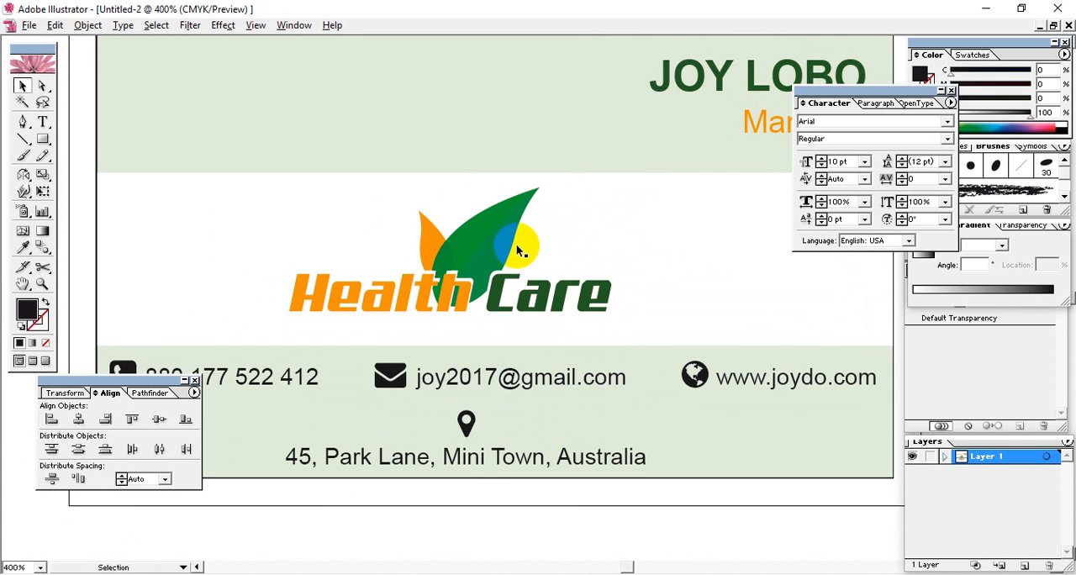
{"action": "left_click_drag", "start_coordinate": [541, 299], "coordinate": [573, 249]}
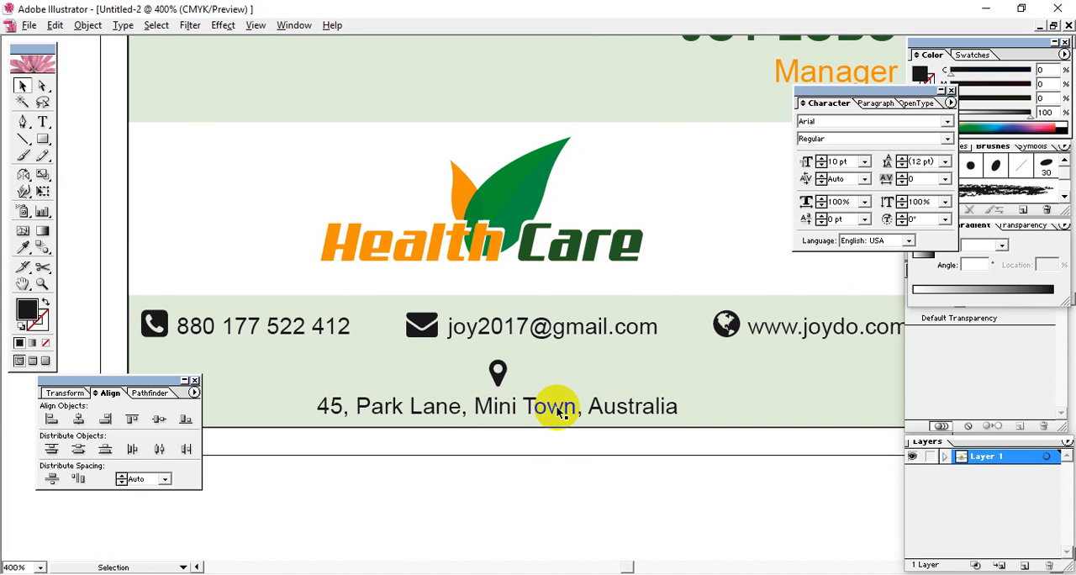
{"action": "left_click", "coordinate": [683, 475]}
{"action": "left_click_drag", "start_coordinate": [558, 348], "coordinate": [578, 397]}
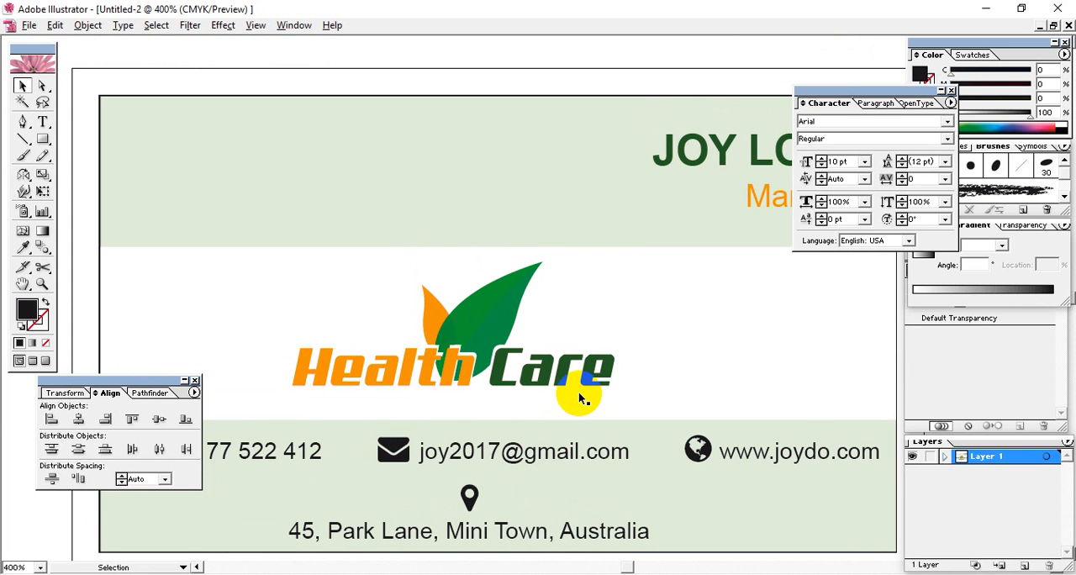
{"action": "key", "text": "ctrl+minus"}
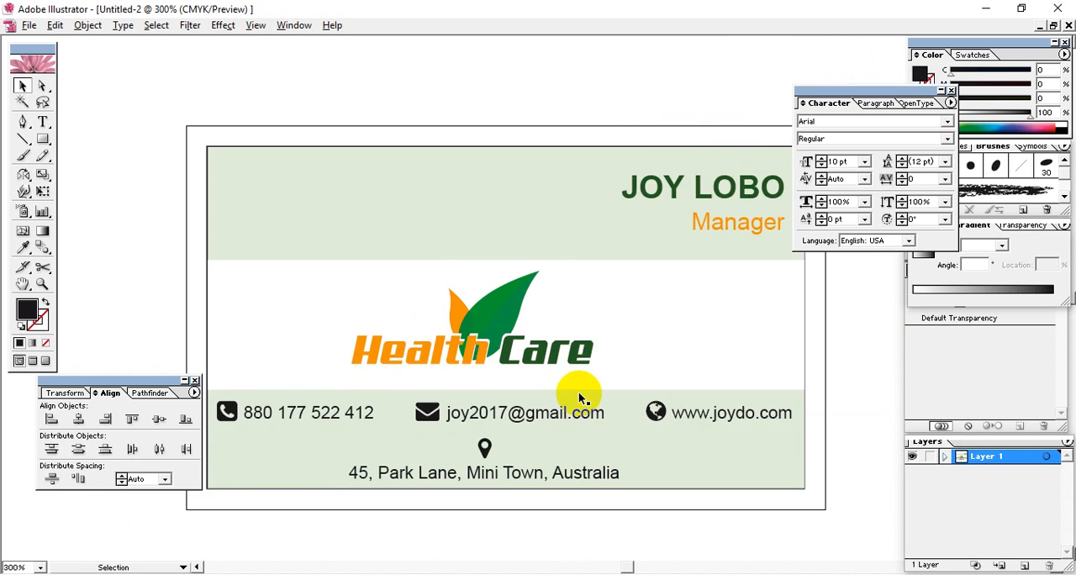
{"action": "key", "text": "ctrl+minus"}
{"action": "key", "text": "space"}
{"action": "left_click_drag", "start_coordinate": [589, 396], "coordinate": [586, 305]}
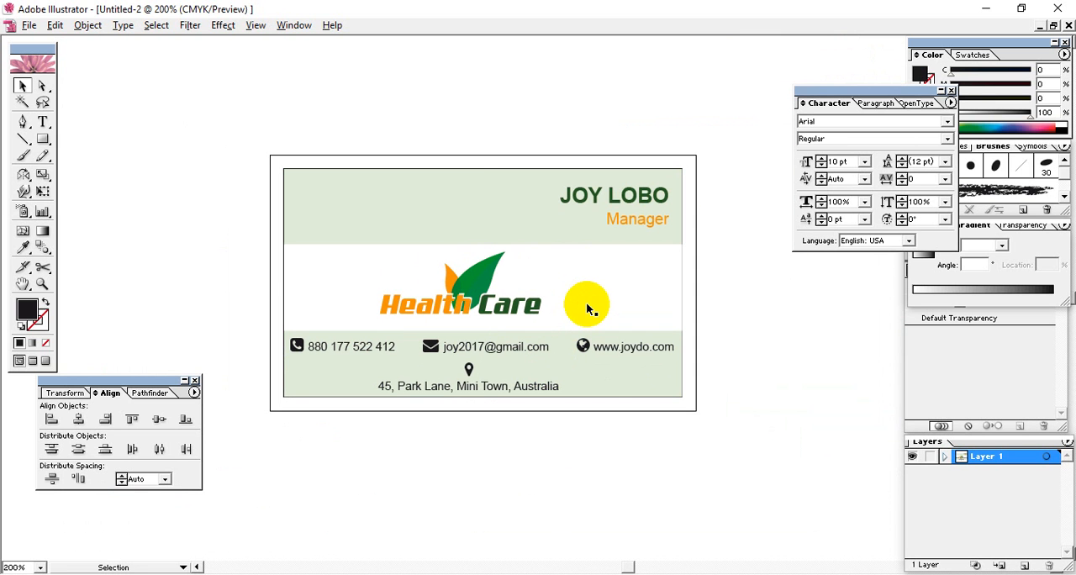
{"action": "left_click", "coordinate": [612, 374]}
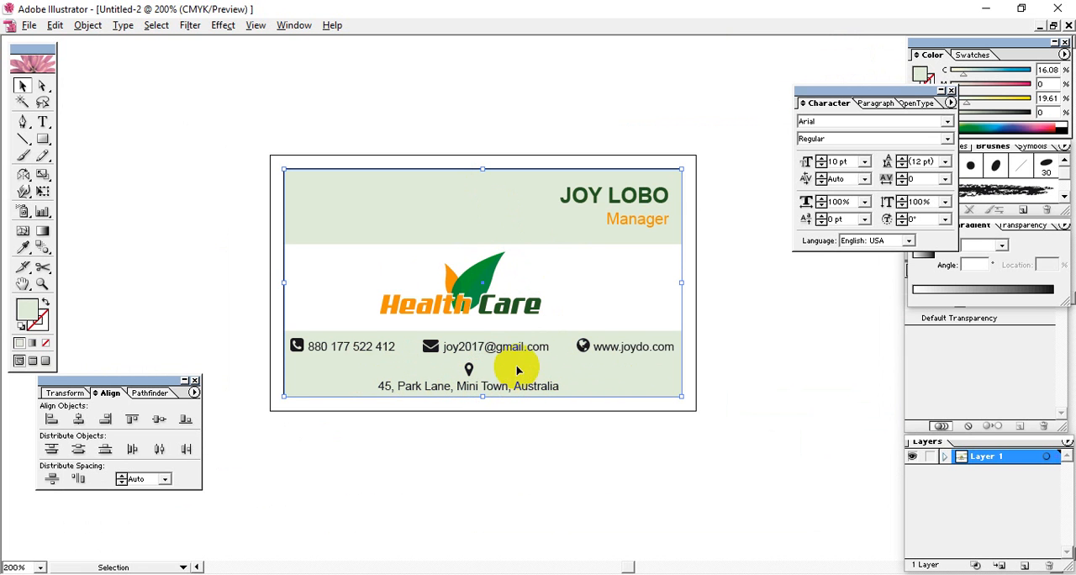
{"action": "left_click", "coordinate": [714, 352]}
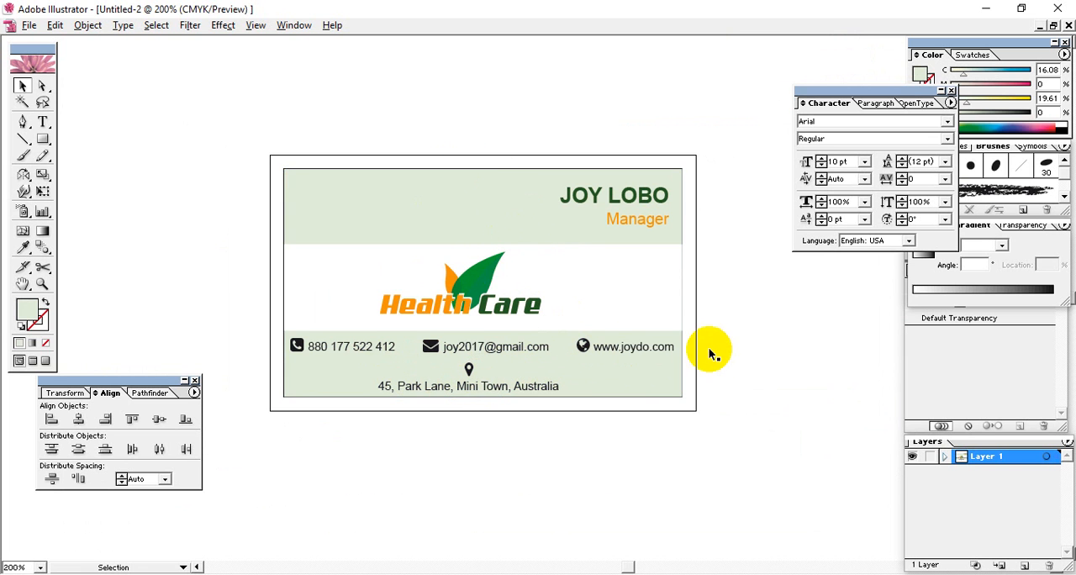
Copy the light green card background rectangle and paste the copy directly in front of it
{"action": "left_click", "coordinate": [573, 372]}
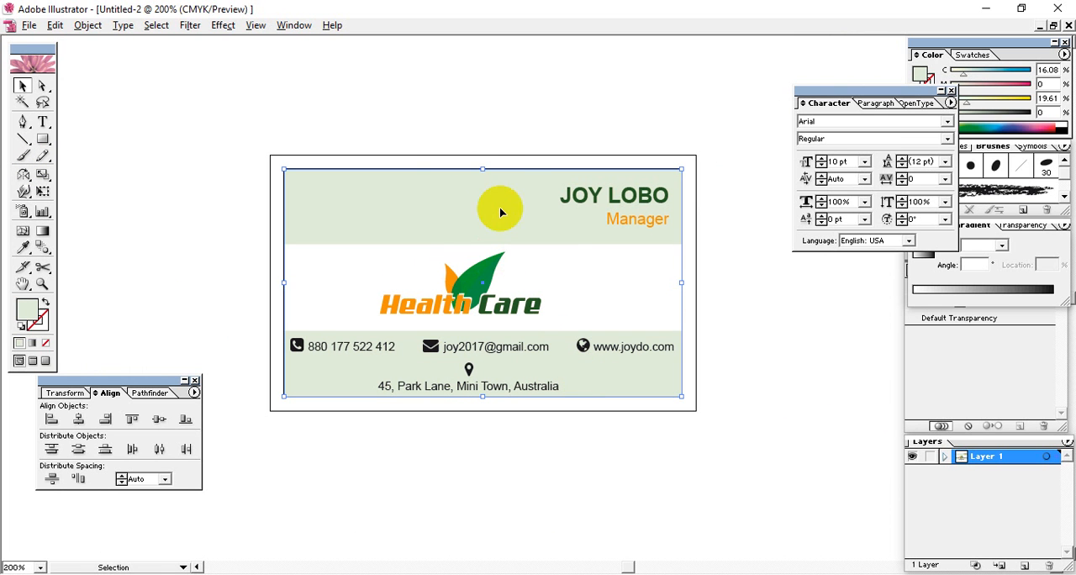
{"action": "left_click", "coordinate": [54, 27]}
{"action": "left_click", "coordinate": [74, 97]}
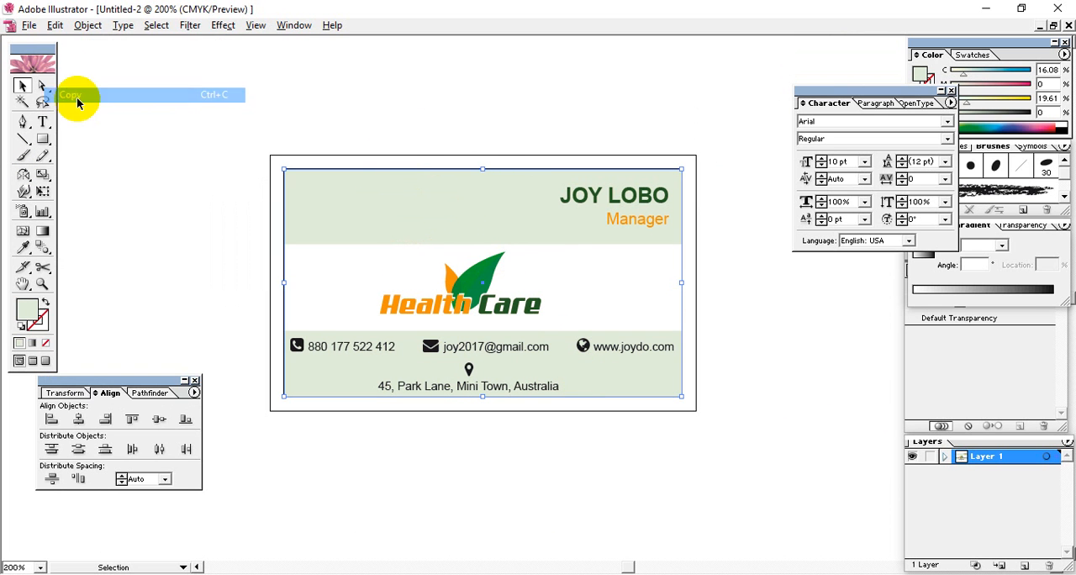
{"action": "left_click", "coordinate": [55, 30]}
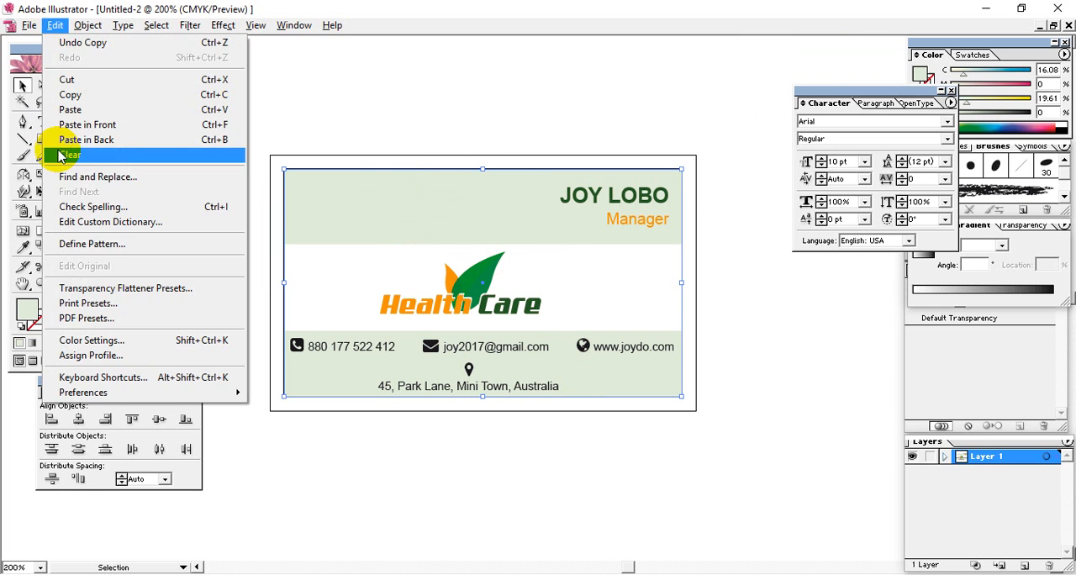
{"action": "left_click", "coordinate": [132, 126]}
Shrink the pasted rectangle's height to a strip along the card's lower edge and set its black value to 99%
{"action": "left_click_drag", "start_coordinate": [482, 169], "coordinate": [482, 361]}
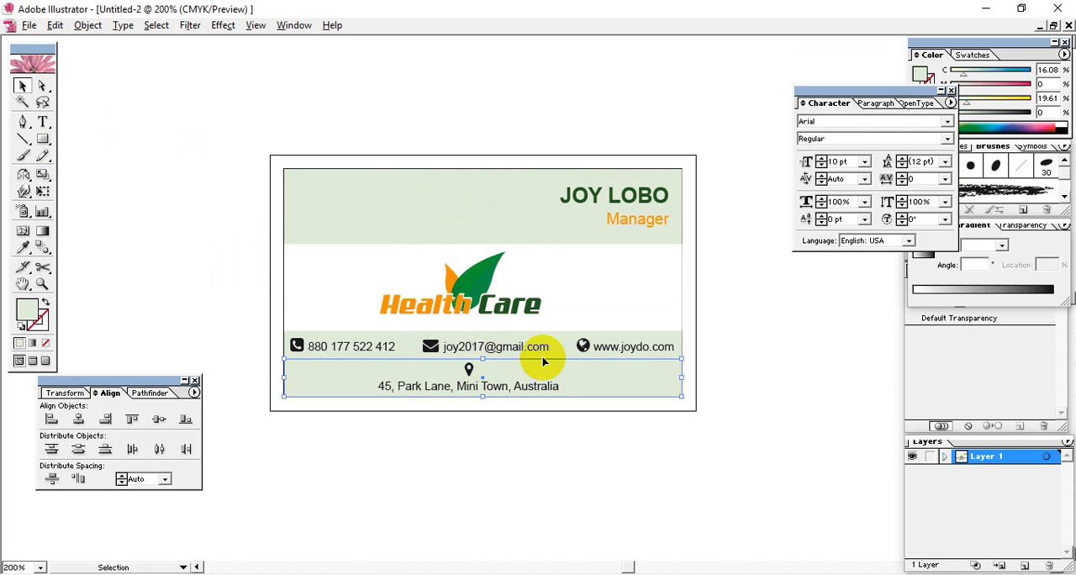
{"action": "left_click_drag", "start_coordinate": [967, 116], "coordinate": [1029, 115]}
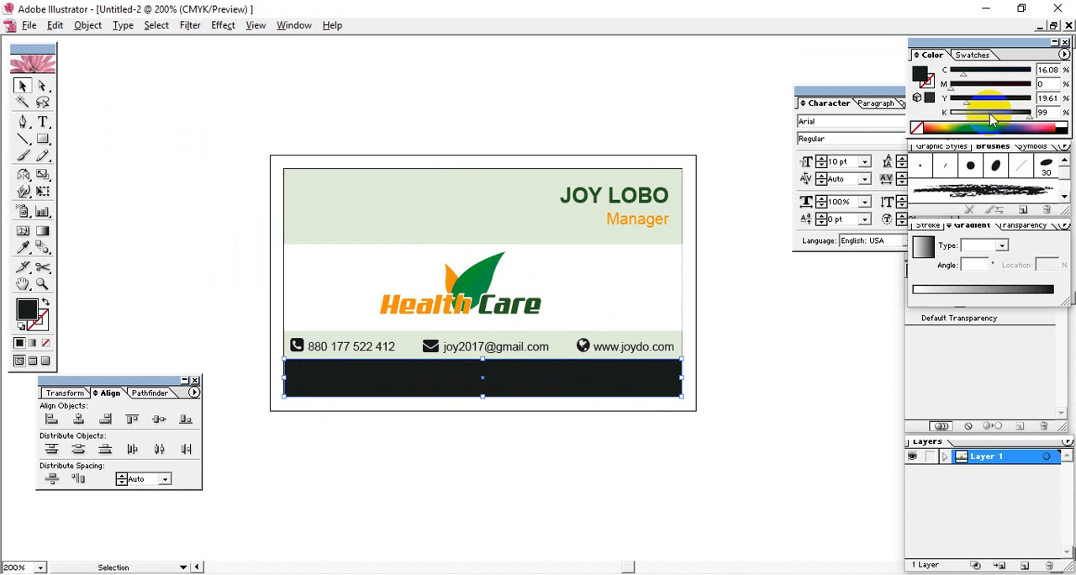
Recolour the black strip along the card's lower edge with the dark green sampled from the logo's "Care" lettering
{"action": "left_click", "coordinate": [460, 367]}
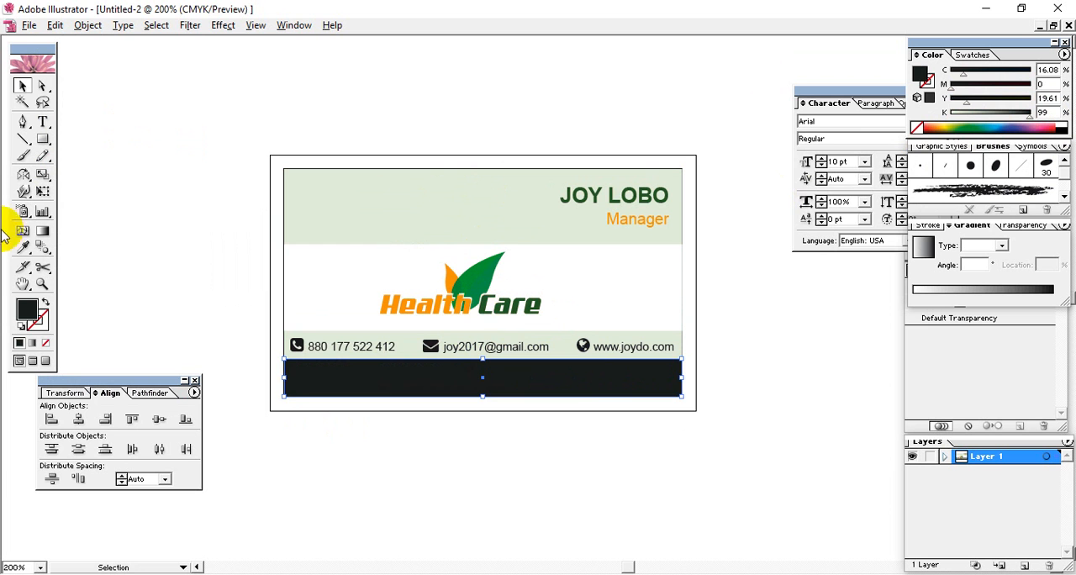
{"action": "left_click", "coordinate": [22, 248]}
{"action": "left_click", "coordinate": [486, 299]}
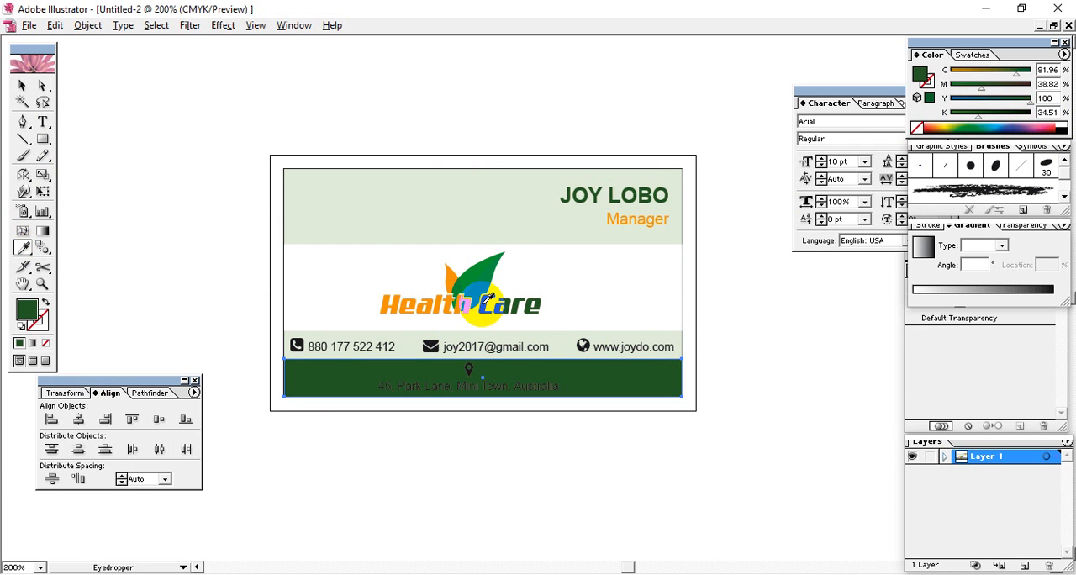
{"action": "left_click", "coordinate": [22, 85]}
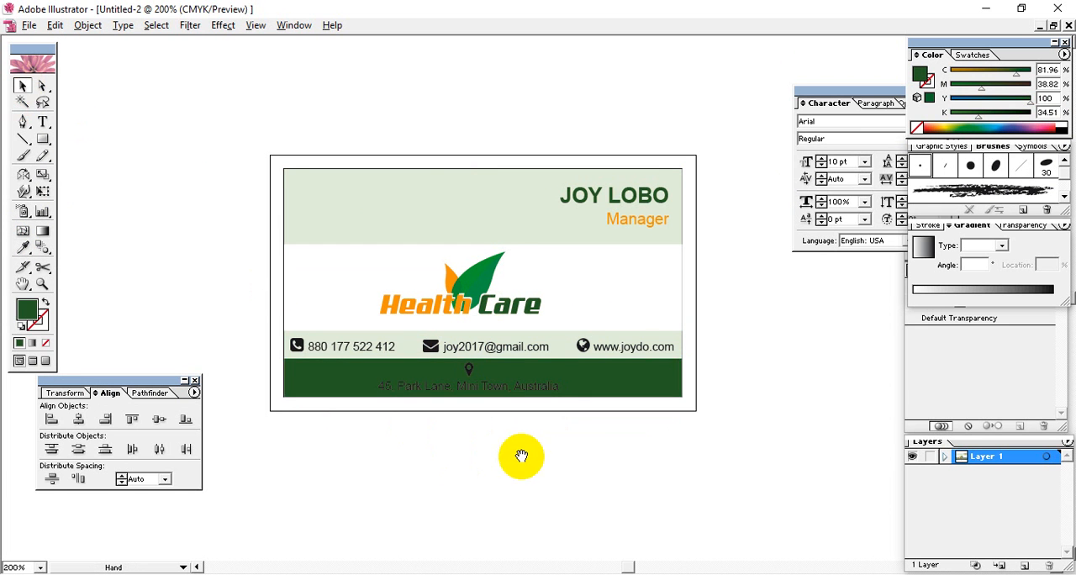
Recolour the address text on the dark green strip with the orange sampled from the logo
{"action": "left_click_drag", "start_coordinate": [521, 457], "coordinate": [577, 447]}
{"action": "left_click", "coordinate": [527, 370]}
{"action": "key", "text": "i"}
{"action": "left_click", "coordinate": [484, 300]}
{"action": "left_click", "coordinate": [22, 85]}
{"action": "left_click", "coordinate": [162, 215]}
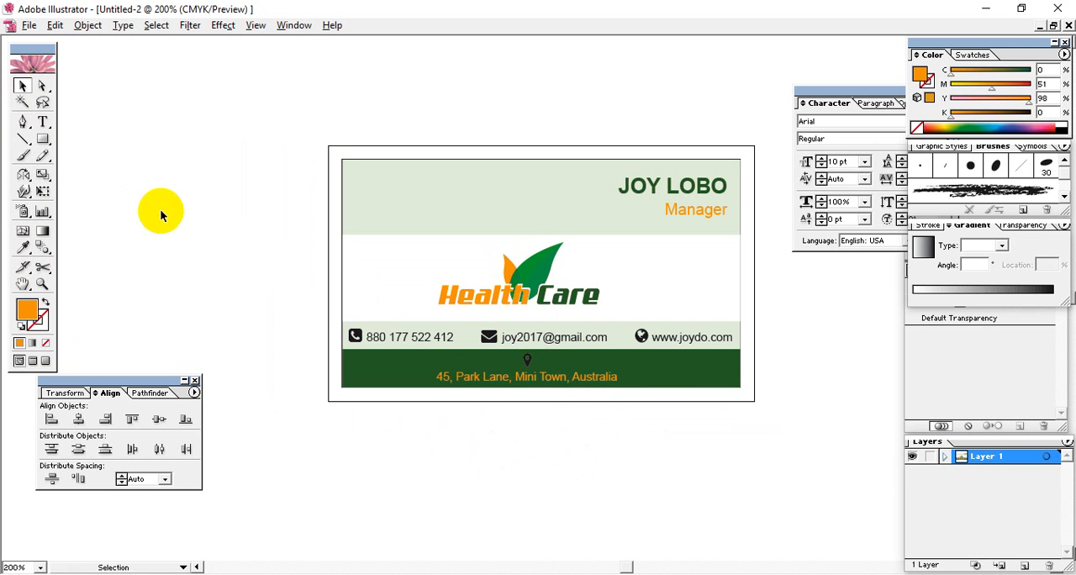
Recolour the location pin icon above the address with the orange of the logo's leaf
{"action": "left_click", "coordinate": [538, 370]}
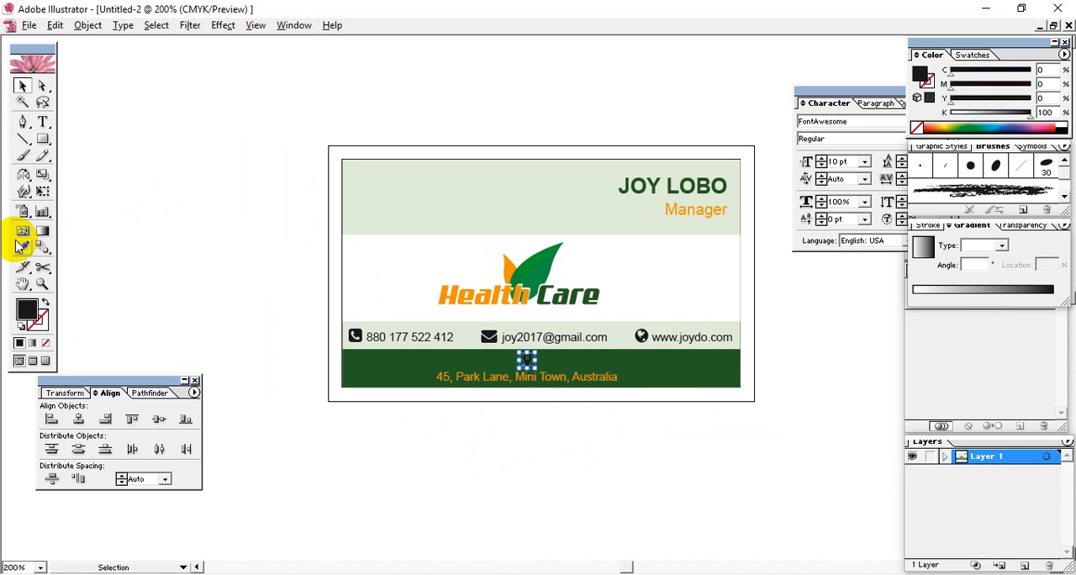
{"action": "left_click", "coordinate": [22, 248]}
{"action": "left_click", "coordinate": [508, 268]}
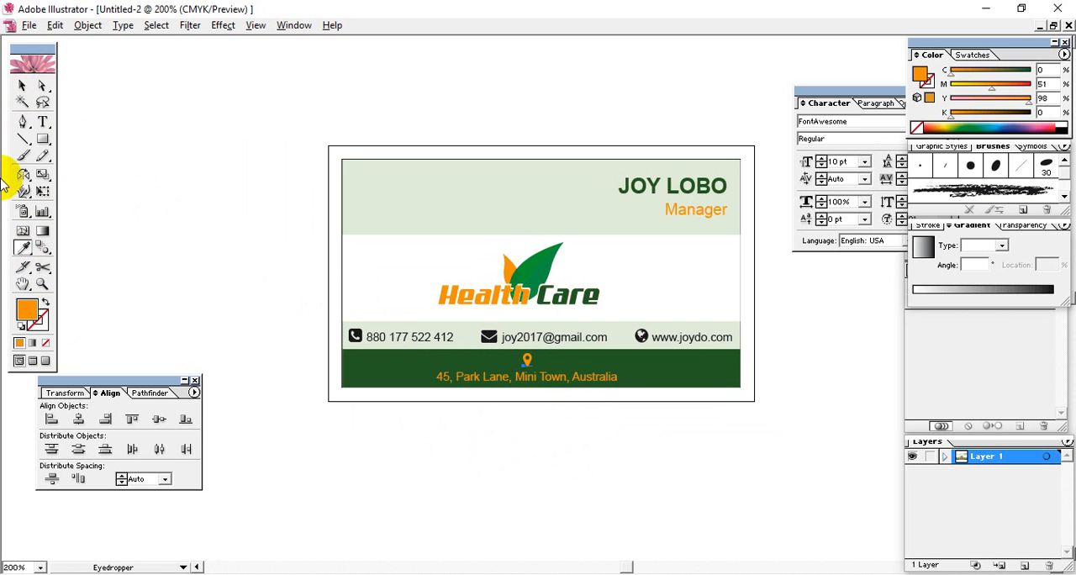
{"action": "left_click", "coordinate": [22, 84]}
{"action": "left_click", "coordinate": [157, 163]}
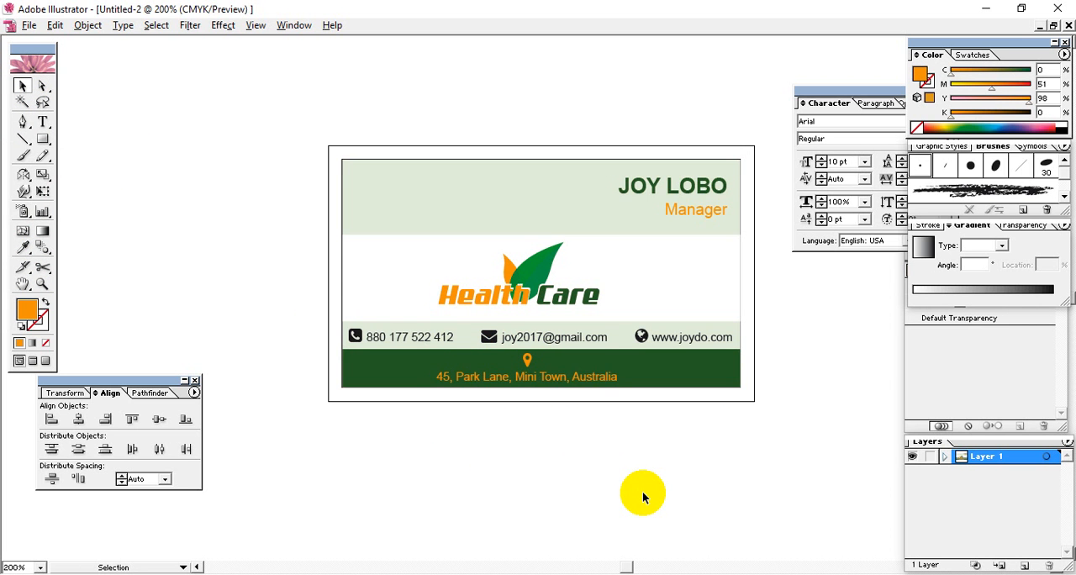
Examine the card's inner black outline, corners, name, title and contact row at up to 1200% magnification
{"action": "key", "text": "ctrl+plus"}
{"action": "key", "text": "ctrl+plus"}
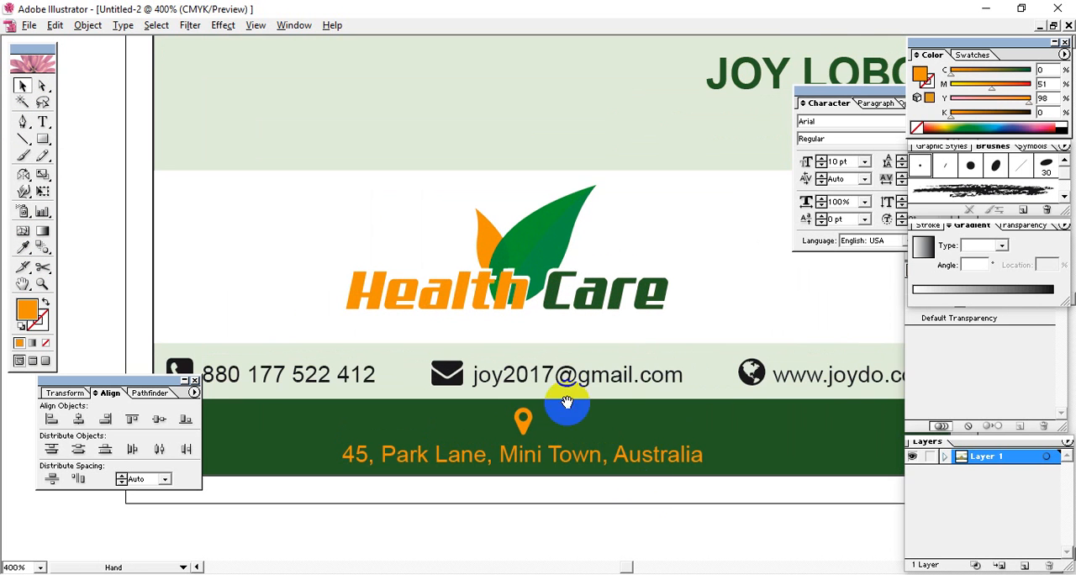
{"action": "left_click_drag", "start_coordinate": [560, 392], "coordinate": [569, 469]}
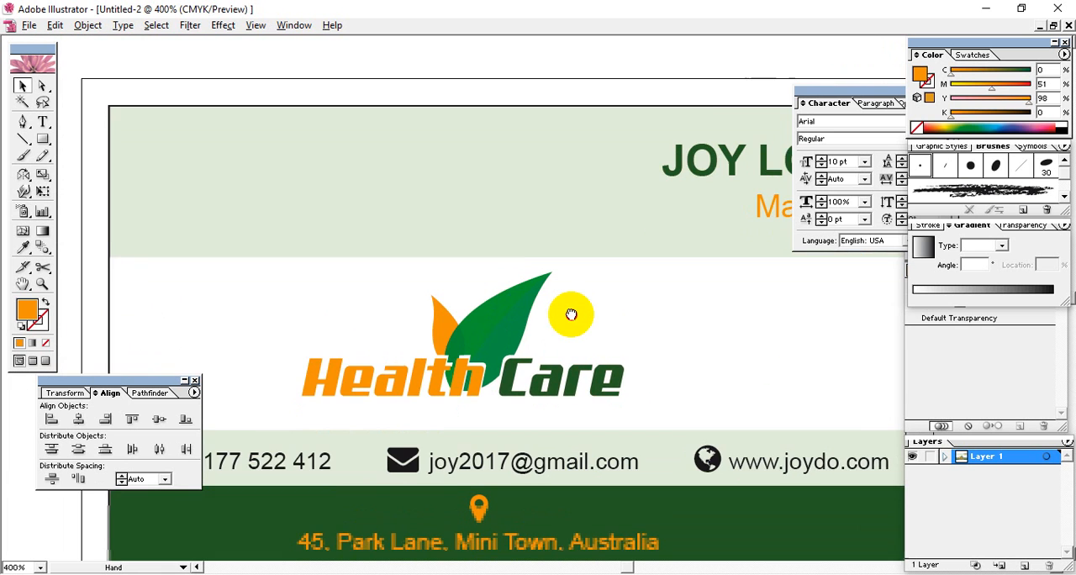
{"action": "left_click_drag", "start_coordinate": [584, 344], "coordinate": [454, 327]}
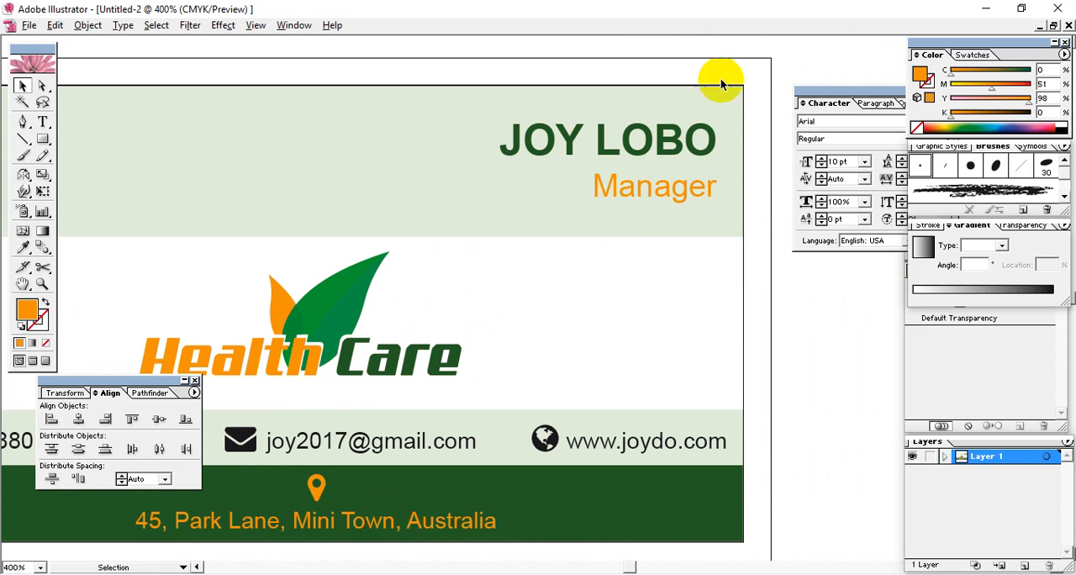
{"action": "key", "text": "ctrl+plus"}
{"action": "key", "text": "ctrl+plus"}
{"action": "key", "text": "ctrl+plus"}
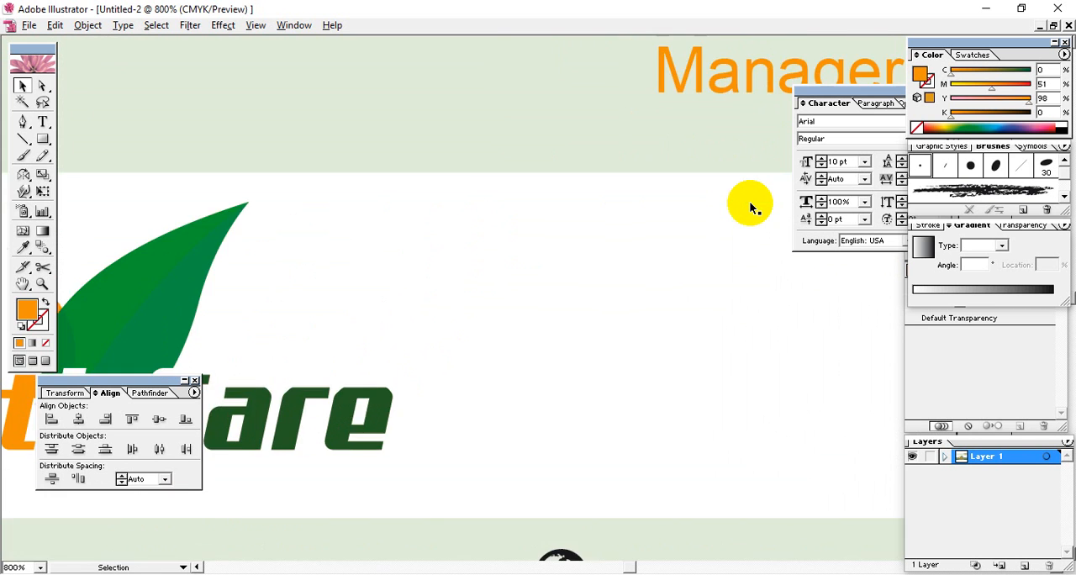
{"action": "left_click_drag", "start_coordinate": [749, 202], "coordinate": [312, 348]}
{"action": "left_click_drag", "start_coordinate": [650, 213], "coordinate": [567, 471]}
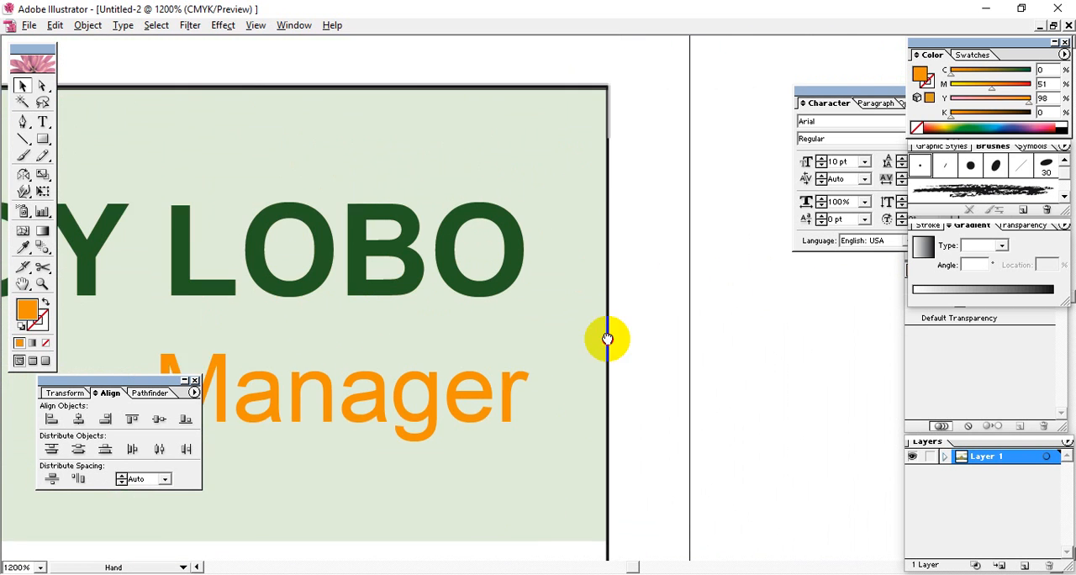
{"action": "left_click_drag", "start_coordinate": [342, 218], "coordinate": [807, 197]}
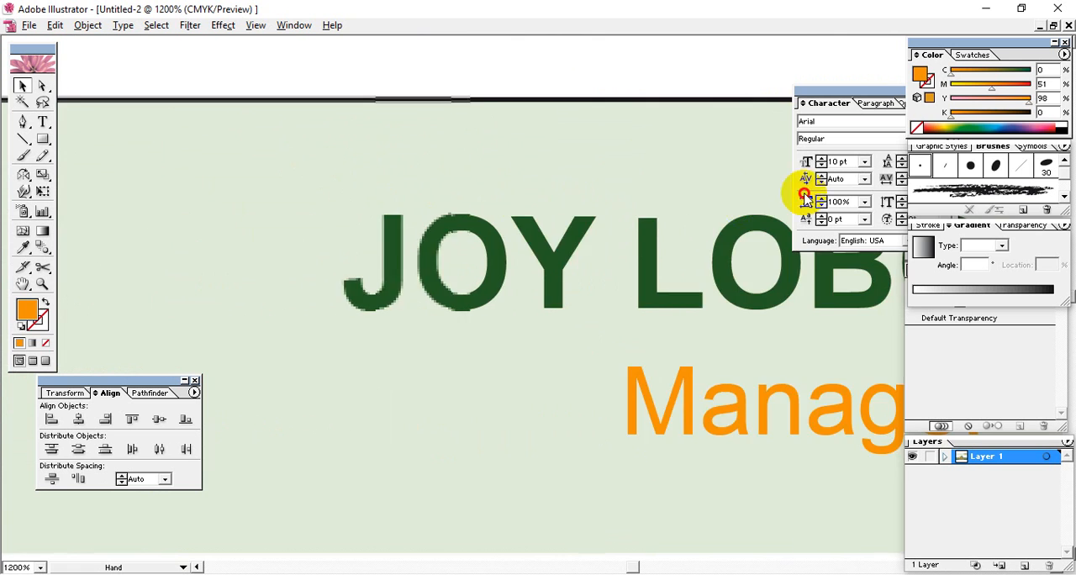
{"action": "left_click_drag", "start_coordinate": [290, 259], "coordinate": [811, 234]}
{"action": "left_click_drag", "start_coordinate": [285, 248], "coordinate": [791, 256]}
{"action": "left_click_drag", "start_coordinate": [286, 263], "coordinate": [751, 243]}
{"action": "left_click_drag", "start_coordinate": [363, 244], "coordinate": [534, 263]}
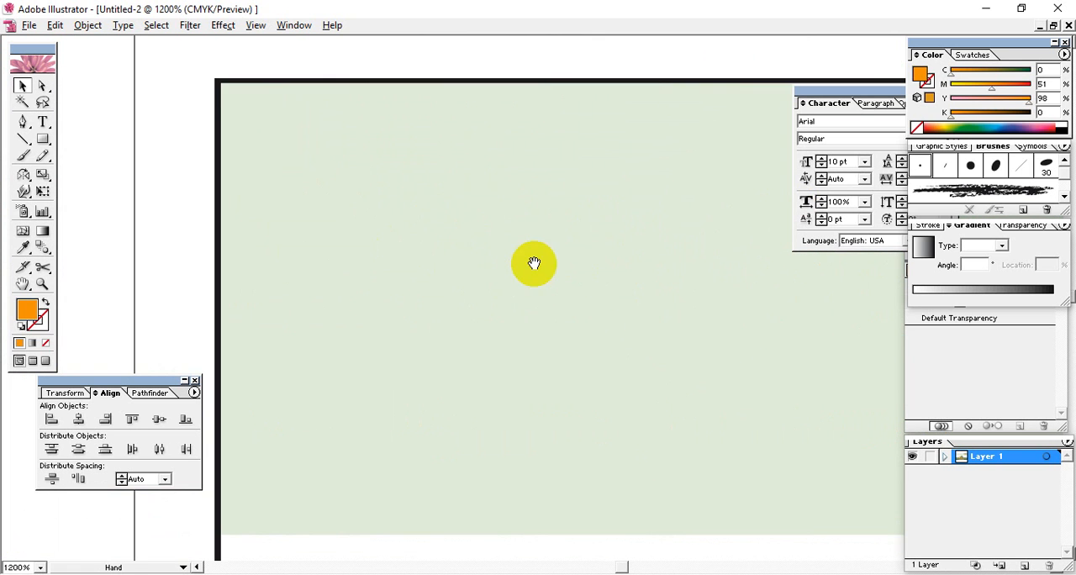
{"action": "left_click_drag", "start_coordinate": [290, 437], "coordinate": [363, 199]}
{"action": "left_click_drag", "start_coordinate": [355, 336], "coordinate": [378, 157]}
{"action": "left_click_drag", "start_coordinate": [346, 393], "coordinate": [350, 329]}
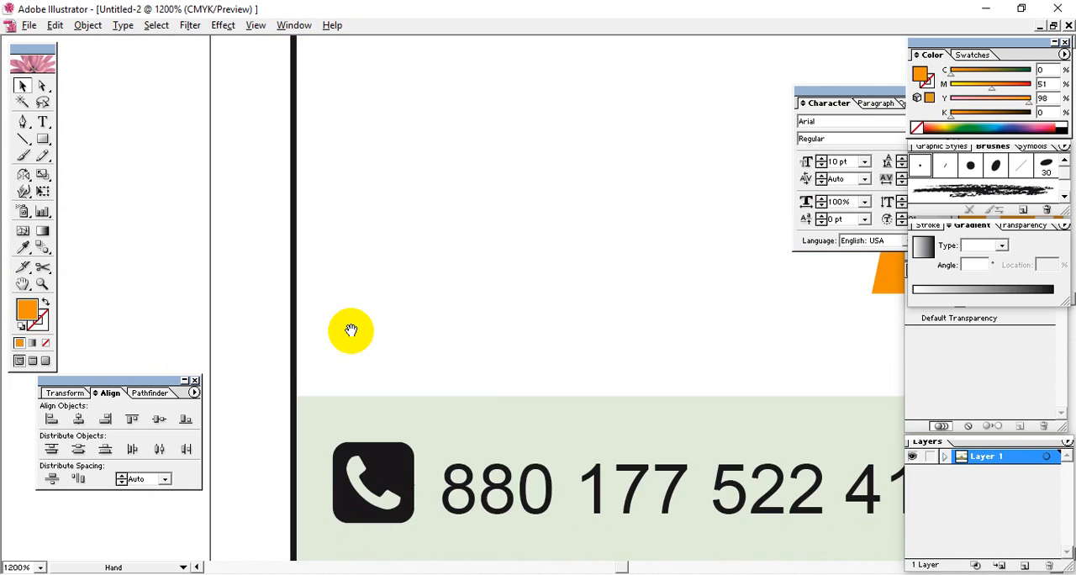
{"action": "left_click_drag", "start_coordinate": [350, 508], "coordinate": [342, 165]}
{"action": "left_click_drag", "start_coordinate": [332, 374], "coordinate": [302, 375]}
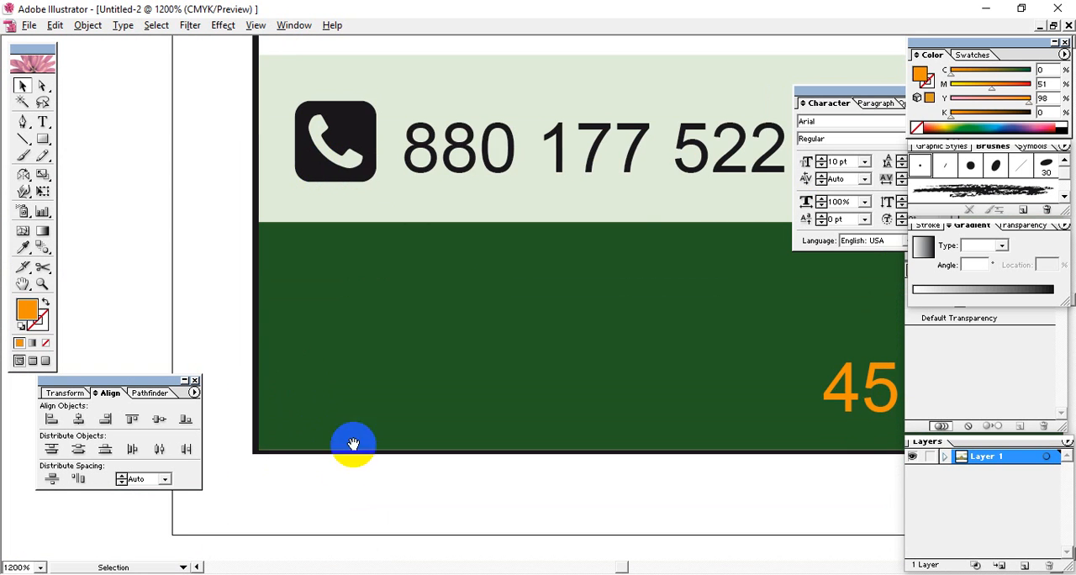
{"action": "left_click_drag", "start_coordinate": [454, 269], "coordinate": [432, 424]}
{"action": "left_click_drag", "start_coordinate": [441, 244], "coordinate": [412, 392]}
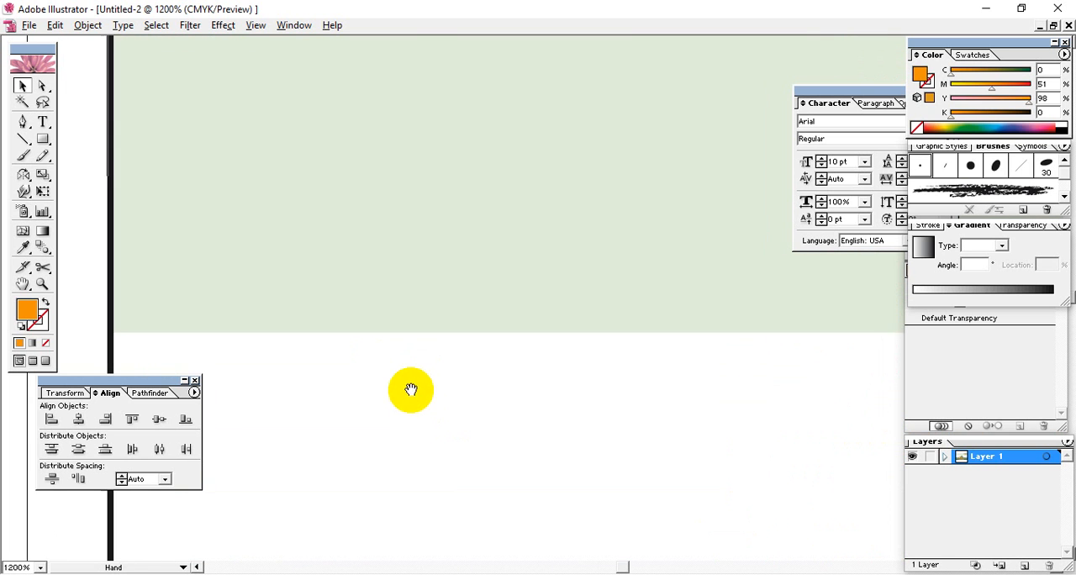
{"action": "left_click_drag", "start_coordinate": [399, 229], "coordinate": [392, 369]}
{"action": "key", "text": "ctrl+minus"}
{"action": "key", "text": "ctrl+minus"}
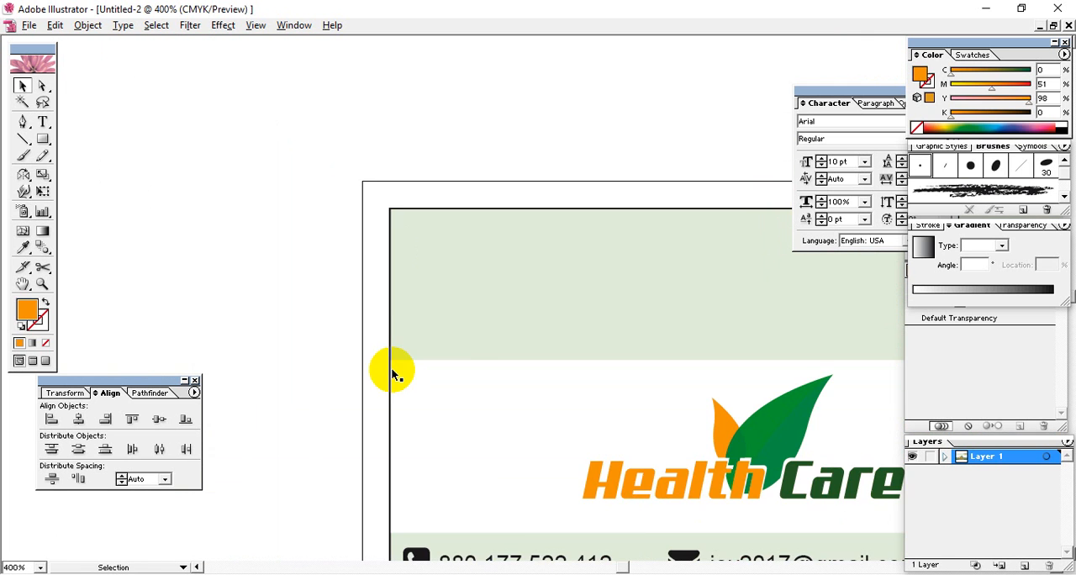
{"action": "left_click_drag", "start_coordinate": [480, 341], "coordinate": [302, 245]}
Unlock all objects and remove the black inner outline around the card's light green background
{"action": "left_click", "coordinate": [88, 25]}
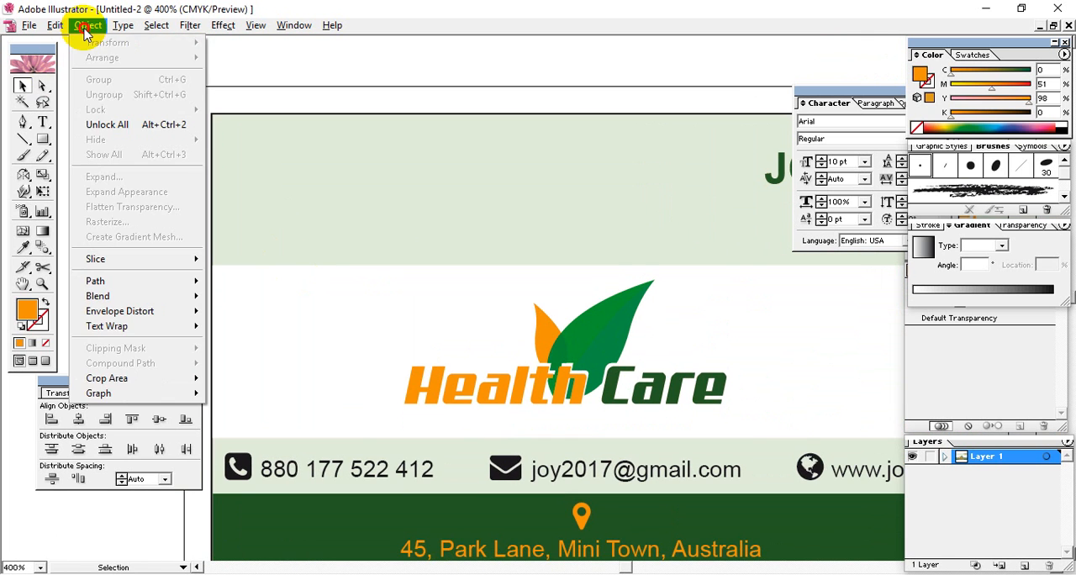
{"action": "left_click", "coordinate": [105, 124]}
{"action": "left_click", "coordinate": [235, 118]}
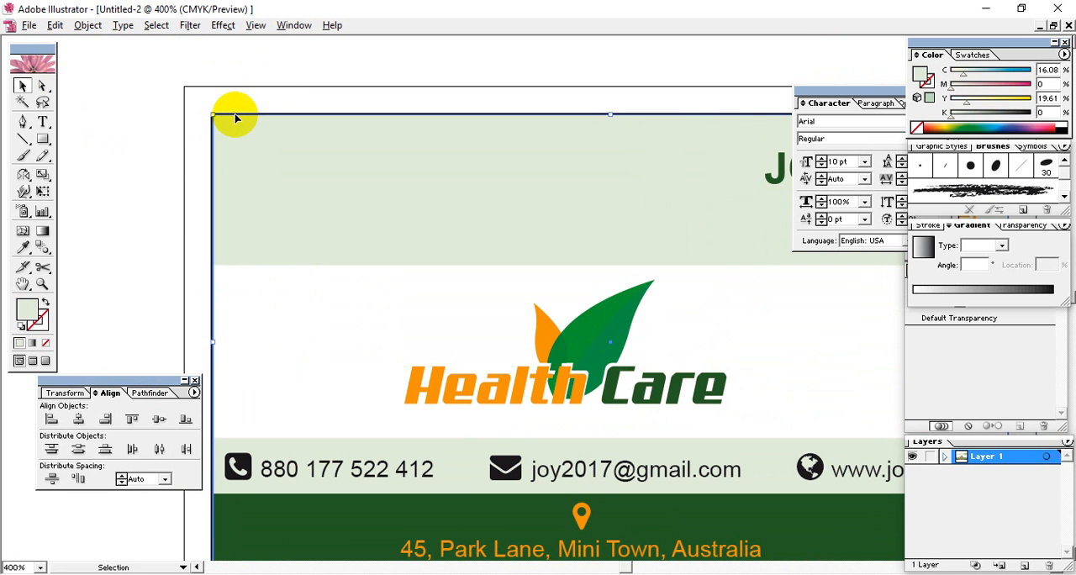
{"action": "left_click", "coordinate": [224, 113]}
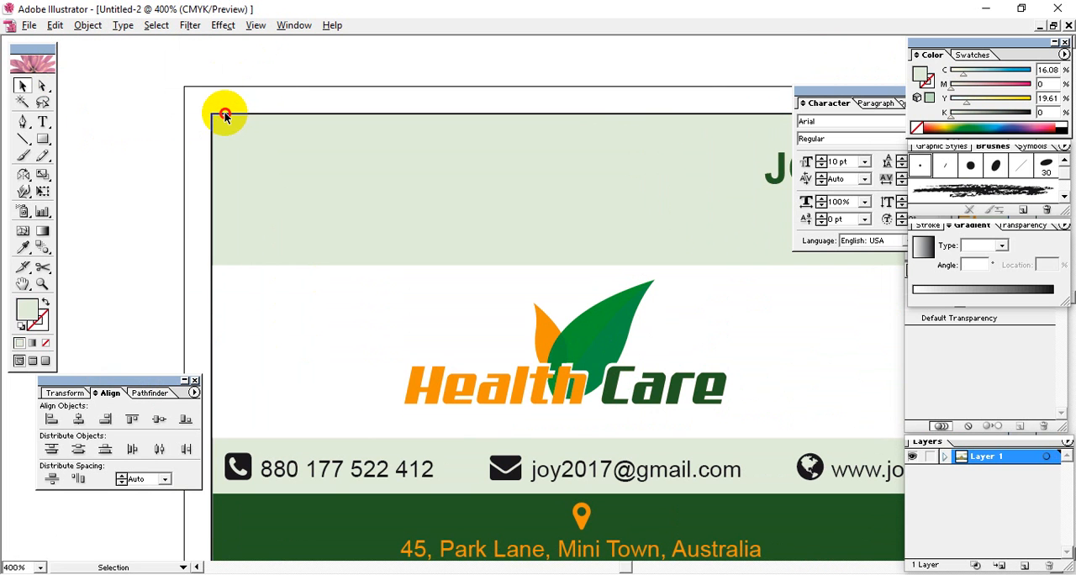
{"action": "left_click", "coordinate": [223, 115]}
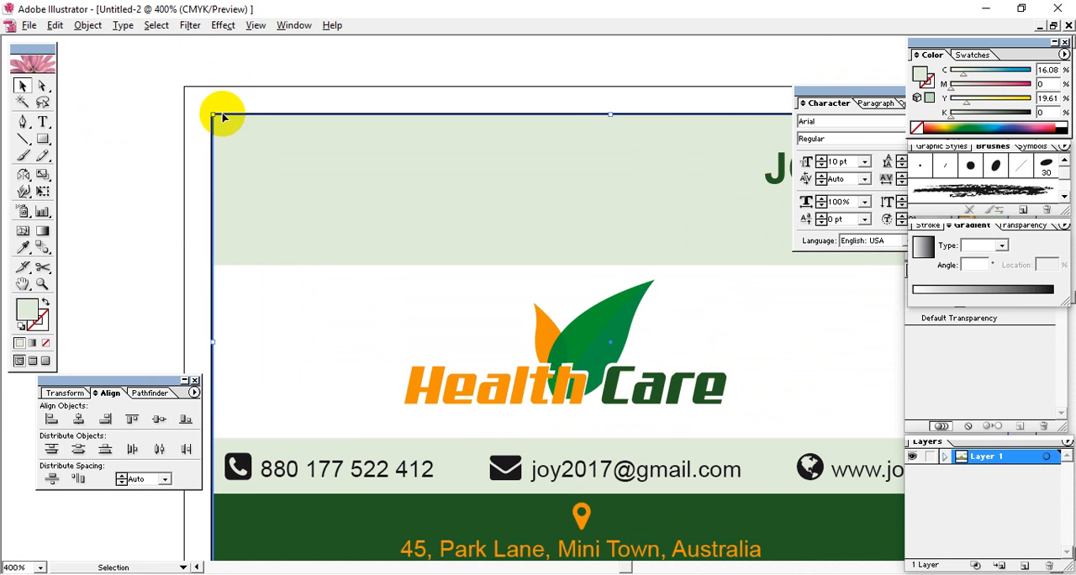
{"action": "left_click", "coordinate": [89, 64]}
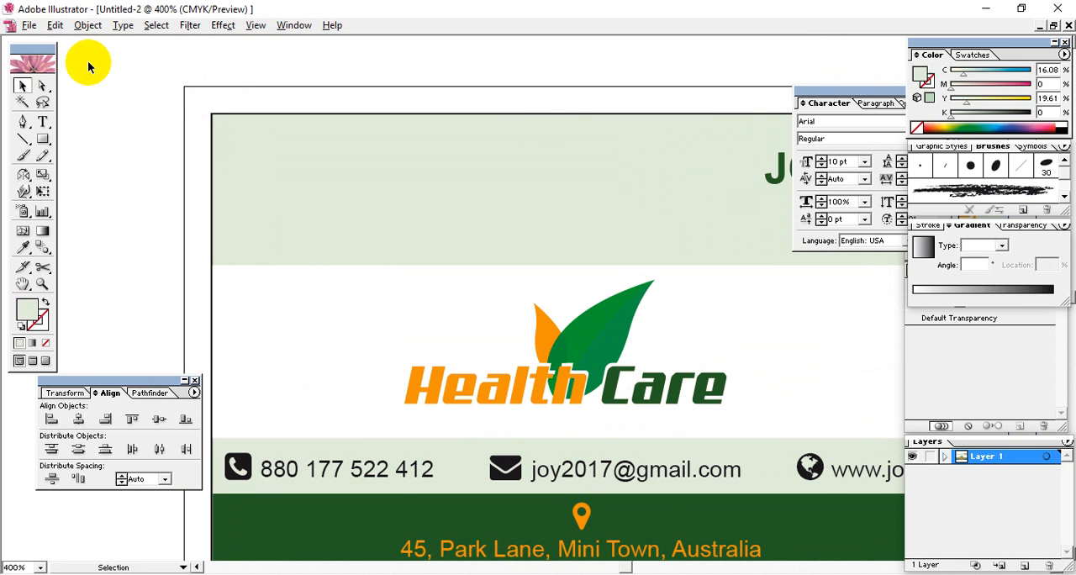
{"action": "left_click", "coordinate": [244, 147]}
{"action": "left_click", "coordinate": [191, 139]}
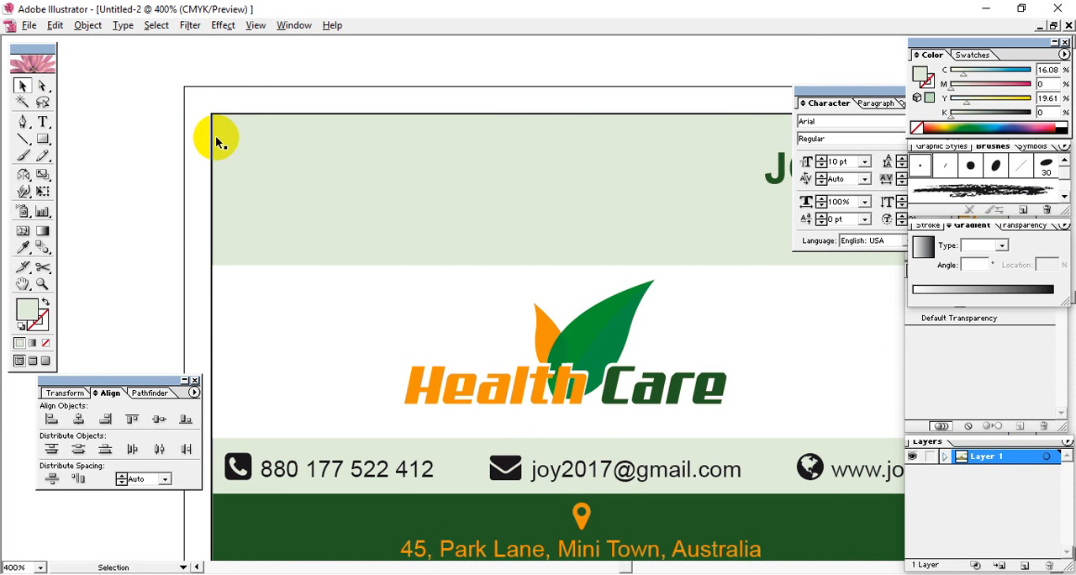
{"action": "left_click", "coordinate": [215, 141]}
{"action": "left_click", "coordinate": [84, 26]}
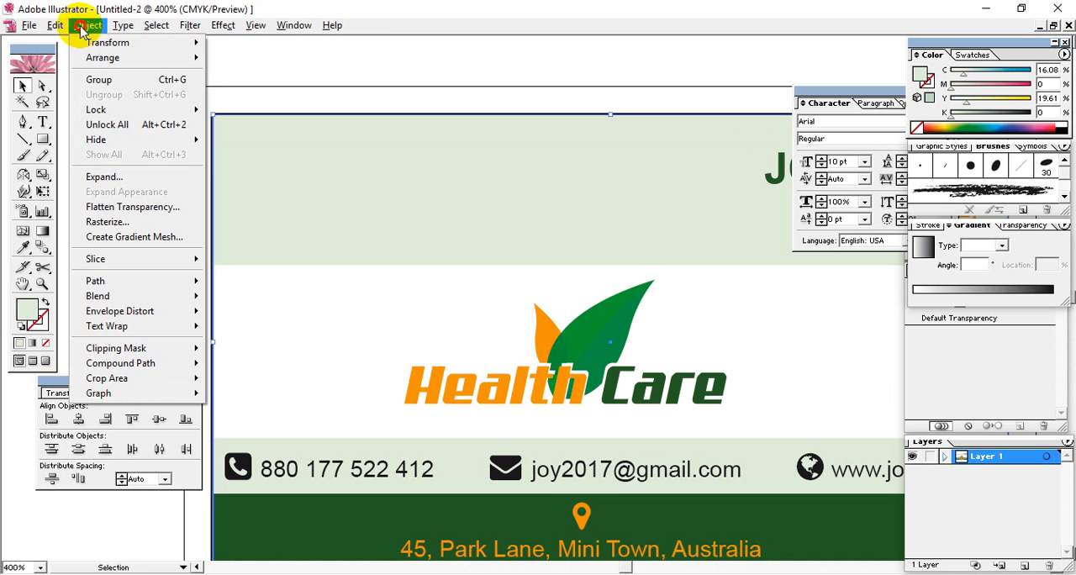
{"action": "left_click", "coordinate": [176, 133]}
{"action": "key", "text": "ctrl+shift+a"}
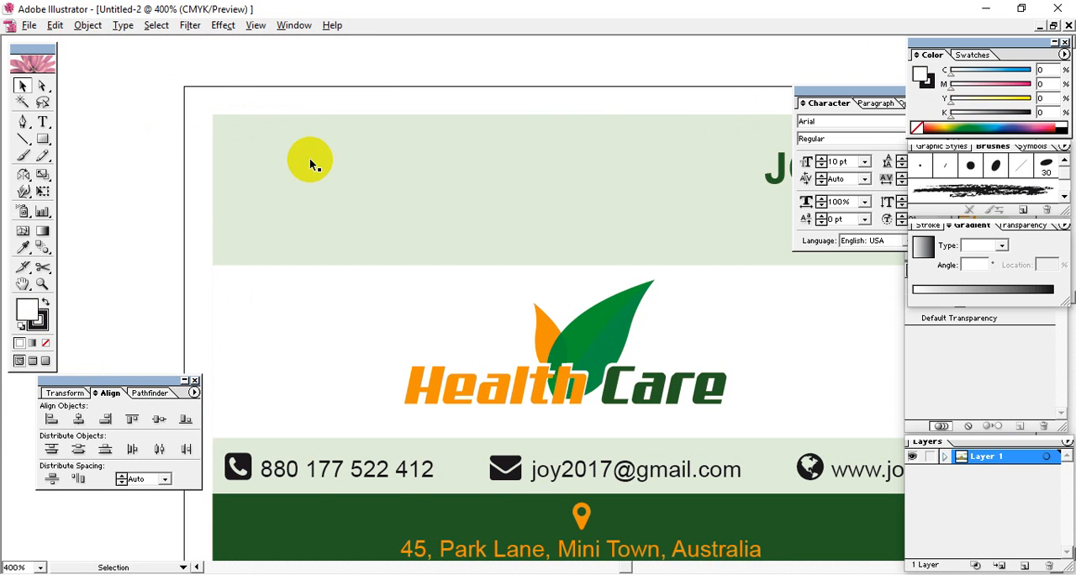
Examine the whole card layout and the margin inside the outer frame at 200% magnification
{"action": "key", "text": "space"}
{"action": "left_click_drag", "start_coordinate": [463, 200], "coordinate": [233, 137]}
{"action": "left_click_drag", "start_coordinate": [472, 231], "coordinate": [488, 228]}
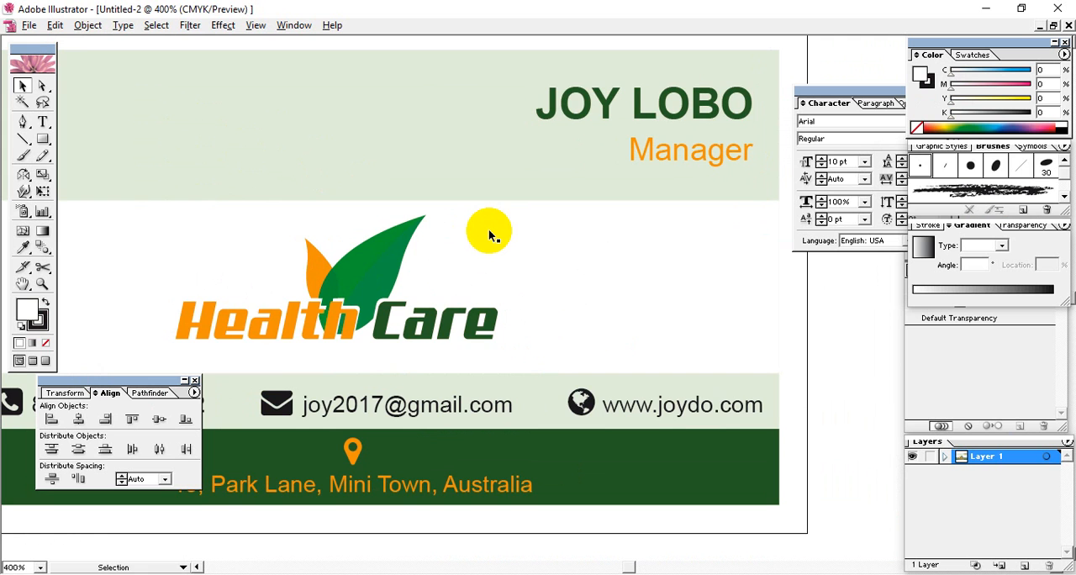
{"action": "key", "text": "ctrl+minus"}
{"action": "key", "text": "ctrl+minus"}
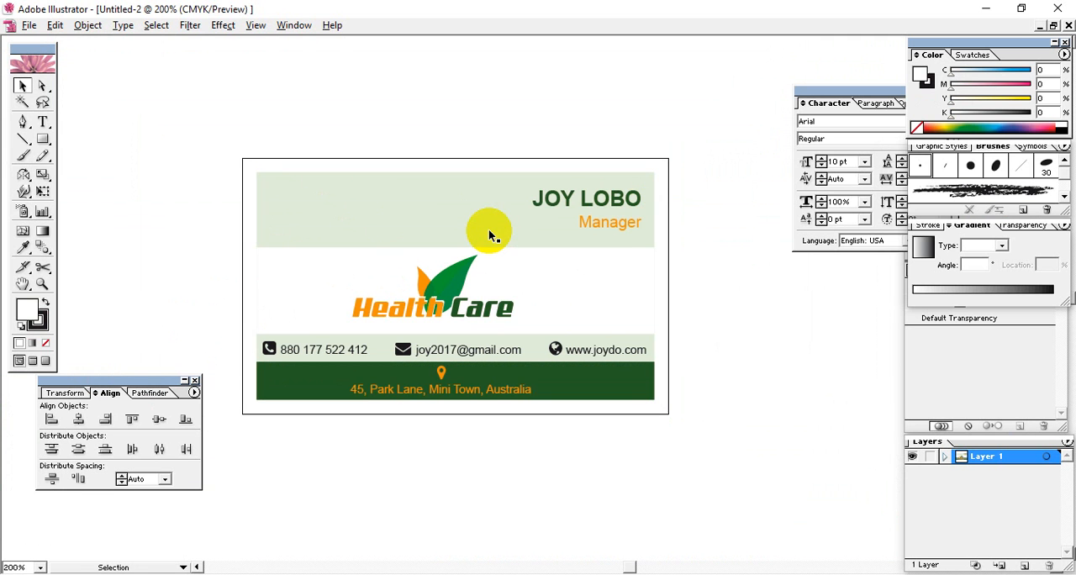
{"action": "key", "text": "space"}
{"action": "left_click_drag", "start_coordinate": [518, 297], "coordinate": [504, 269]}
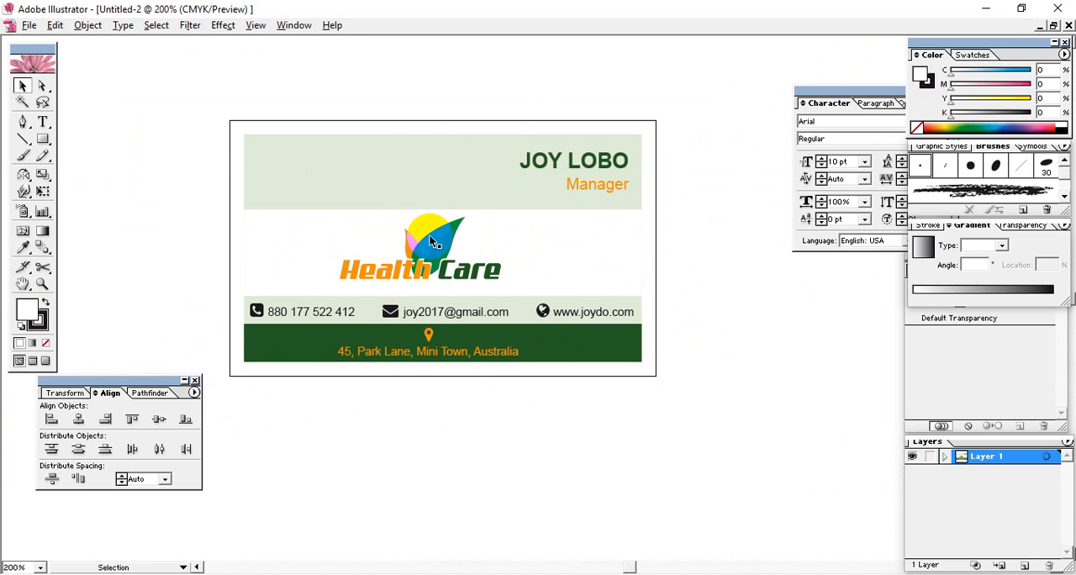
{"action": "left_click_drag", "start_coordinate": [430, 242], "coordinate": [494, 272]}
{"action": "mouse_move", "coordinate": [458, 313]}
{"action": "left_mouse_down"}
{"action": "mouse_move", "coordinate": [504, 267]}
{"action": "mouse_move", "coordinate": [405, 256]}
{"action": "mouse_move", "coordinate": [477, 294]}
{"action": "left_mouse_up"}
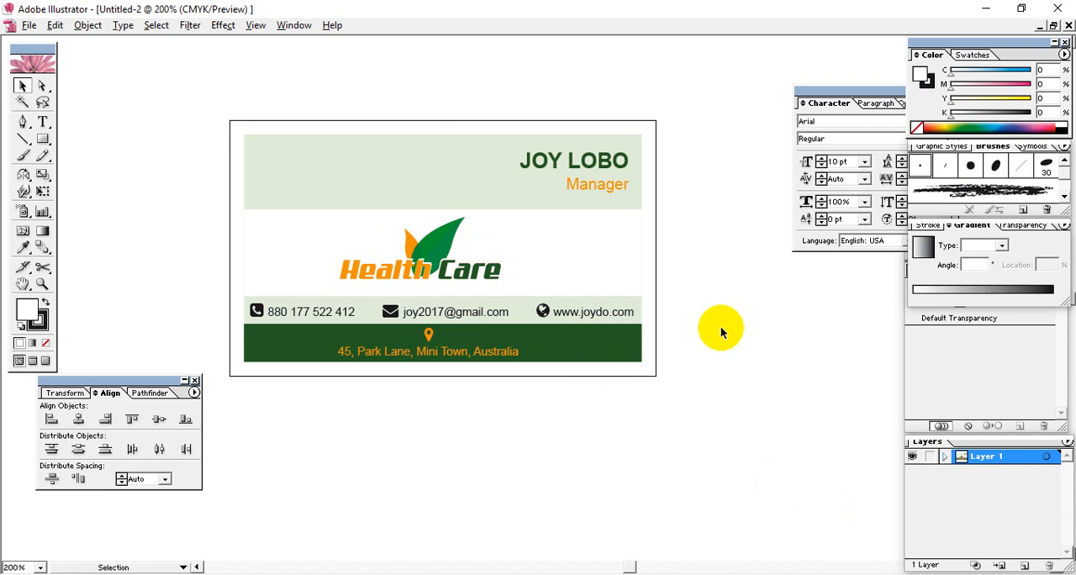
Enlarge the light green background rectangle from its centre until it fills the outer black frame
{"action": "left_click", "coordinate": [638, 143]}
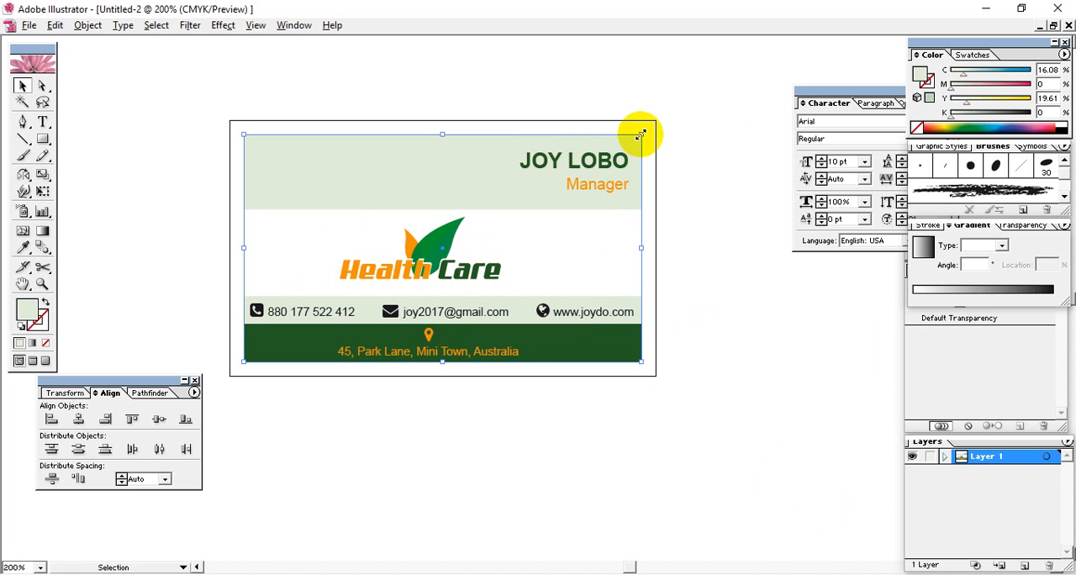
{"action": "left_click_drag", "start_coordinate": [641, 134], "coordinate": [656, 121]}
{"action": "left_click_drag", "start_coordinate": [440, 129], "coordinate": [437, 121]}
Widen the white logo band and the dark green address strip symmetrically to both sides of the outer frame
{"action": "left_click", "coordinate": [612, 270]}
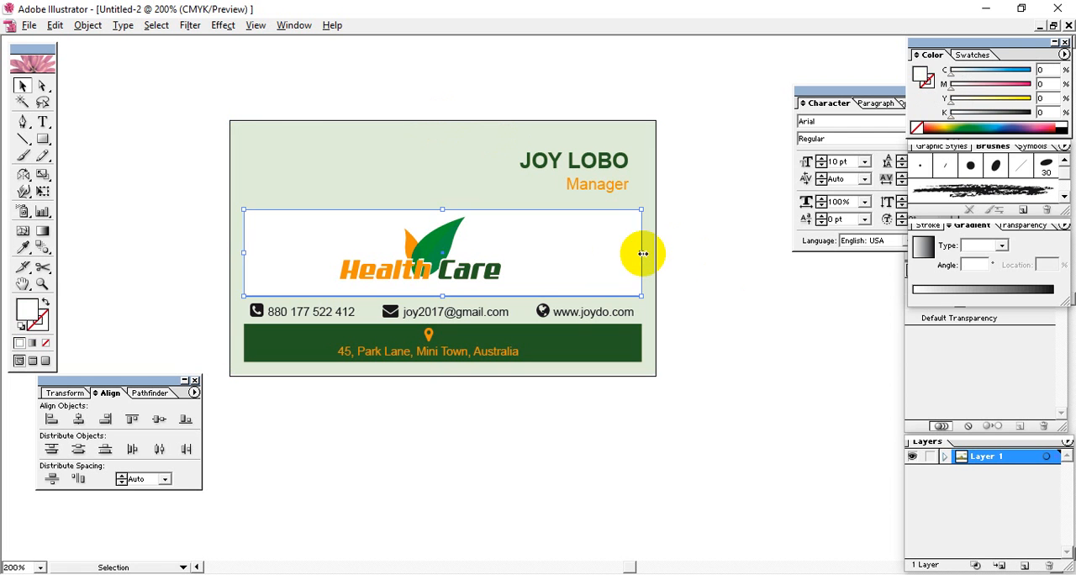
{"action": "left_click_drag", "start_coordinate": [642, 253], "coordinate": [654, 251]}
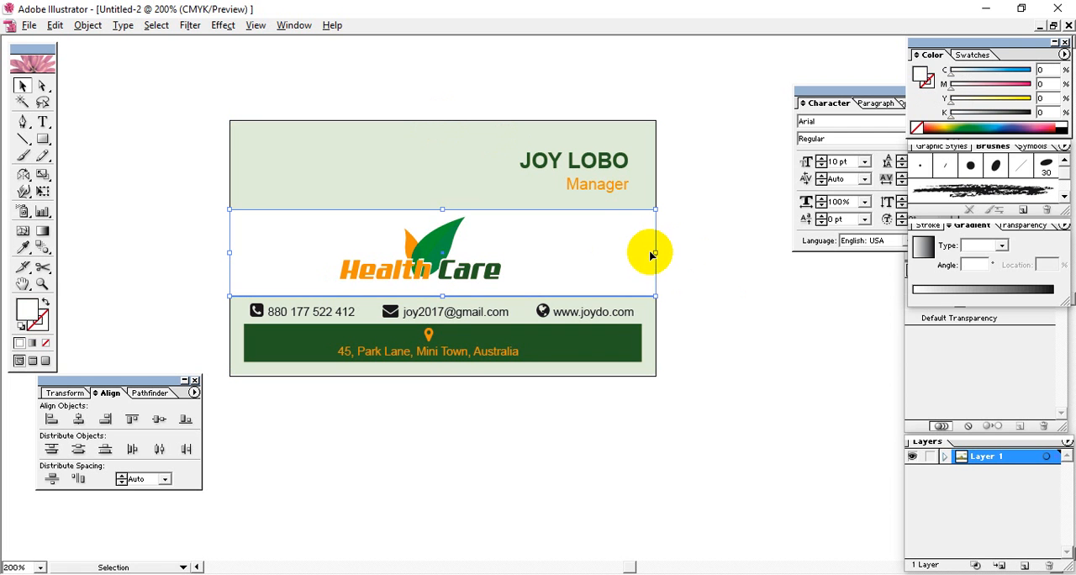
{"action": "left_click", "coordinate": [569, 343]}
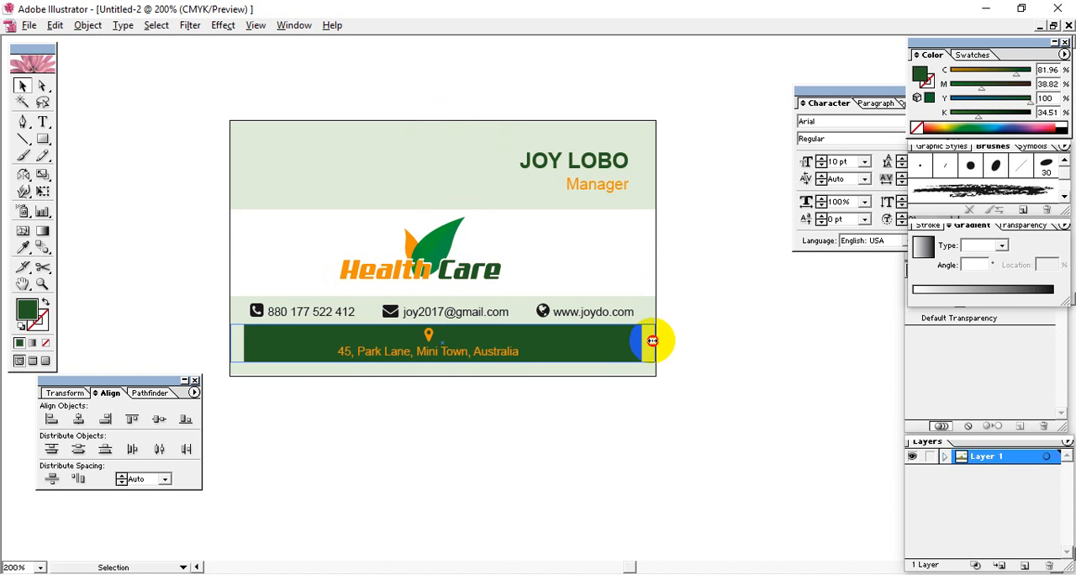
{"action": "left_click_drag", "start_coordinate": [652, 340], "coordinate": [655, 341]}
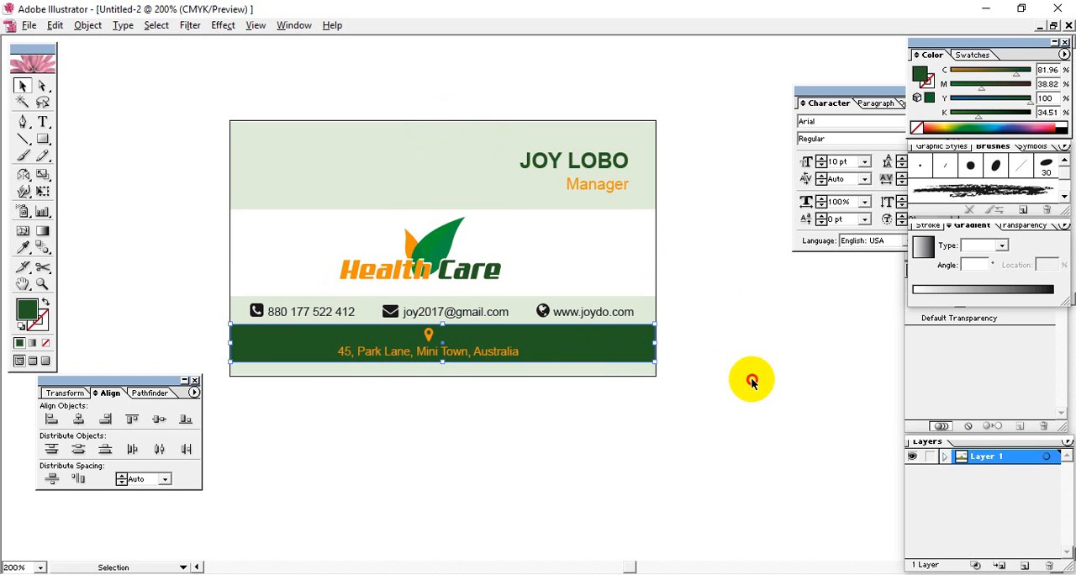
Extend the dark green address strip down to the lower edge of the outer black frame
{"action": "left_click", "coordinate": [528, 356]}
{"action": "left_click_drag", "start_coordinate": [439, 363], "coordinate": [440, 377]}
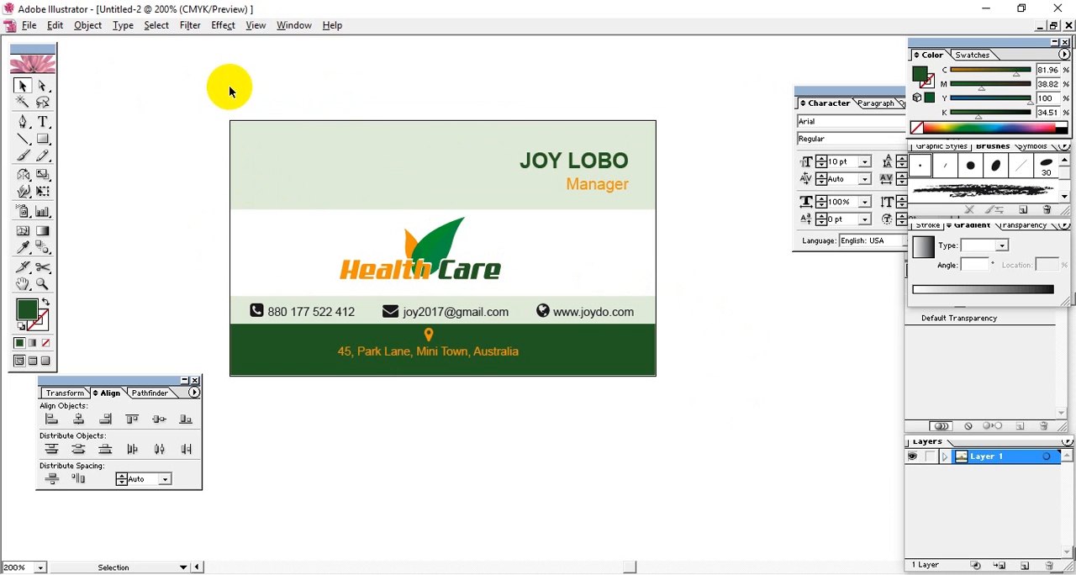
Try a JPEG High web export of the card with quality 100 and leave it without saving
{"action": "left_click", "coordinate": [29, 25]}
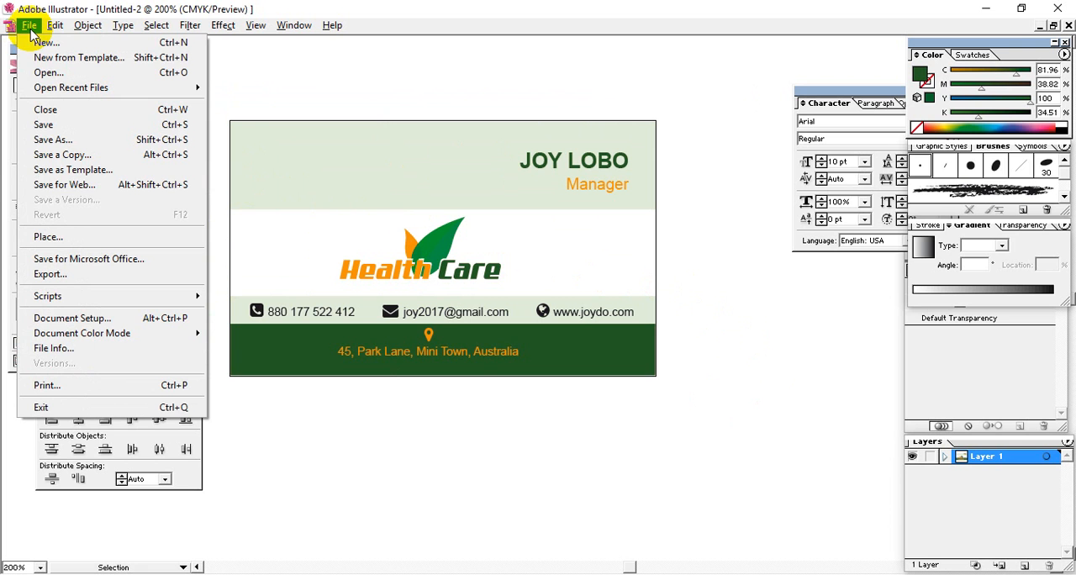
{"action": "left_click", "coordinate": [50, 184]}
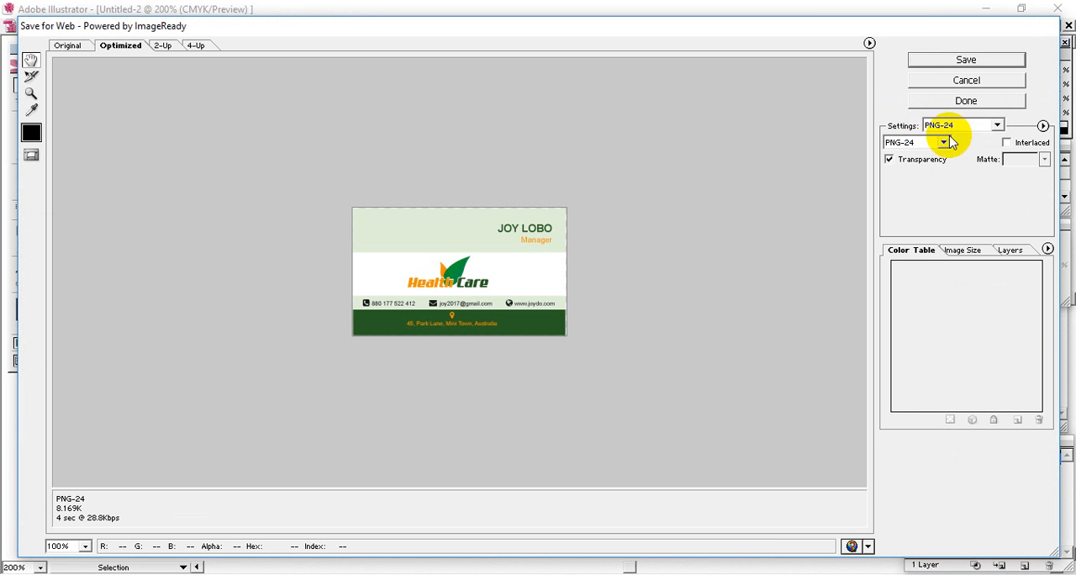
{"action": "left_click", "coordinate": [961, 125]}
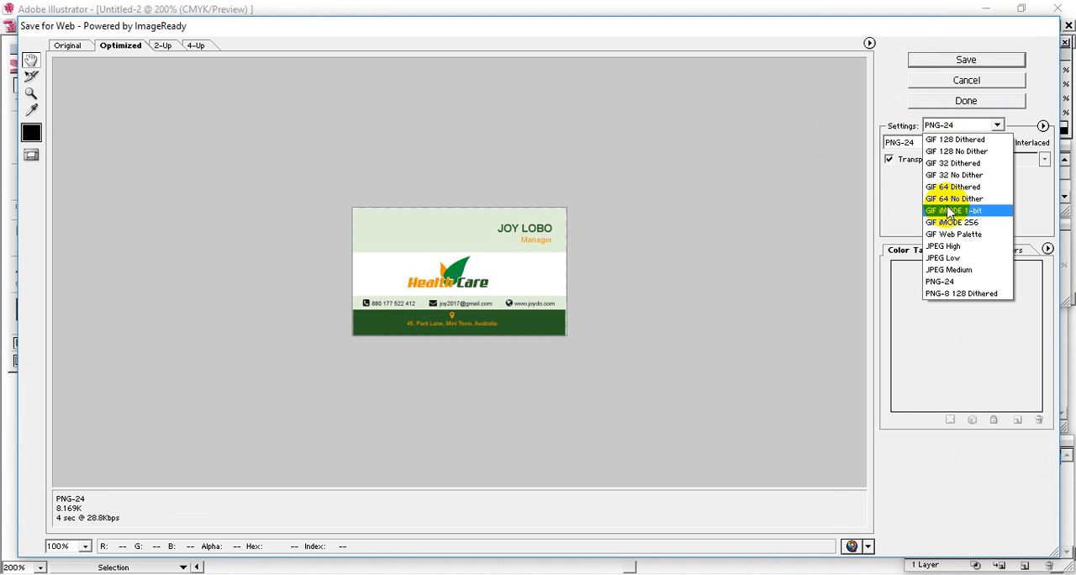
{"action": "left_click", "coordinate": [945, 247]}
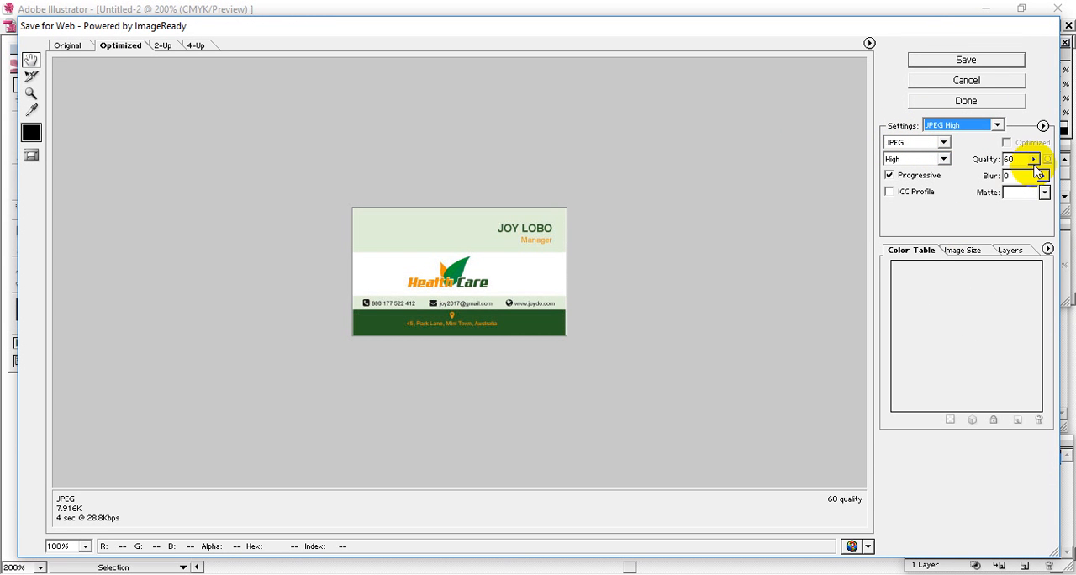
{"action": "left_click_drag", "start_coordinate": [1017, 184], "coordinate": [1061, 182]}
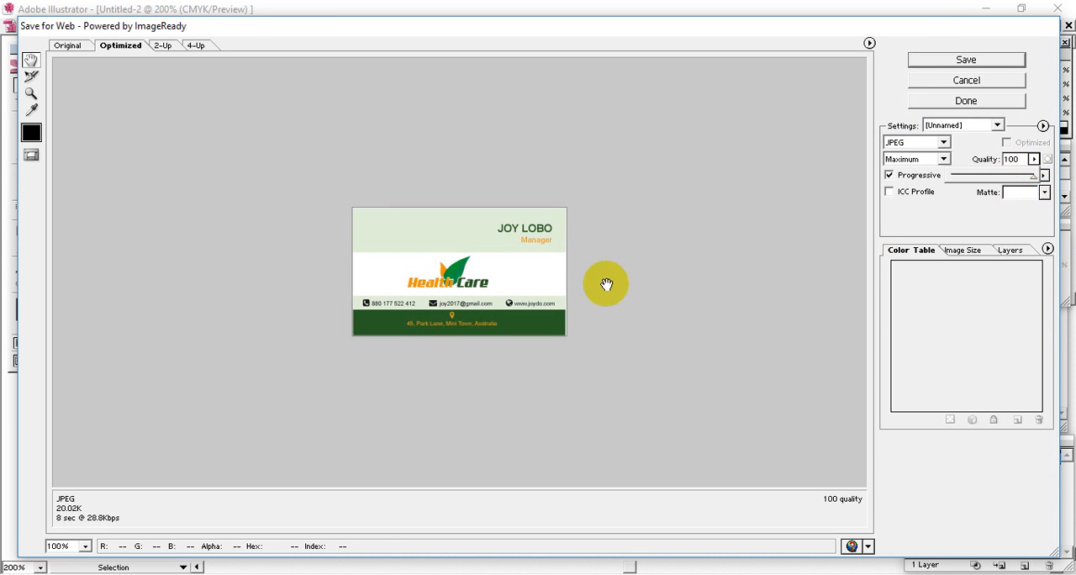
{"action": "left_click", "coordinate": [969, 82]}
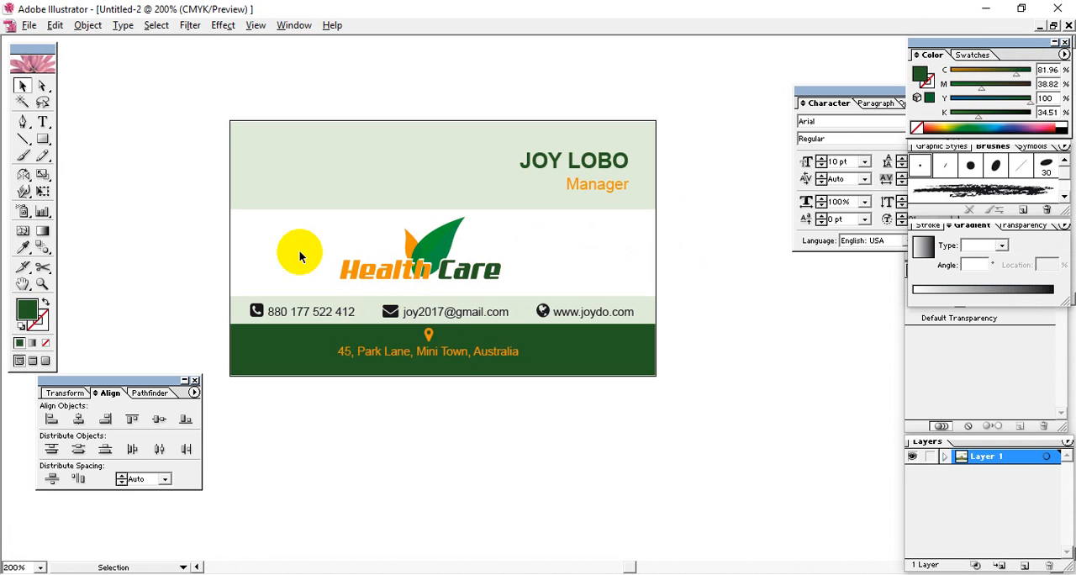
{"action": "left_click_drag", "start_coordinate": [204, 91], "coordinate": [723, 435]}
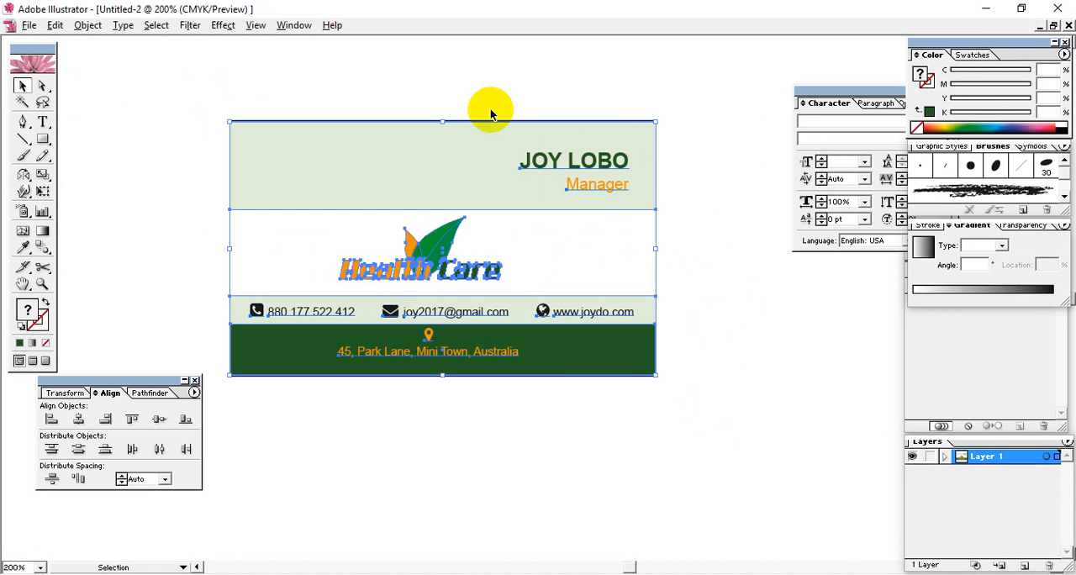
{"action": "left_click", "coordinate": [721, 408]}
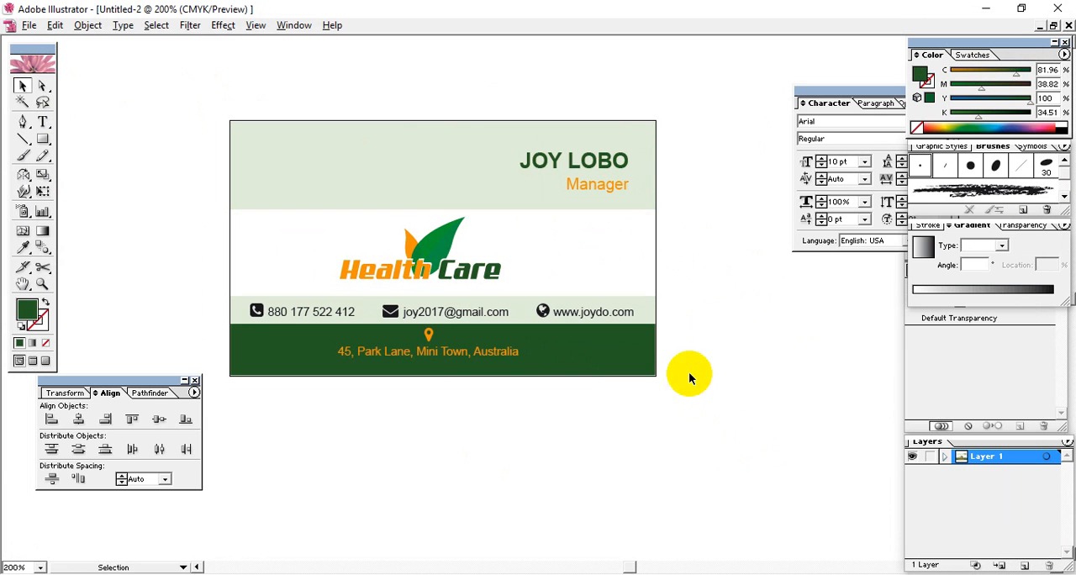
{"action": "left_click_drag", "start_coordinate": [690, 373], "coordinate": [767, 420]}
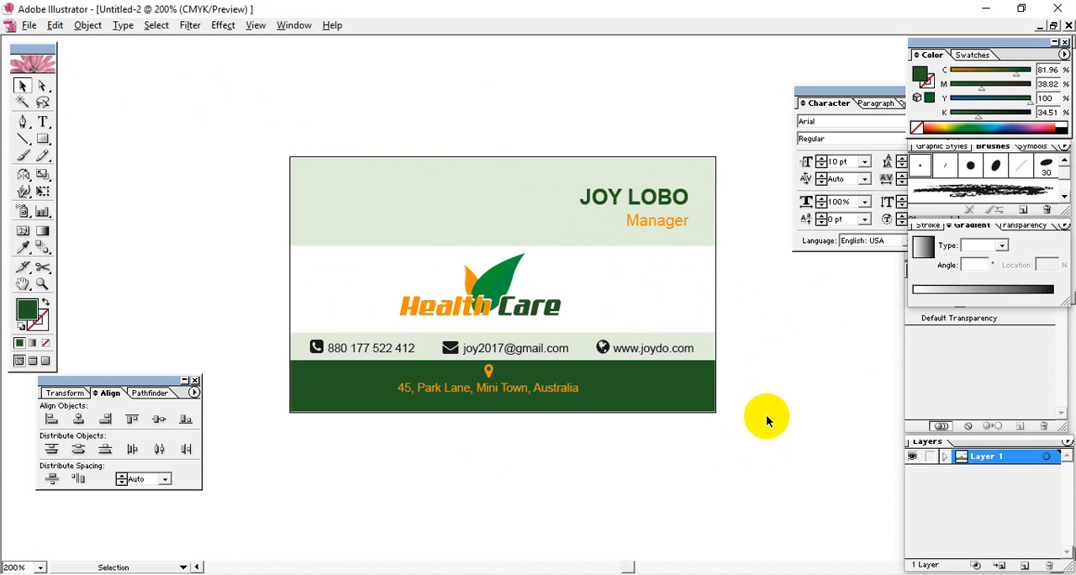
{"action": "key", "text": "ctrl+minus"}
{"action": "key", "text": "ctrl+minus"}
{"action": "key", "text": "ctrl+minus"}
{"action": "left_click_drag", "start_coordinate": [700, 397], "coordinate": [636, 368]}
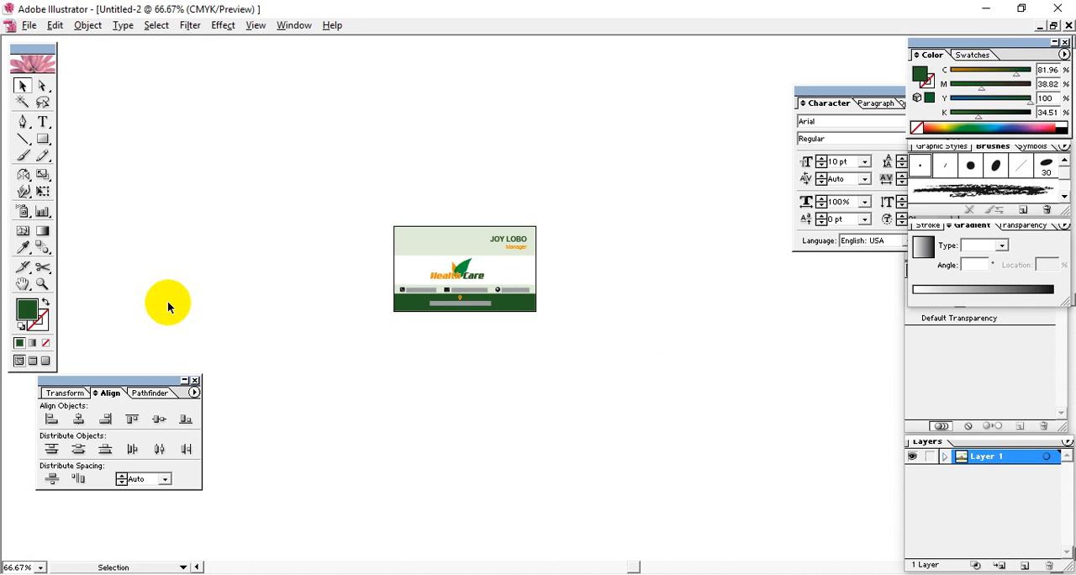
{"action": "left_click", "coordinate": [291, 159]}
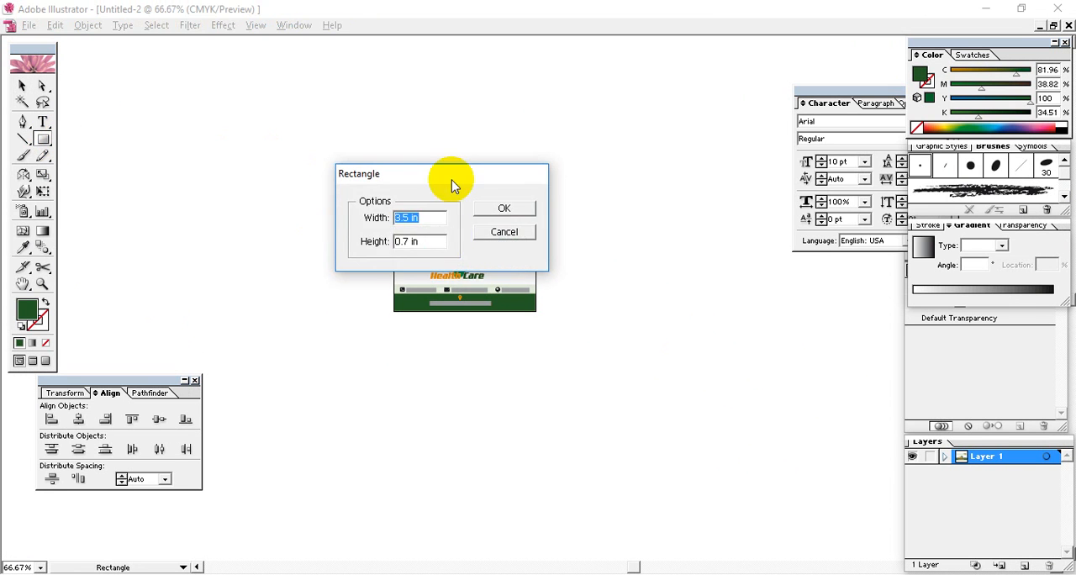
{"action": "left_click_drag", "start_coordinate": [449, 178], "coordinate": [518, 101]}
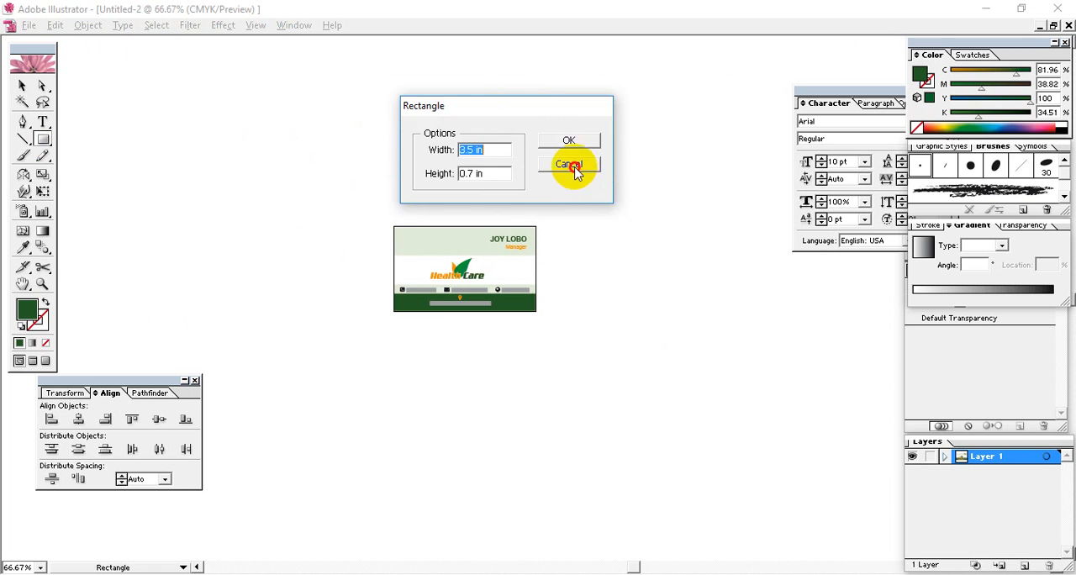
{"action": "left_click", "coordinate": [568, 164]}
Show the rulers and set the ruler units to pixels
{"action": "left_click", "coordinate": [255, 25]}
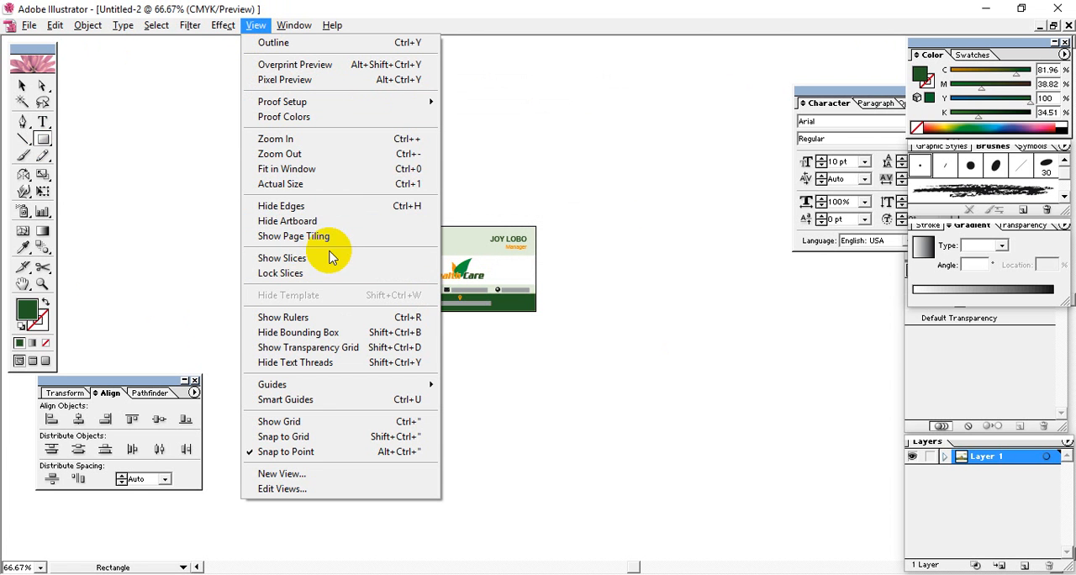
{"action": "left_click", "coordinate": [339, 317]}
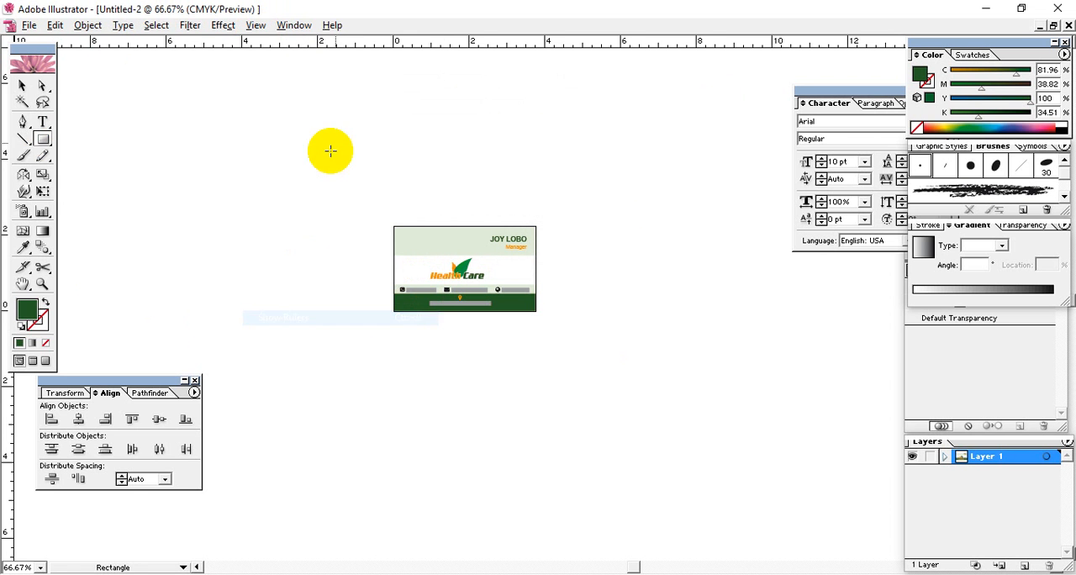
{"action": "right_click", "coordinate": [345, 48]}
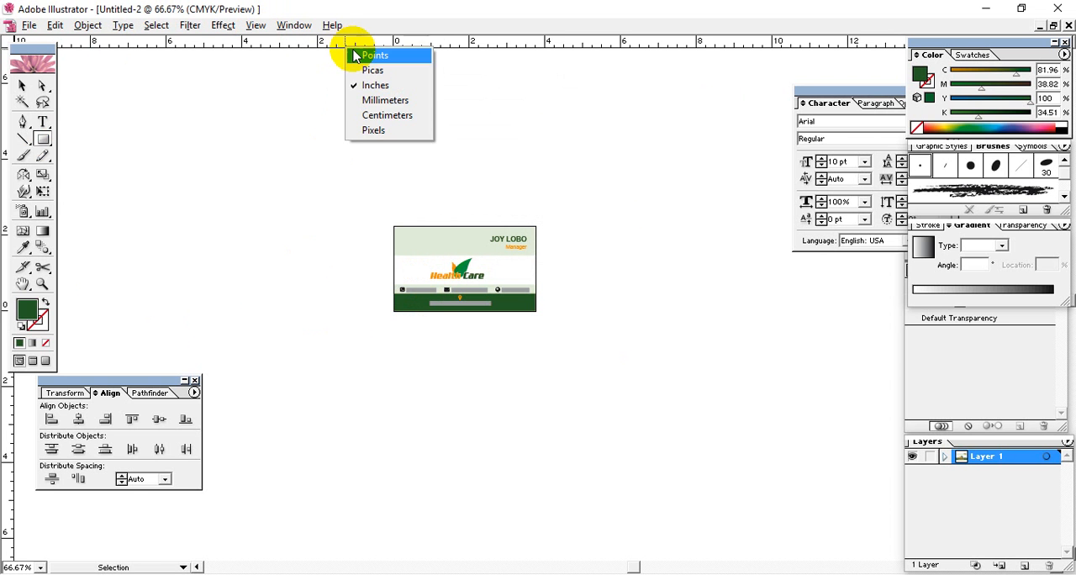
{"action": "left_click", "coordinate": [374, 132]}
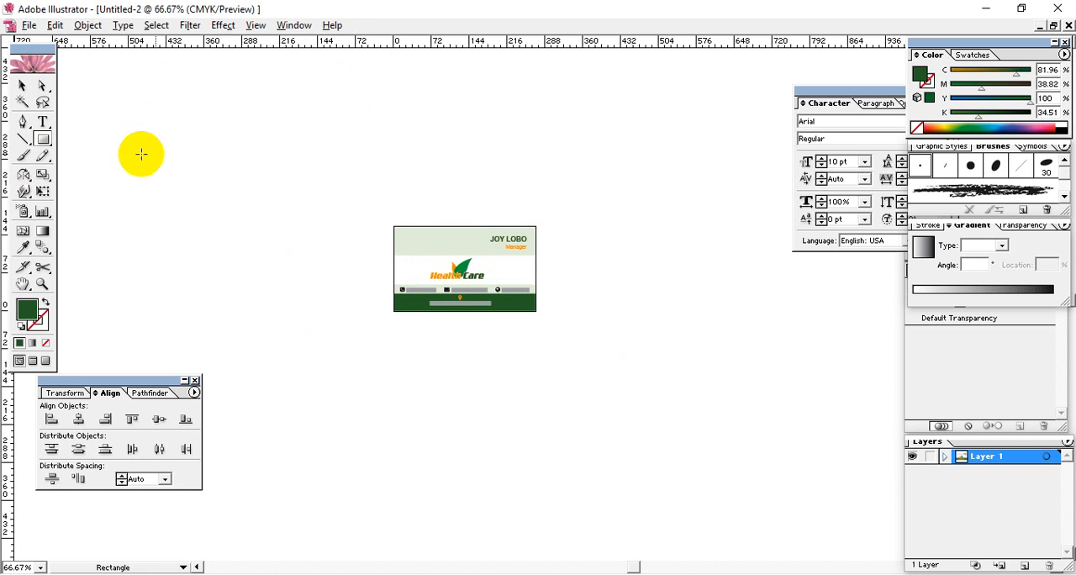
Create a dark green rectangle 3000 px wide and 2500 px high
{"action": "left_click", "coordinate": [450, 250]}
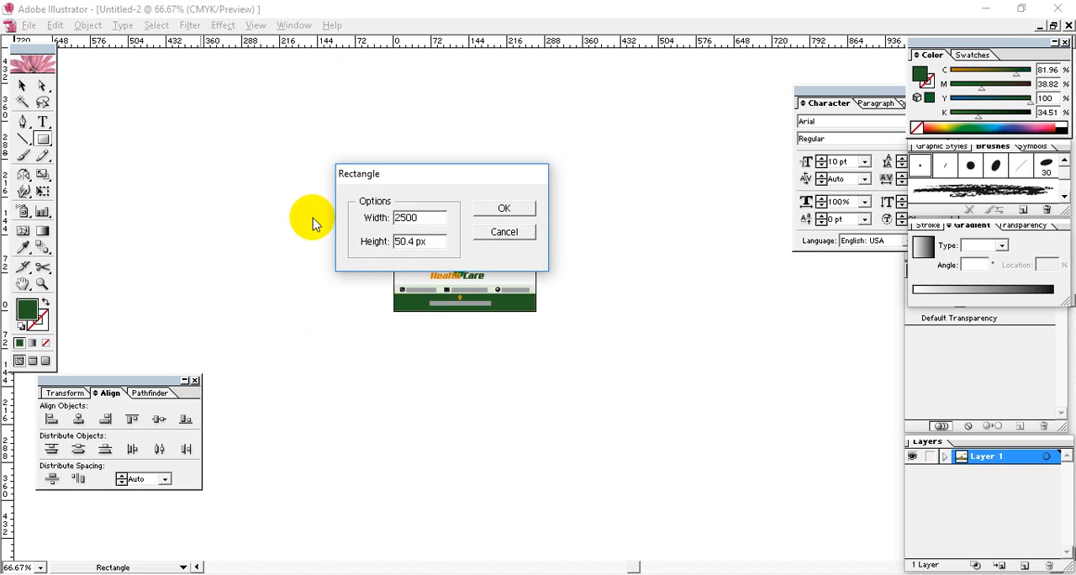
{"action": "key", "text": "Tab"}
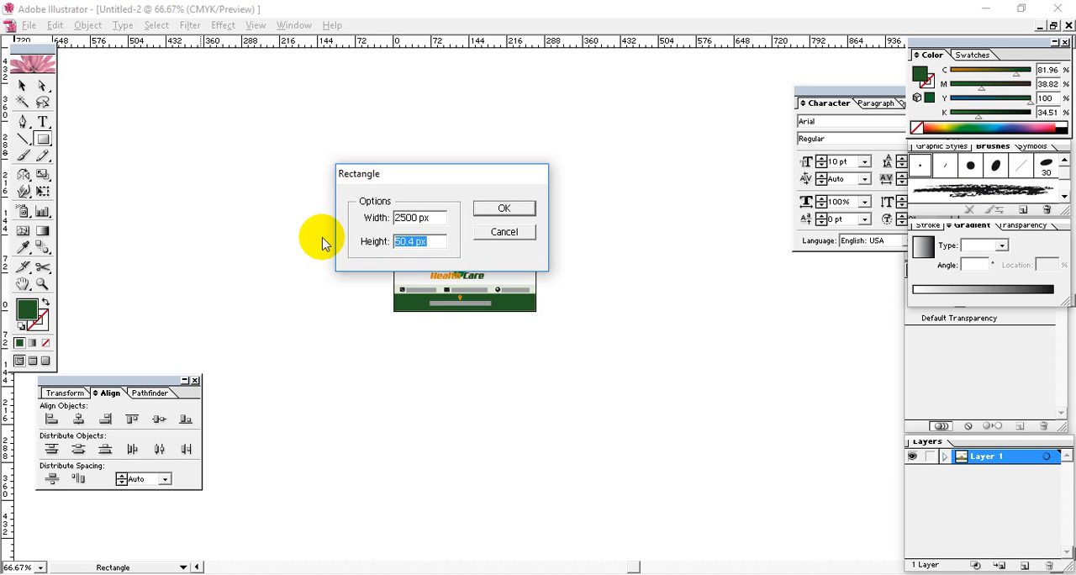
{"action": "left_click", "coordinate": [439, 216]}
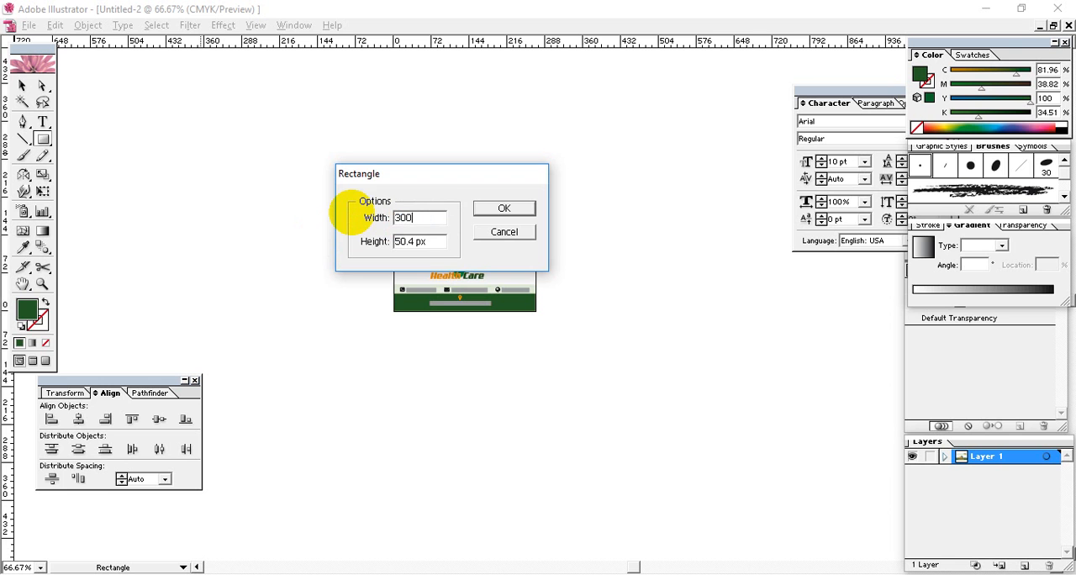
{"action": "left_click", "coordinate": [430, 241]}
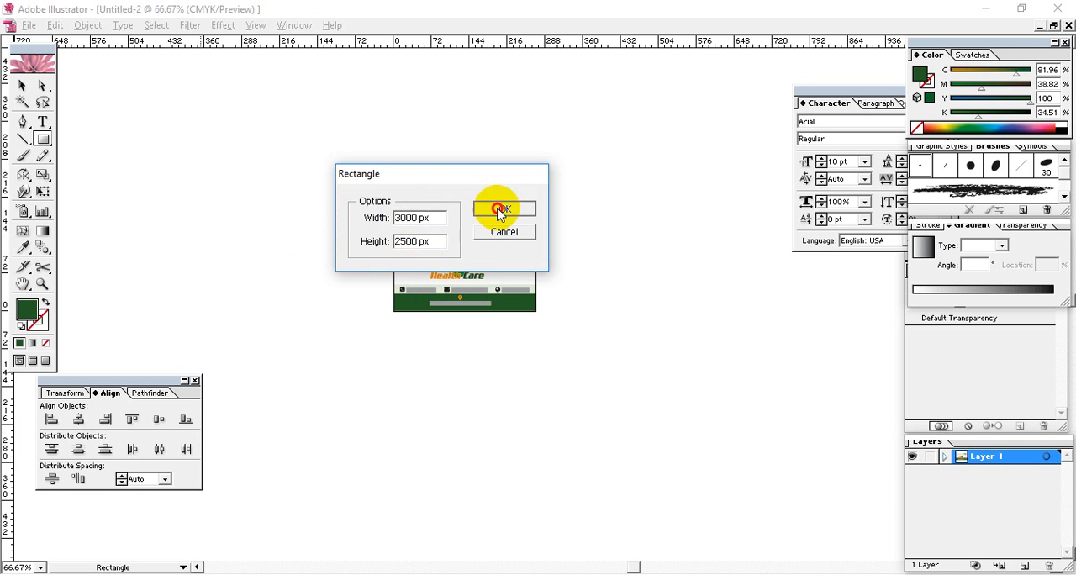
{"action": "left_click", "coordinate": [502, 208]}
Move the large green rectangle so that the business card lies roughly at its centre
{"action": "left_click", "coordinate": [22, 85]}
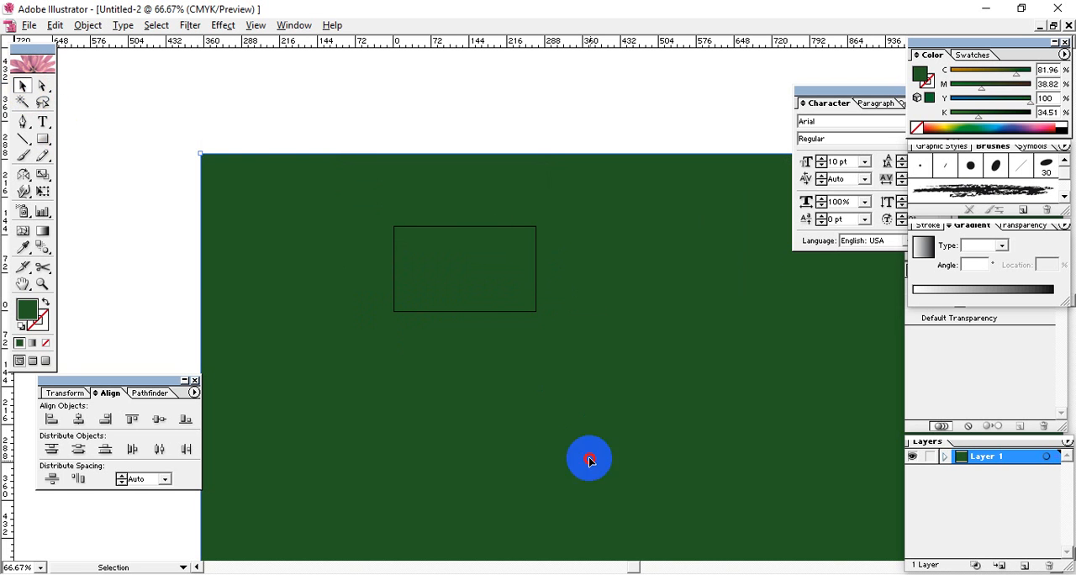
{"action": "left_click_drag", "start_coordinate": [591, 461], "coordinate": [487, 323]}
{"action": "left_click_drag", "start_coordinate": [565, 400], "coordinate": [590, 413]}
{"action": "key", "text": "ctrl+minus"}
{"action": "key", "text": "ctrl+minus"}
{"action": "key", "text": "ctrl+minus"}
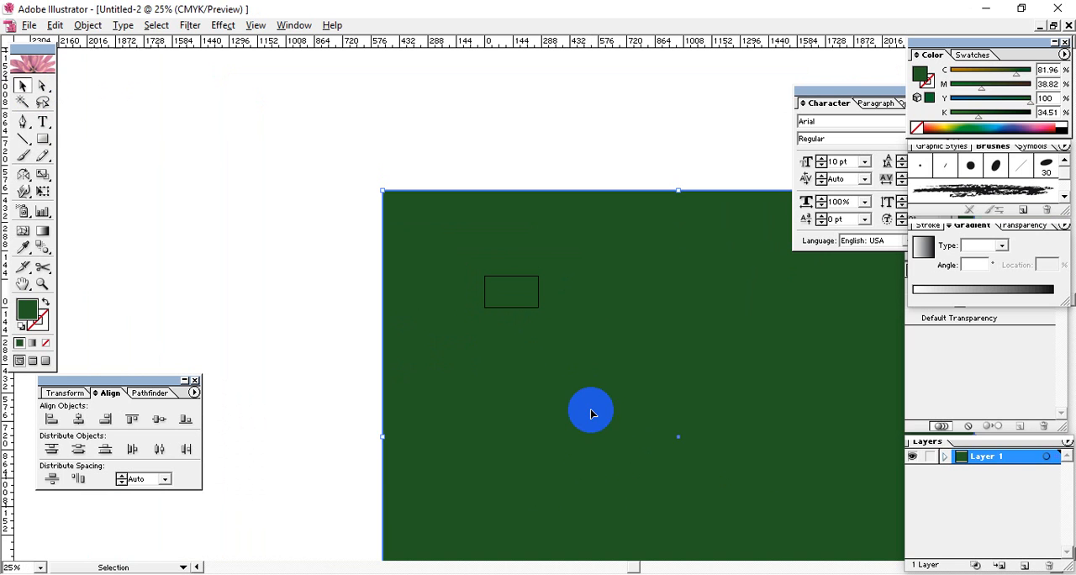
{"action": "left_click_drag", "start_coordinate": [685, 439], "coordinate": [549, 359]}
{"action": "left_click_drag", "start_coordinate": [592, 459], "coordinate": [582, 414]}
{"action": "left_click_drag", "start_coordinate": [211, 107], "coordinate": [320, 198]}
{"action": "left_click_drag", "start_coordinate": [392, 392], "coordinate": [408, 352]}
Send the large green rectangle to the back, behind the business card
{"action": "right_click", "coordinate": [422, 359]}
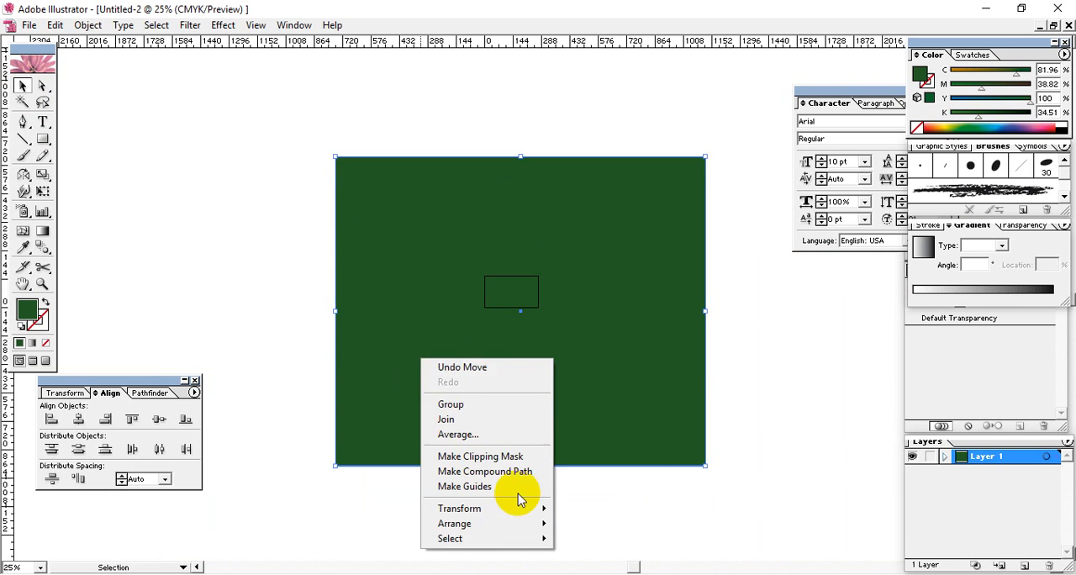
{"action": "mouse_move", "coordinate": [504, 527]}
{"action": "left_click", "coordinate": [608, 569]}
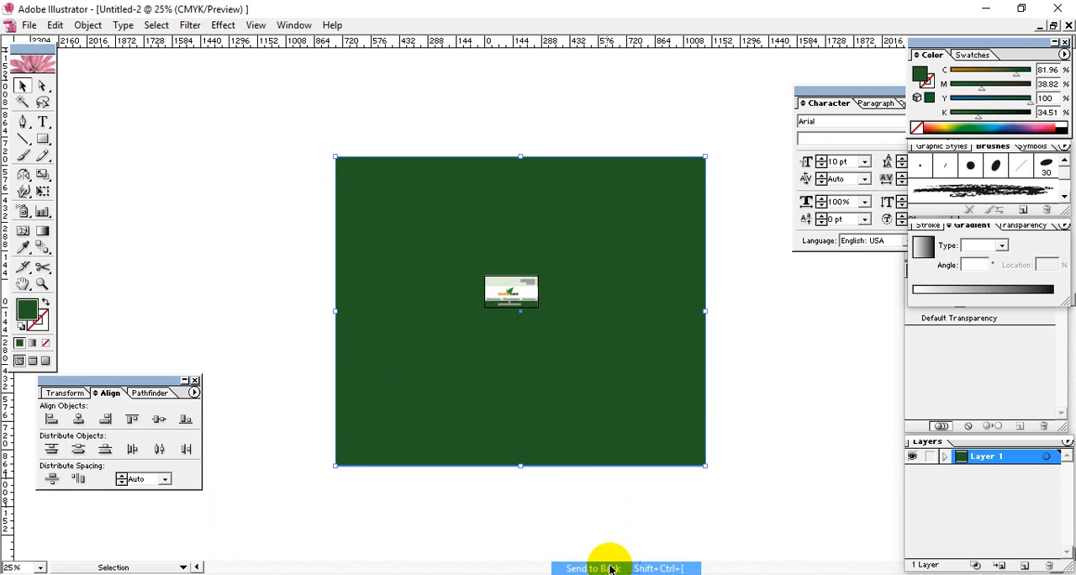
Scale the green backdrop proportionally to about half its size around the card and nudge it slightly upwards
{"action": "left_click", "coordinate": [600, 395]}
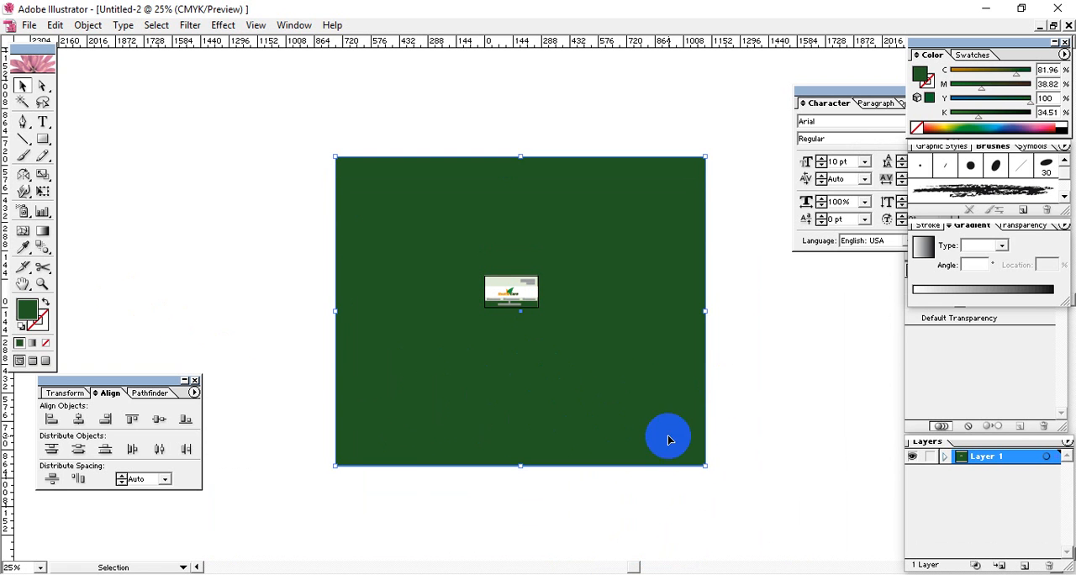
{"action": "left_click_drag", "start_coordinate": [703, 467], "coordinate": [569, 345]}
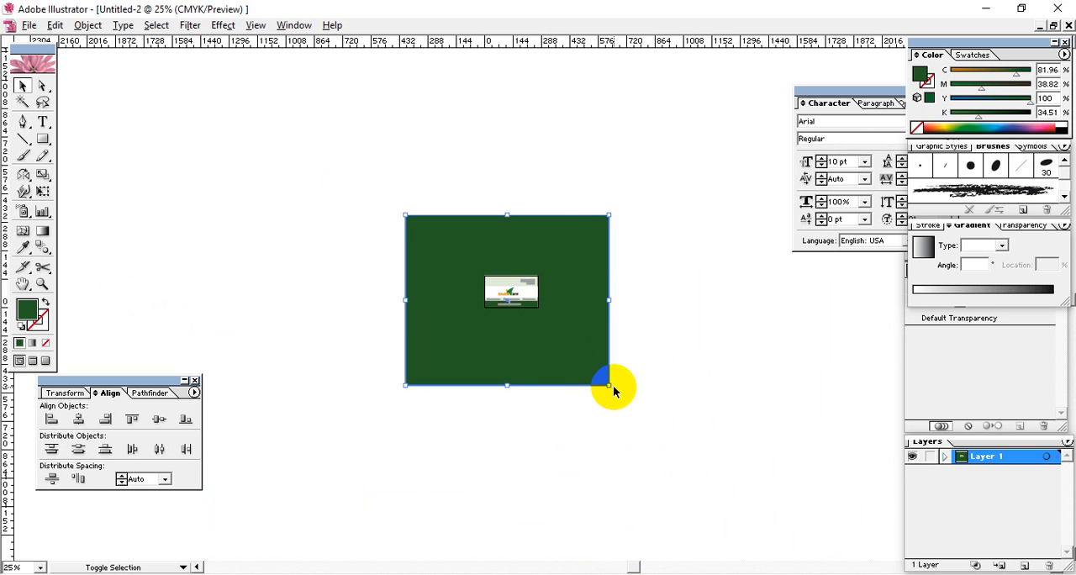
{"action": "left_click_drag", "start_coordinate": [610, 387], "coordinate": [606, 383]}
{"action": "left_click", "coordinate": [709, 318]}
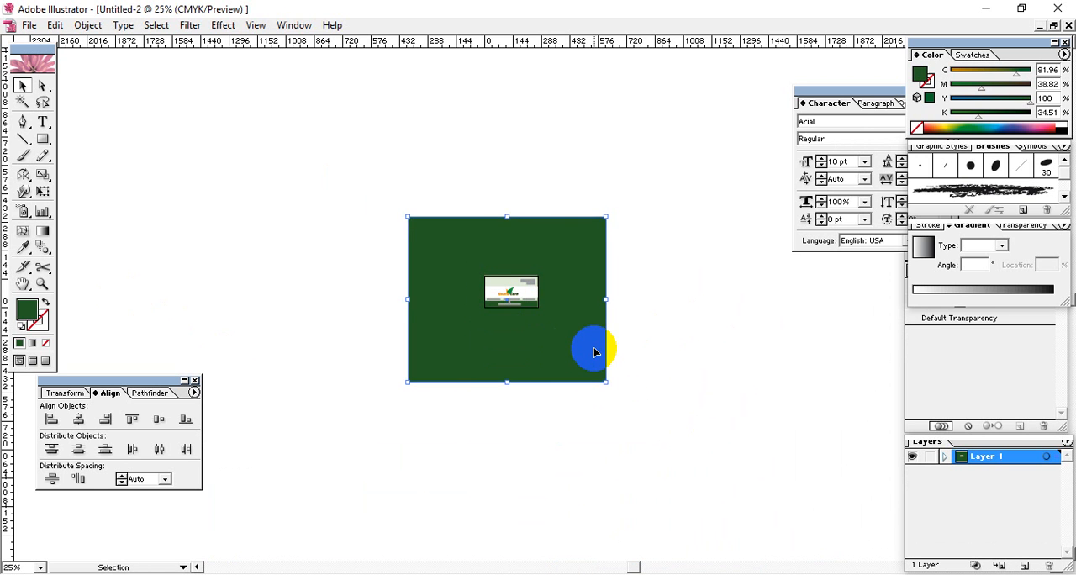
{"action": "key", "text": "Up"}
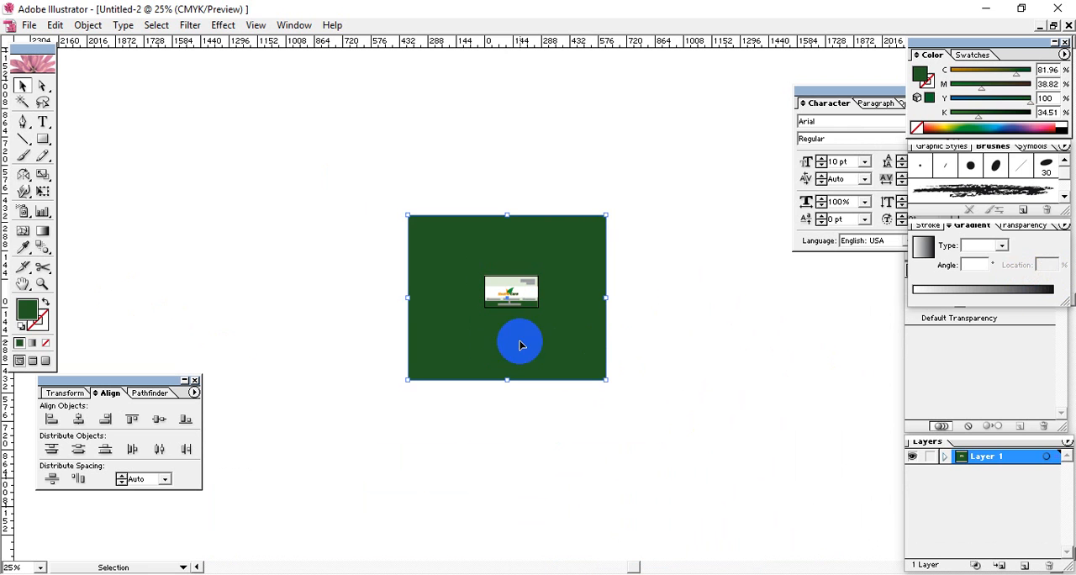
Fill the backdrop rectangle with light grey EAEAEA and deselect it
{"action": "double_click", "coordinate": [30, 318]}
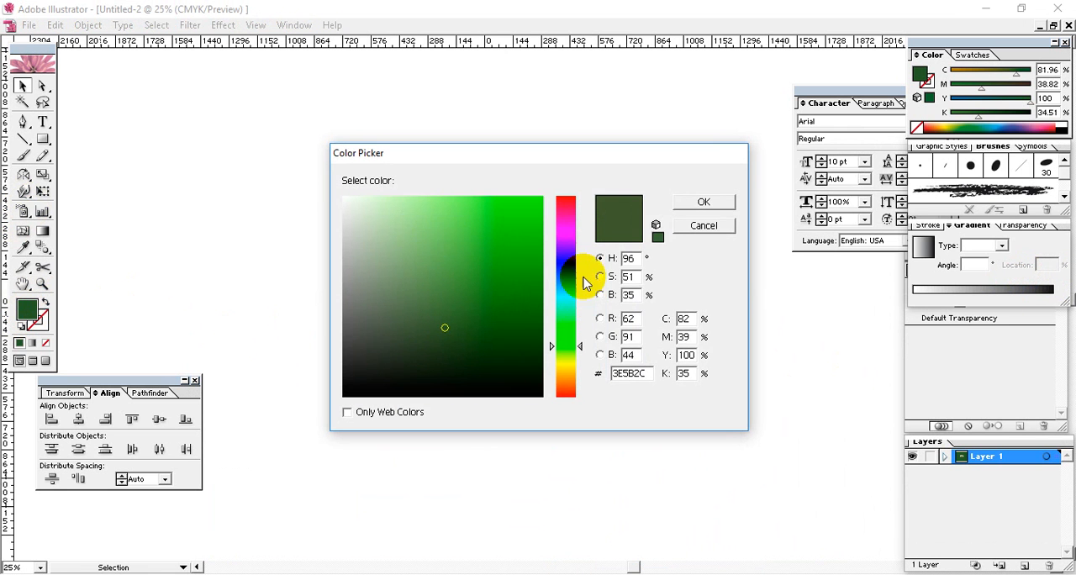
{"action": "left_click_drag", "start_coordinate": [379, 207], "coordinate": [340, 212]}
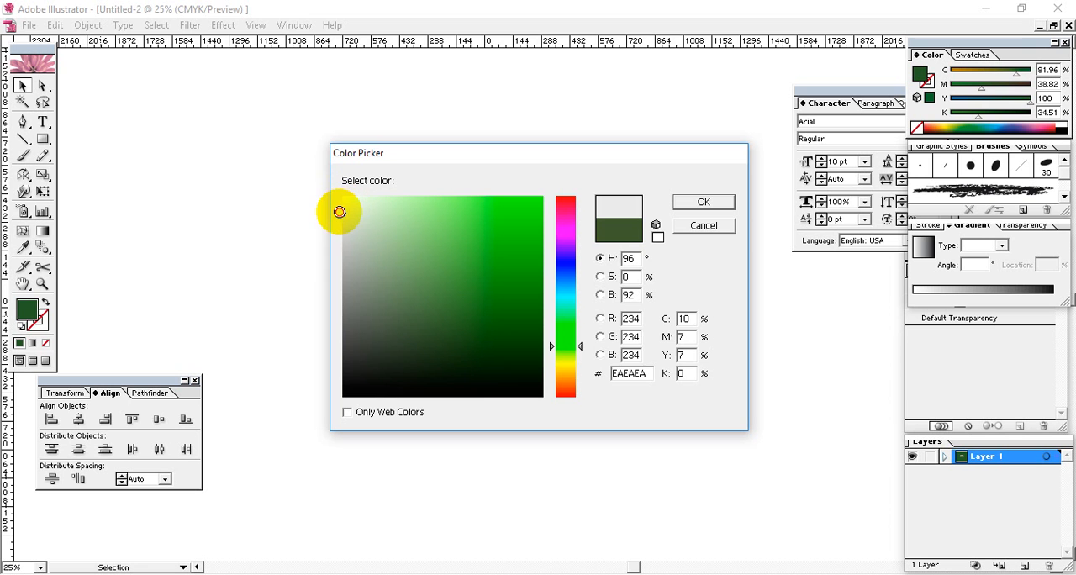
{"action": "left_click", "coordinate": [703, 206]}
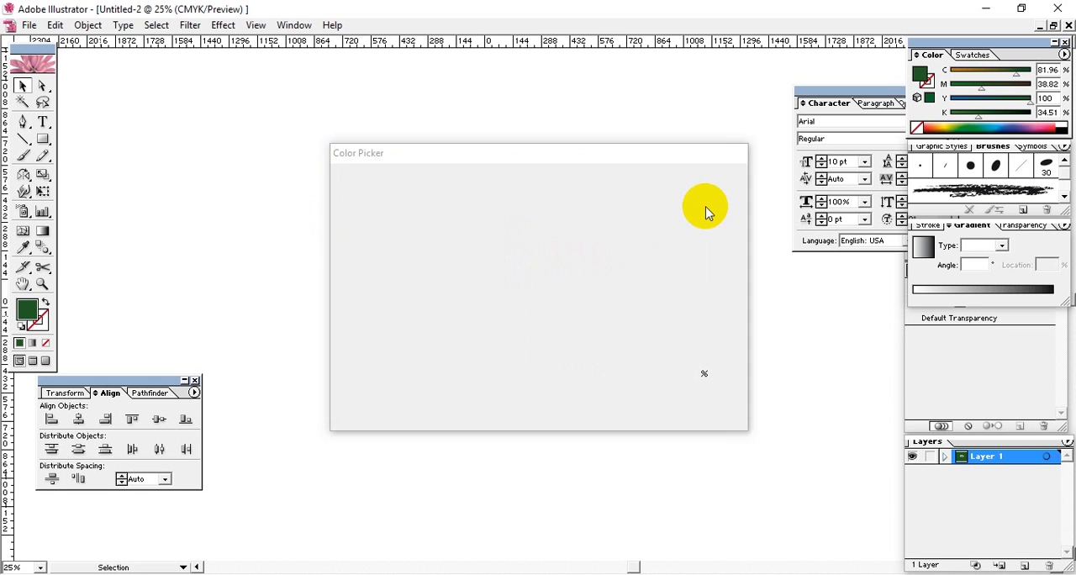
{"action": "left_click", "coordinate": [650, 344]}
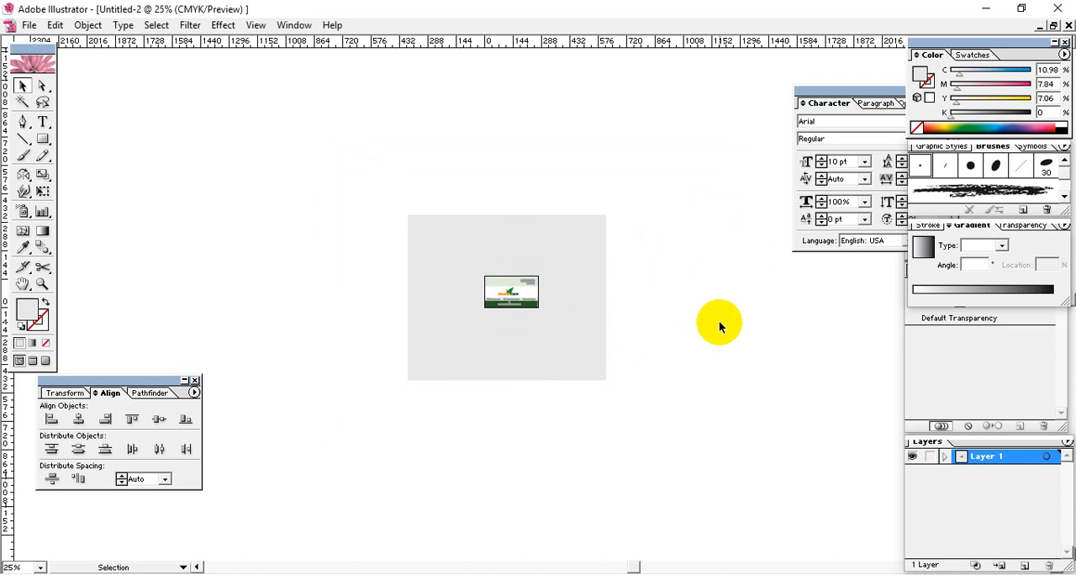
Nudge the light grey backdrop slightly right and up until the business card sits centred horizontally on it, and deselect it
{"action": "key", "text": "ctrl+equal"}
{"action": "key", "text": "ctrl+equal"}
{"action": "key", "text": "ctrl+equal"}
{"action": "key", "text": "ctrl+equal"}
{"action": "key", "text": "ctrl+minus"}
{"action": "key", "text": "ctrl+minus"}
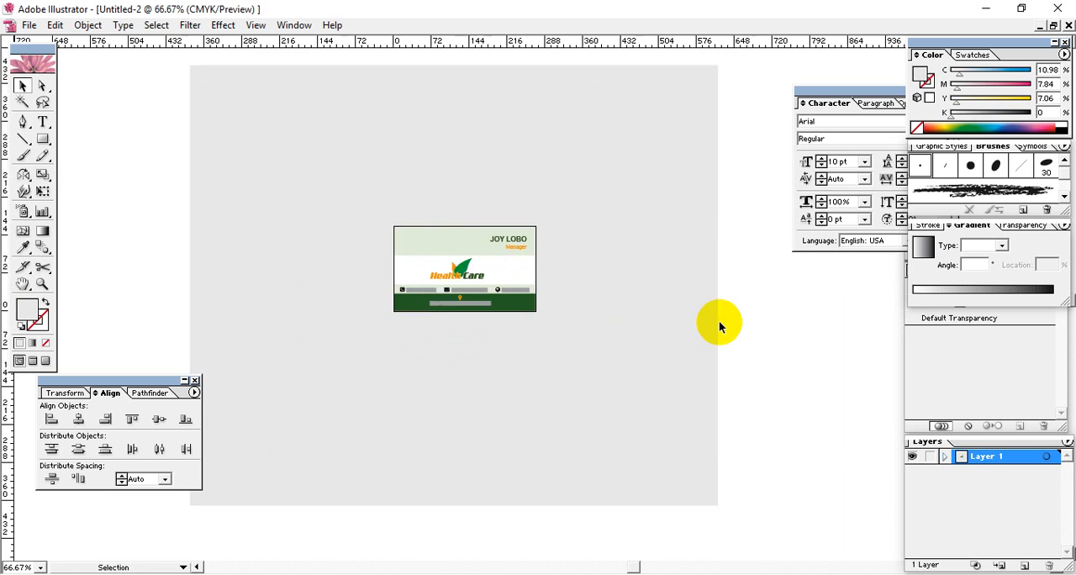
{"action": "left_click", "coordinate": [661, 355]}
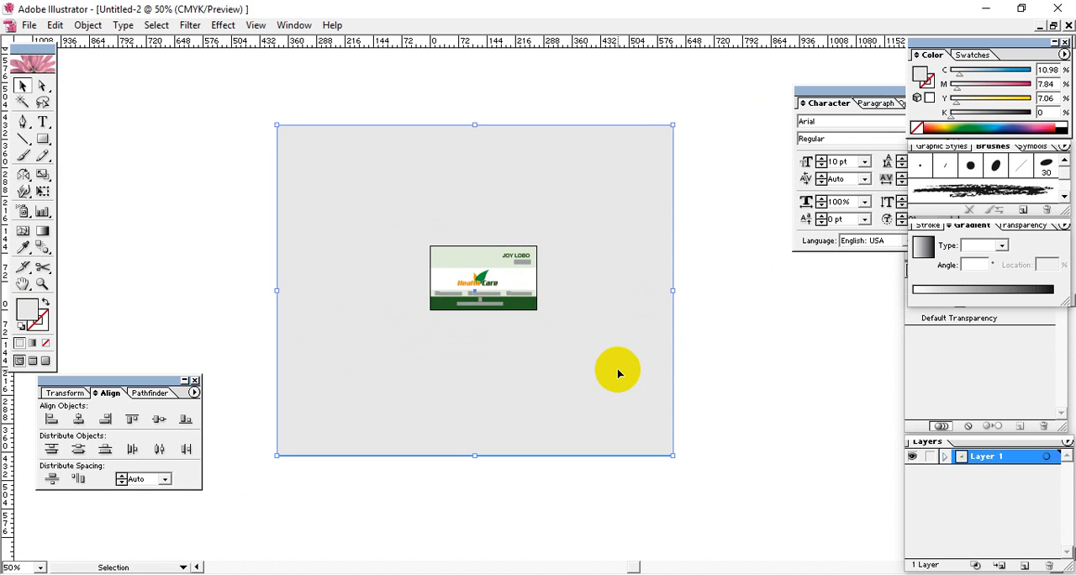
{"action": "key", "text": "Right"}
{"action": "key", "text": "Right"}
{"action": "key", "text": "Right"}
{"action": "key", "text": "Right"}
{"action": "key", "text": "Right"}
{"action": "key", "text": "Right"}
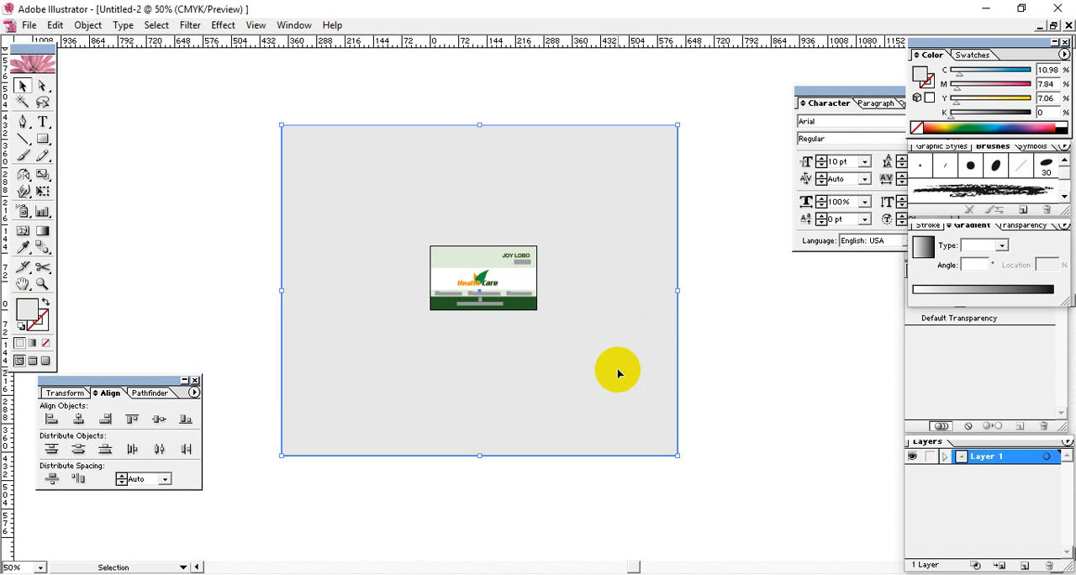
{"action": "key", "text": "Up"}
{"action": "key", "text": "Up"}
{"action": "key", "text": "Right"}
{"action": "key", "text": "Right"}
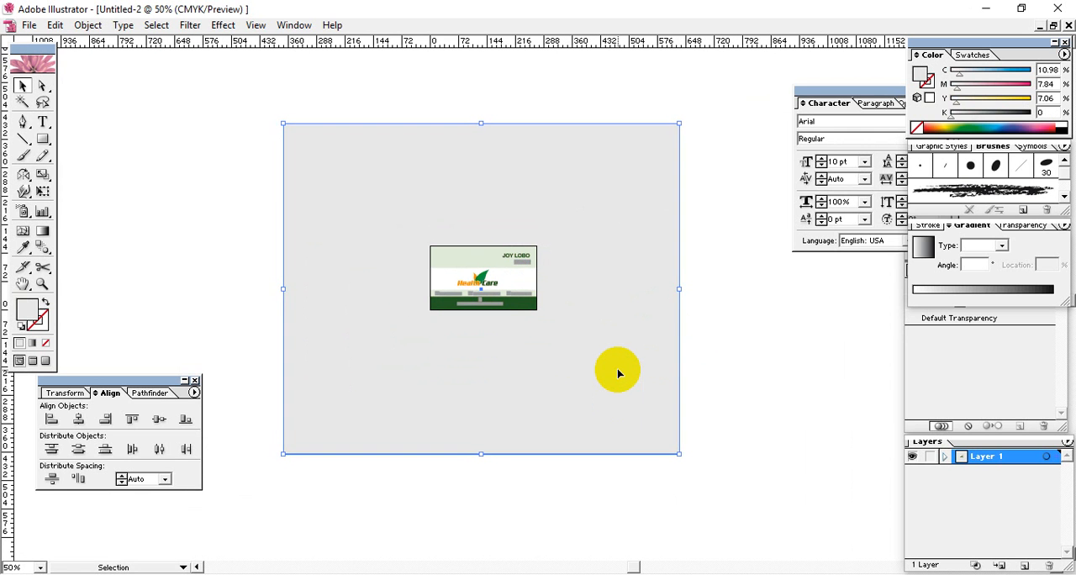
{"action": "key", "text": "Right"}
{"action": "key", "text": "Up"}
{"action": "key", "text": "Up"}
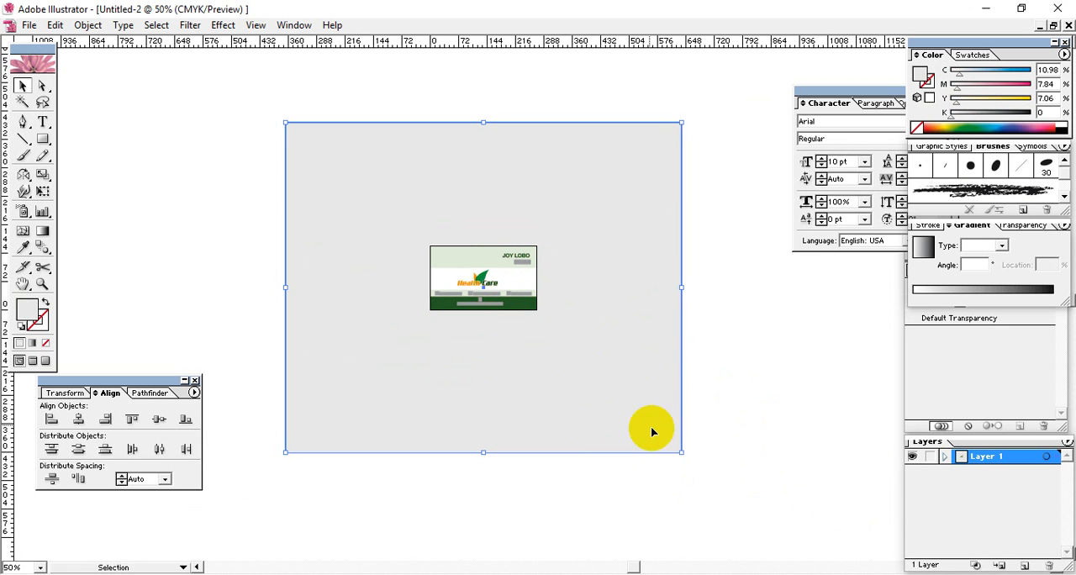
{"action": "left_click", "coordinate": [757, 435]}
{"action": "left_click", "coordinate": [654, 414]}
{"action": "left_click", "coordinate": [734, 428]}
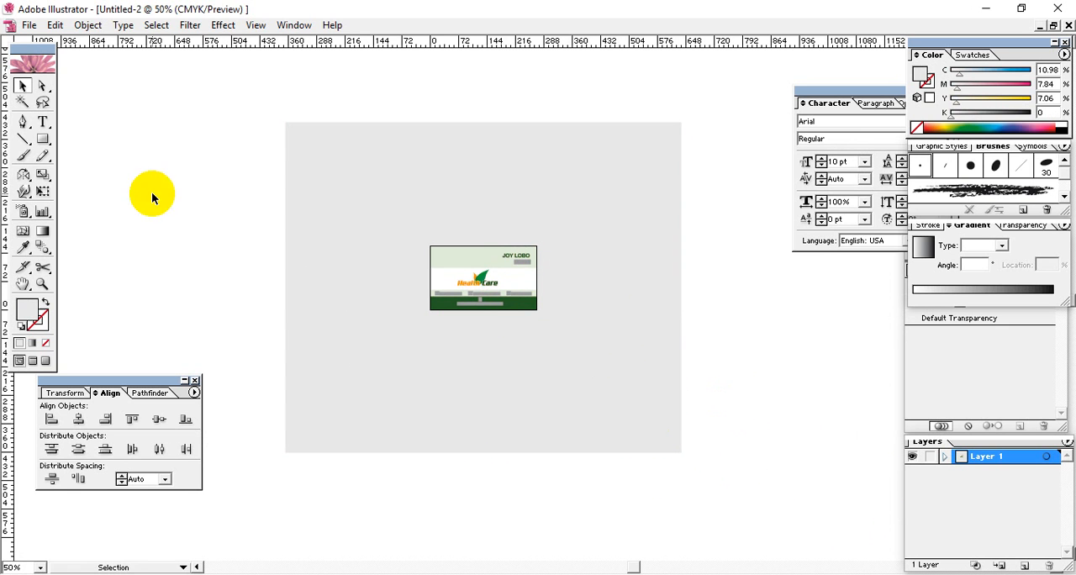
Open the Save for Web export of the artwork and inspect the card and backdrop in the optimized JPEG preview
{"action": "left_click", "coordinate": [29, 24]}
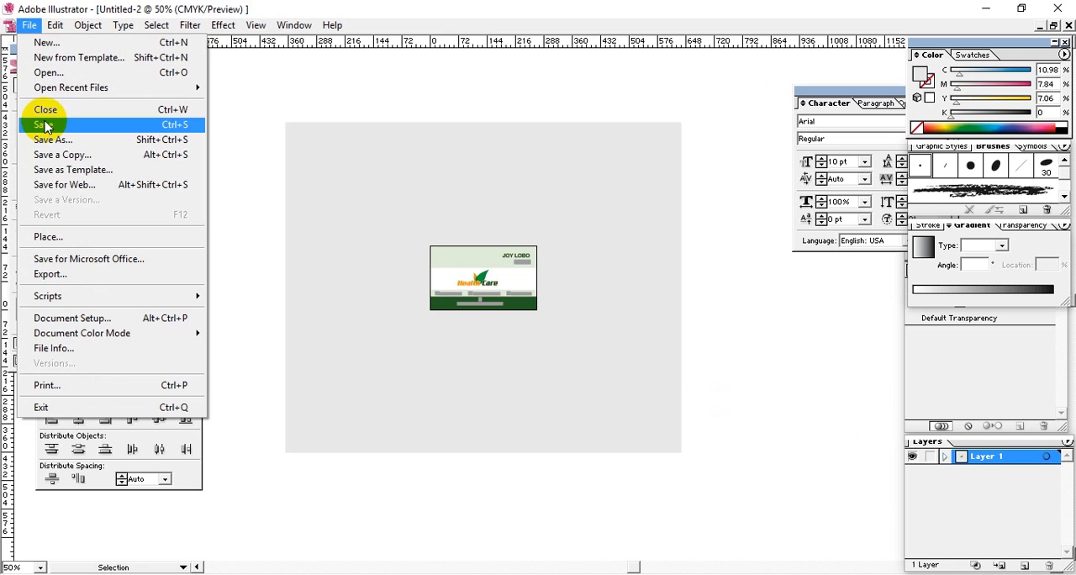
{"action": "left_click", "coordinate": [91, 185]}
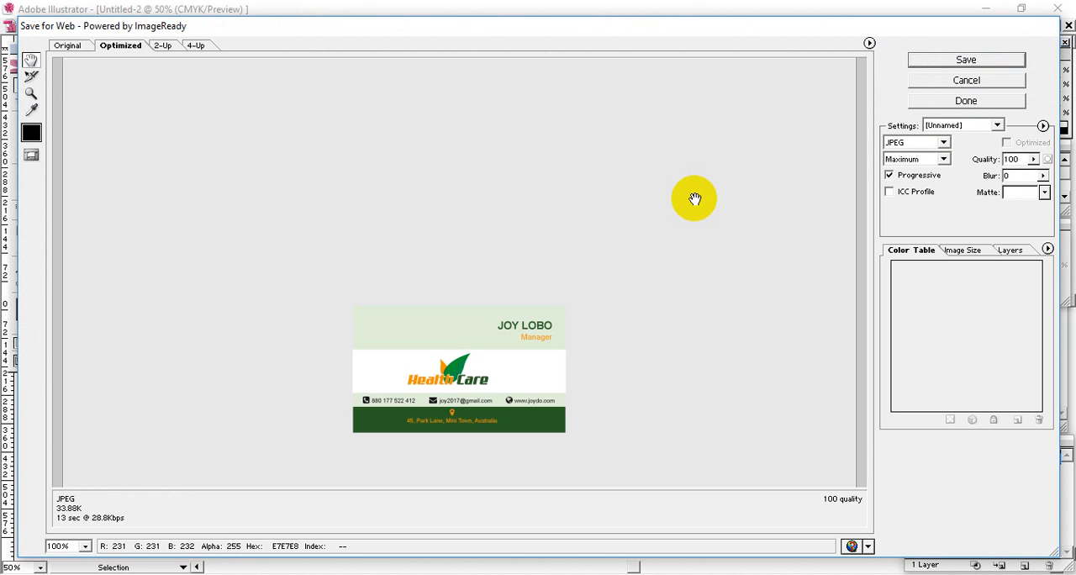
{"action": "left_click_drag", "start_coordinate": [600, 379], "coordinate": [605, 219]}
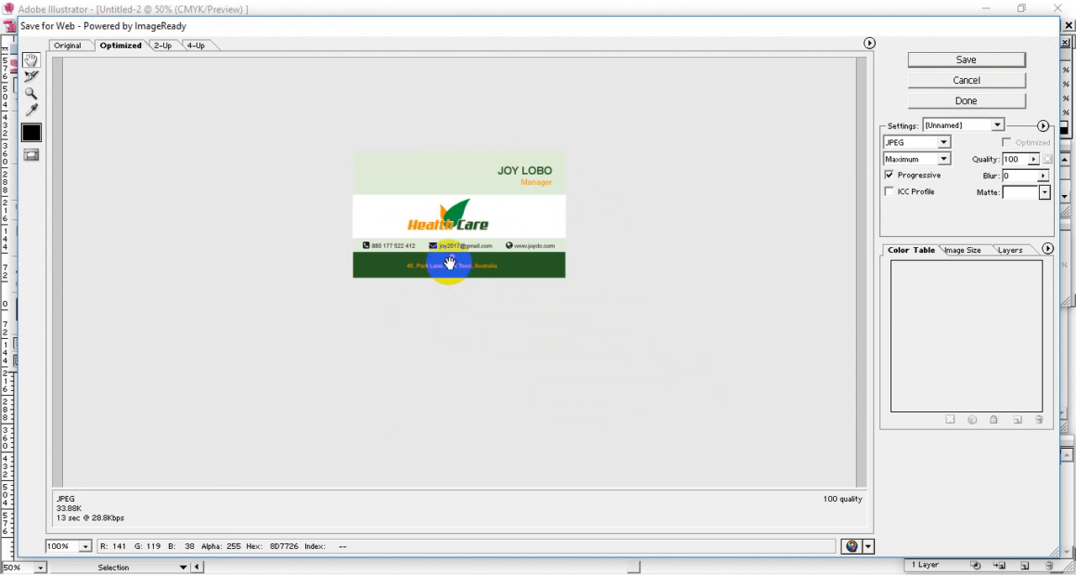
{"action": "left_click_drag", "start_coordinate": [645, 339], "coordinate": [671, 340]}
{"action": "left_click_drag", "start_coordinate": [637, 206], "coordinate": [618, 240]}
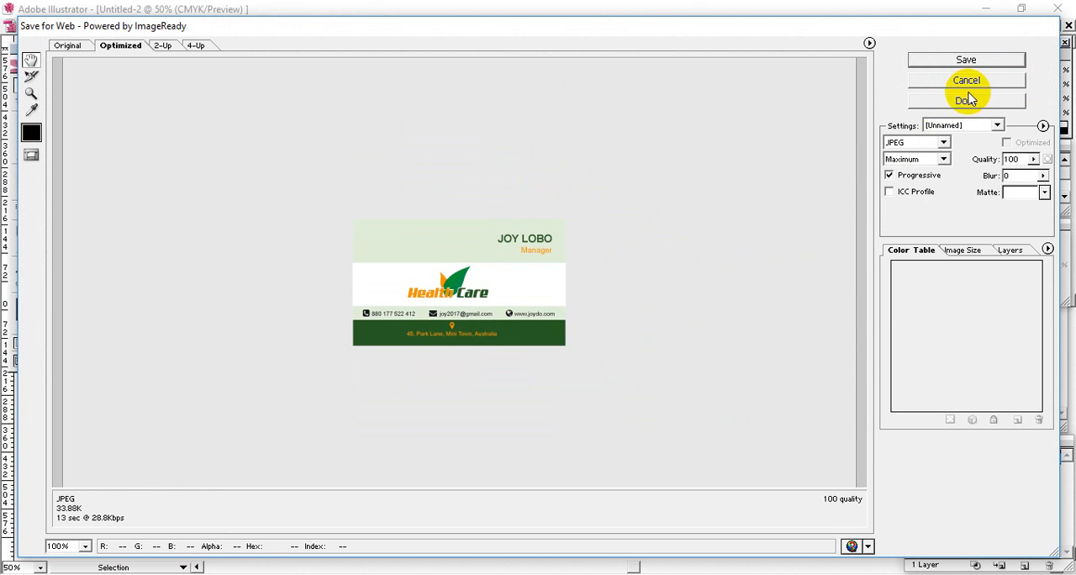
Save the optimized JPEG as B-Card in the REGD13 folder "Graphics Design live class for REGD13 class 09"
{"action": "left_click", "coordinate": [985, 61]}
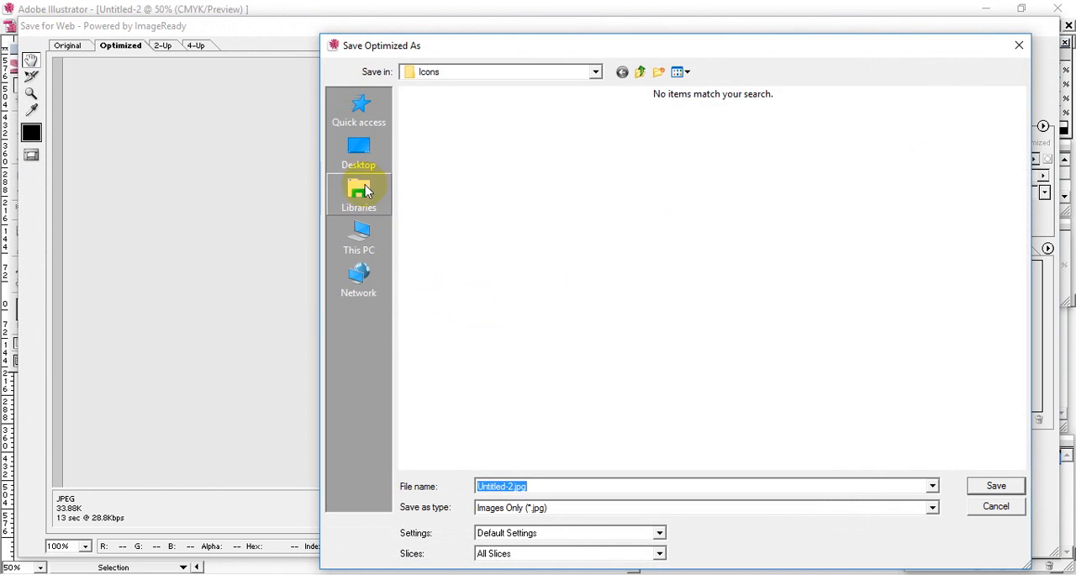
{"action": "left_click", "coordinate": [354, 160]}
{"action": "double_click", "coordinate": [429, 185]}
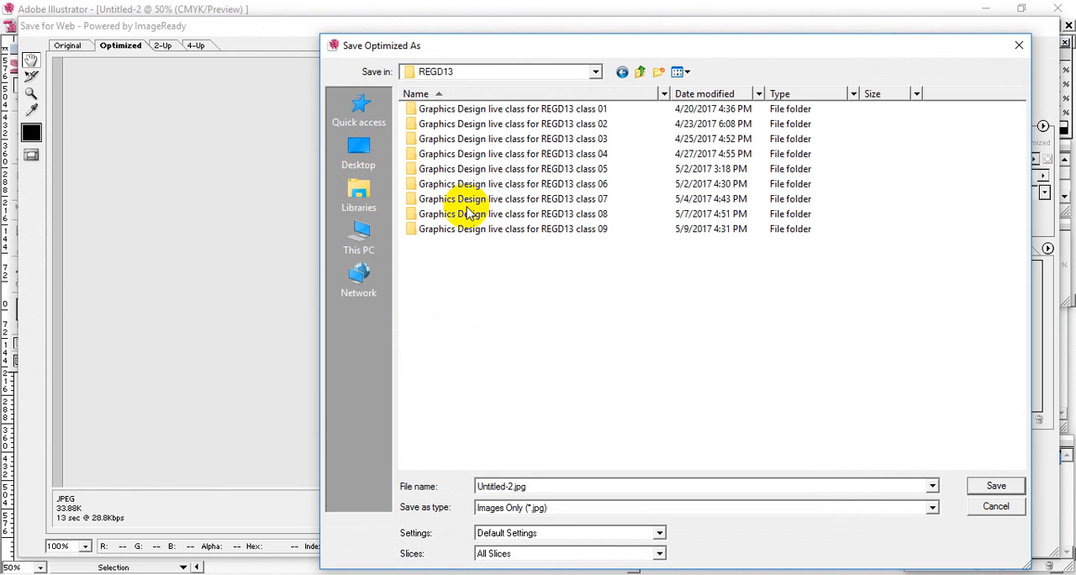
{"action": "left_click", "coordinate": [538, 231]}
{"action": "double_click", "coordinate": [538, 231]}
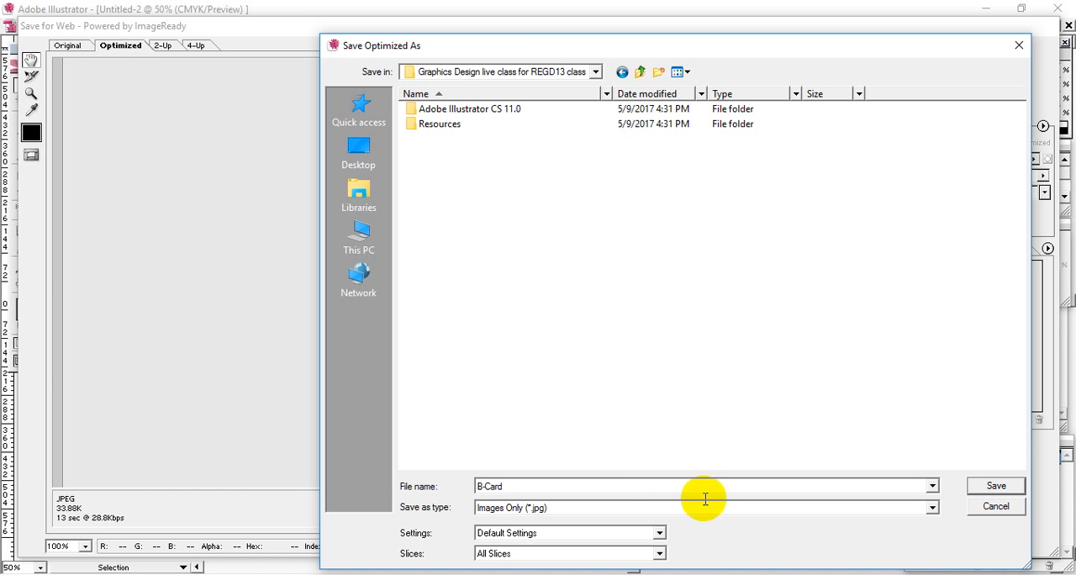
{"action": "left_click", "coordinate": [996, 487]}
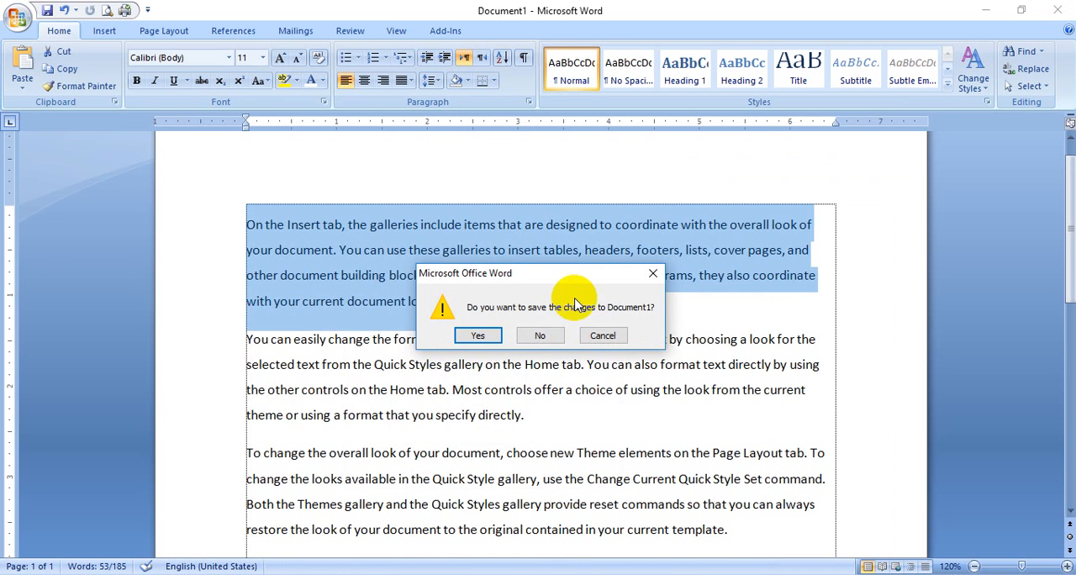
Close the Word document Document1 without saving its changes
{"action": "left_click", "coordinate": [545, 335]}
{"action": "double_click", "coordinate": [168, 281]}
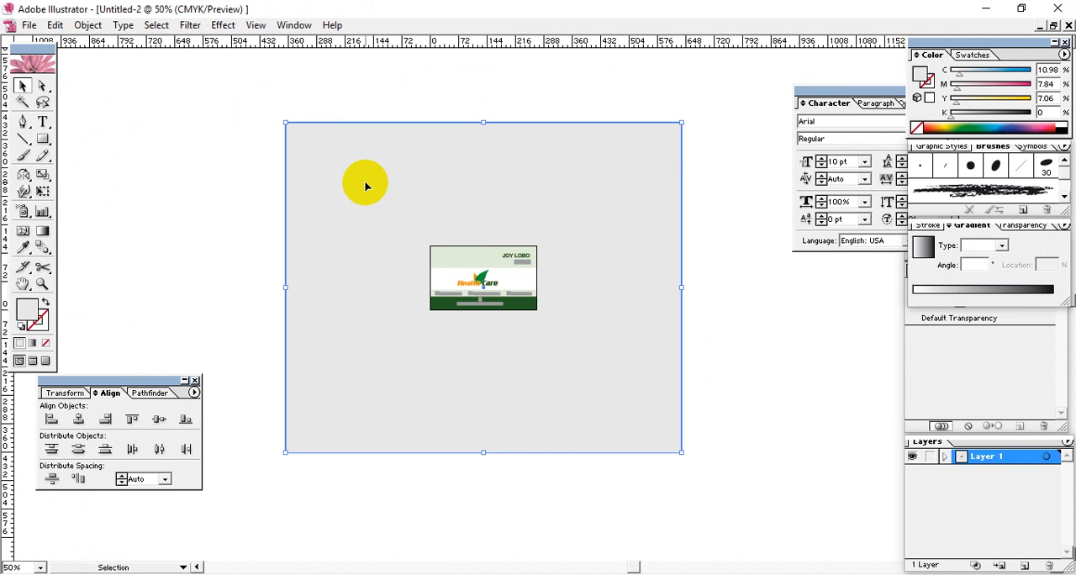
Lock the grey backdrop and scale the whole business card from its centre to about 2.7 times its size
{"action": "key", "text": "ctrl+2"}
{"action": "key", "text": "ctrl+a"}
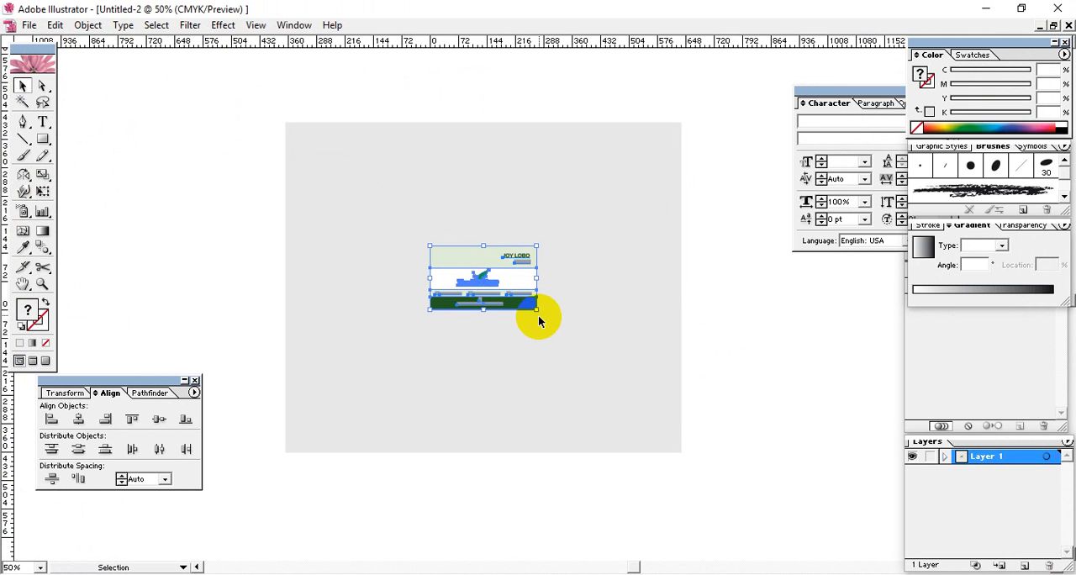
{"action": "left_click_drag", "start_coordinate": [538, 311], "coordinate": [629, 420]}
{"action": "left_click", "coordinate": [785, 371]}
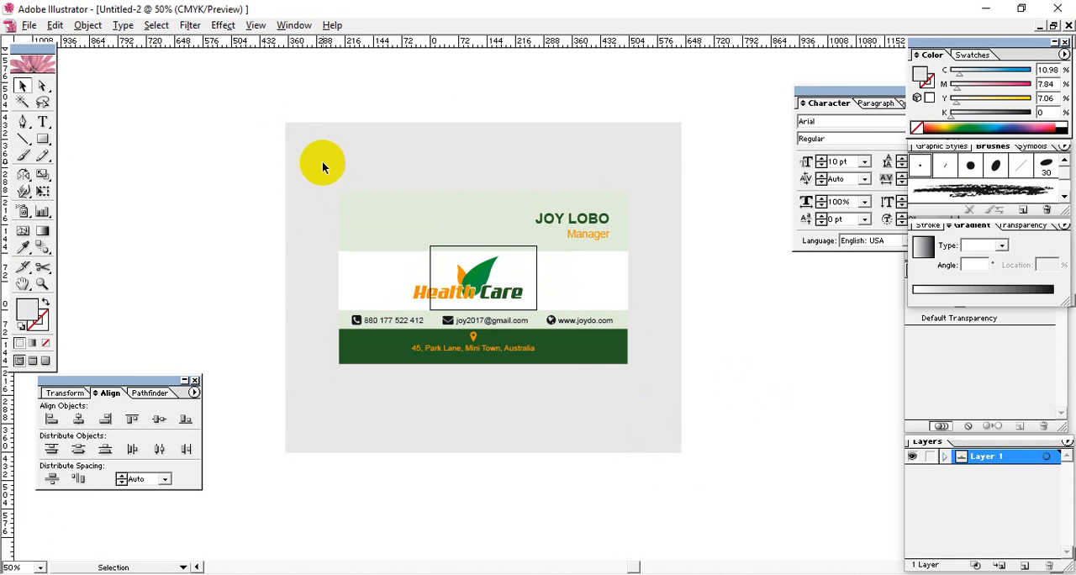
Enlarge the business card artwork proportionally from its centre by about another 9% and deselect it
{"action": "left_click_drag", "start_coordinate": [322, 166], "coordinate": [652, 418]}
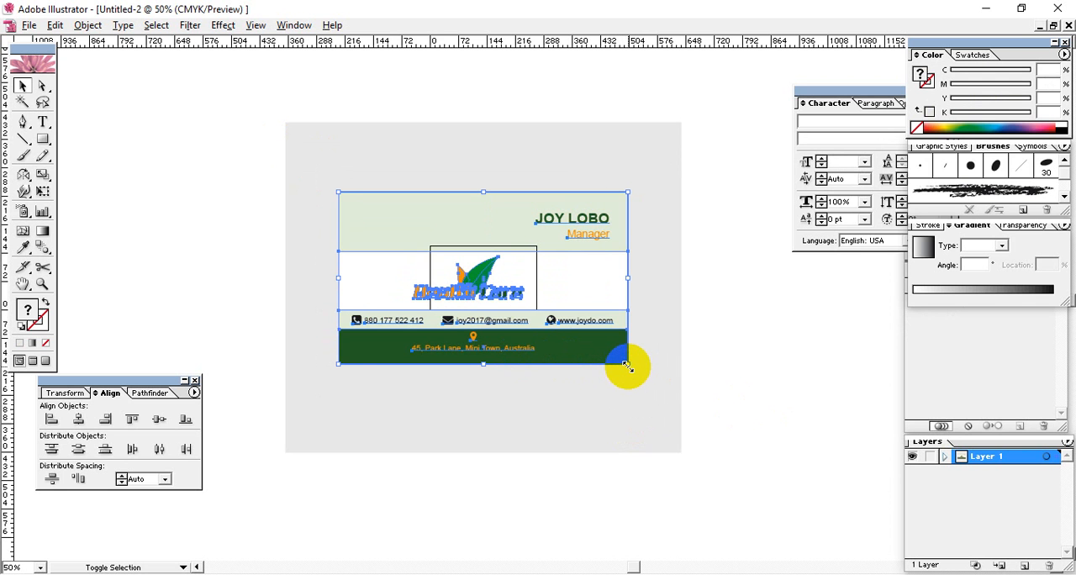
{"action": "left_click_drag", "start_coordinate": [626, 365], "coordinate": [677, 414]}
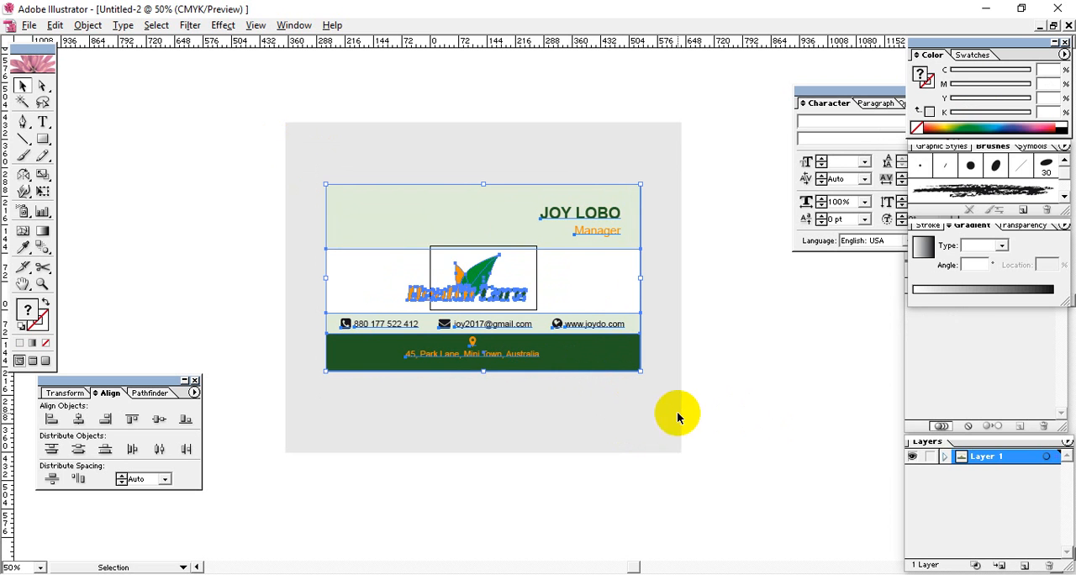
{"action": "left_click", "coordinate": [699, 409]}
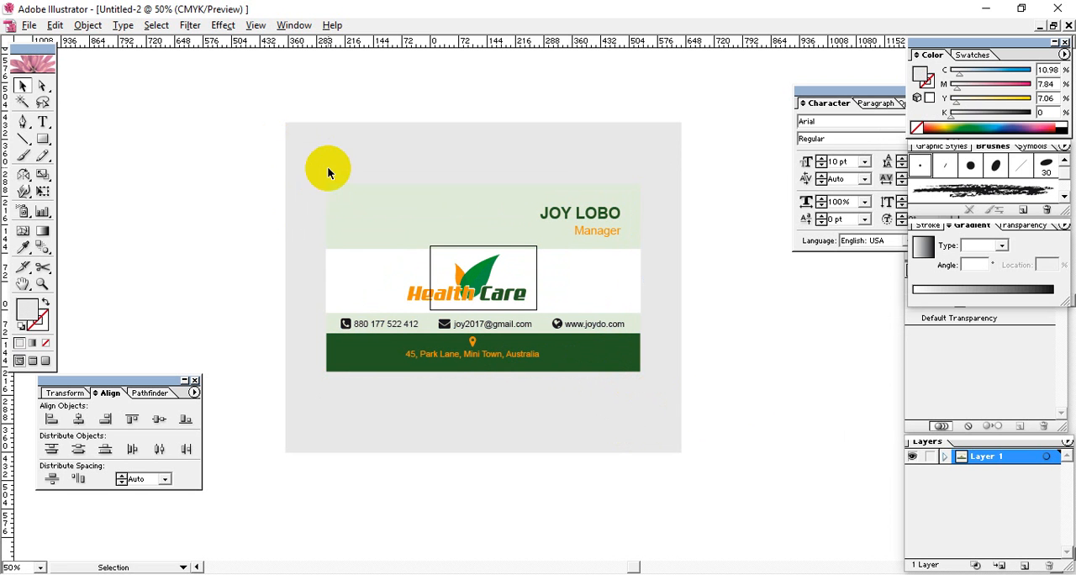
{"action": "left_click_drag", "start_coordinate": [328, 172], "coordinate": [644, 392]}
{"action": "left_click", "coordinate": [658, 441]}
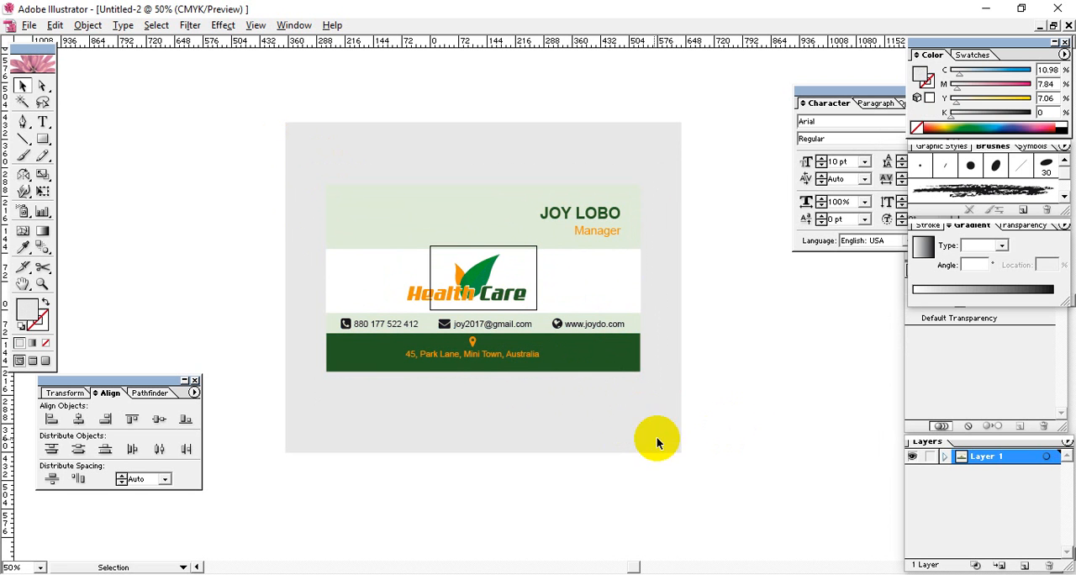
Export the enlarged card with Save for Web as a JPEG, overwriting B-Card.jpg in the class folder
{"action": "left_click", "coordinate": [29, 25]}
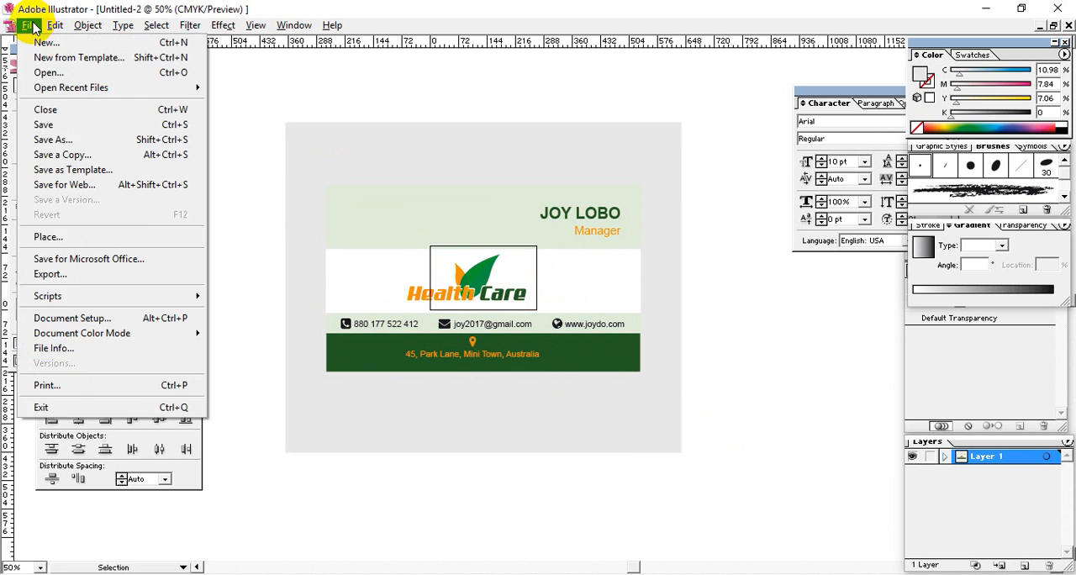
{"action": "left_click", "coordinate": [84, 182]}
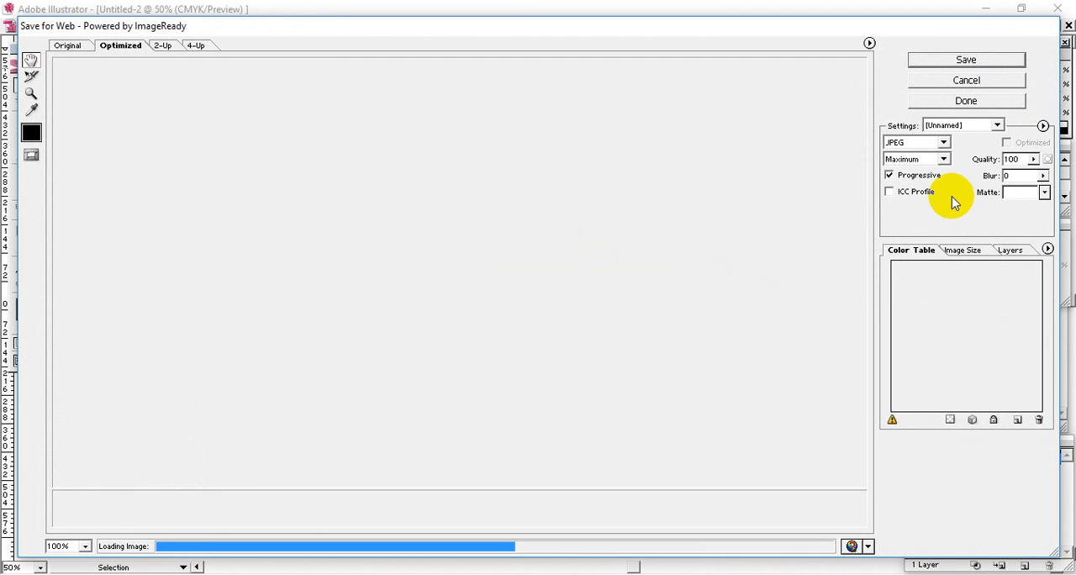
{"action": "left_click", "coordinate": [990, 61]}
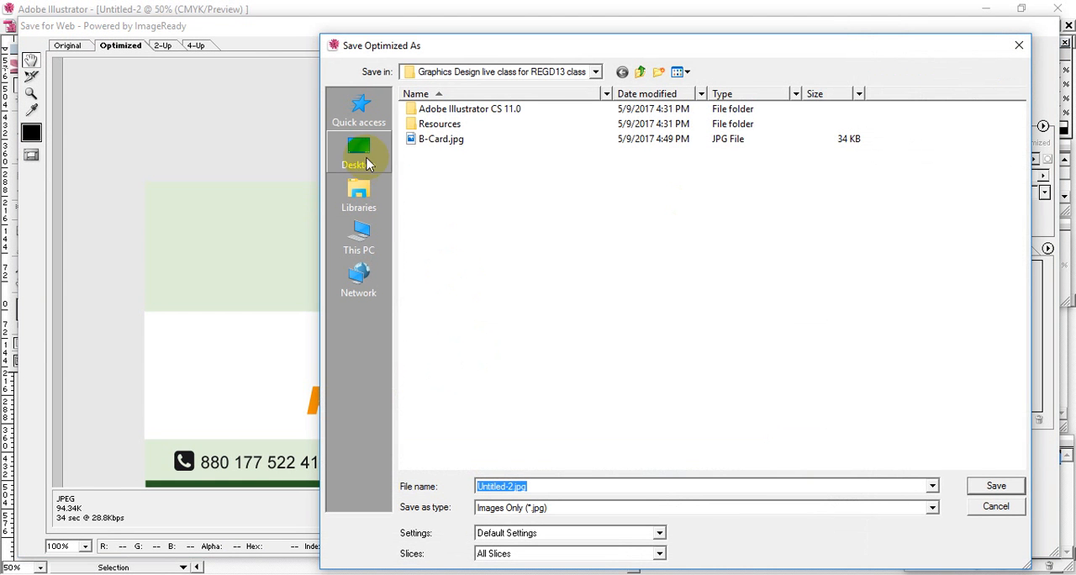
{"action": "left_click", "coordinate": [435, 139]}
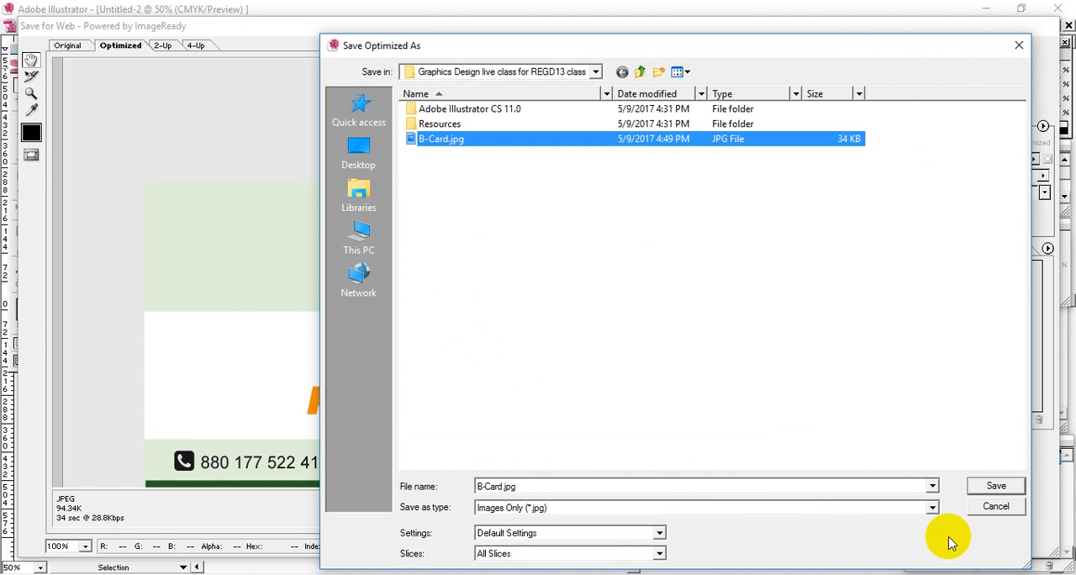
{"action": "left_click", "coordinate": [1009, 489]}
{"action": "left_click", "coordinate": [654, 200]}
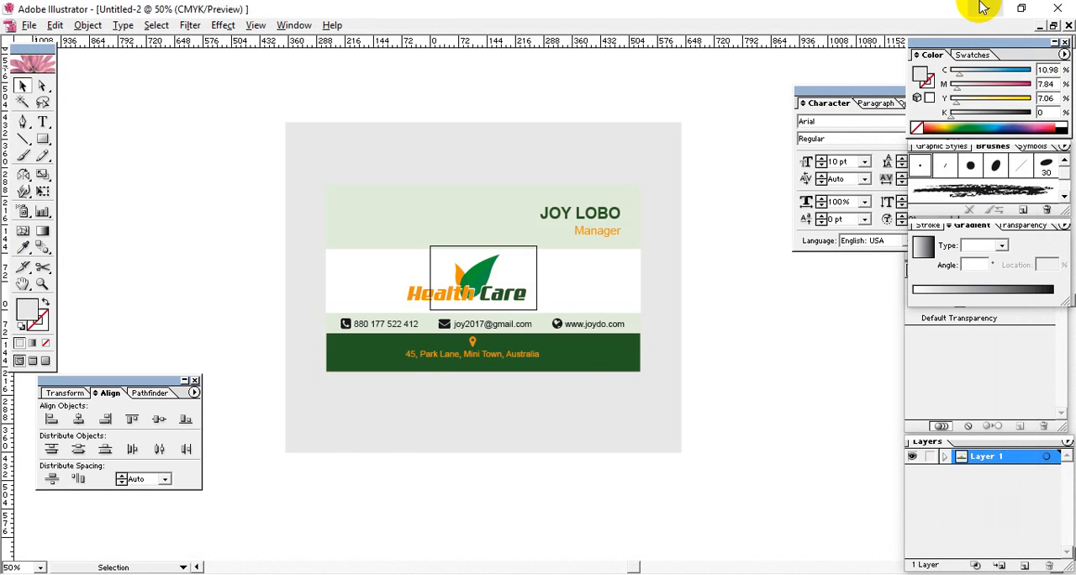
Open the exported B-Card.jpg in Photos to check the card on its backdrop, and close the image
{"action": "left_click", "coordinate": [986, 9]}
{"action": "double_click", "coordinate": [237, 135]}
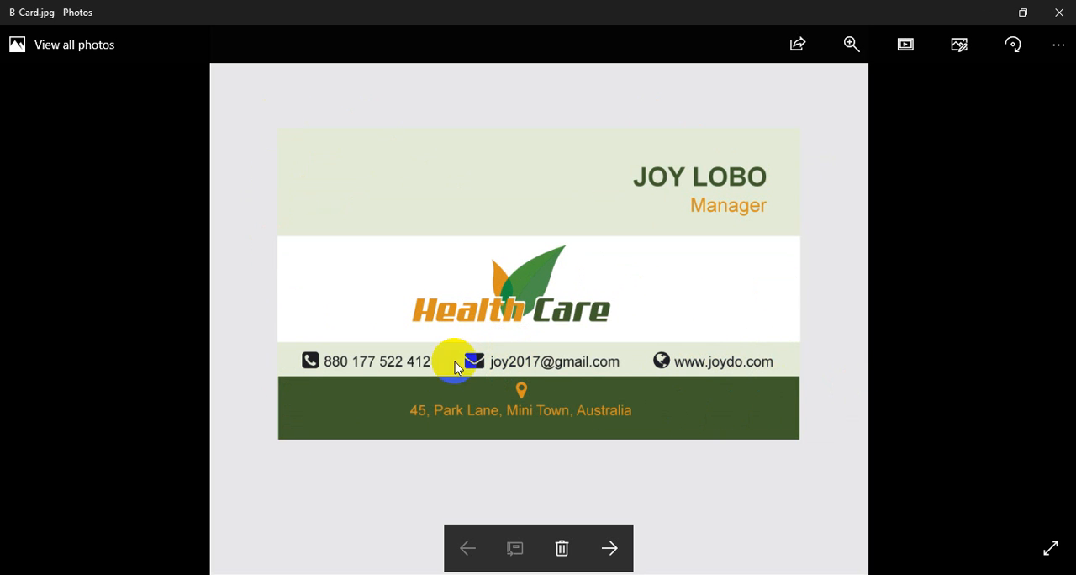
{"action": "left_click", "coordinate": [1007, 35]}
{"action": "left_click", "coordinate": [1059, 12]}
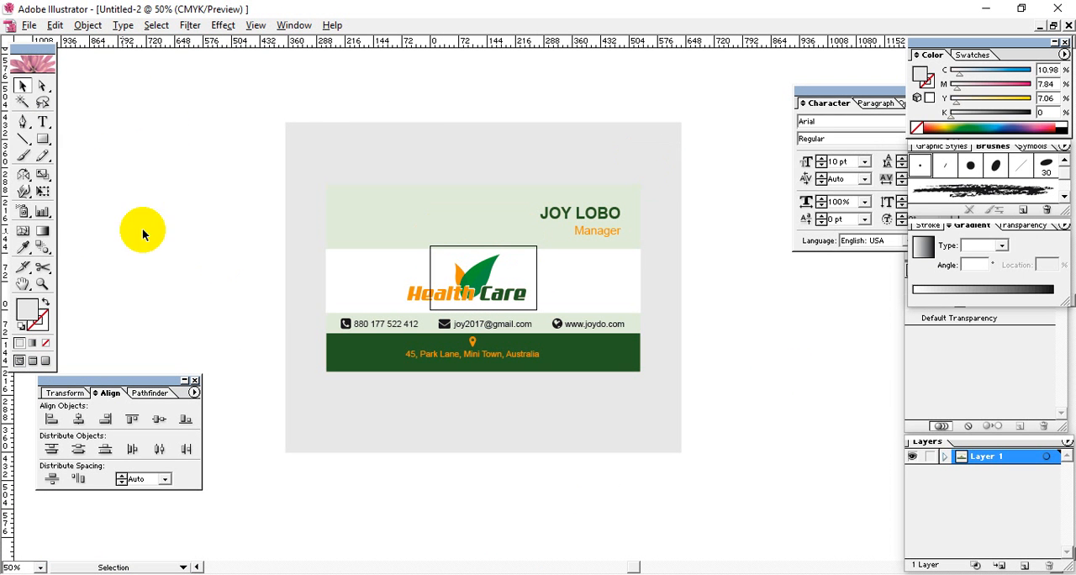
Unlock the light grey backdrop and fill it with near-black 161616
{"action": "key", "text": "ctrl+a"}
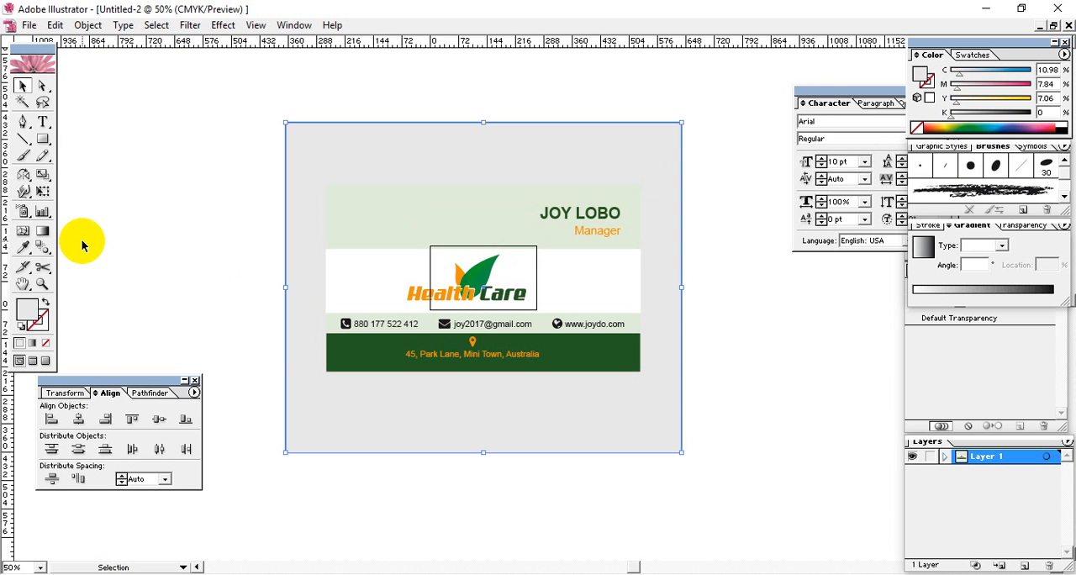
{"action": "double_click", "coordinate": [28, 311]}
{"action": "left_click_drag", "start_coordinate": [537, 155], "coordinate": [828, 161]}
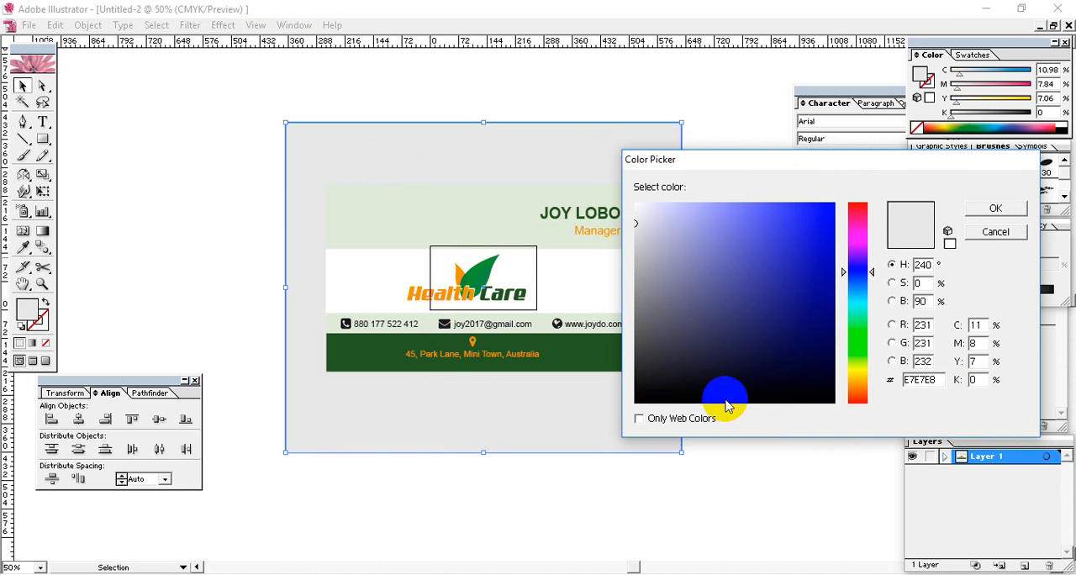
{"action": "mouse_move", "coordinate": [644, 384]}
{"action": "left_mouse_down"}
{"action": "mouse_move", "coordinate": [626, 412]}
{"action": "mouse_move", "coordinate": [669, 382]}
{"action": "mouse_move", "coordinate": [636, 387]}
{"action": "left_mouse_up"}
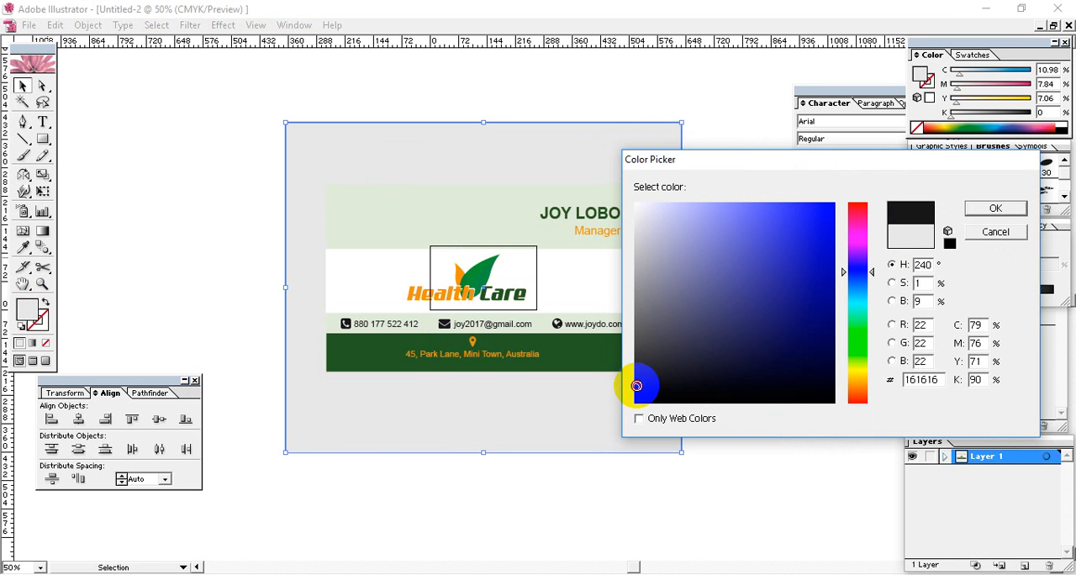
{"action": "left_click", "coordinate": [997, 209]}
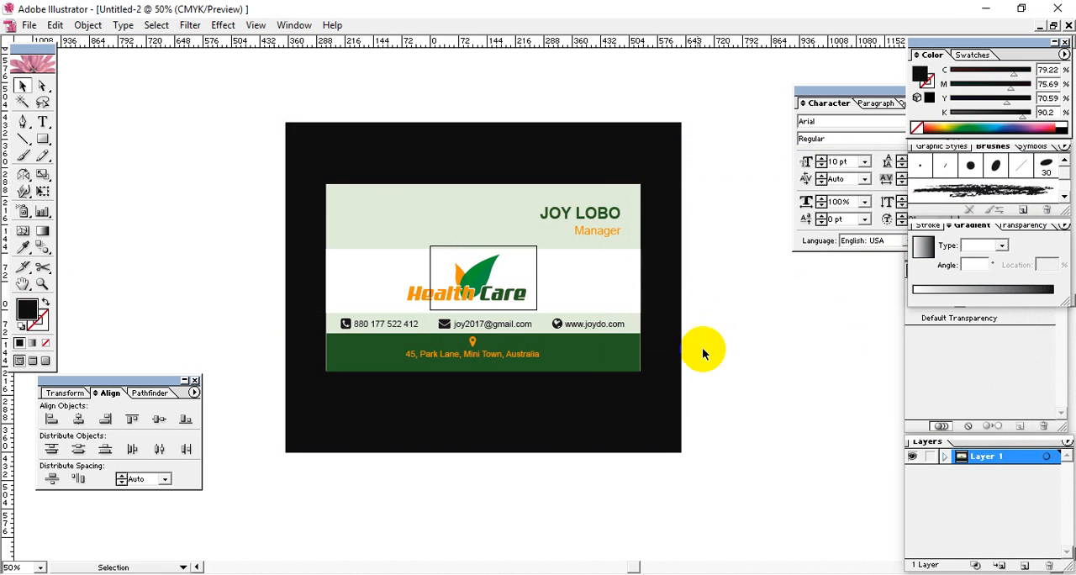
Change the selected backdrop's fill to dark grey 303030
{"action": "double_click", "coordinate": [28, 311]}
{"action": "left_click_drag", "start_coordinate": [339, 316], "coordinate": [334, 352]}
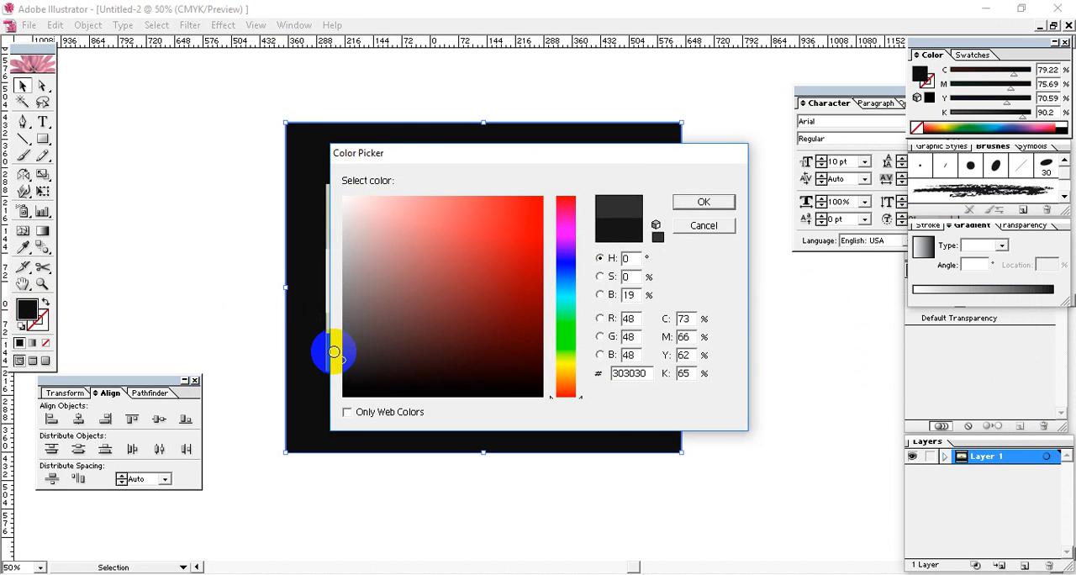
{"action": "left_click", "coordinate": [704, 202]}
Export the card on its dark grey backdrop with Save for Web as a maximum-quality JPEG, replacing B-Card.jpg
{"action": "left_click", "coordinate": [29, 25]}
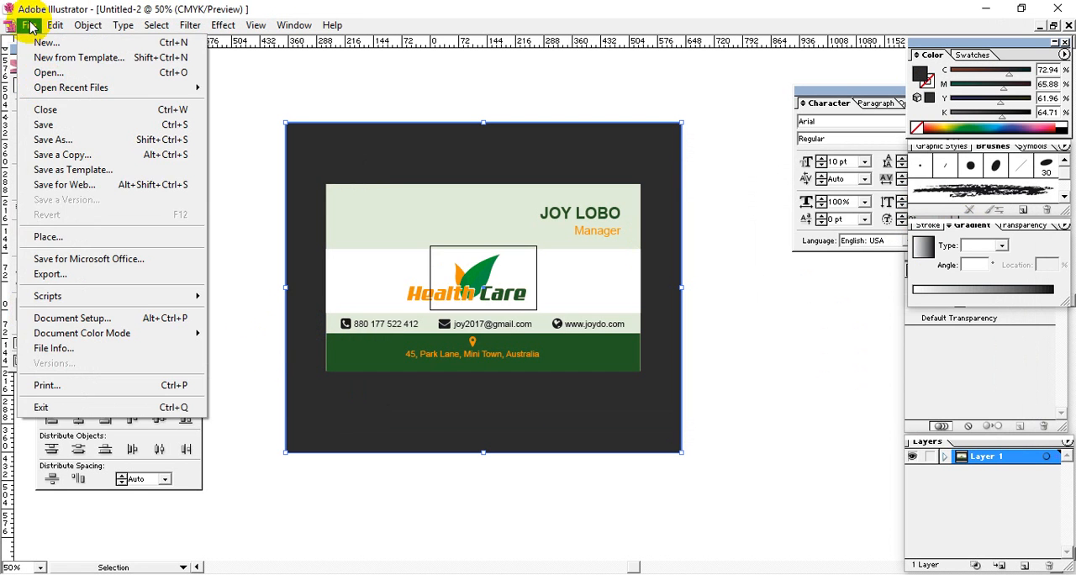
{"action": "left_click", "coordinate": [64, 184]}
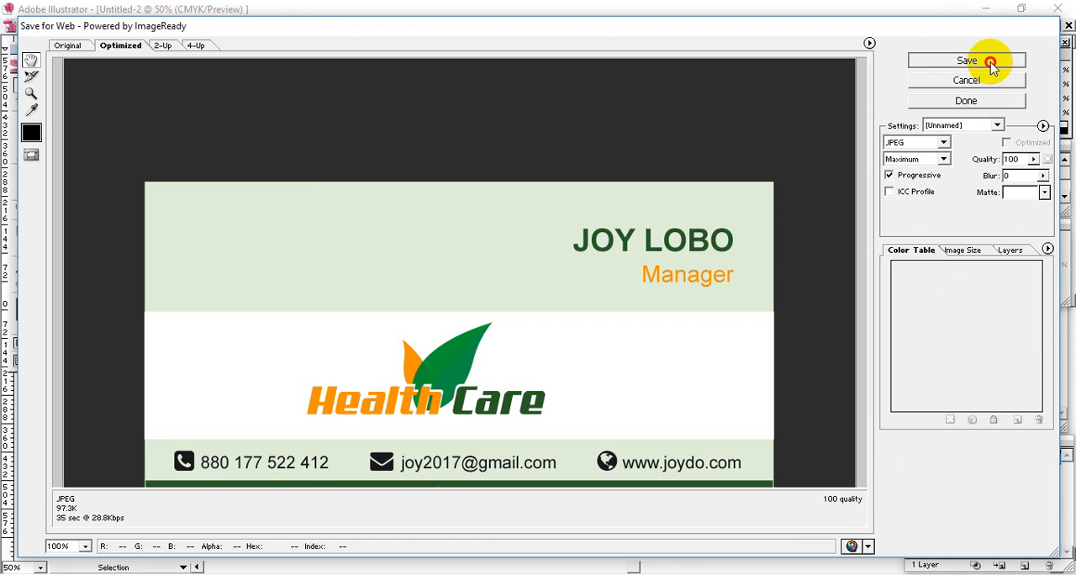
{"action": "left_click", "coordinate": [990, 61]}
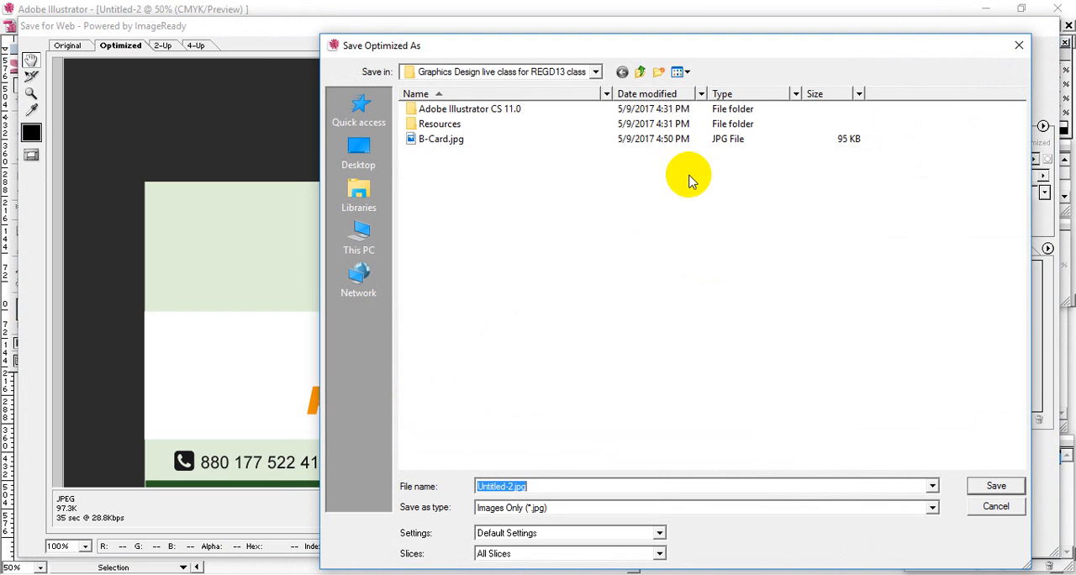
{"action": "left_click", "coordinate": [490, 141]}
{"action": "left_click", "coordinate": [995, 487]}
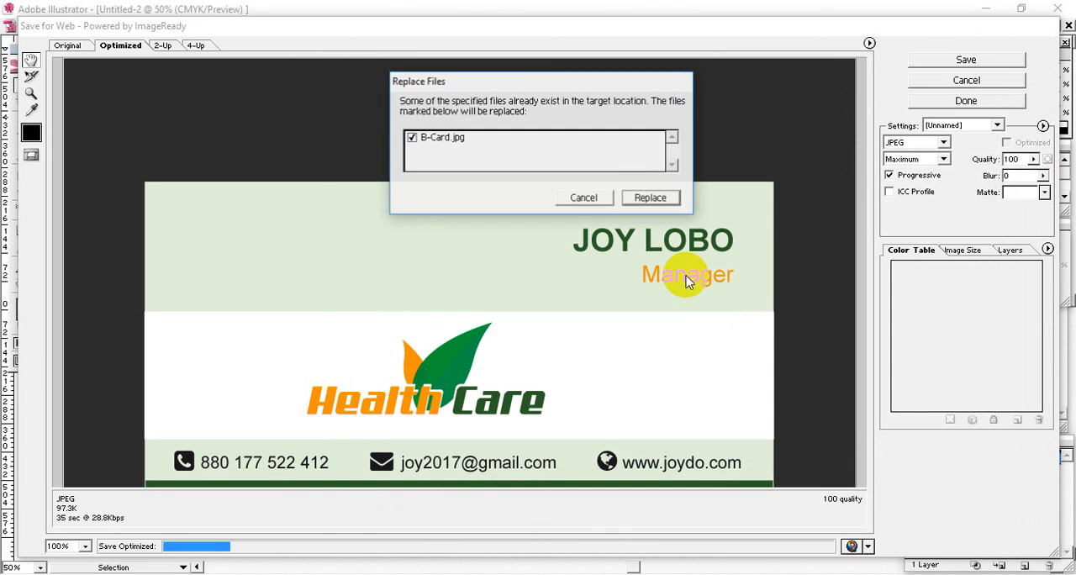
{"action": "left_click", "coordinate": [649, 199]}
View the re-exported B-Card.jpg from the class folder in Photos to check the dark grey backdrop, and close the image
{"action": "left_click", "coordinate": [985, 8]}
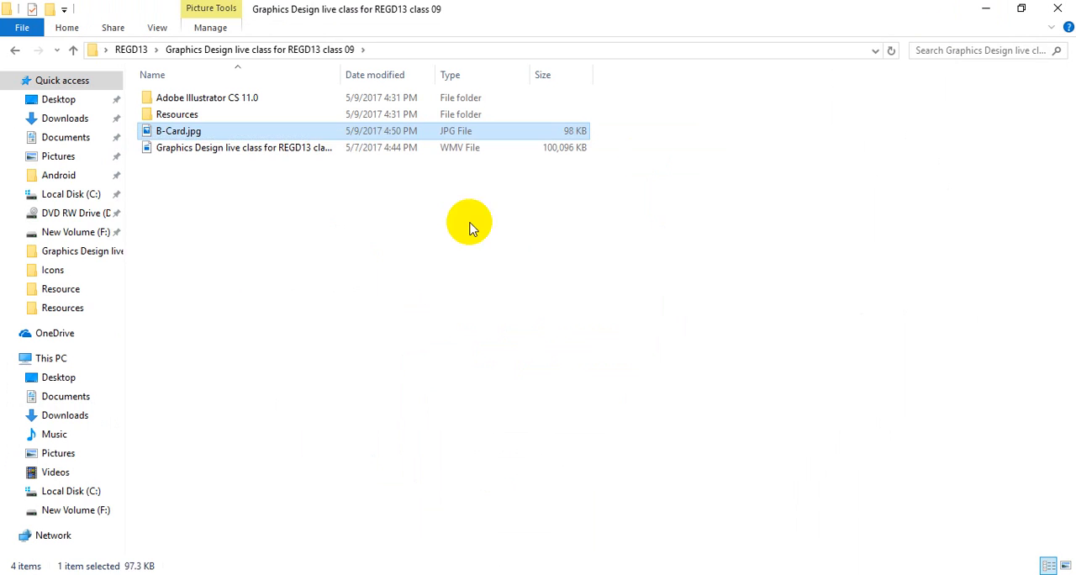
{"action": "left_click", "coordinate": [470, 223]}
{"action": "double_click", "coordinate": [193, 135]}
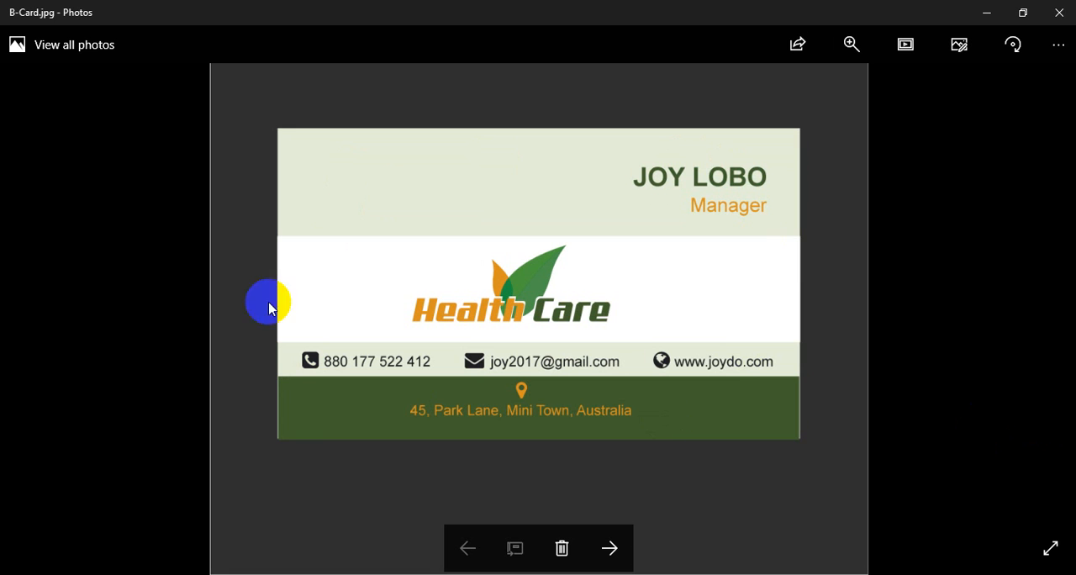
{"action": "left_click", "coordinate": [817, 325]}
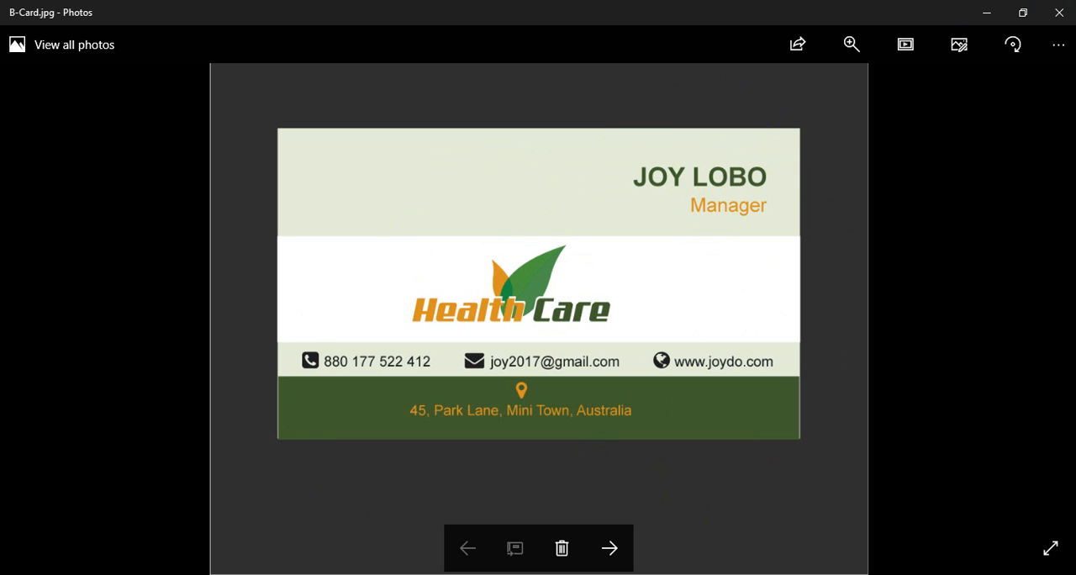
{"action": "left_click", "coordinate": [1069, 13]}
Return to Illustrator and switch to the Untitled-1 document containing the Health Care logo
{"action": "left_click", "coordinate": [471, 502]}
{"action": "left_click", "coordinate": [513, 574]}
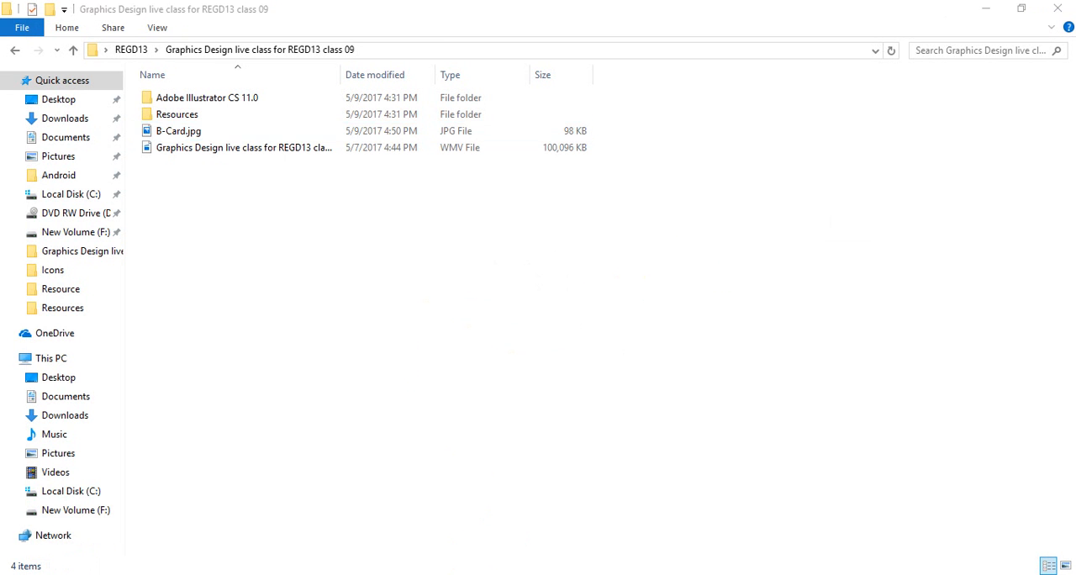
{"action": "left_click", "coordinate": [294, 25]}
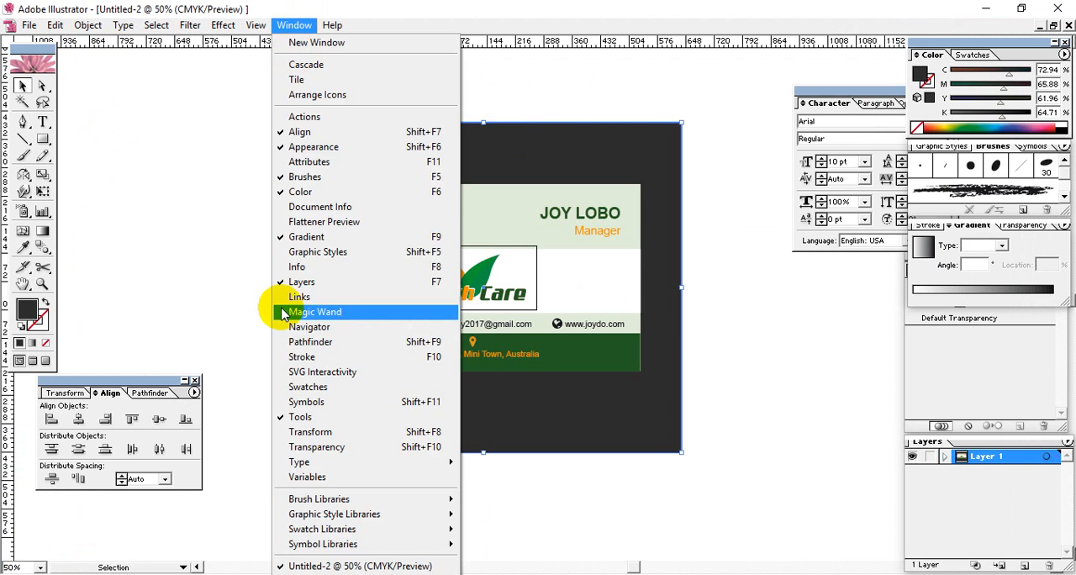
{"action": "left_click", "coordinate": [345, 567]}
{"action": "left_click", "coordinate": [653, 154]}
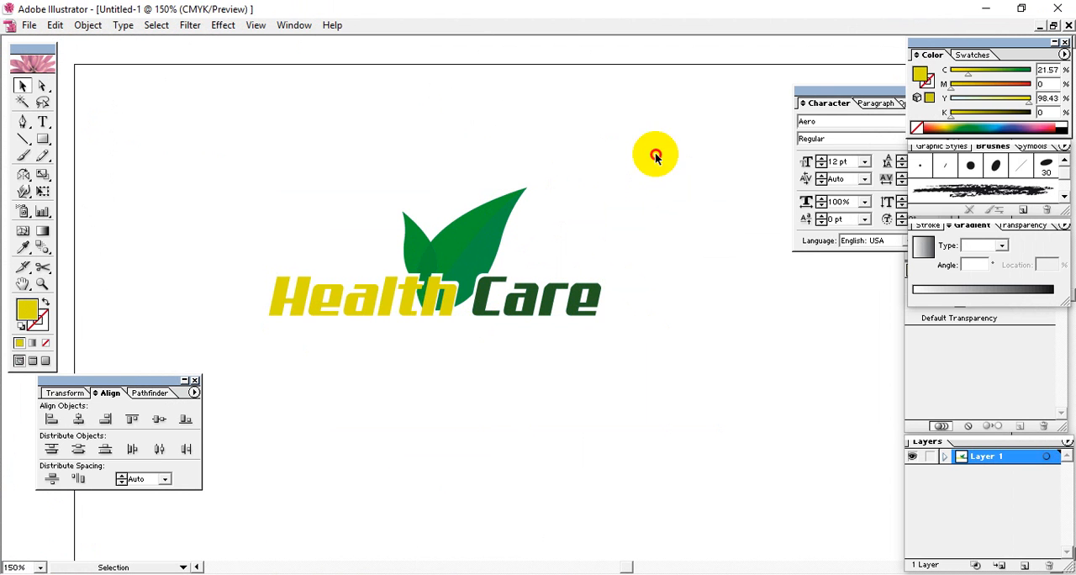
Select the logo's leaves and lettering and group them into one object
{"action": "left_click_drag", "start_coordinate": [653, 154], "coordinate": [262, 449]}
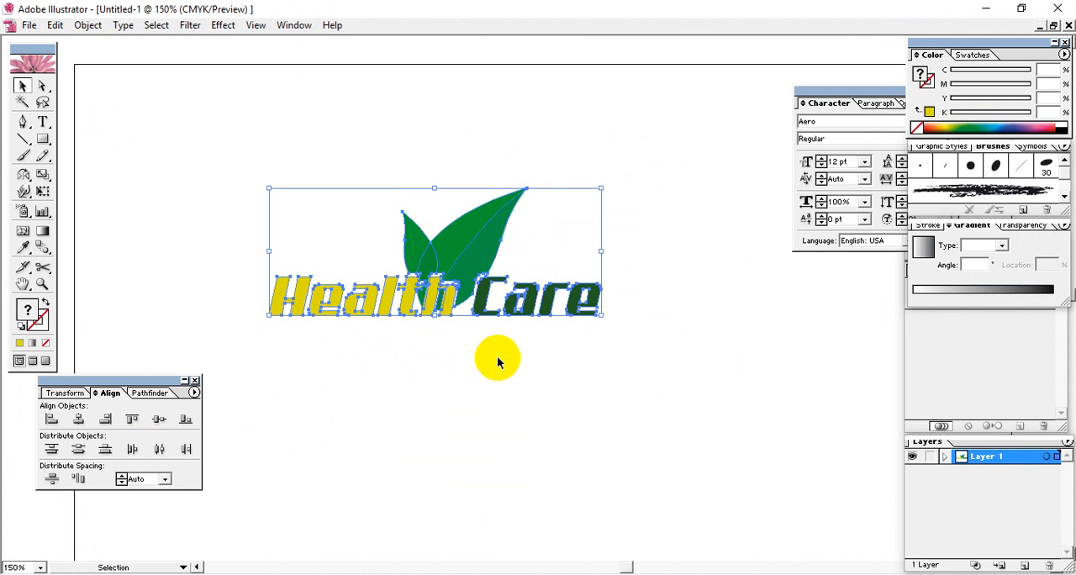
{"action": "left_click_drag", "start_coordinate": [673, 362], "coordinate": [704, 375]}
{"action": "key", "text": "ctrl+a"}
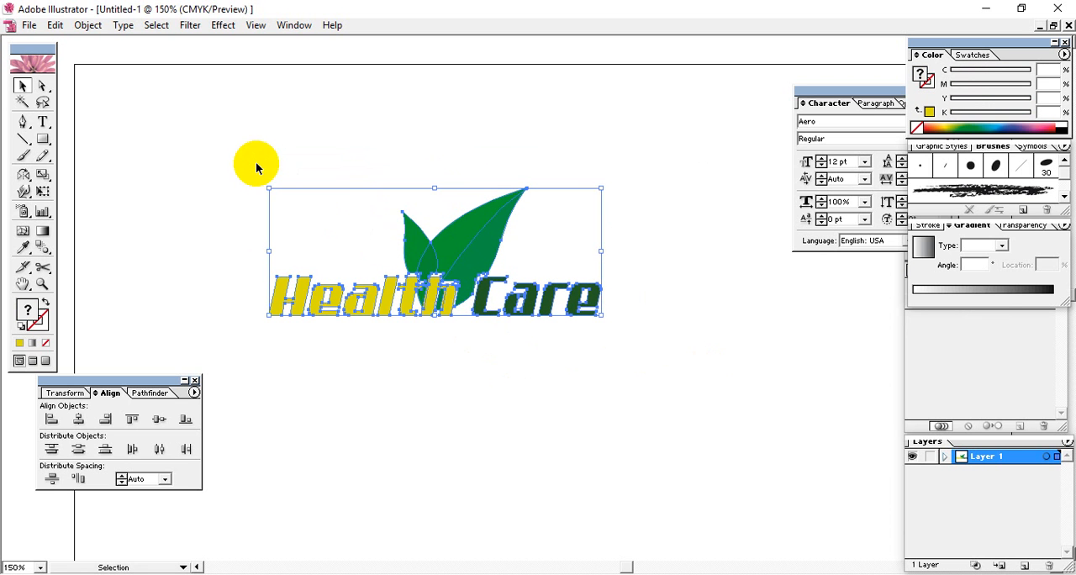
{"action": "left_click", "coordinate": [89, 25]}
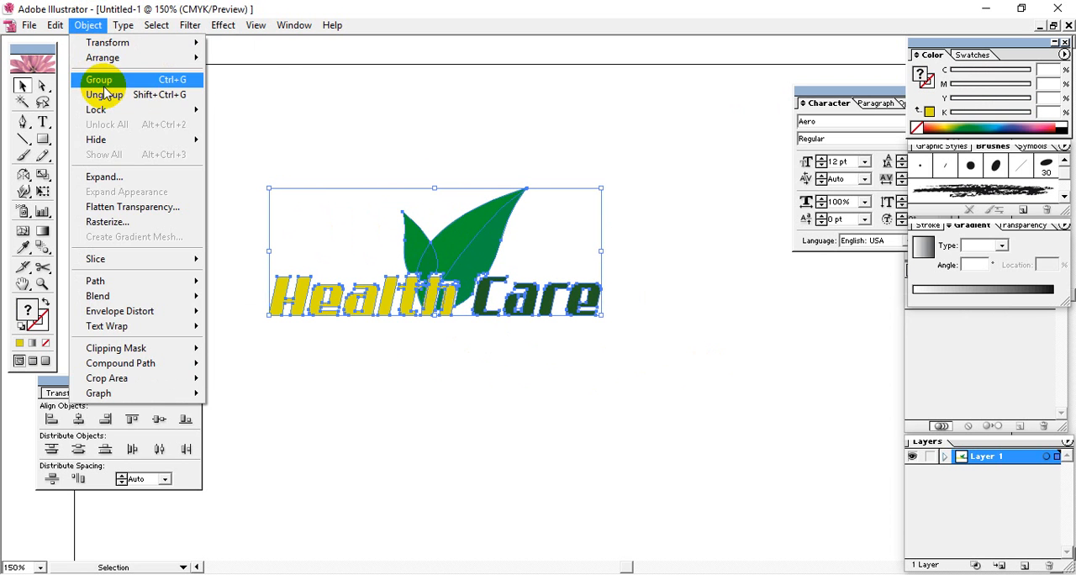
{"action": "left_click", "coordinate": [98, 79]}
{"action": "left_click", "coordinate": [379, 160]}
{"action": "left_click_drag", "start_coordinate": [340, 170], "coordinate": [728, 396]}
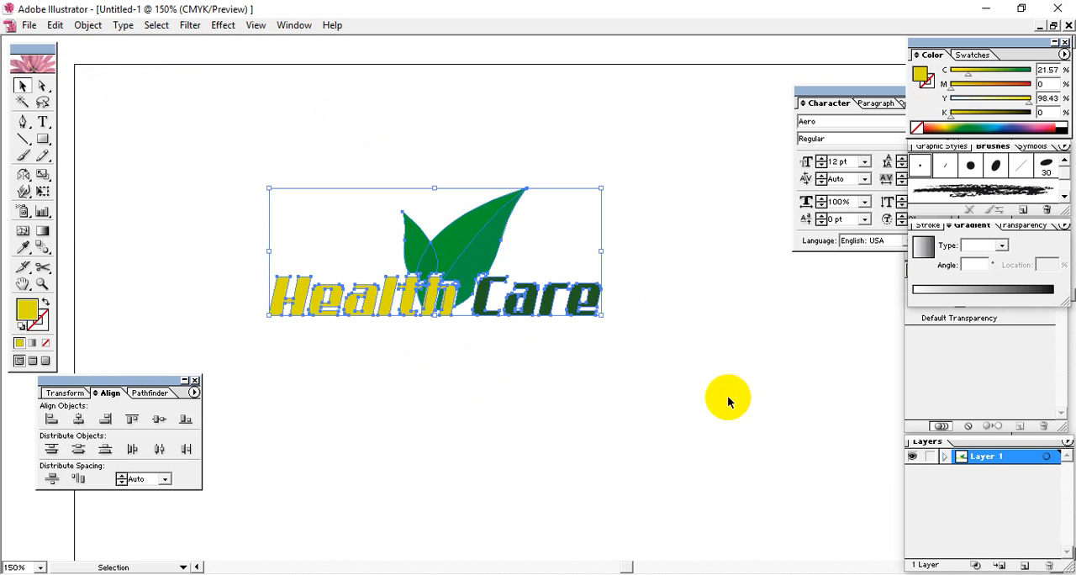
Scale the grouped logo up proportionally about its centre to about three times its size
{"action": "left_click", "coordinate": [28, 25]}
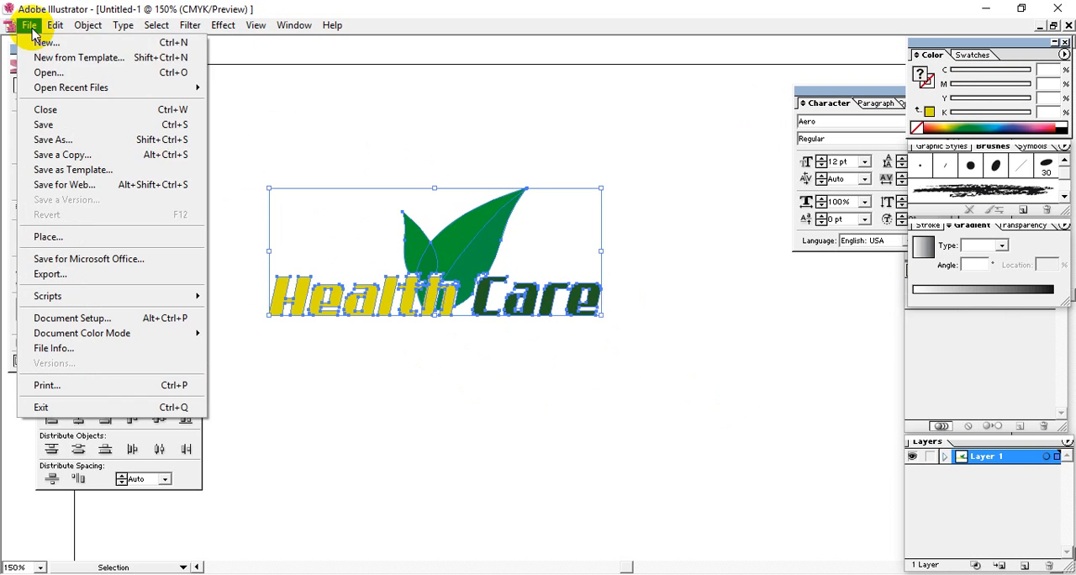
{"action": "left_click", "coordinate": [600, 312]}
{"action": "left_click_drag", "start_coordinate": [599, 312], "coordinate": [940, 503]}
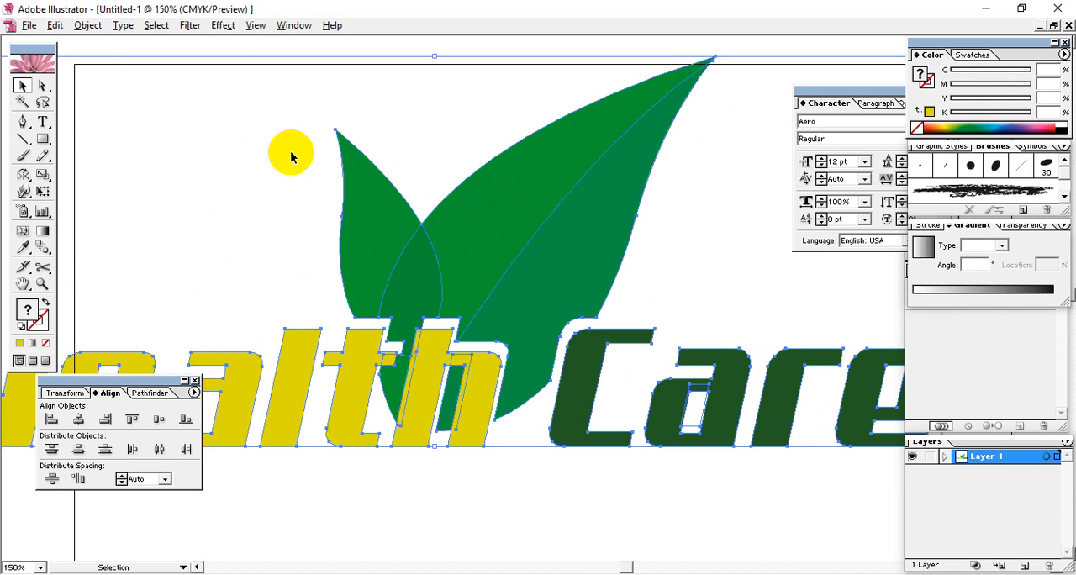
{"action": "left_click", "coordinate": [29, 25]}
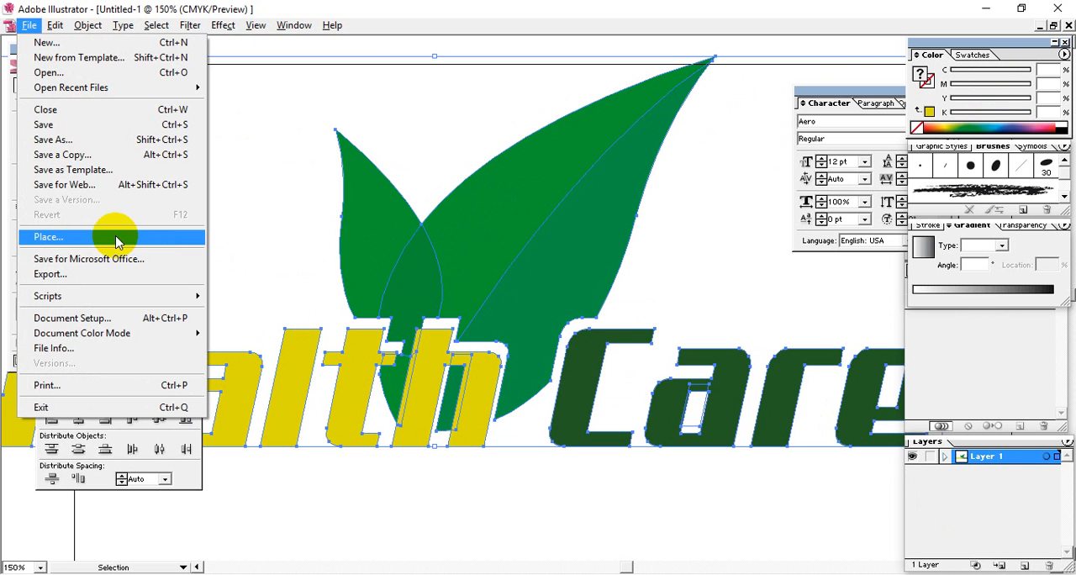
{"action": "left_click", "coordinate": [126, 184]}
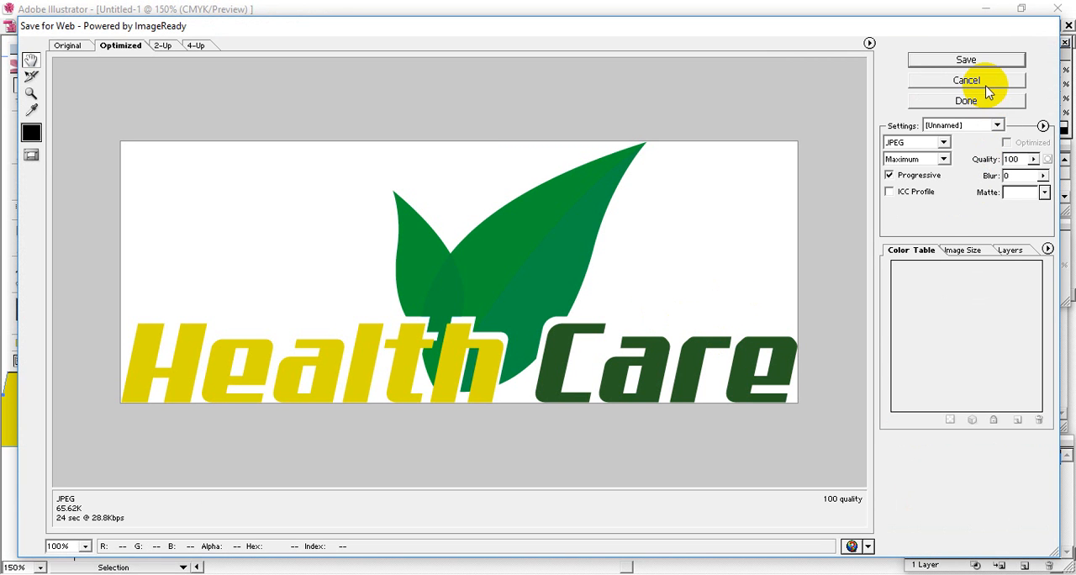
{"action": "left_click", "coordinate": [942, 143]}
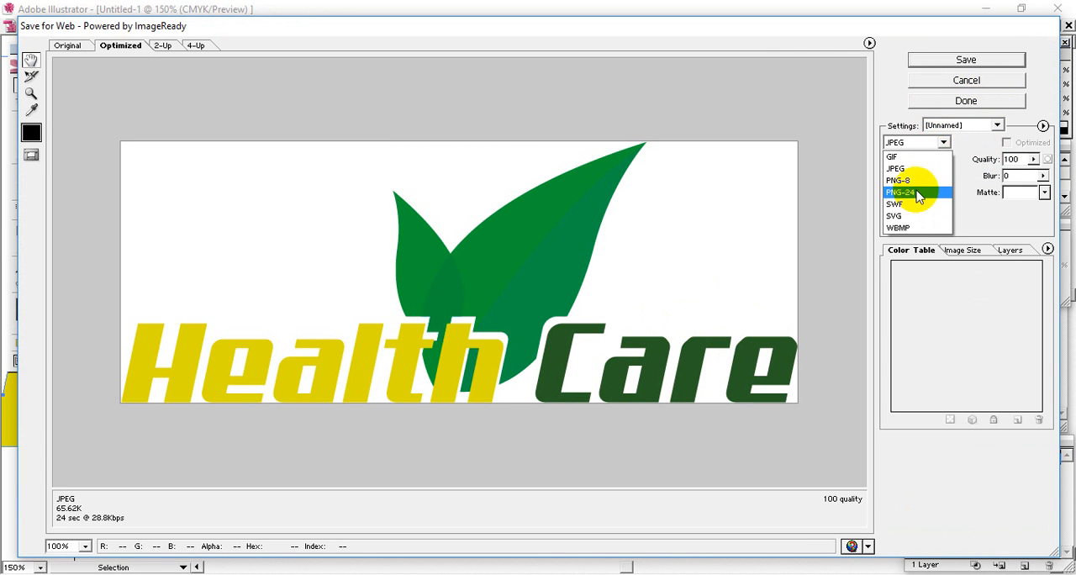
{"action": "left_click", "coordinate": [912, 201]}
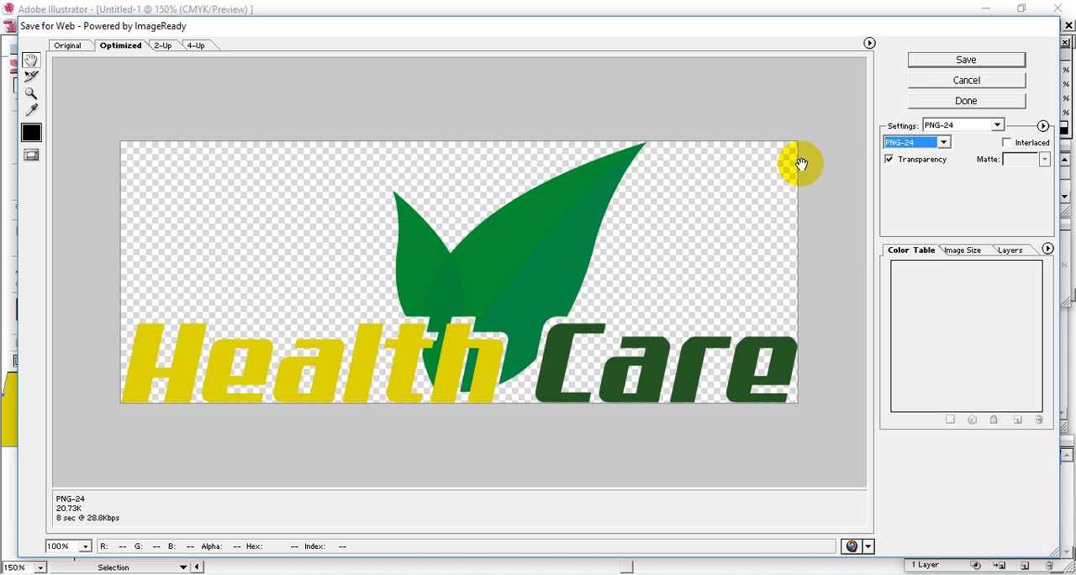
{"action": "left_click", "coordinate": [977, 87]}
Ungroup the enlarged logo and then the Health Care lettering so its parts can be selected separately
{"action": "left_click", "coordinate": [486, 380]}
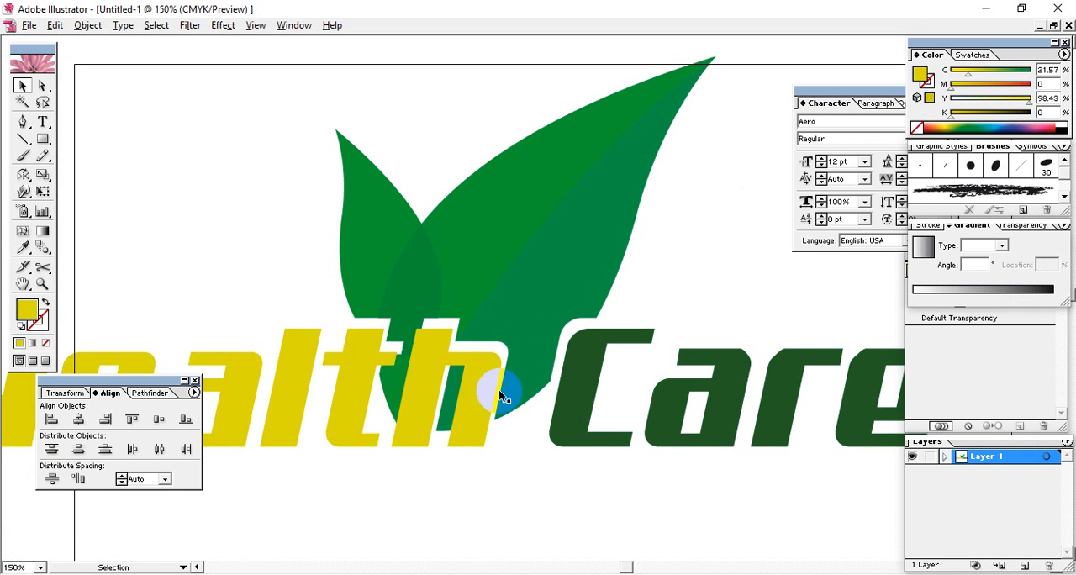
{"action": "right_click", "coordinate": [456, 276]}
{"action": "left_click", "coordinate": [492, 322]}
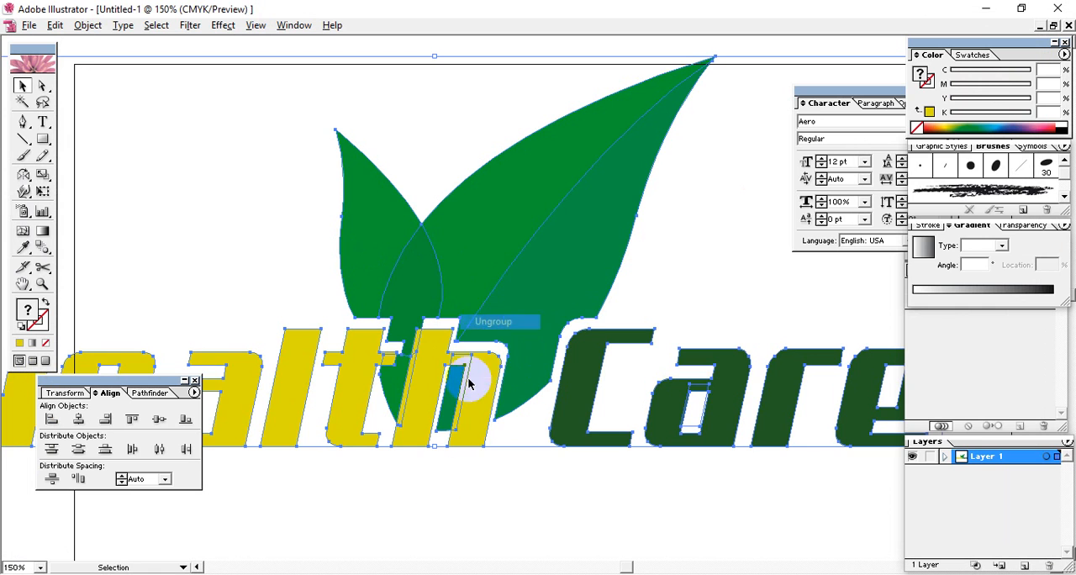
{"action": "left_click", "coordinate": [439, 489]}
{"action": "left_click", "coordinate": [422, 382]}
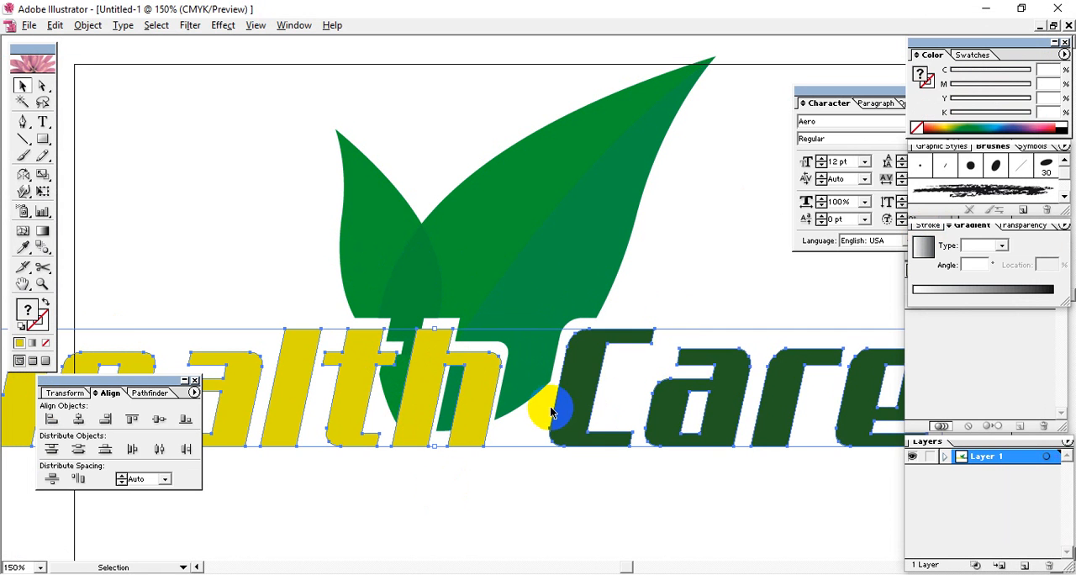
{"action": "right_click", "coordinate": [587, 375]}
{"action": "left_click", "coordinate": [600, 418]}
{"action": "left_click", "coordinate": [493, 440]}
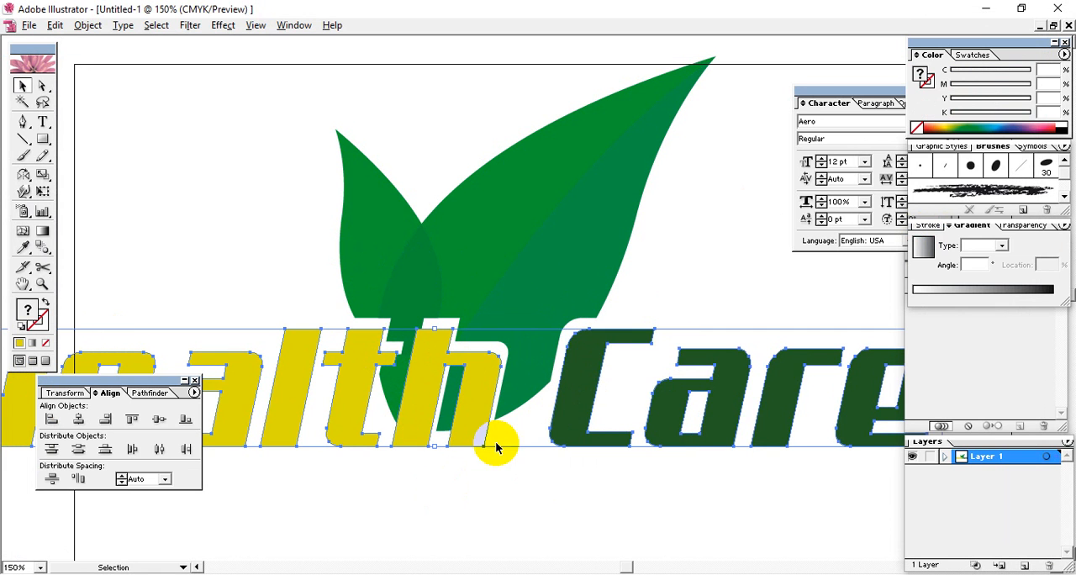
Recolour all the letters of the word Health orange with C 0, M 39, Y 100, K 0
{"action": "left_click", "coordinate": [474, 397]}
{"action": "left_click", "coordinate": [361, 395], "text": "shift"}
{"action": "left_click", "coordinate": [283, 394], "text": "shift"}
{"action": "left_click", "coordinate": [239, 395], "text": "shift"}
{"action": "left_click_drag", "start_coordinate": [229, 397], "coordinate": [437, 406]}
{"action": "left_click", "coordinate": [279, 403], "text": "shift"}
{"action": "left_click", "coordinate": [235, 397], "text": "shift"}
{"action": "mouse_move", "coordinate": [969, 75]}
{"action": "left_mouse_down"}
{"action": "mouse_move", "coordinate": [951, 74]}
{"action": "mouse_move", "coordinate": [1019, 105]}
{"action": "mouse_move", "coordinate": [1059, 96]}
{"action": "left_mouse_up"}
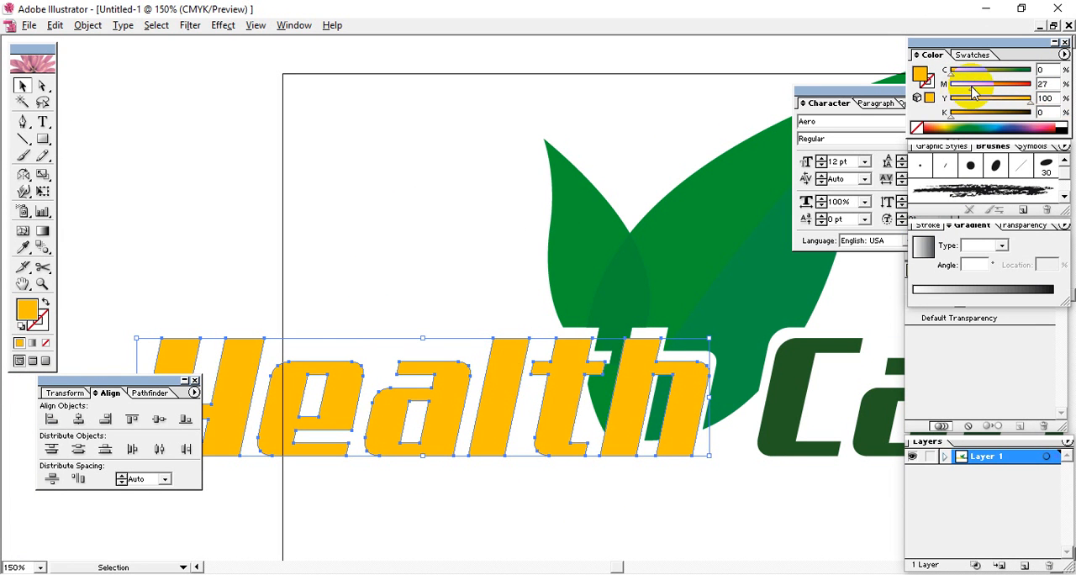
{"action": "left_click_drag", "start_coordinate": [976, 87], "coordinate": [981, 90]}
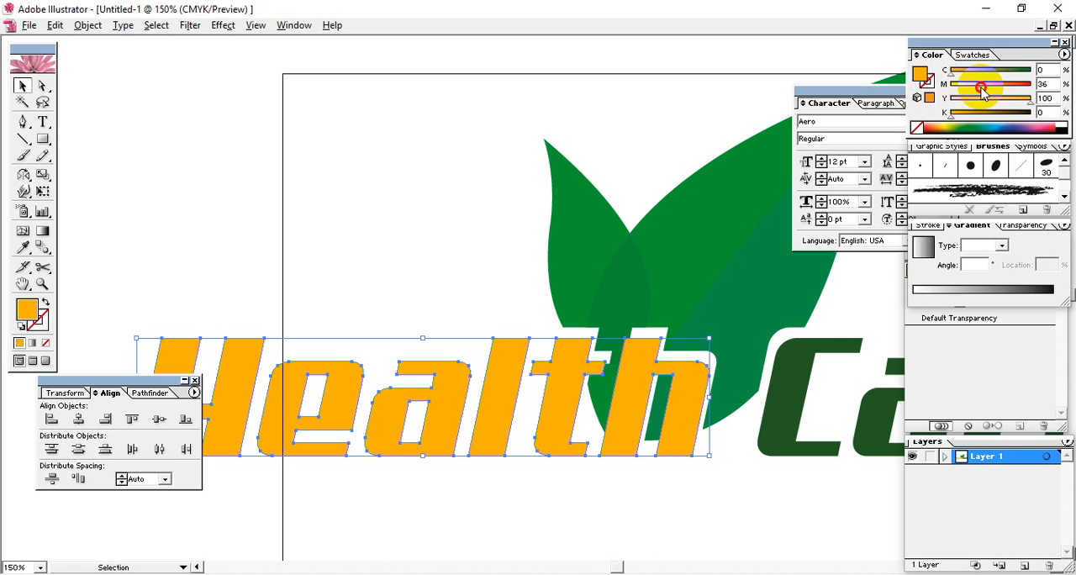
{"action": "left_click", "coordinate": [657, 477]}
Use the Eyedropper to give the small leaf the orange fill of the Health lettering
{"action": "left_click", "coordinate": [582, 240]}
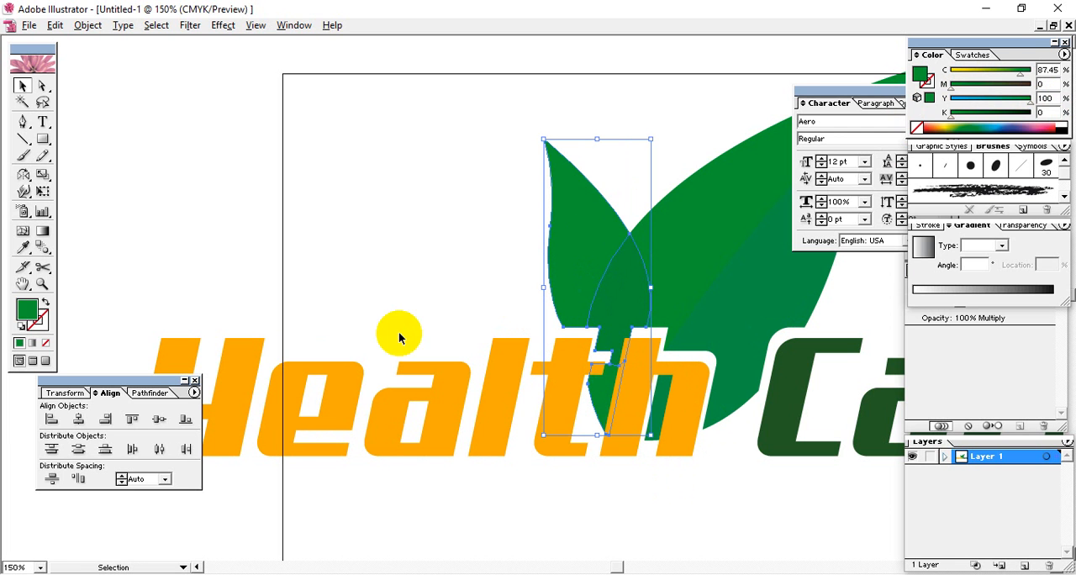
{"action": "left_click", "coordinate": [23, 247]}
{"action": "left_click", "coordinate": [238, 354]}
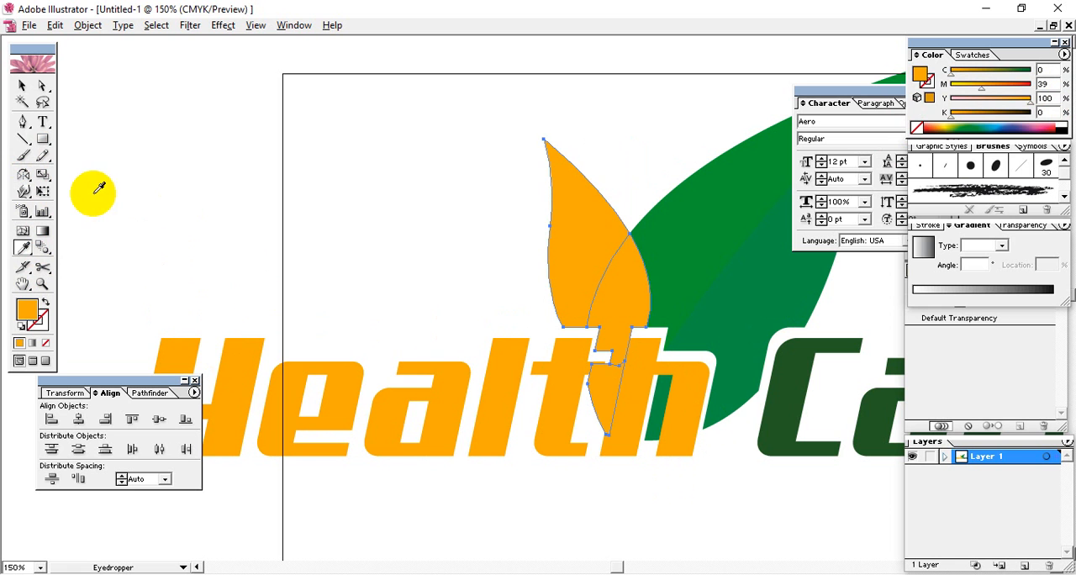
{"action": "left_click", "coordinate": [22, 85]}
Use the Eyedropper to give the piece where the two leaves overlap the large leaf's green
{"action": "left_click", "coordinate": [520, 356]}
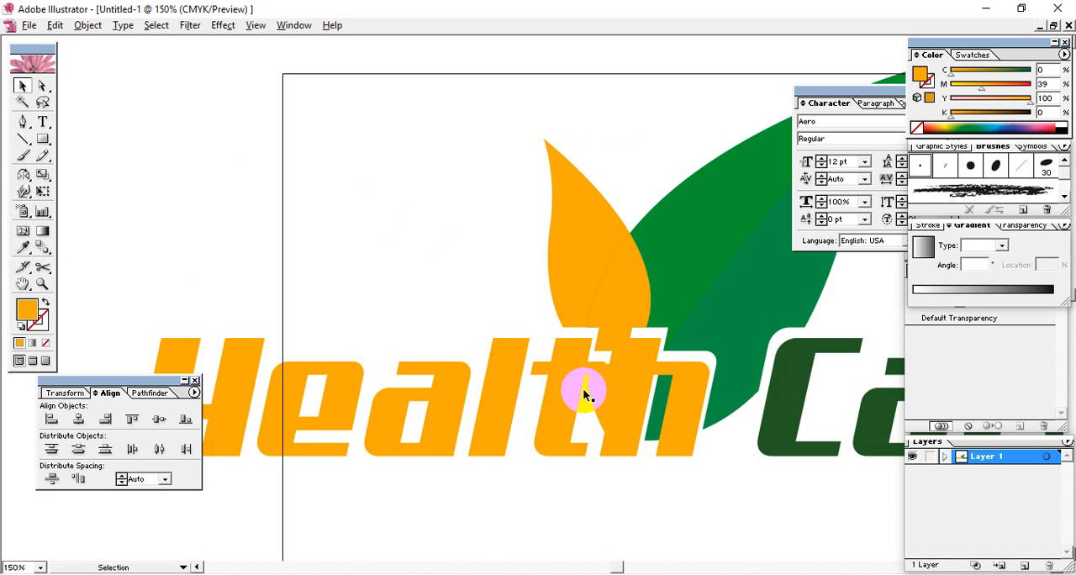
{"action": "left_click_drag", "start_coordinate": [607, 397], "coordinate": [643, 351]}
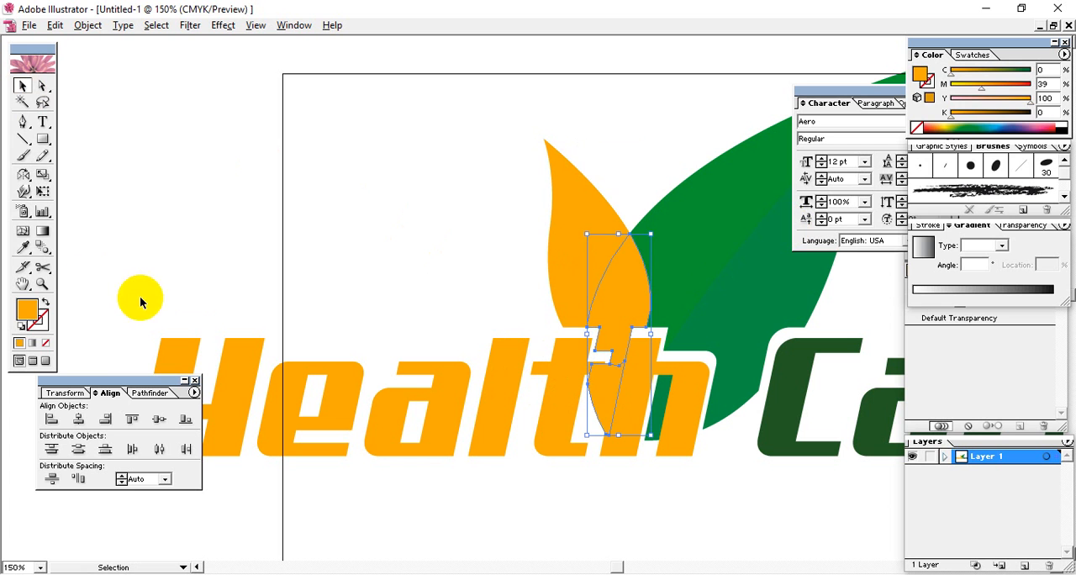
{"action": "left_click", "coordinate": [23, 247]}
{"action": "left_click", "coordinate": [709, 228]}
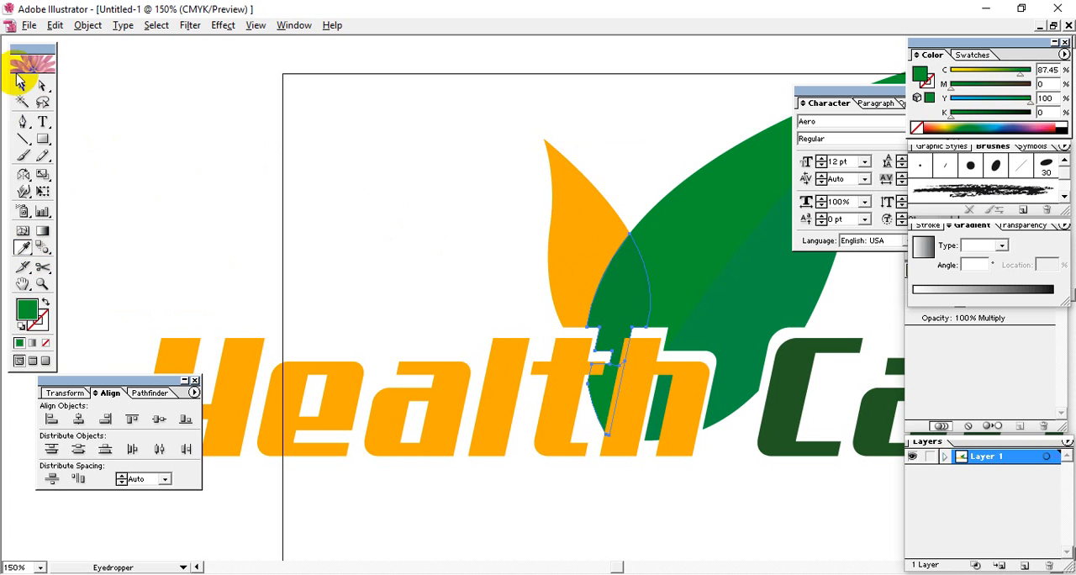
{"action": "left_click", "coordinate": [21, 84]}
Select the entire recoloured logo, leaves and lettering, and group it
{"action": "left_click_drag", "start_coordinate": [551, 287], "coordinate": [520, 284]}
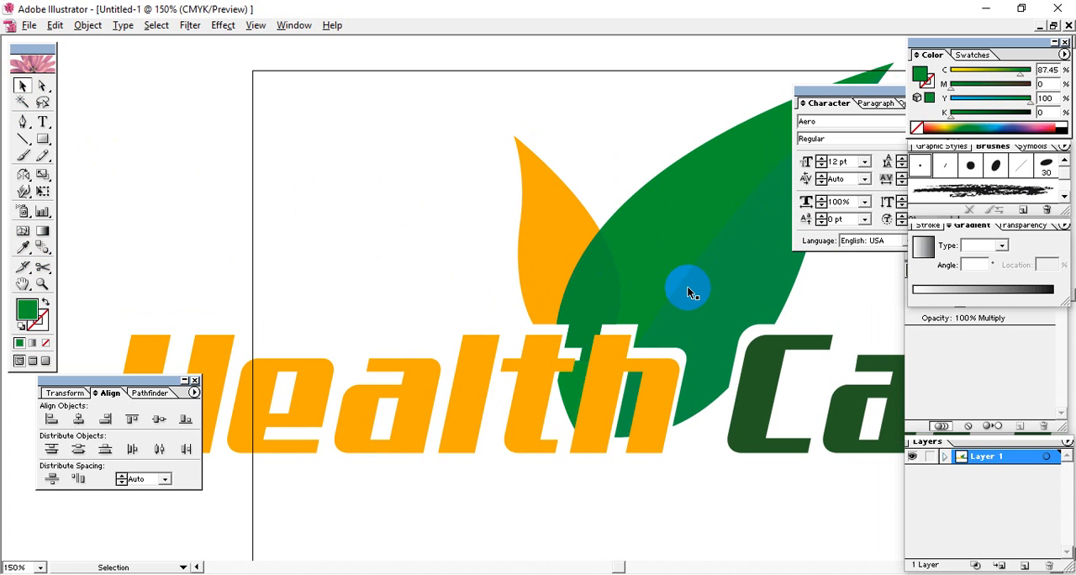
{"action": "key", "text": "ctrl+minus"}
{"action": "key", "text": "ctrl+minus"}
{"action": "key", "text": "ctrl+minus"}
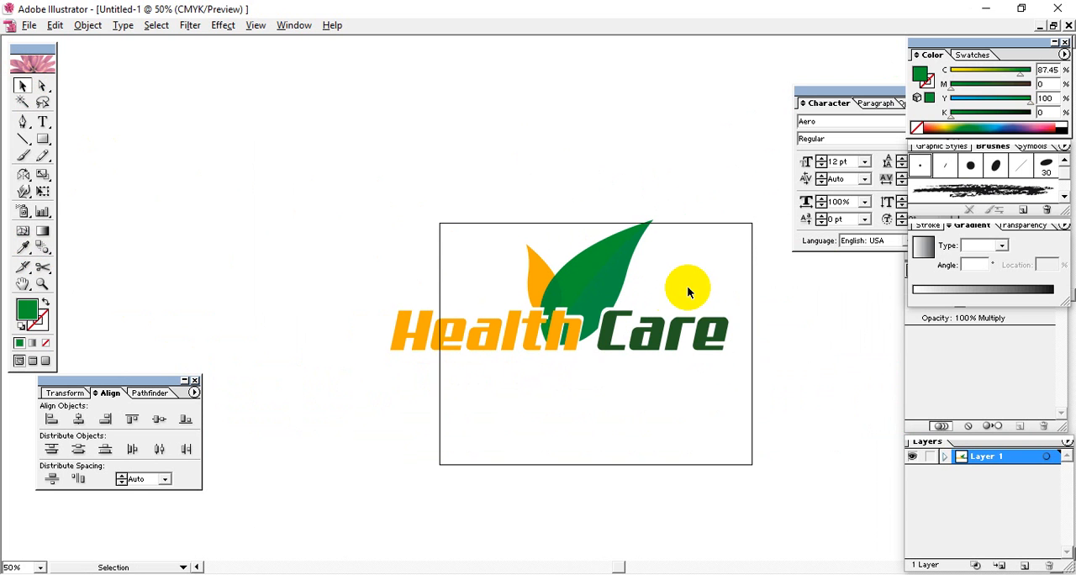
{"action": "left_click_drag", "start_coordinate": [621, 362], "coordinate": [580, 352]}
{"action": "left_click_drag", "start_coordinate": [348, 248], "coordinate": [777, 443]}
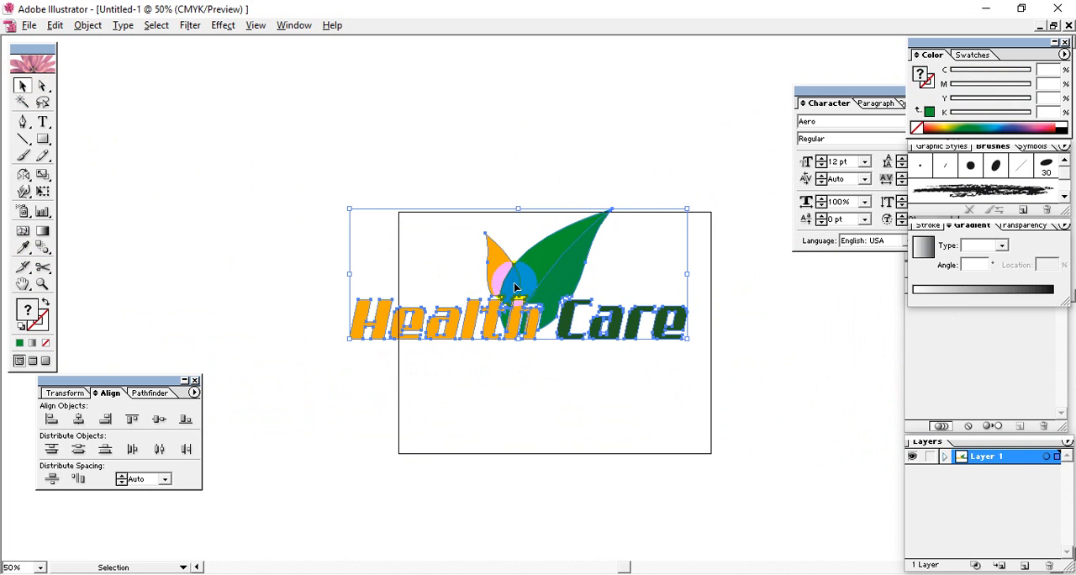
{"action": "right_click", "coordinate": [515, 287]}
{"action": "left_click", "coordinate": [584, 325]}
Export the grouped logo for the web as a PNG-24 with transparency into the Resources folder, then deselect it
{"action": "left_click", "coordinate": [29, 26]}
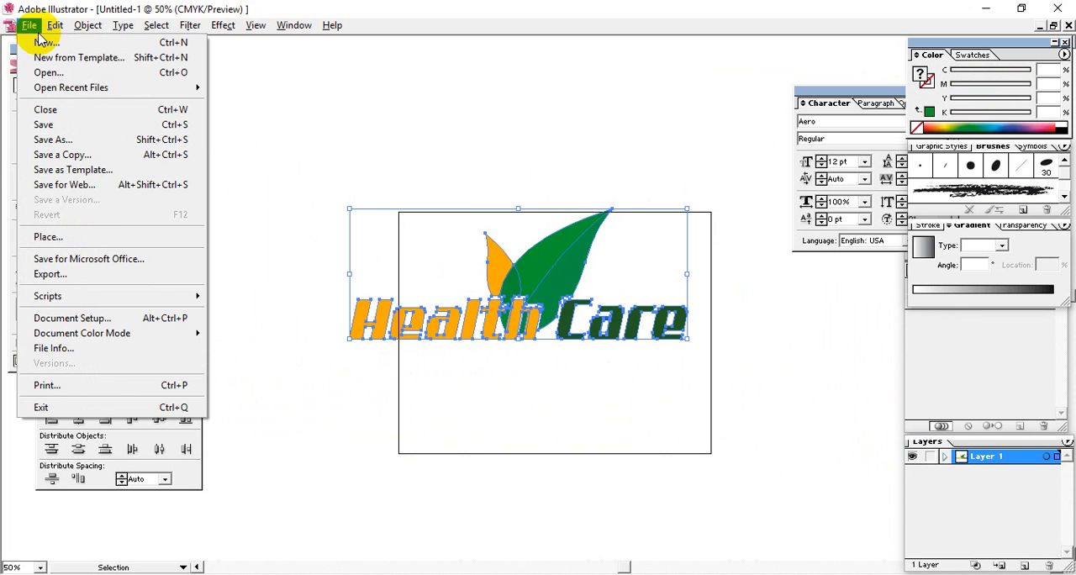
{"action": "left_click", "coordinate": [79, 184]}
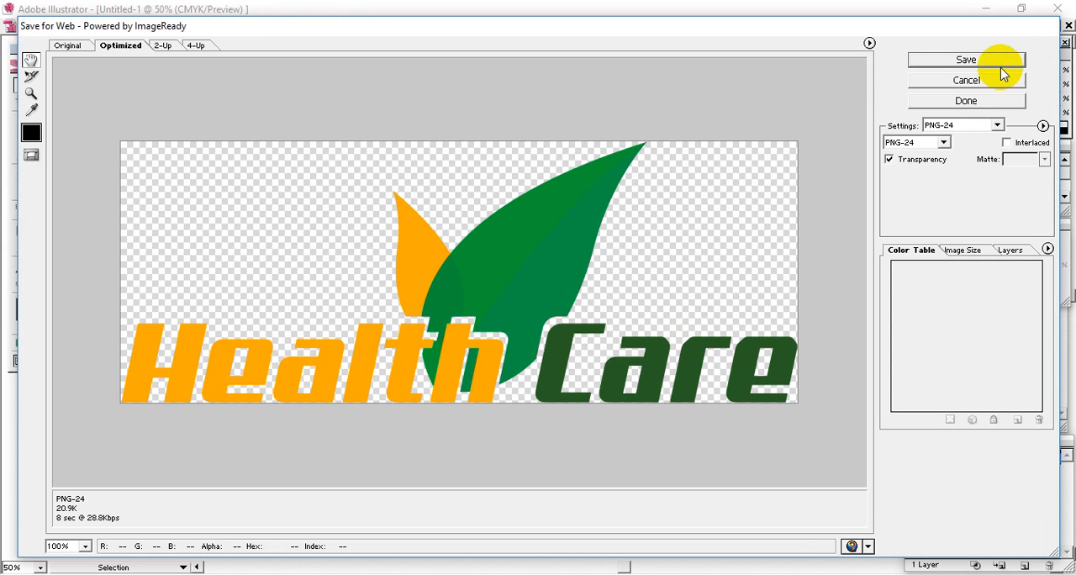
{"action": "left_click", "coordinate": [976, 61]}
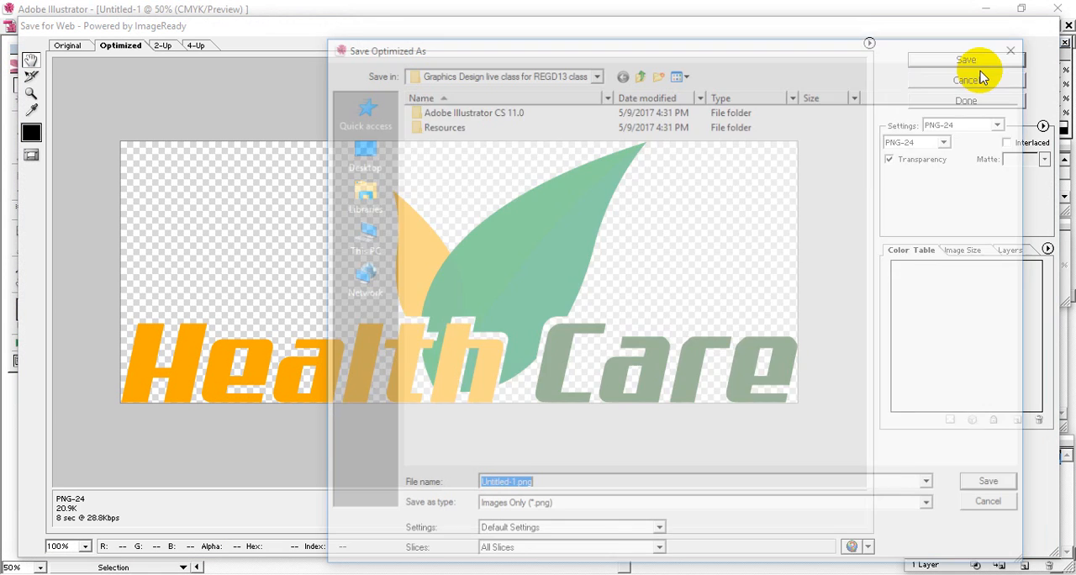
{"action": "double_click", "coordinate": [441, 127]}
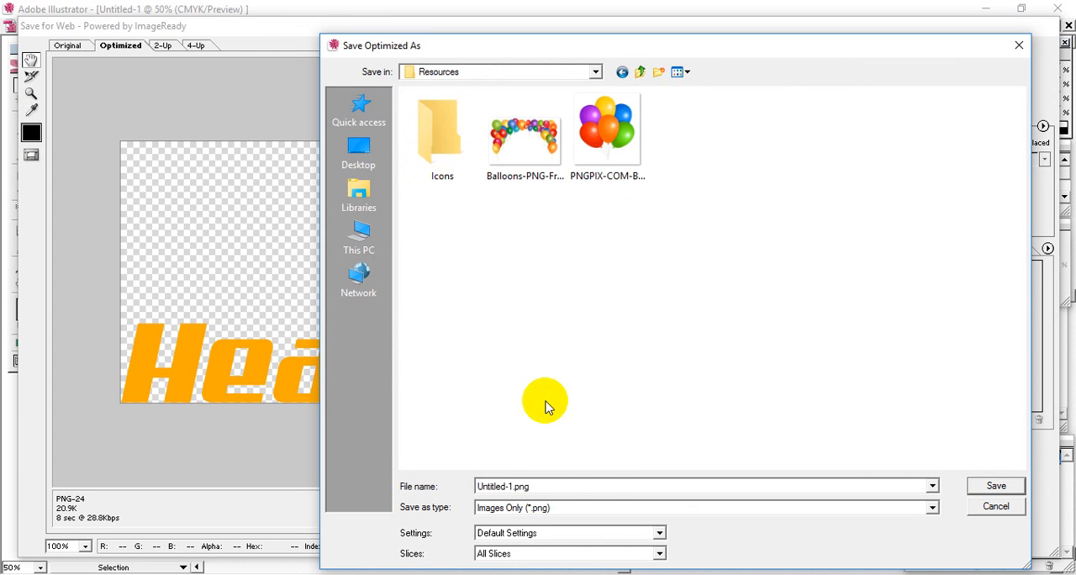
{"action": "left_click", "coordinate": [584, 491]}
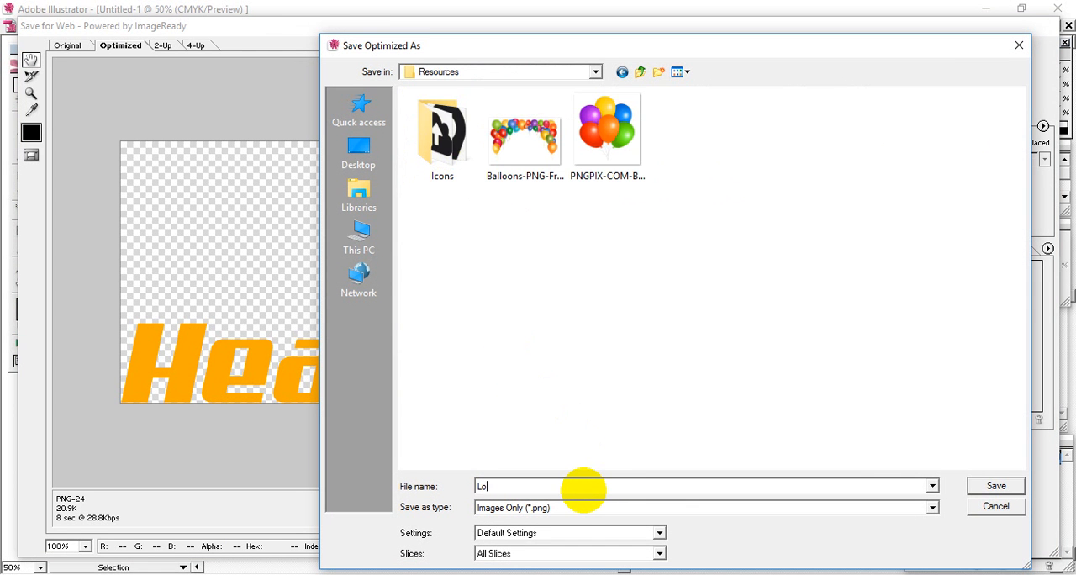
{"action": "left_click", "coordinate": [979, 486]}
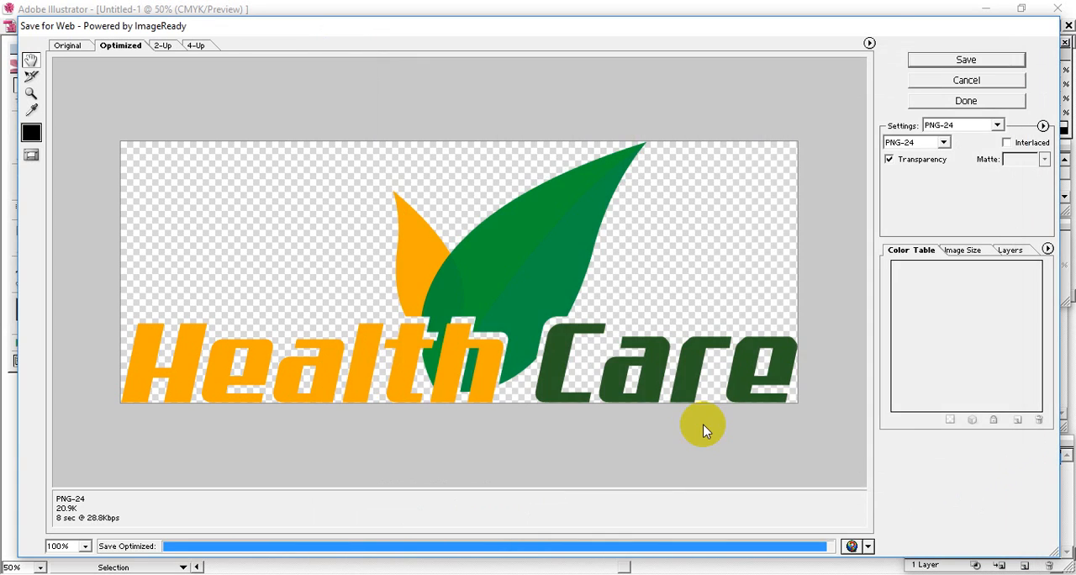
{"action": "left_click", "coordinate": [705, 90]}
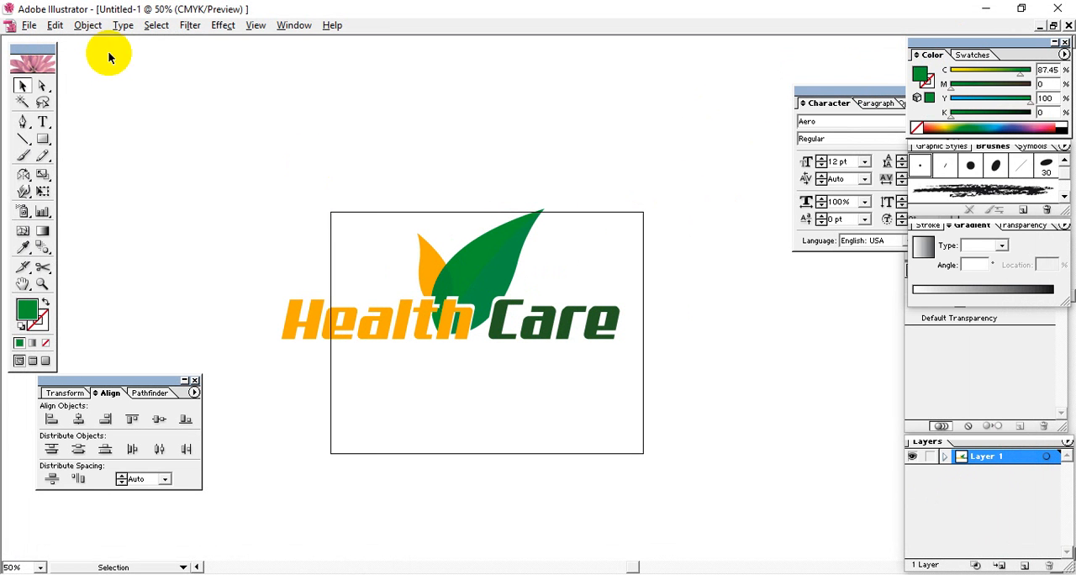
Save the logo document as Logo.ai in Adobe Illustrator format in the Resources folder and close it
{"action": "left_click", "coordinate": [29, 26]}
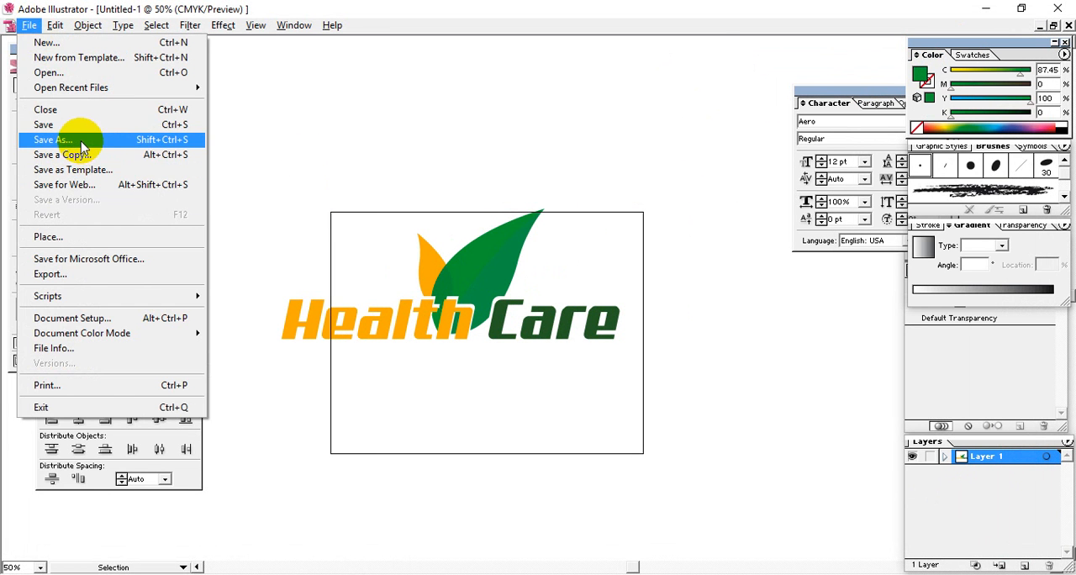
{"action": "left_click", "coordinate": [75, 140]}
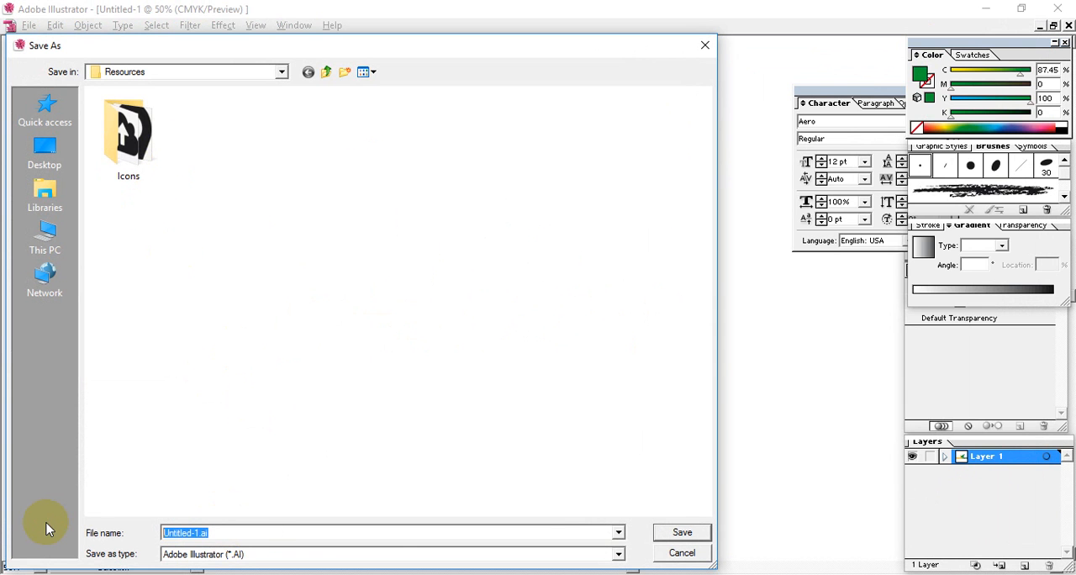
{"action": "type", "text": "L"}
{"action": "key", "text": "BackSpace"}
{"action": "type", "text": "L"}
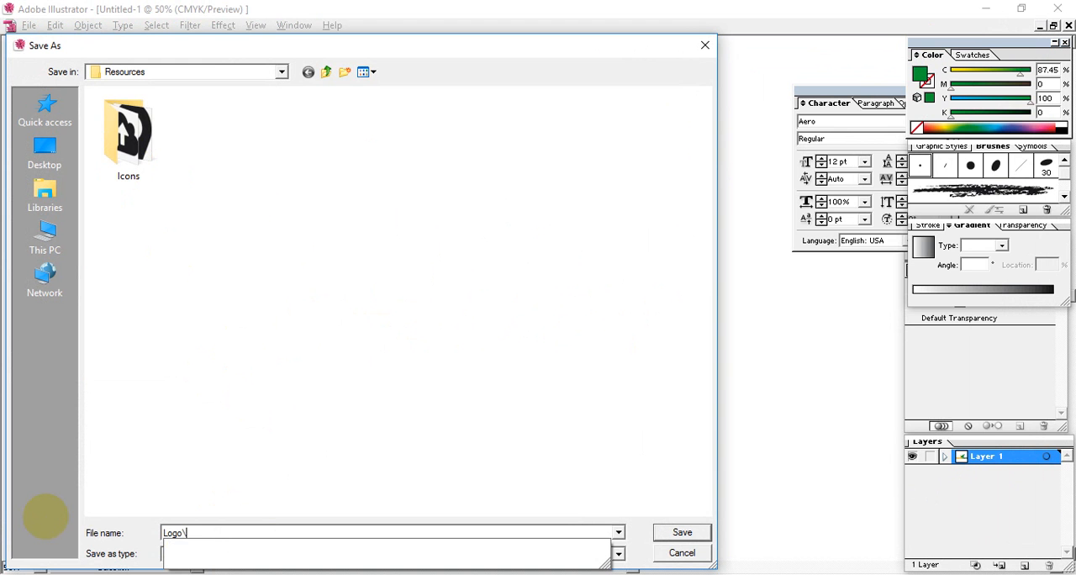
{"action": "type", "text": "ogo\\"}
{"action": "key", "text": "BackSpace"}
{"action": "key", "text": "Return"}
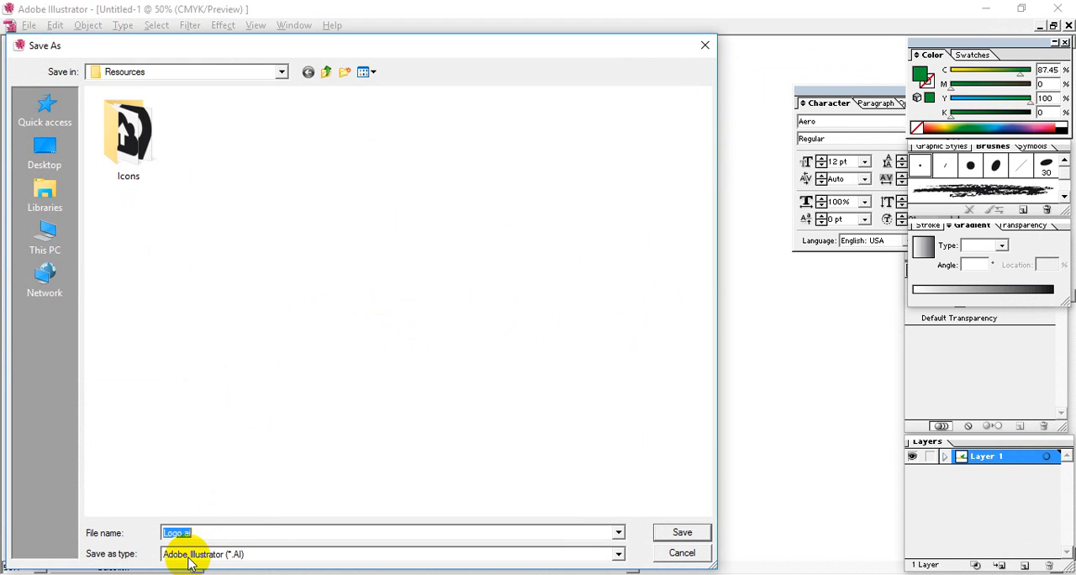
{"action": "key", "text": "Return"}
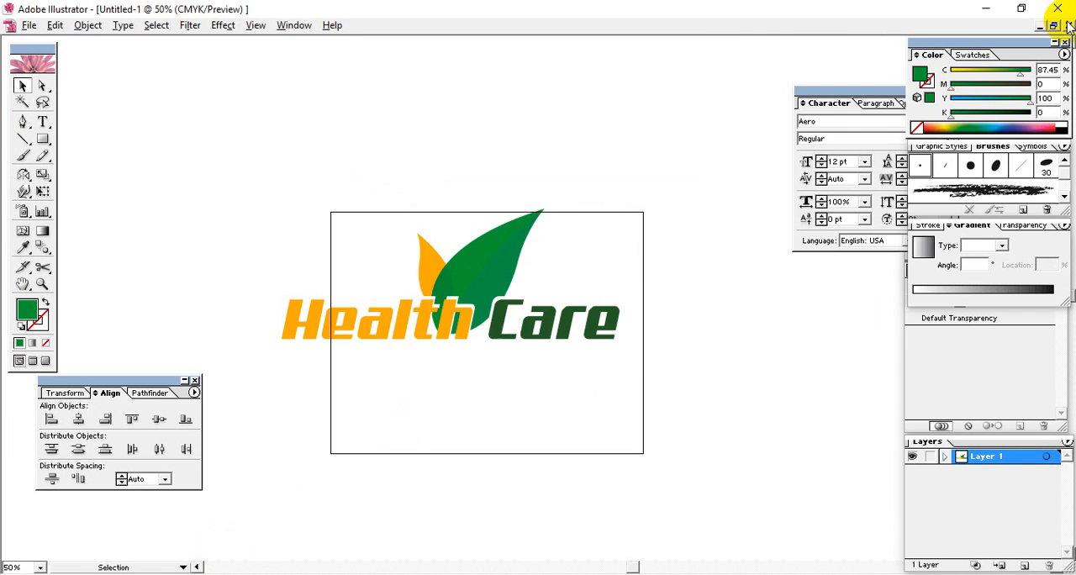
{"action": "left_click", "coordinate": [1067, 26]}
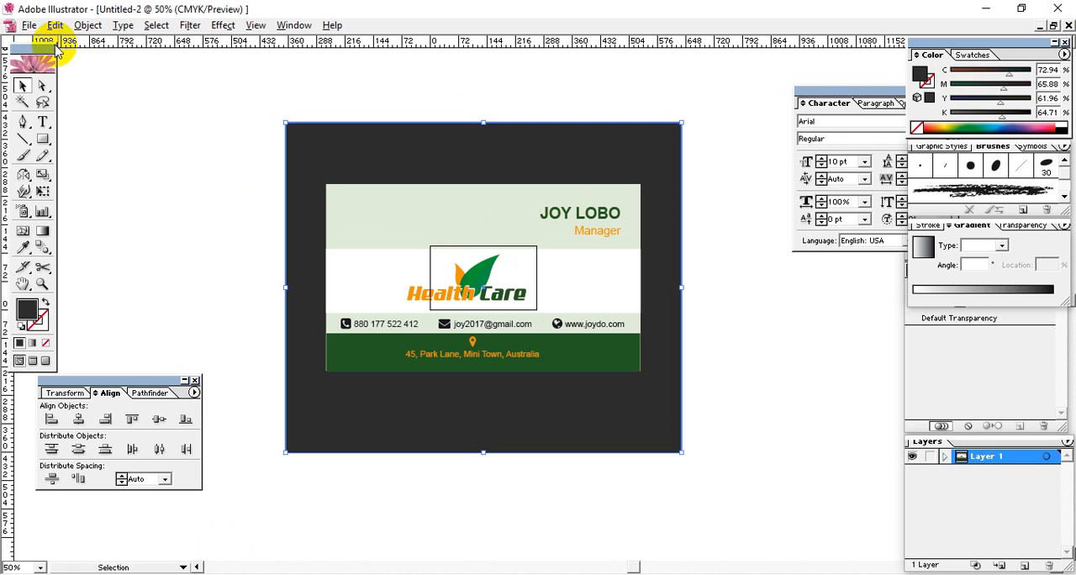
Save the business card document as B-Card in Adobe Illustrator format in the Resources folder
{"action": "left_click", "coordinate": [31, 26]}
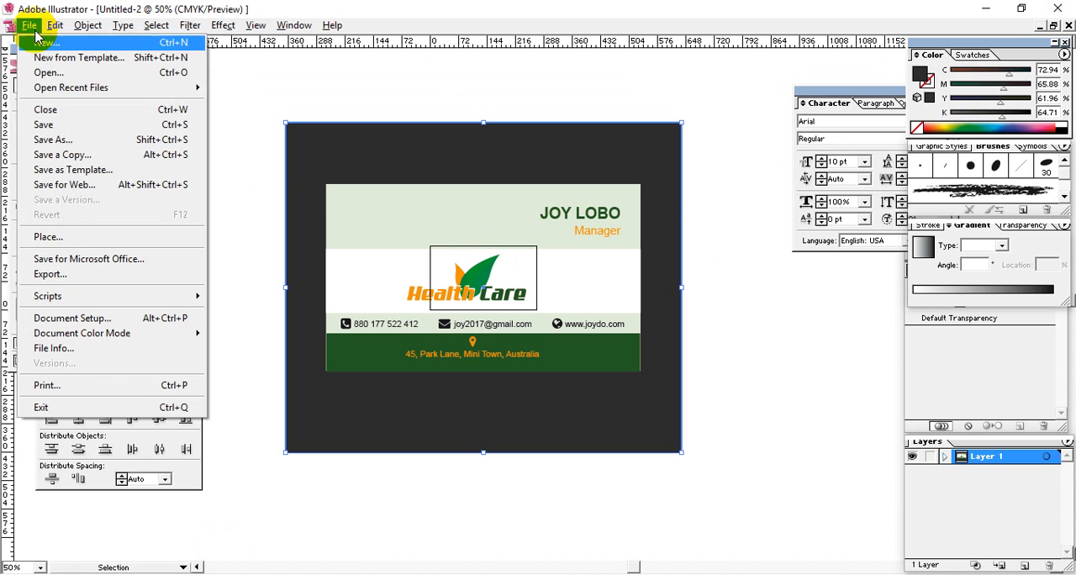
{"action": "left_click", "coordinate": [49, 126]}
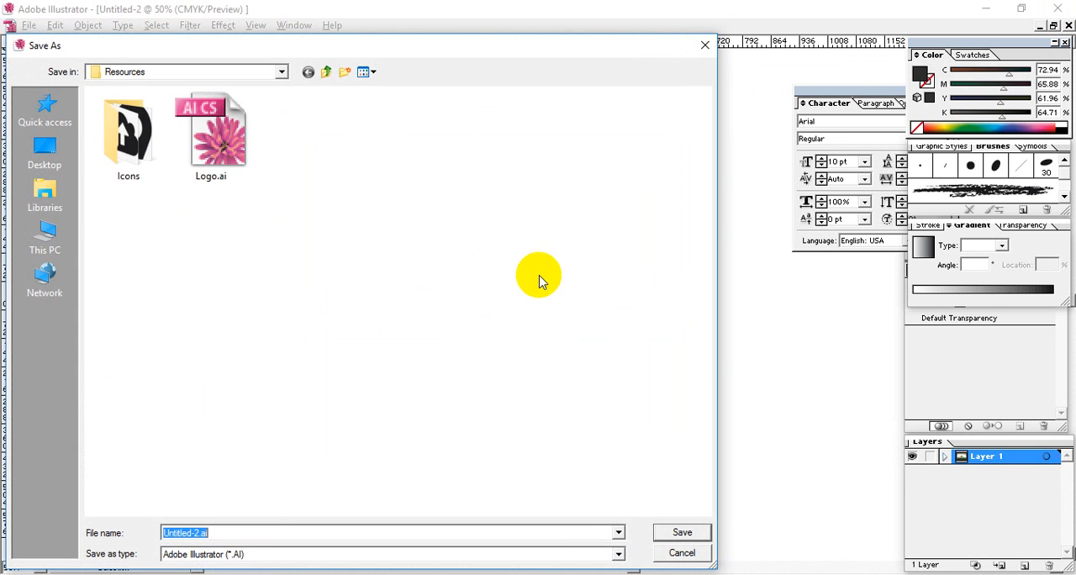
{"action": "type", "text": "B"}
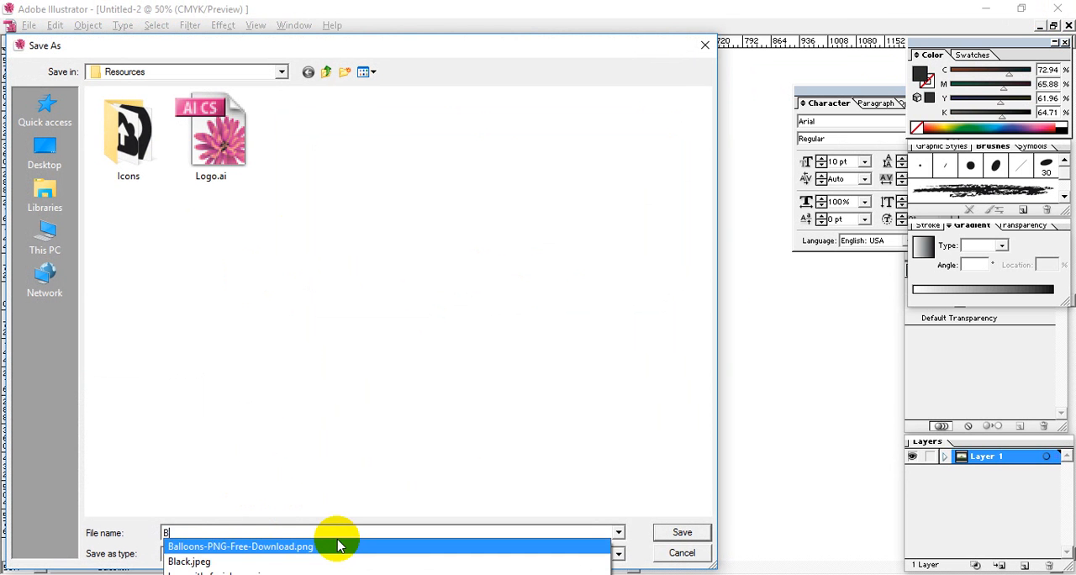
{"action": "type", "text": "-Card.ai"}
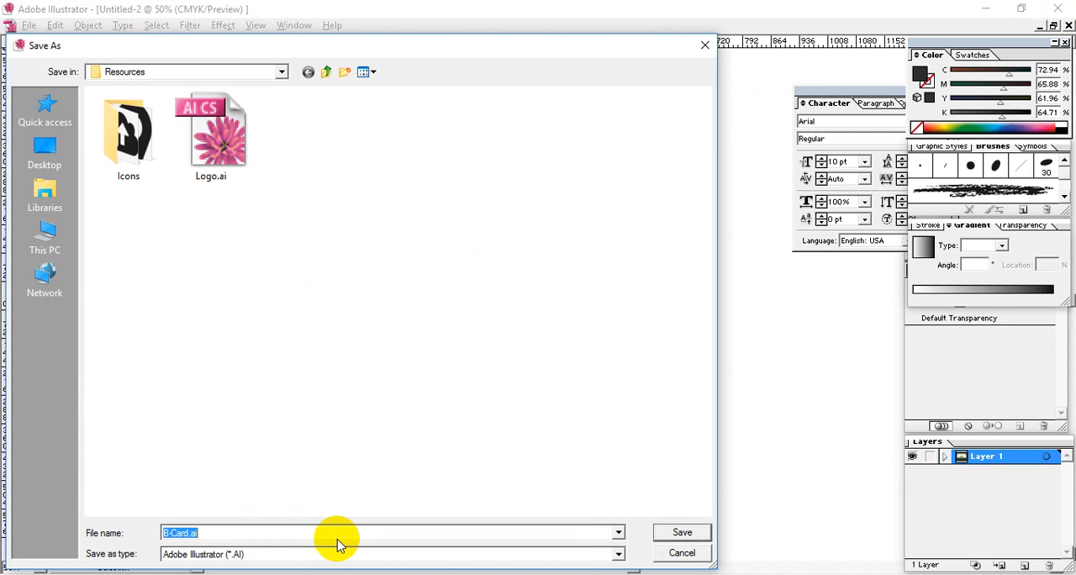
{"action": "key", "text": "Return"}
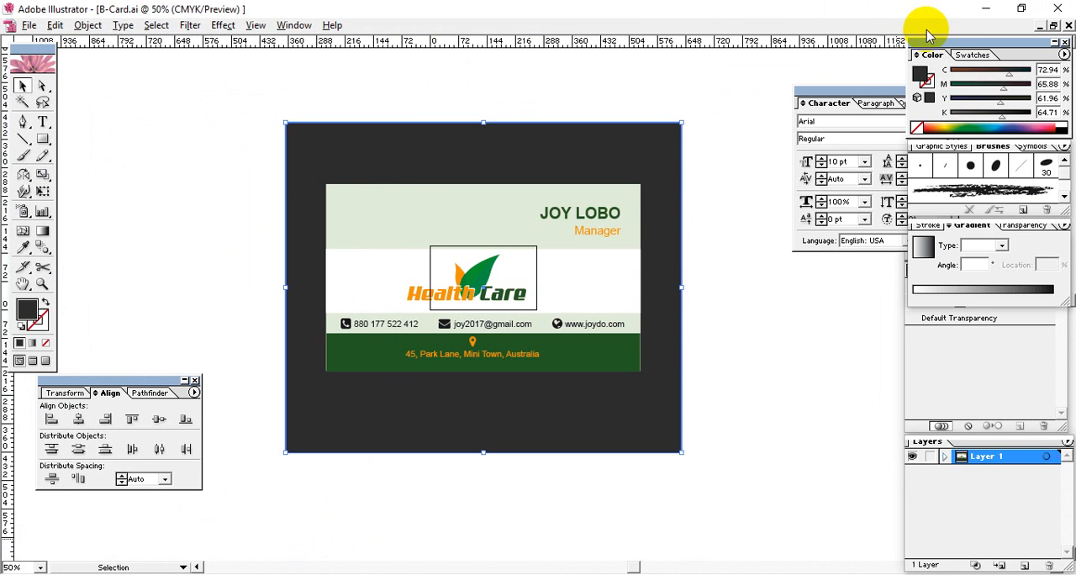
Close the business card document and exit the program, answering its closing dialog
{"action": "left_click", "coordinate": [1061, 8]}
{"action": "left_click", "coordinate": [1061, 8]}
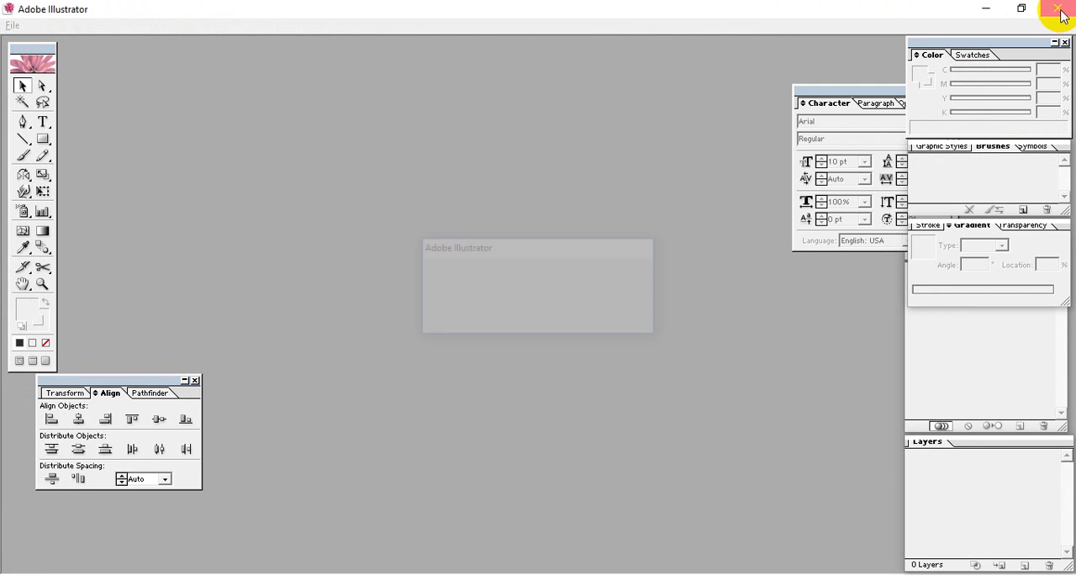
{"action": "left_click", "coordinate": [549, 320]}
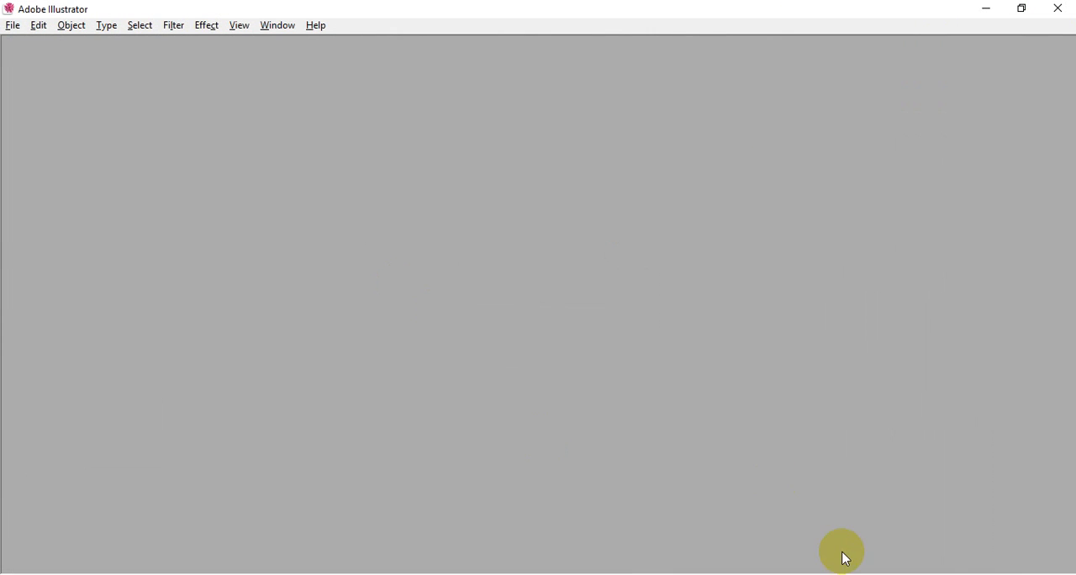